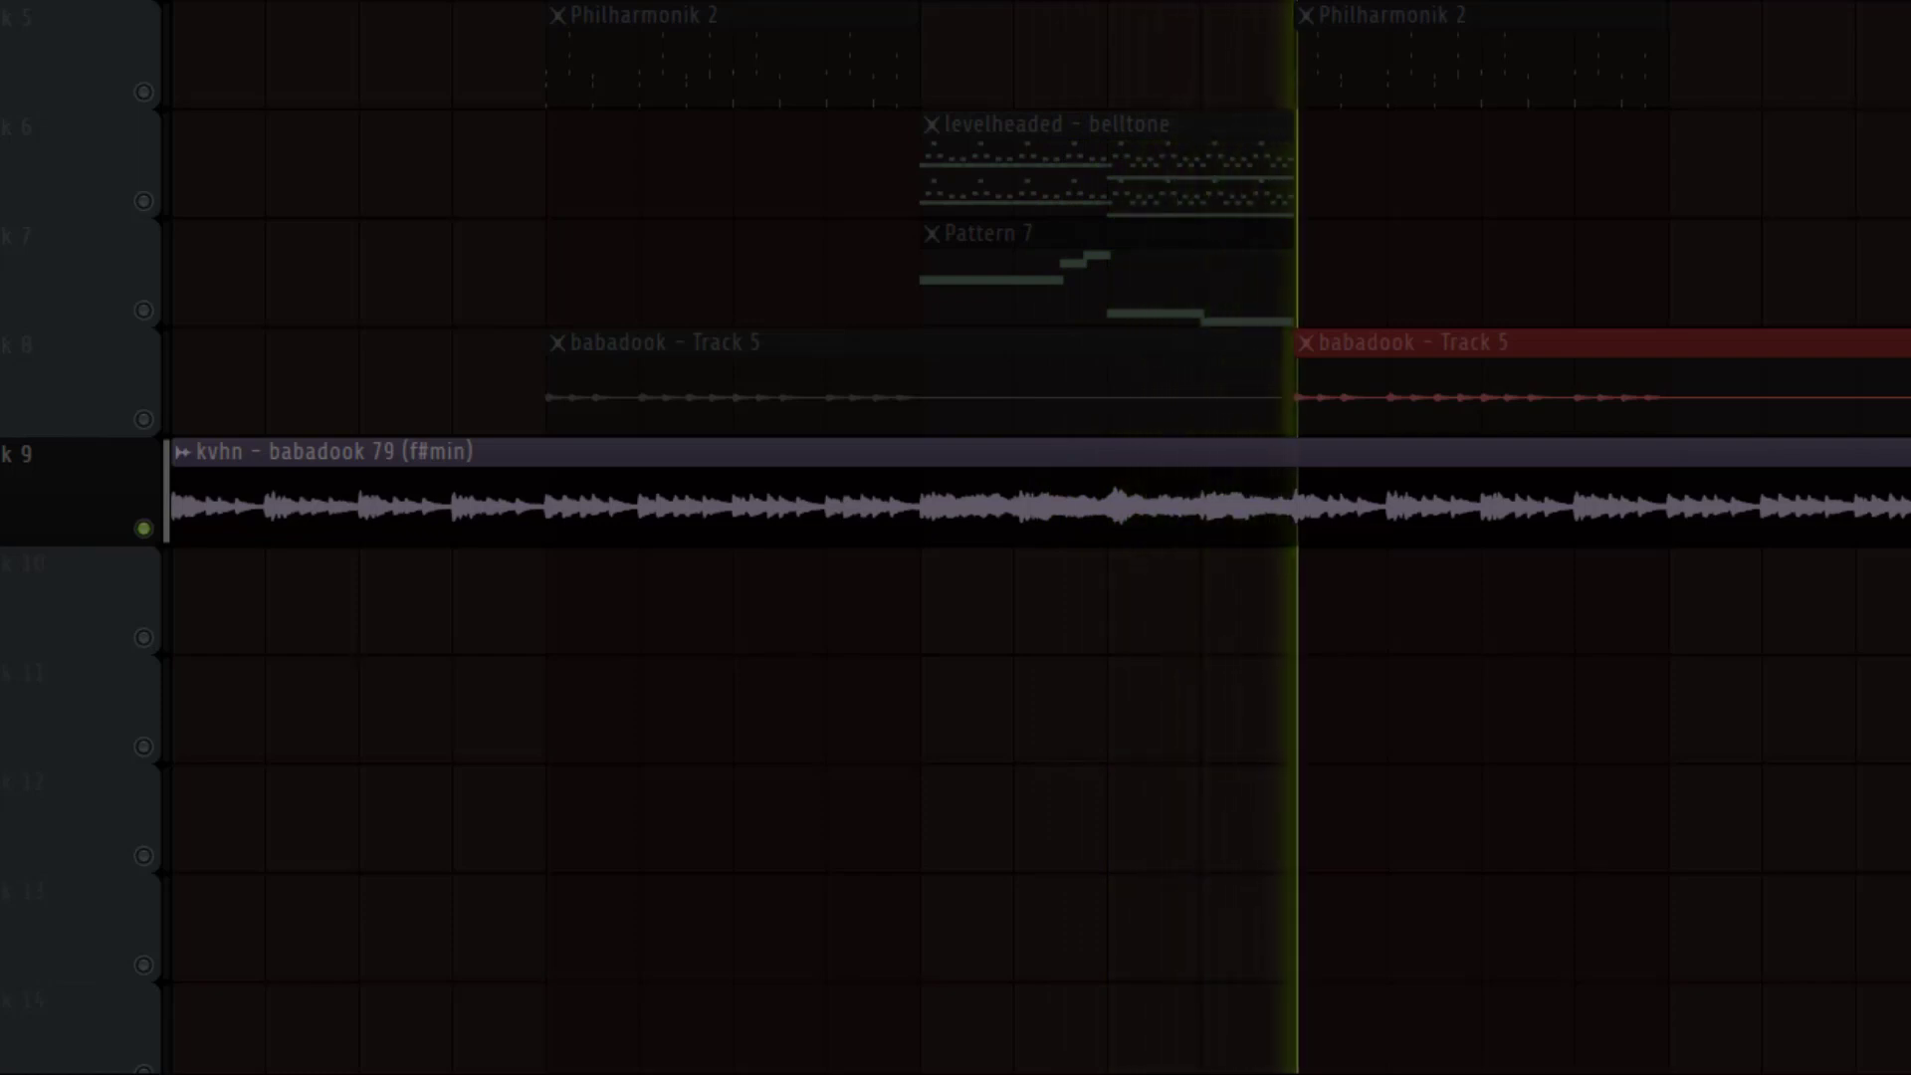
# Clear the selection of the babadook - Track 5 clip and solo Track 4 in the playlist
pyautogui.press('space')
pyautogui.keyDown('ctrl'); pyautogui.click(1408, 551); pyautogui.keyUp('ctrl')
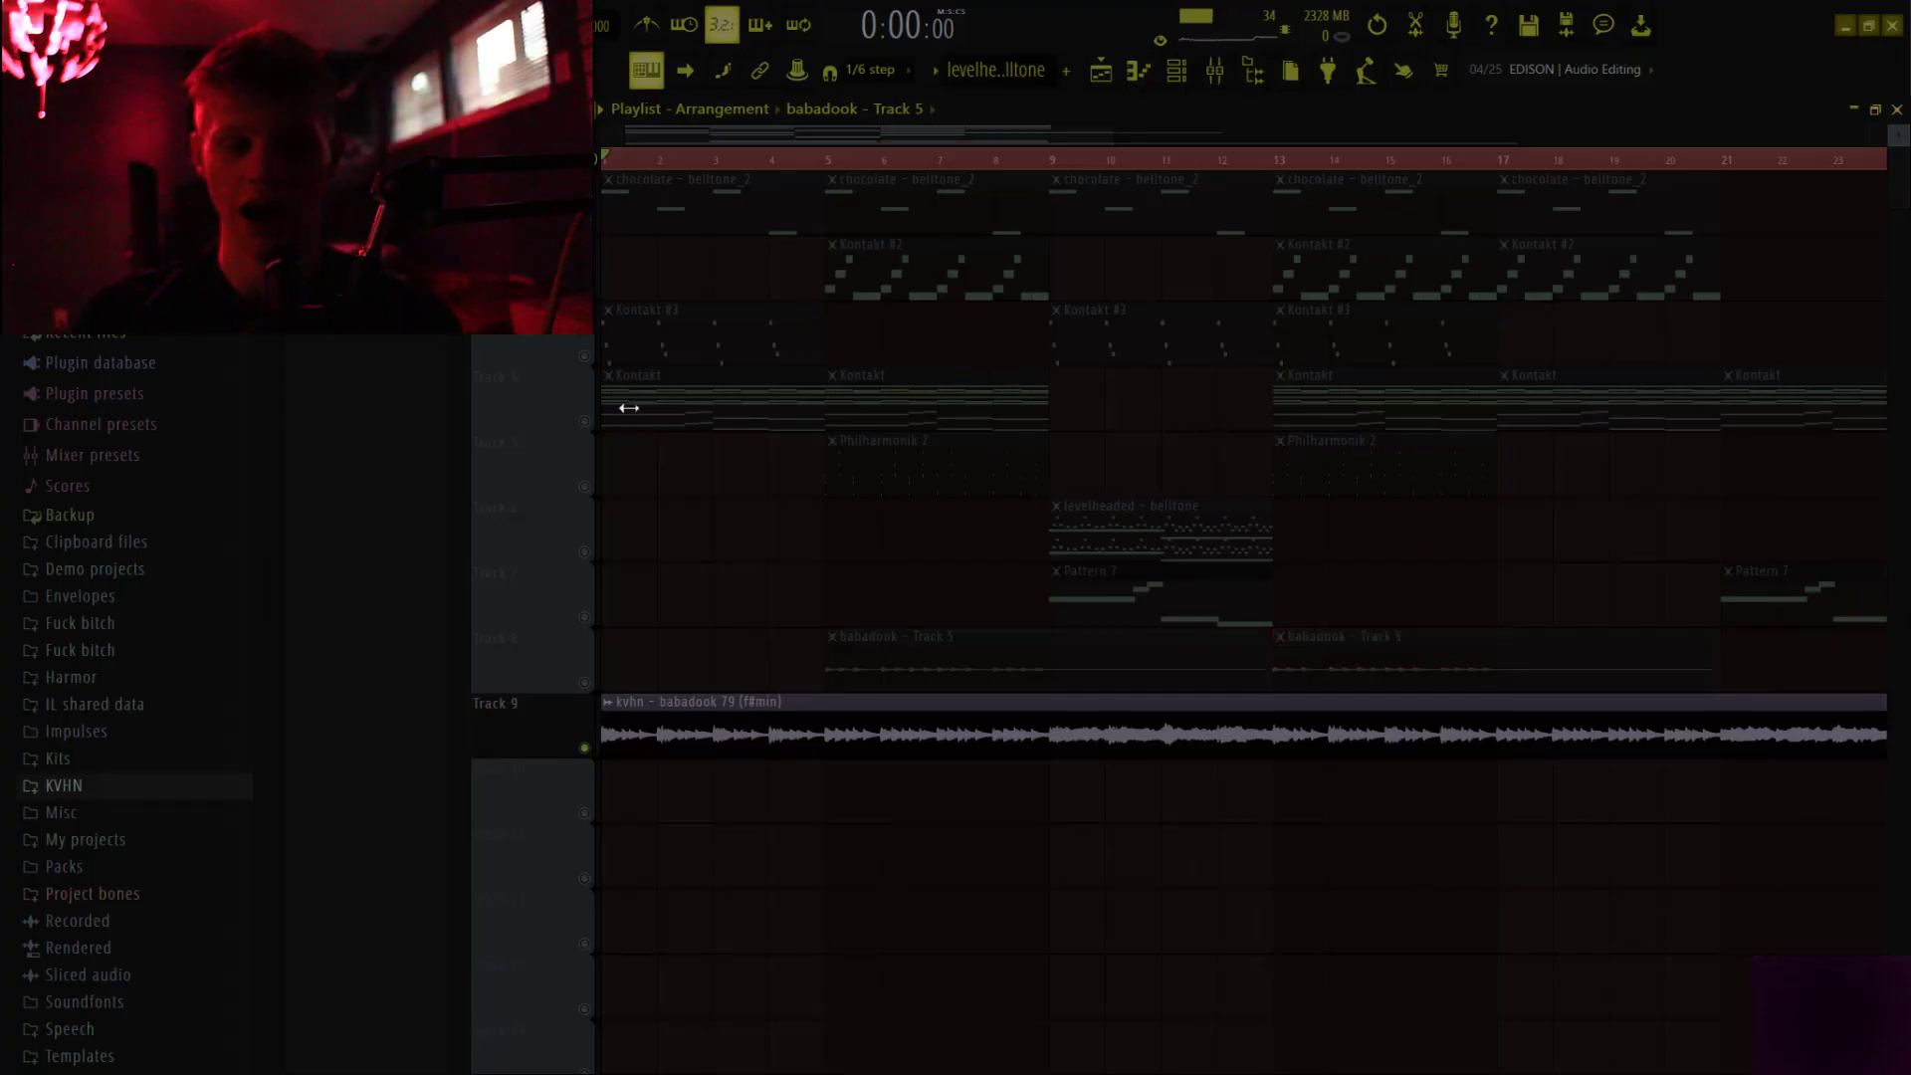
pyautogui.click(586, 425)
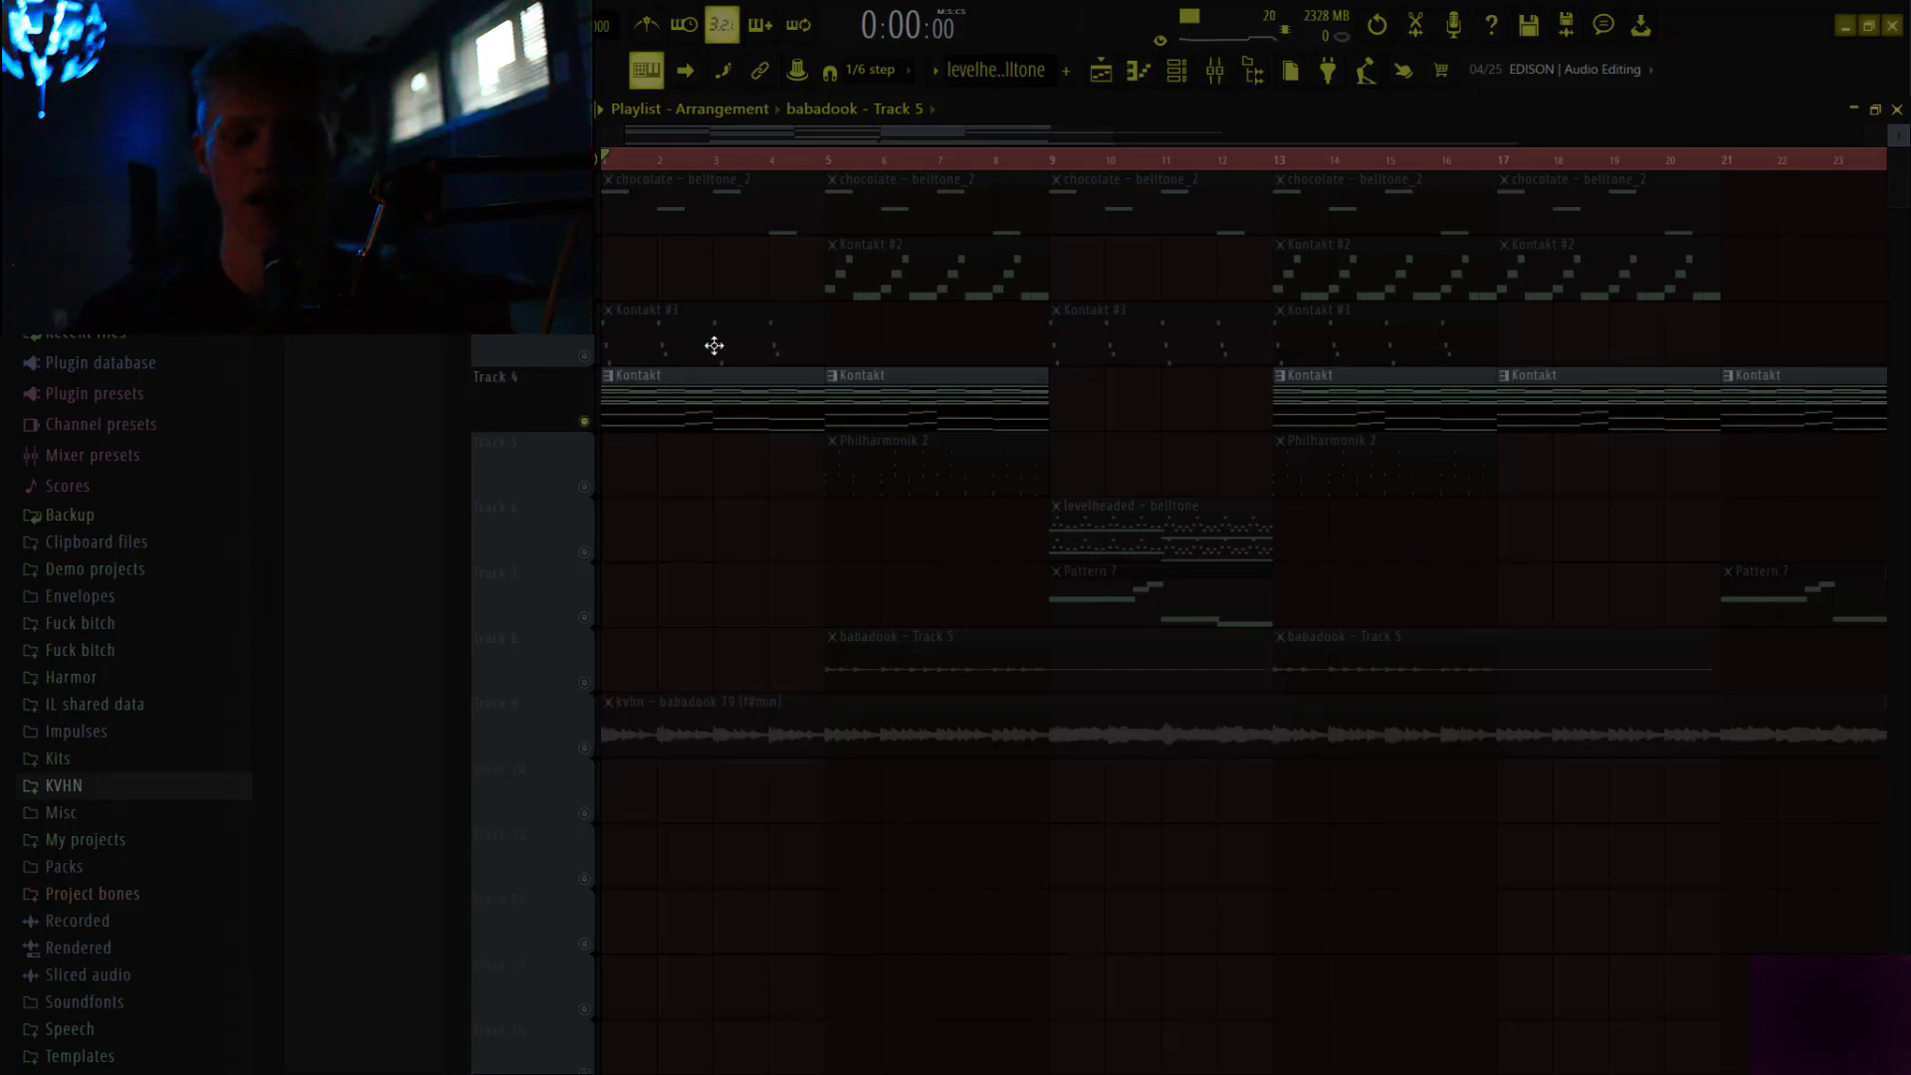
# Open the Kontakt pattern from Track 4 in the piano roll and bring all its notes into view
pyautogui.doubleClick(737, 423)
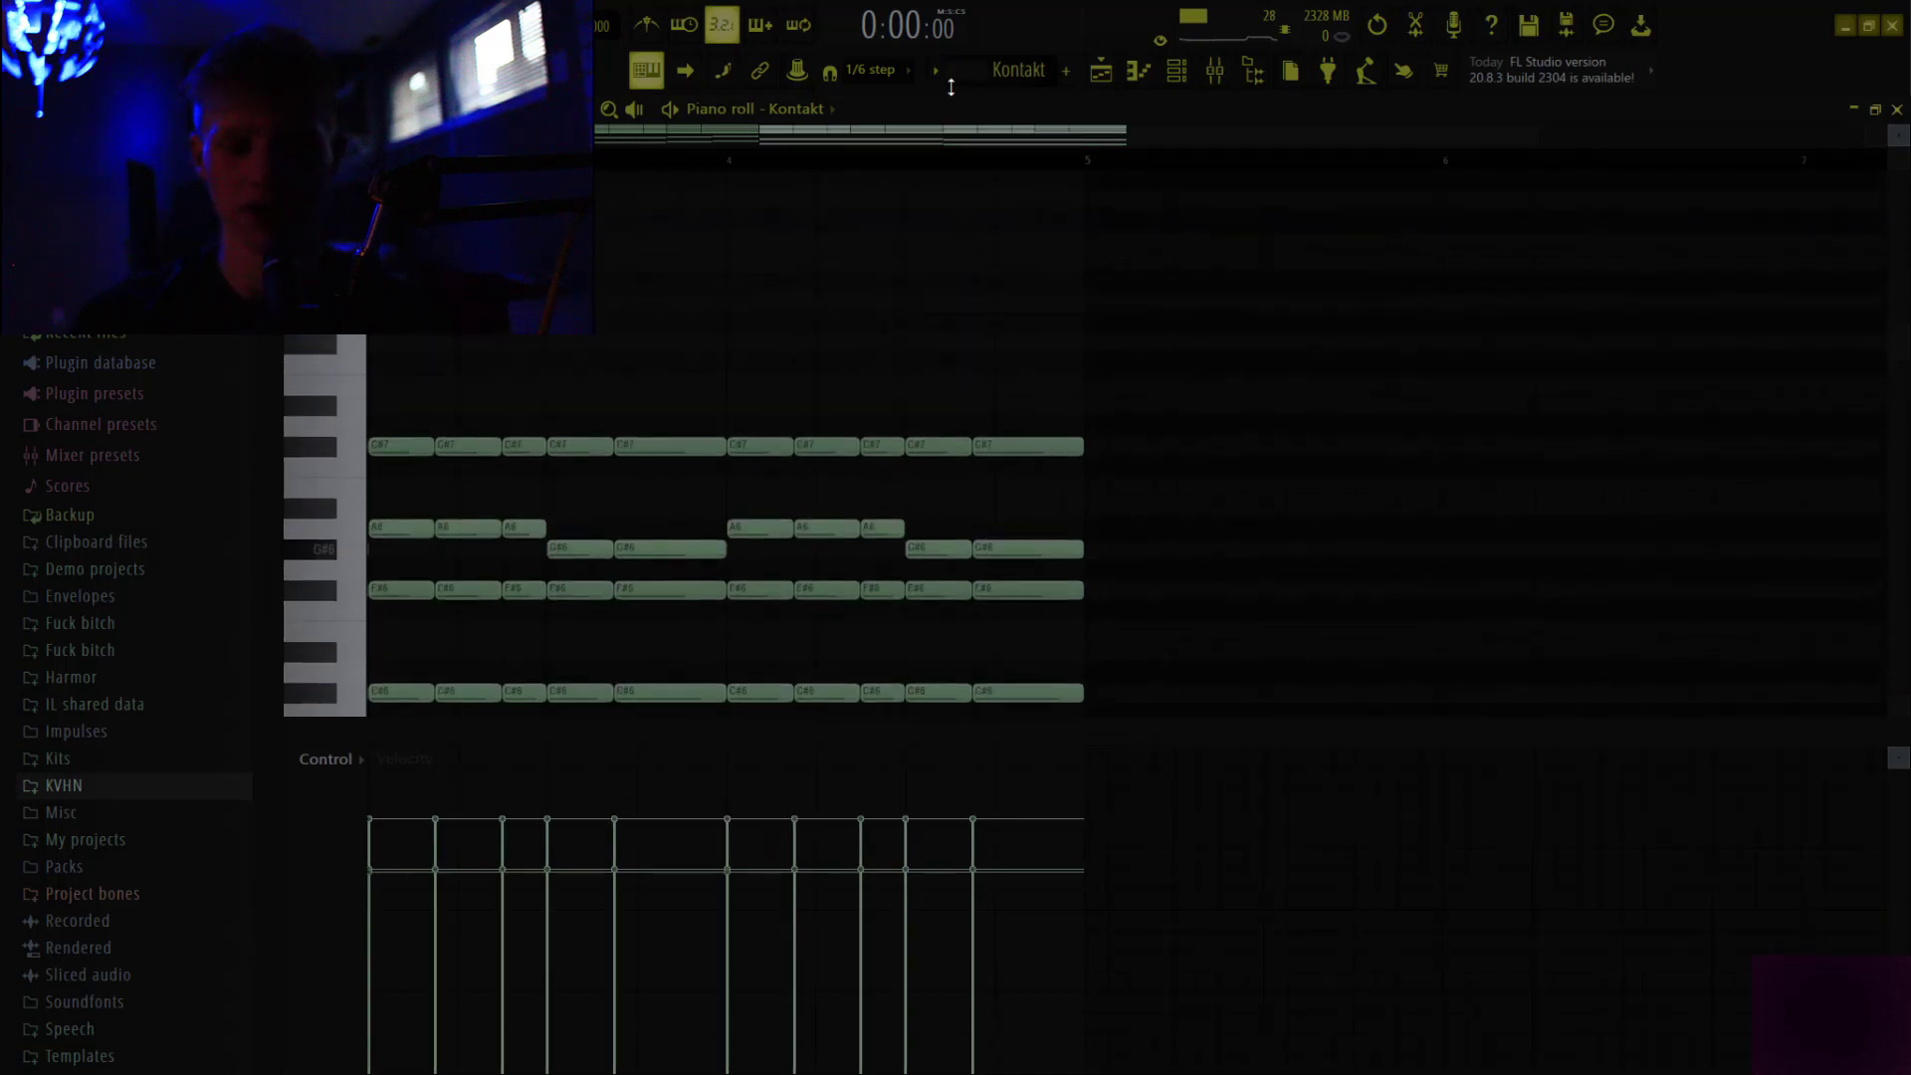
pyautogui.hotkey('ctrl', 'b')
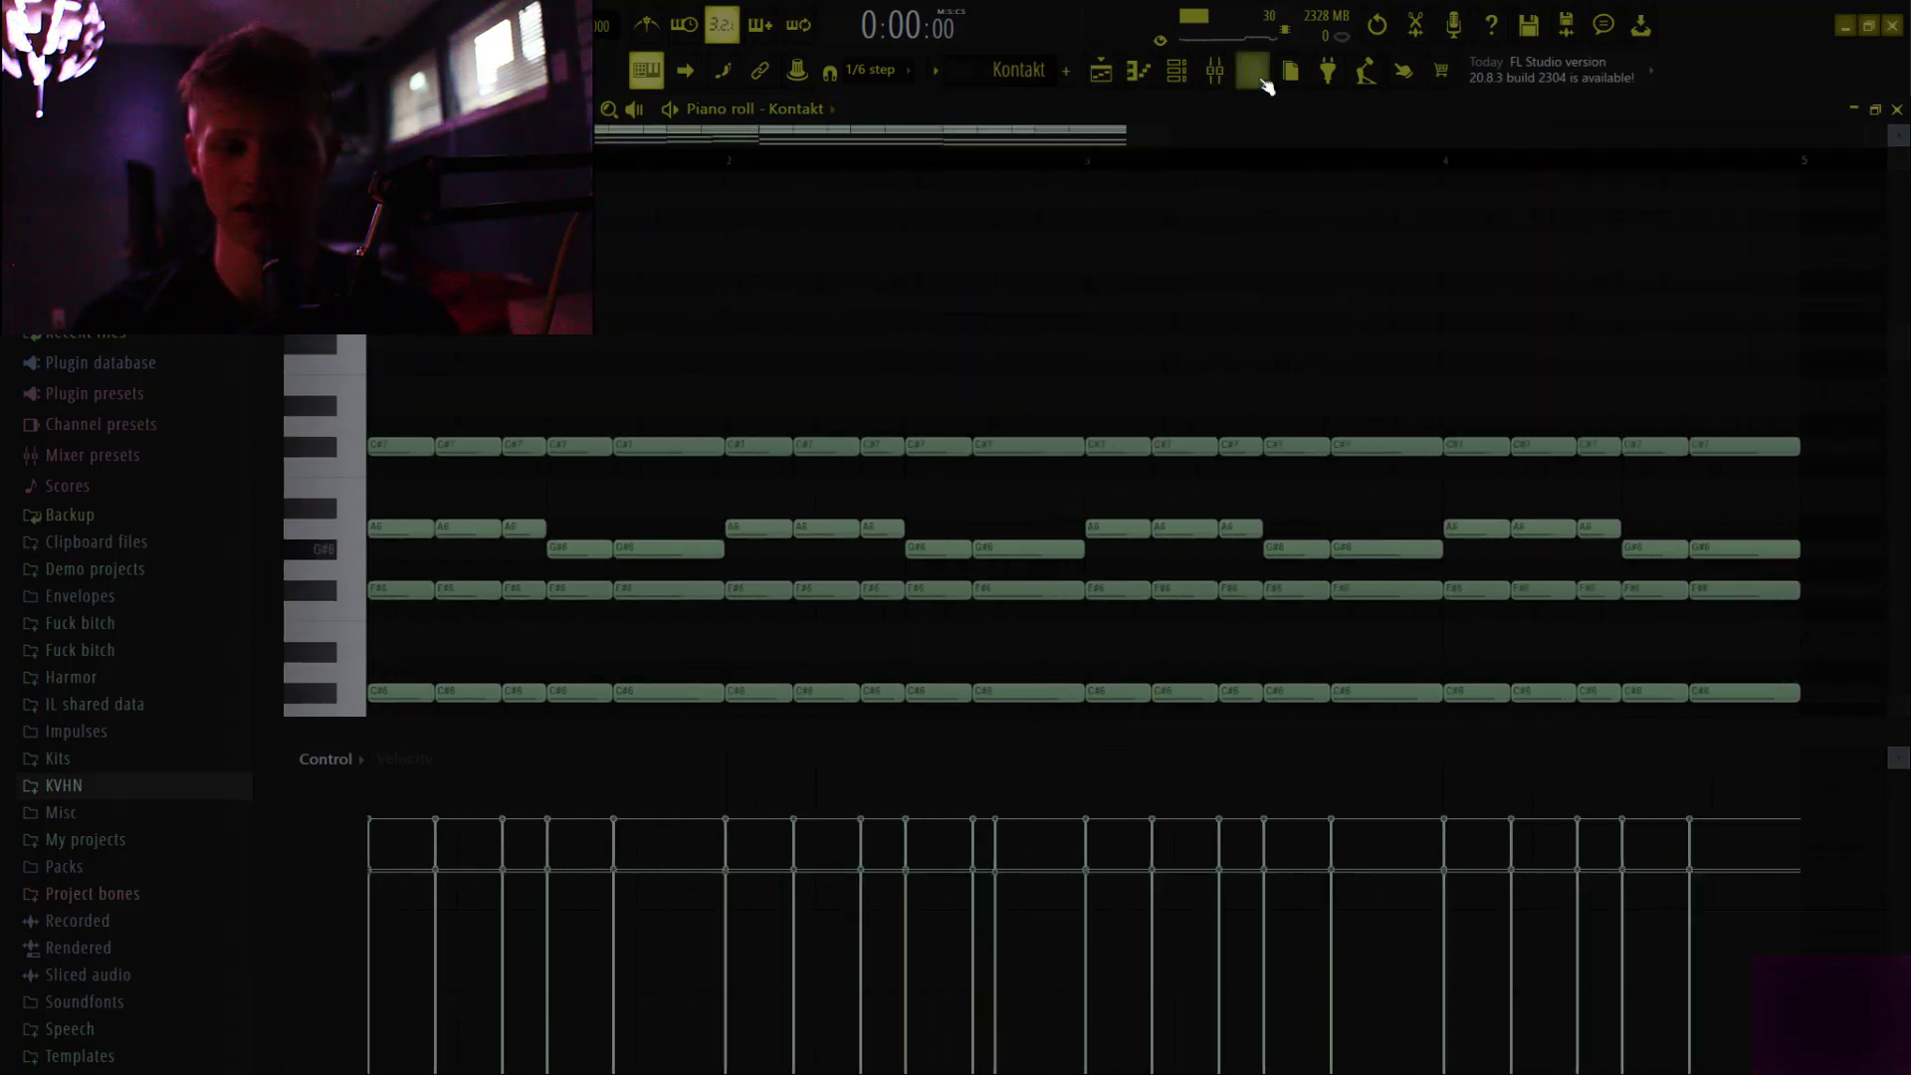
pyautogui.moveTo(1183, 124); pyautogui.dragTo(1886, 130)
pyautogui.scroll(-3, 1413, 227)
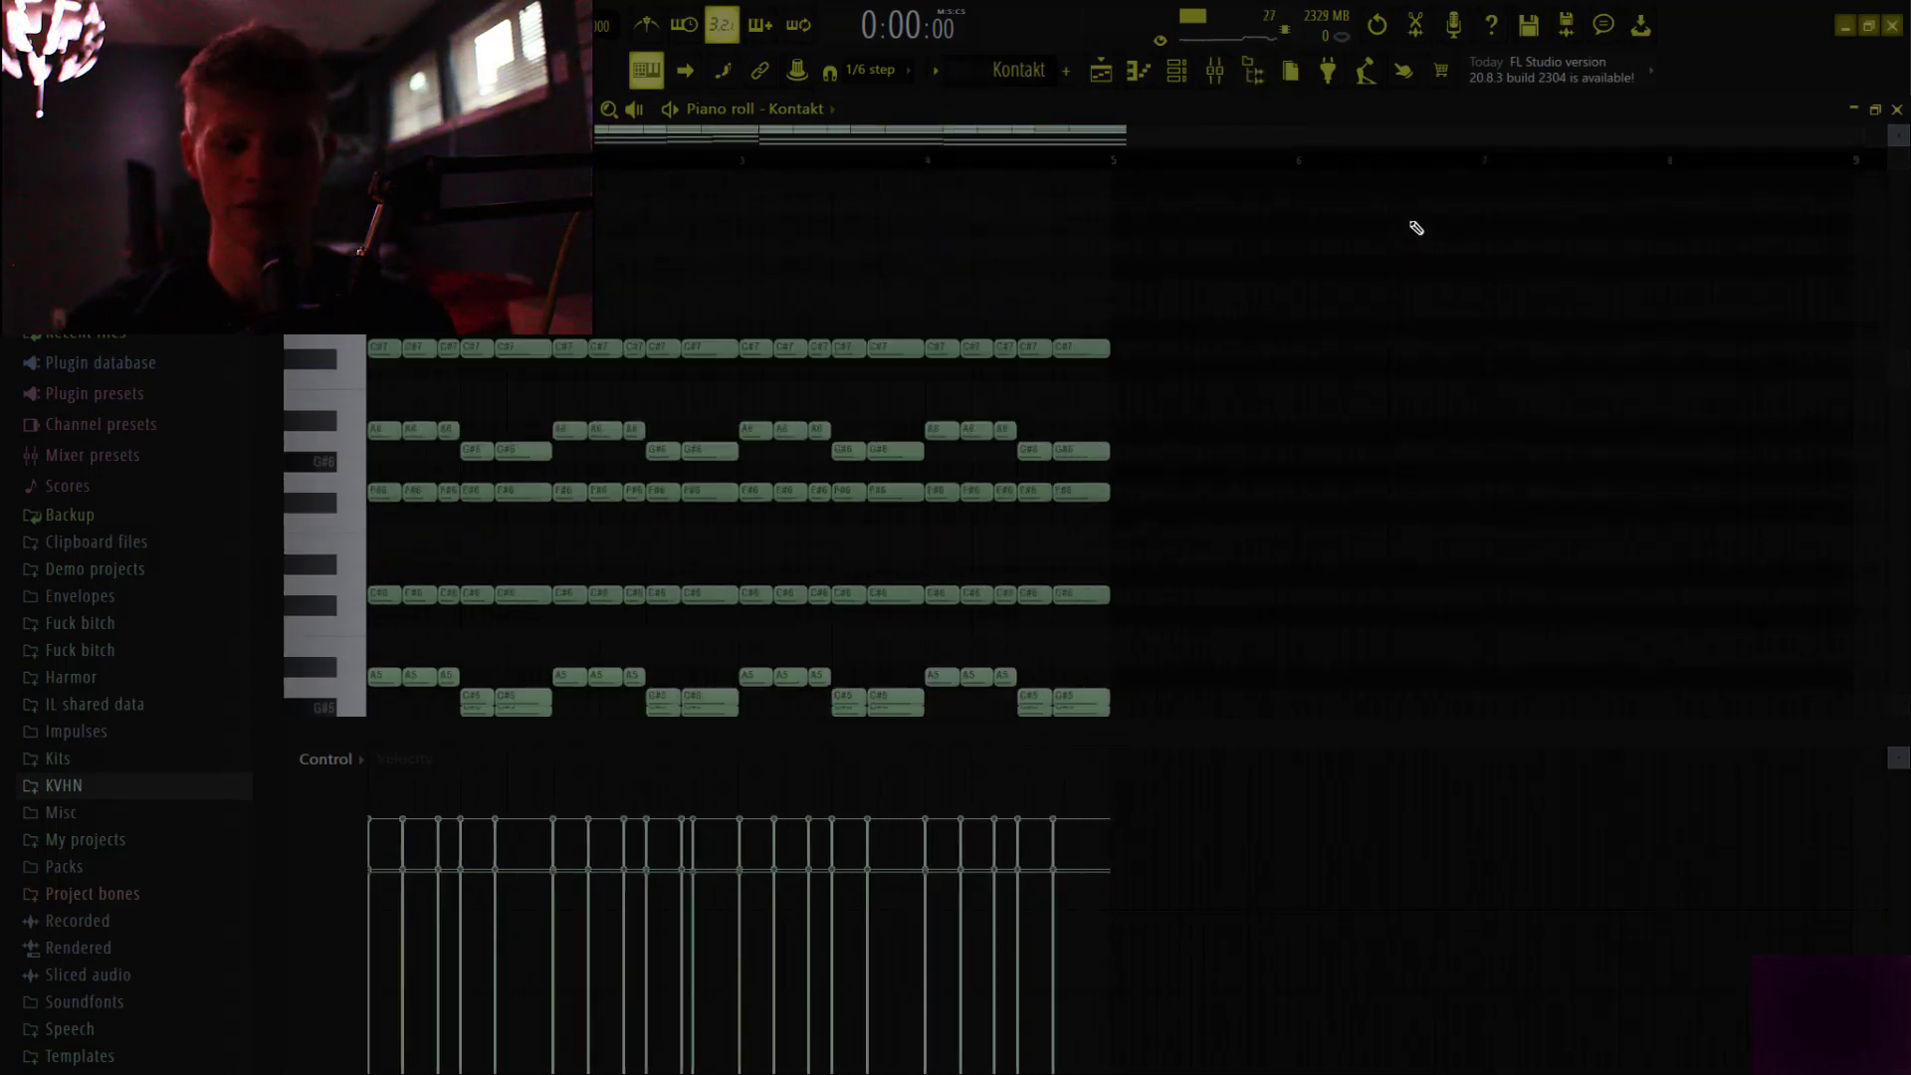
# Show the NOIRE Pure instrument on the first Kontakt channel and look through its snapshot categories
pyautogui.click(1176, 70)
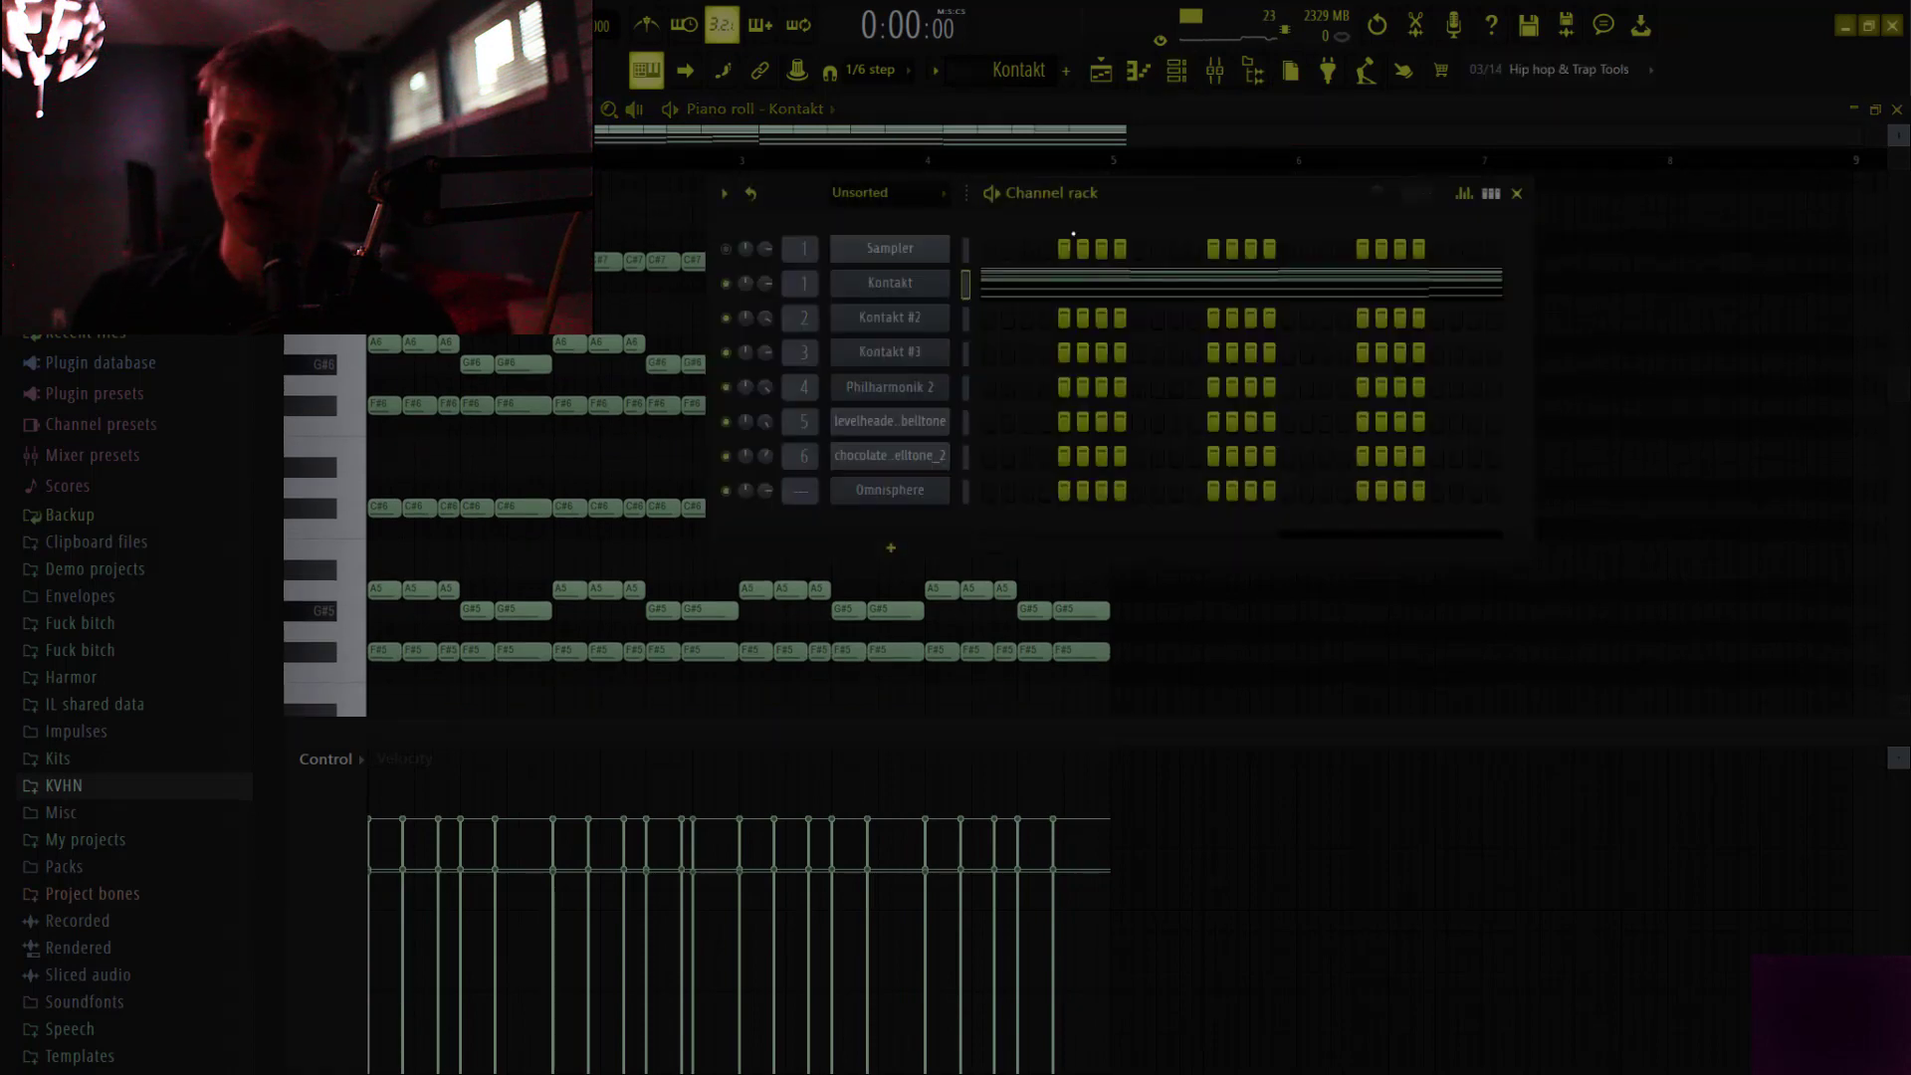
pyautogui.click(925, 291)
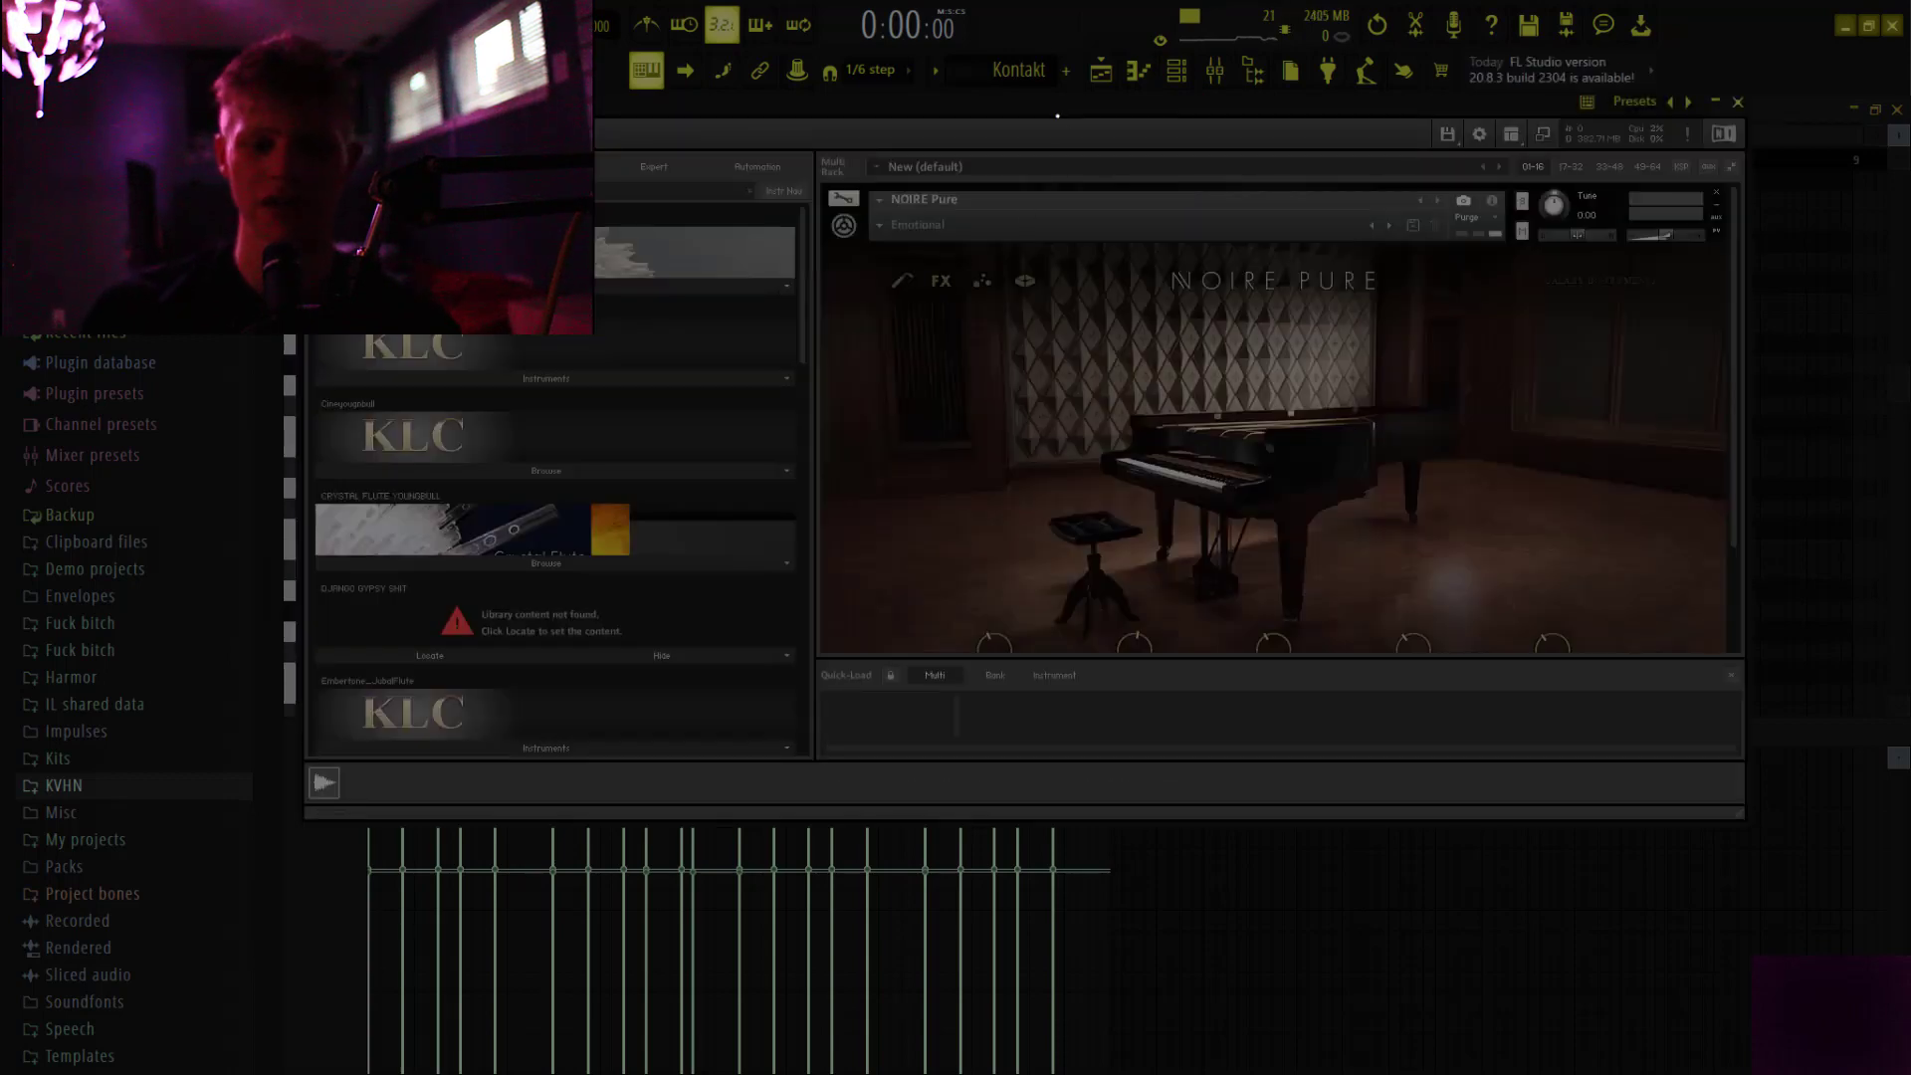
pyautogui.moveTo(1057, 117); pyautogui.dragTo(1120, 207)
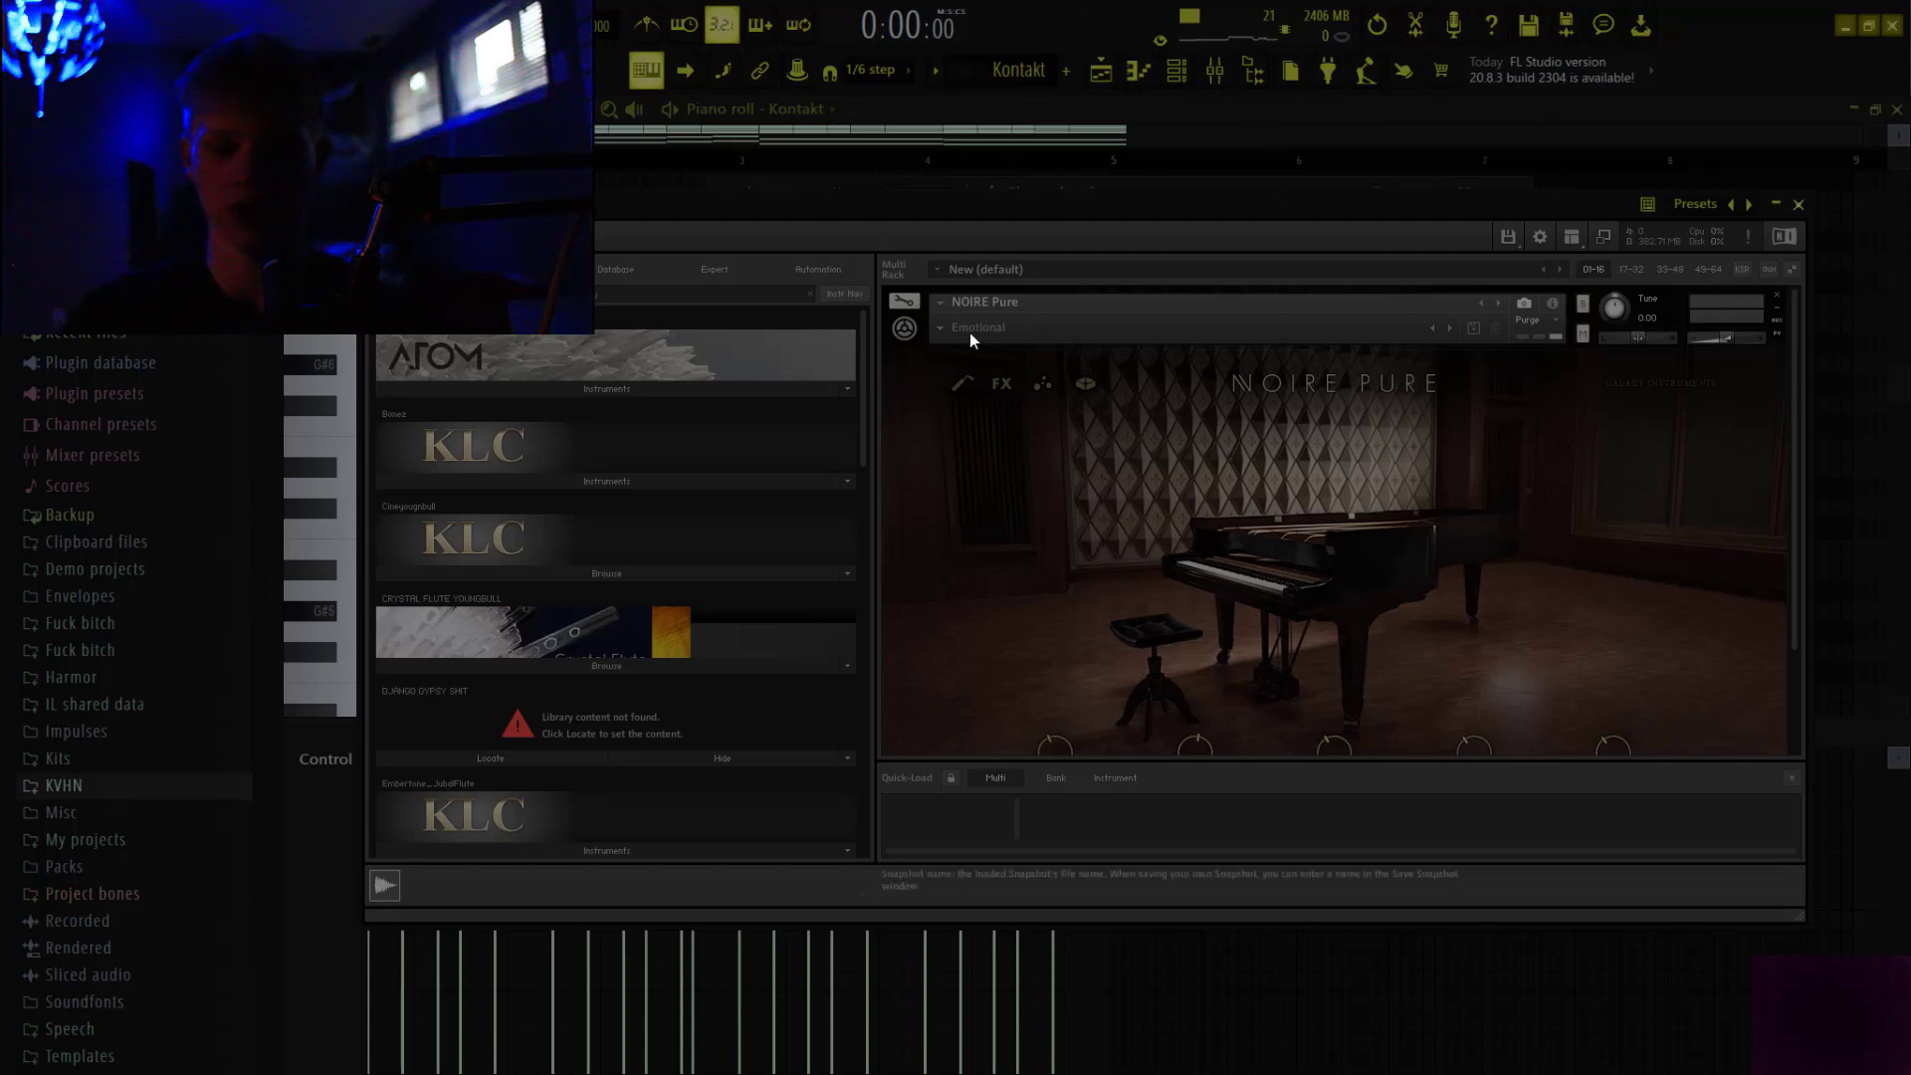
pyautogui.moveTo(1021, 215); pyautogui.dragTo(1061, 245)
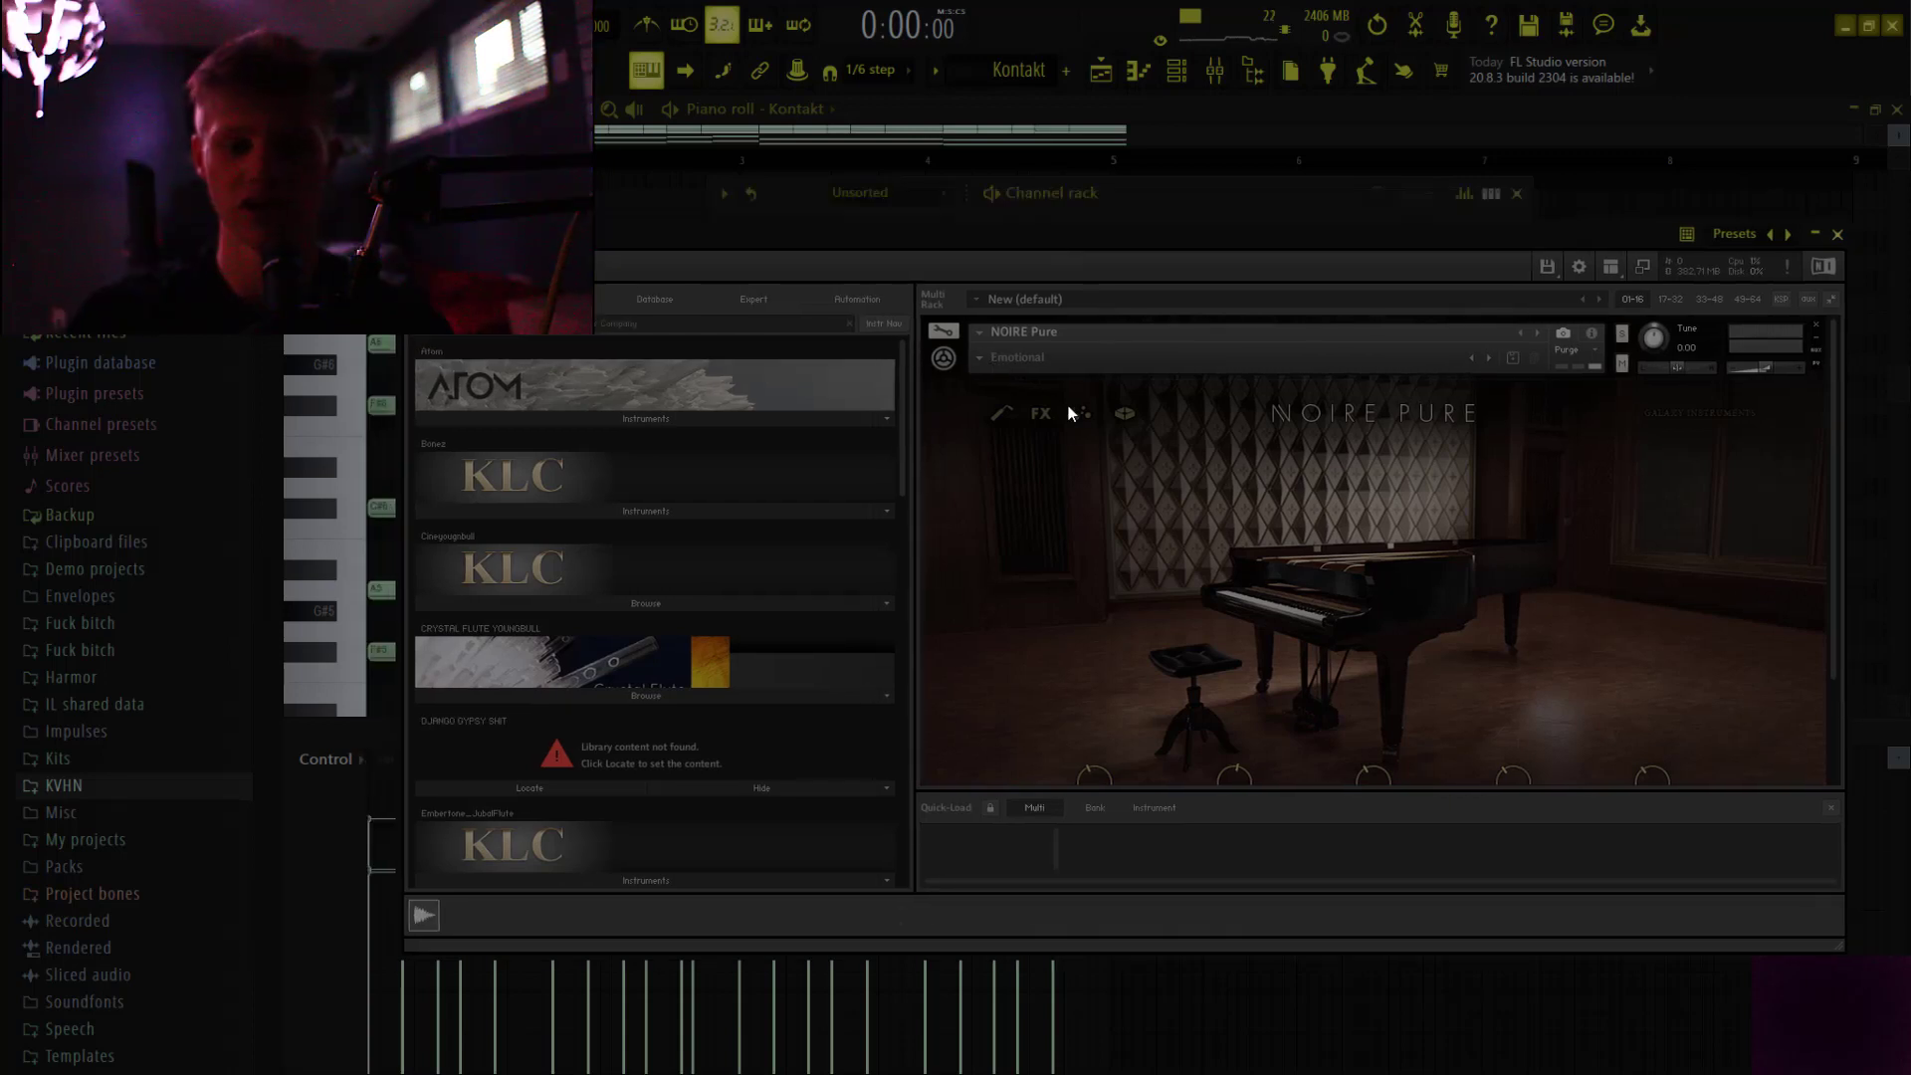
pyautogui.click(985, 360)
pyautogui.moveTo(1013, 372)
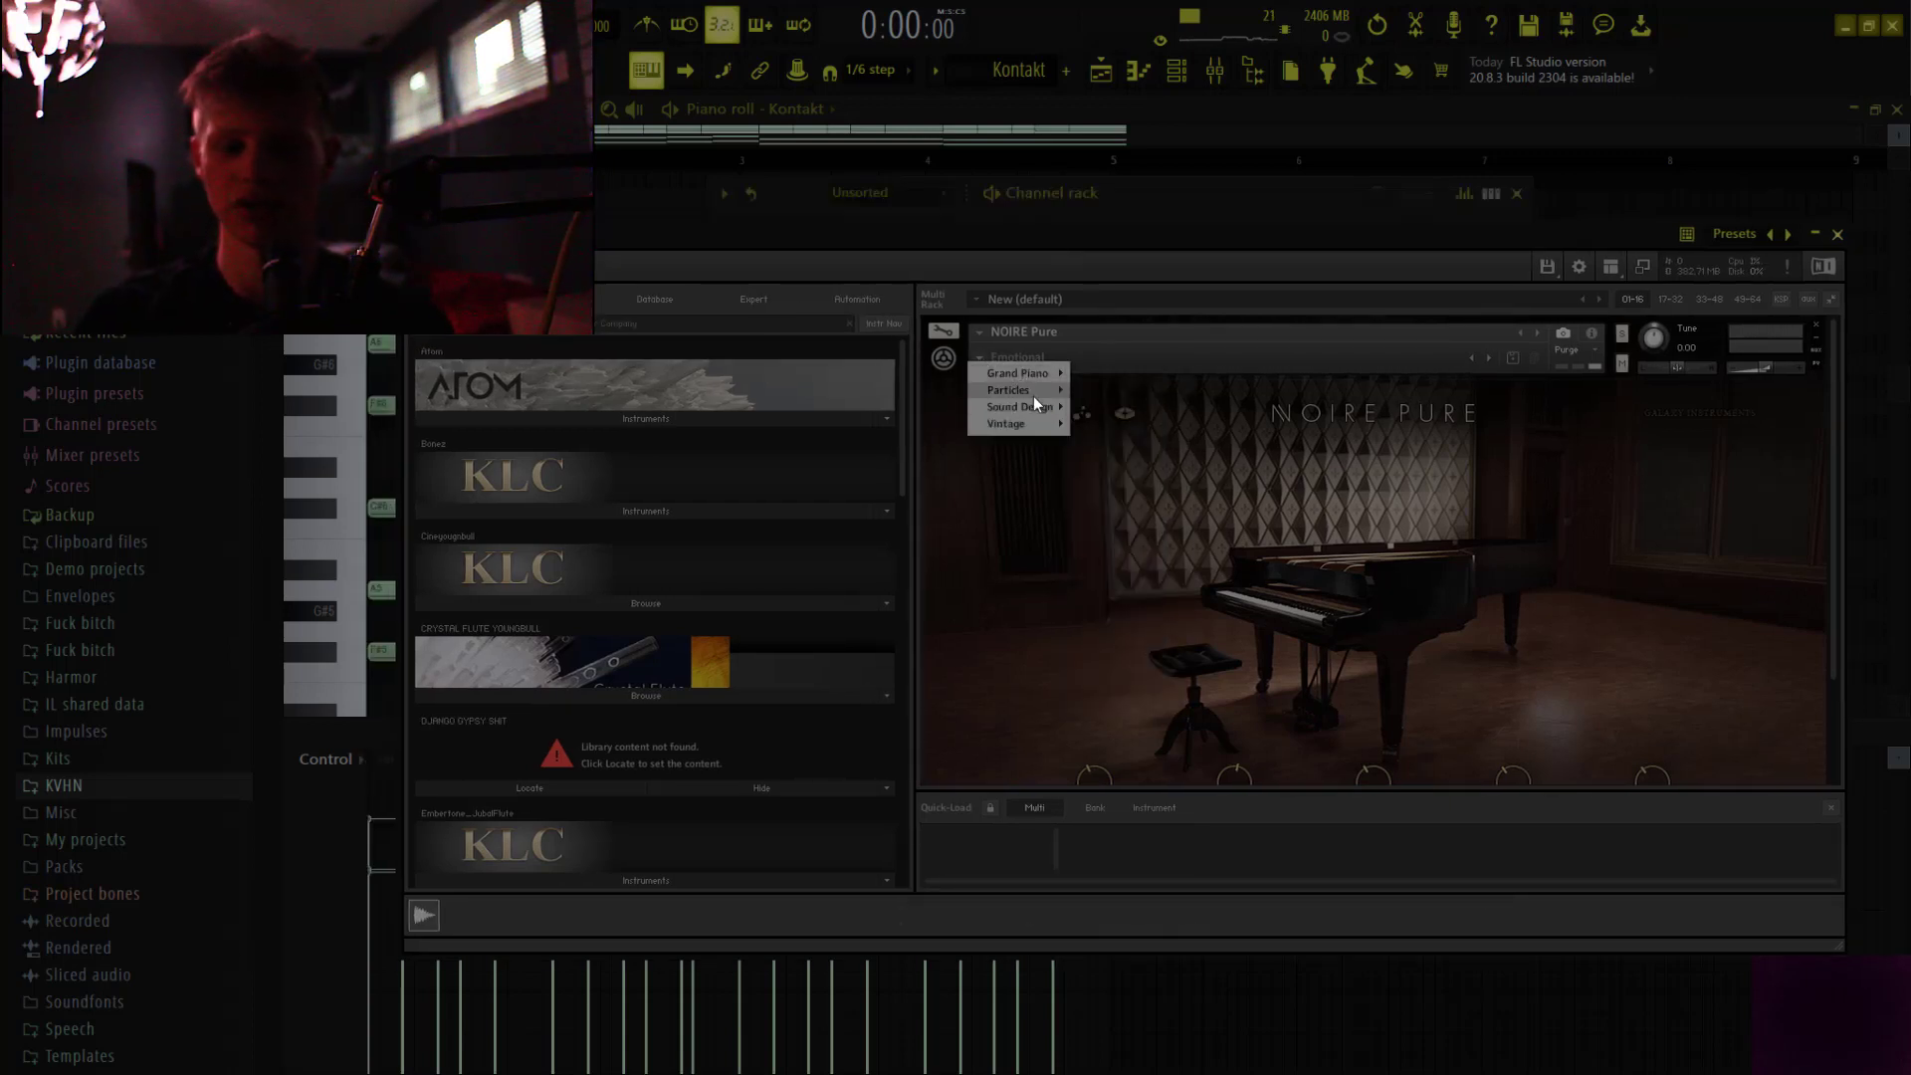
pyautogui.click(1838, 236)
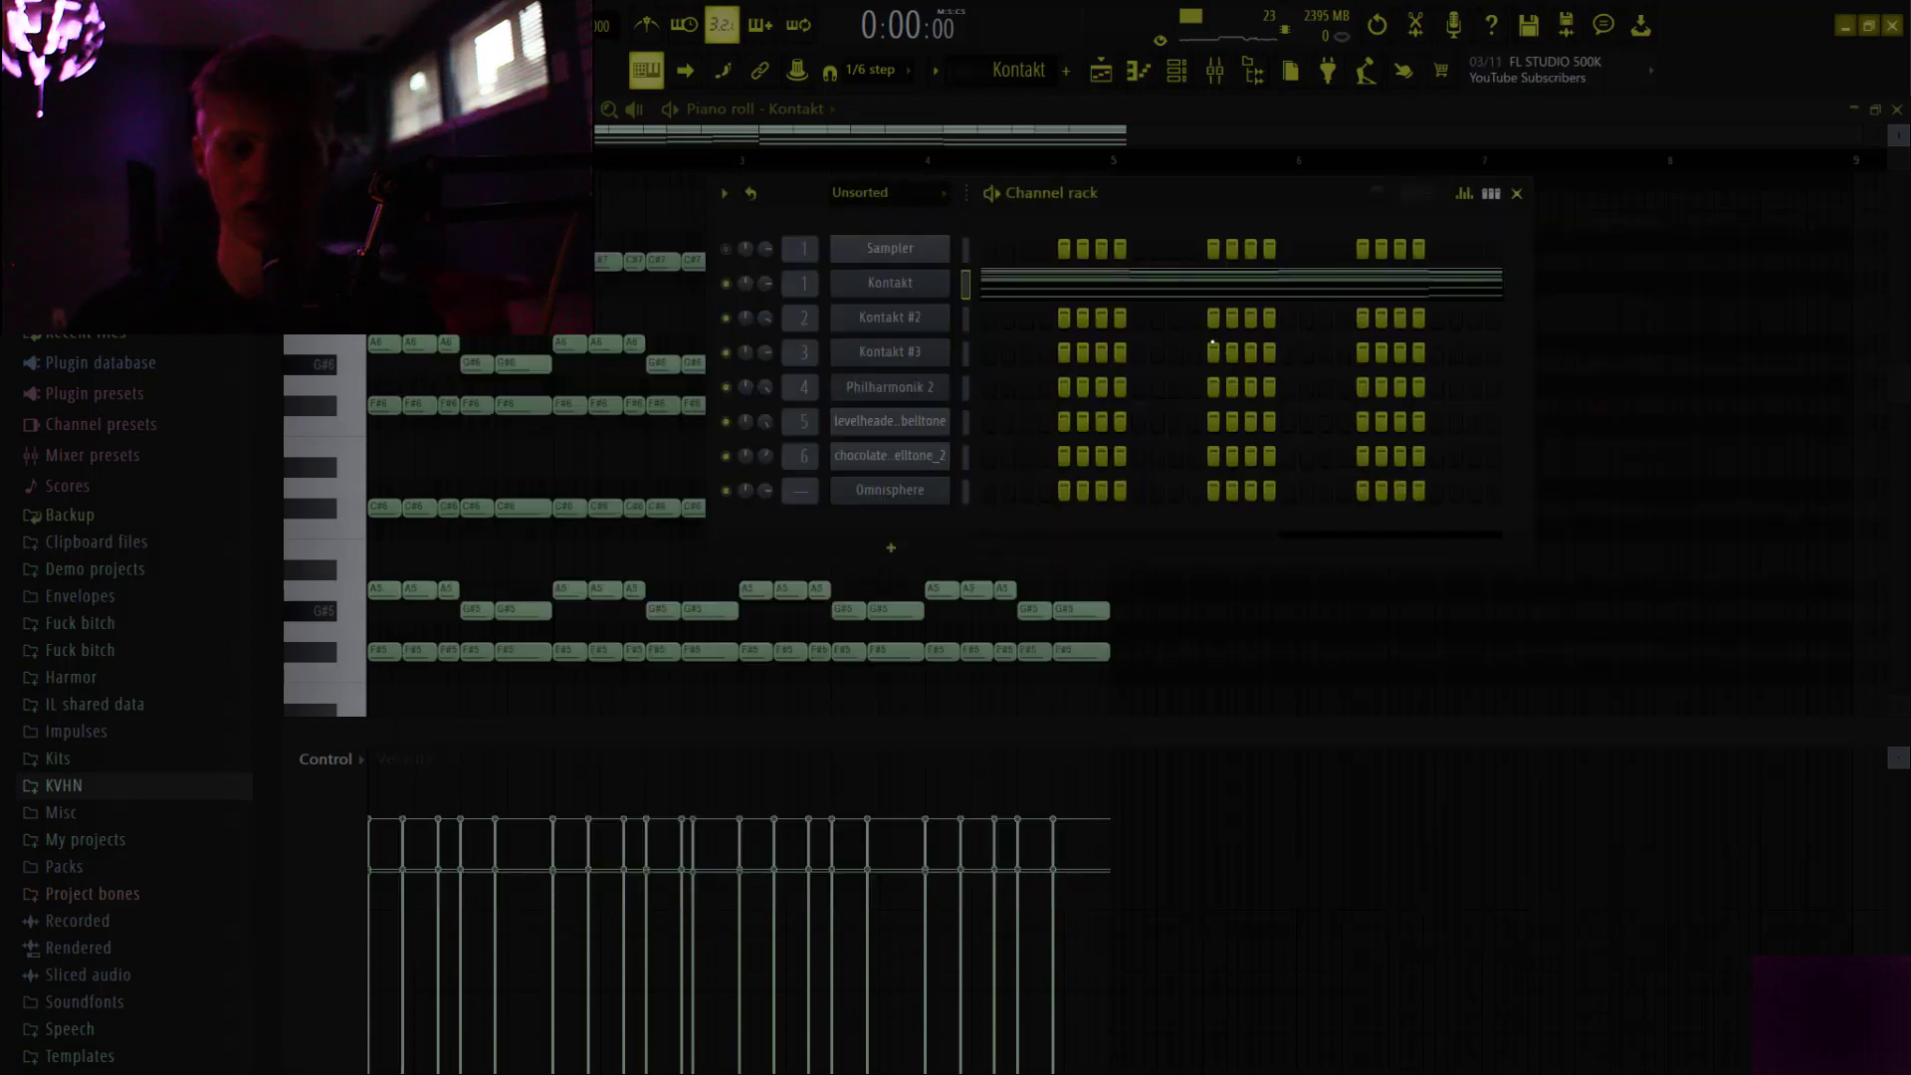
# Highlight the upper-octave chord notes of the Kontakt pattern in the piano roll and clear the selection
pyautogui.click(1169, 289)
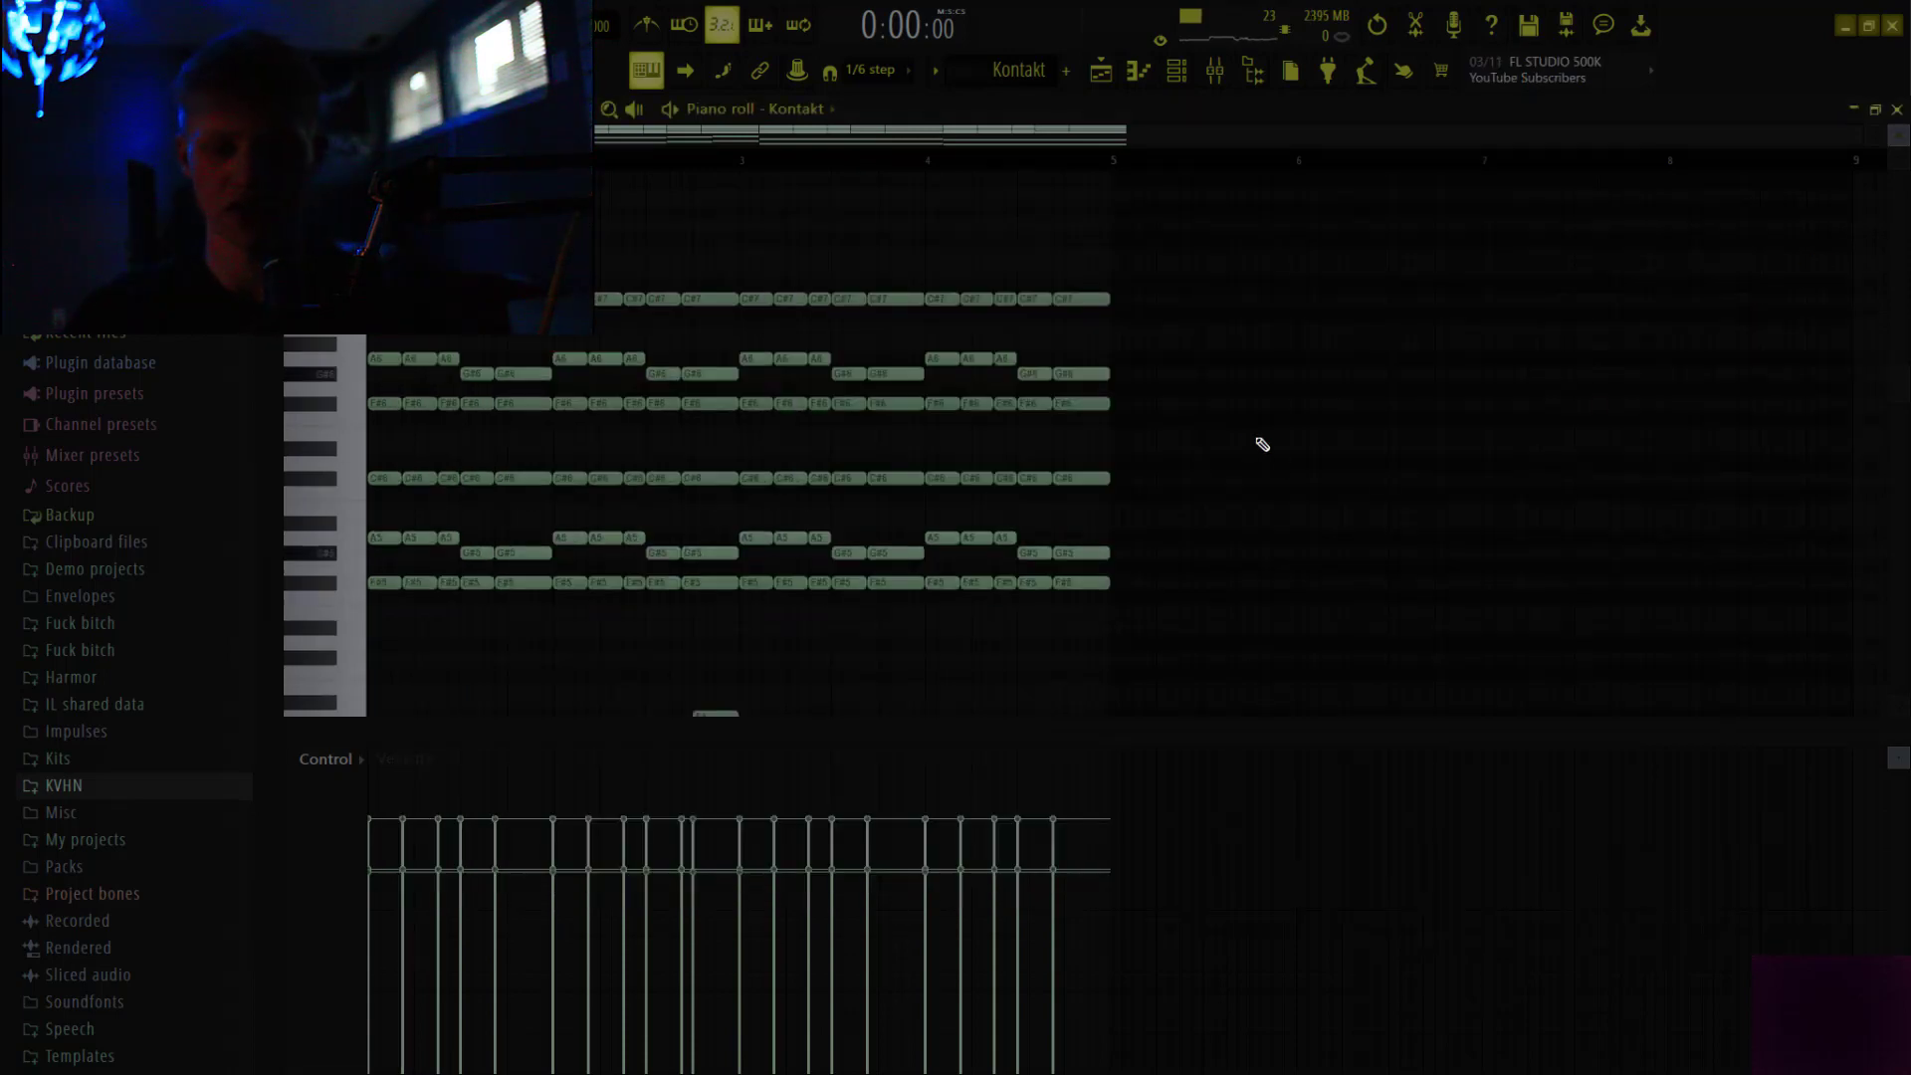
pyautogui.moveTo(1201, 439); pyautogui.dragTo(597, 270)
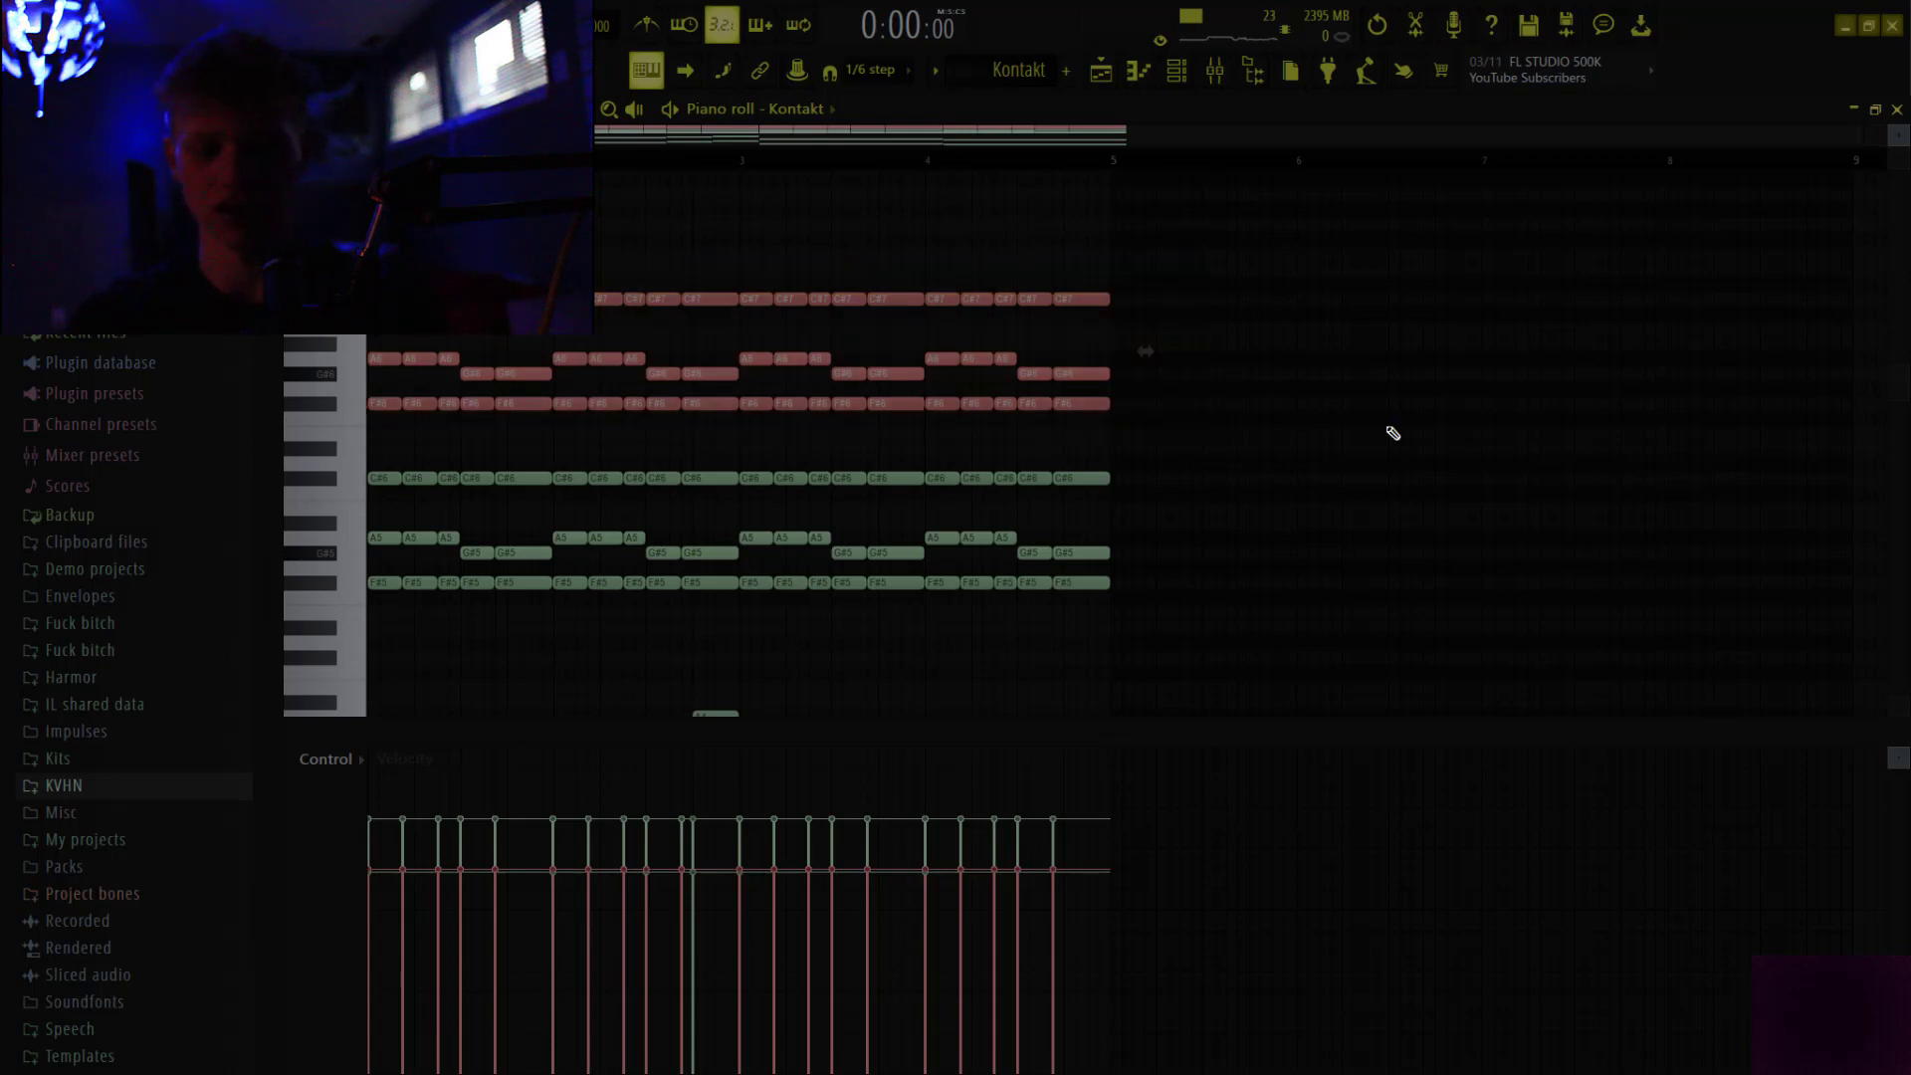
pyautogui.click(1164, 413)
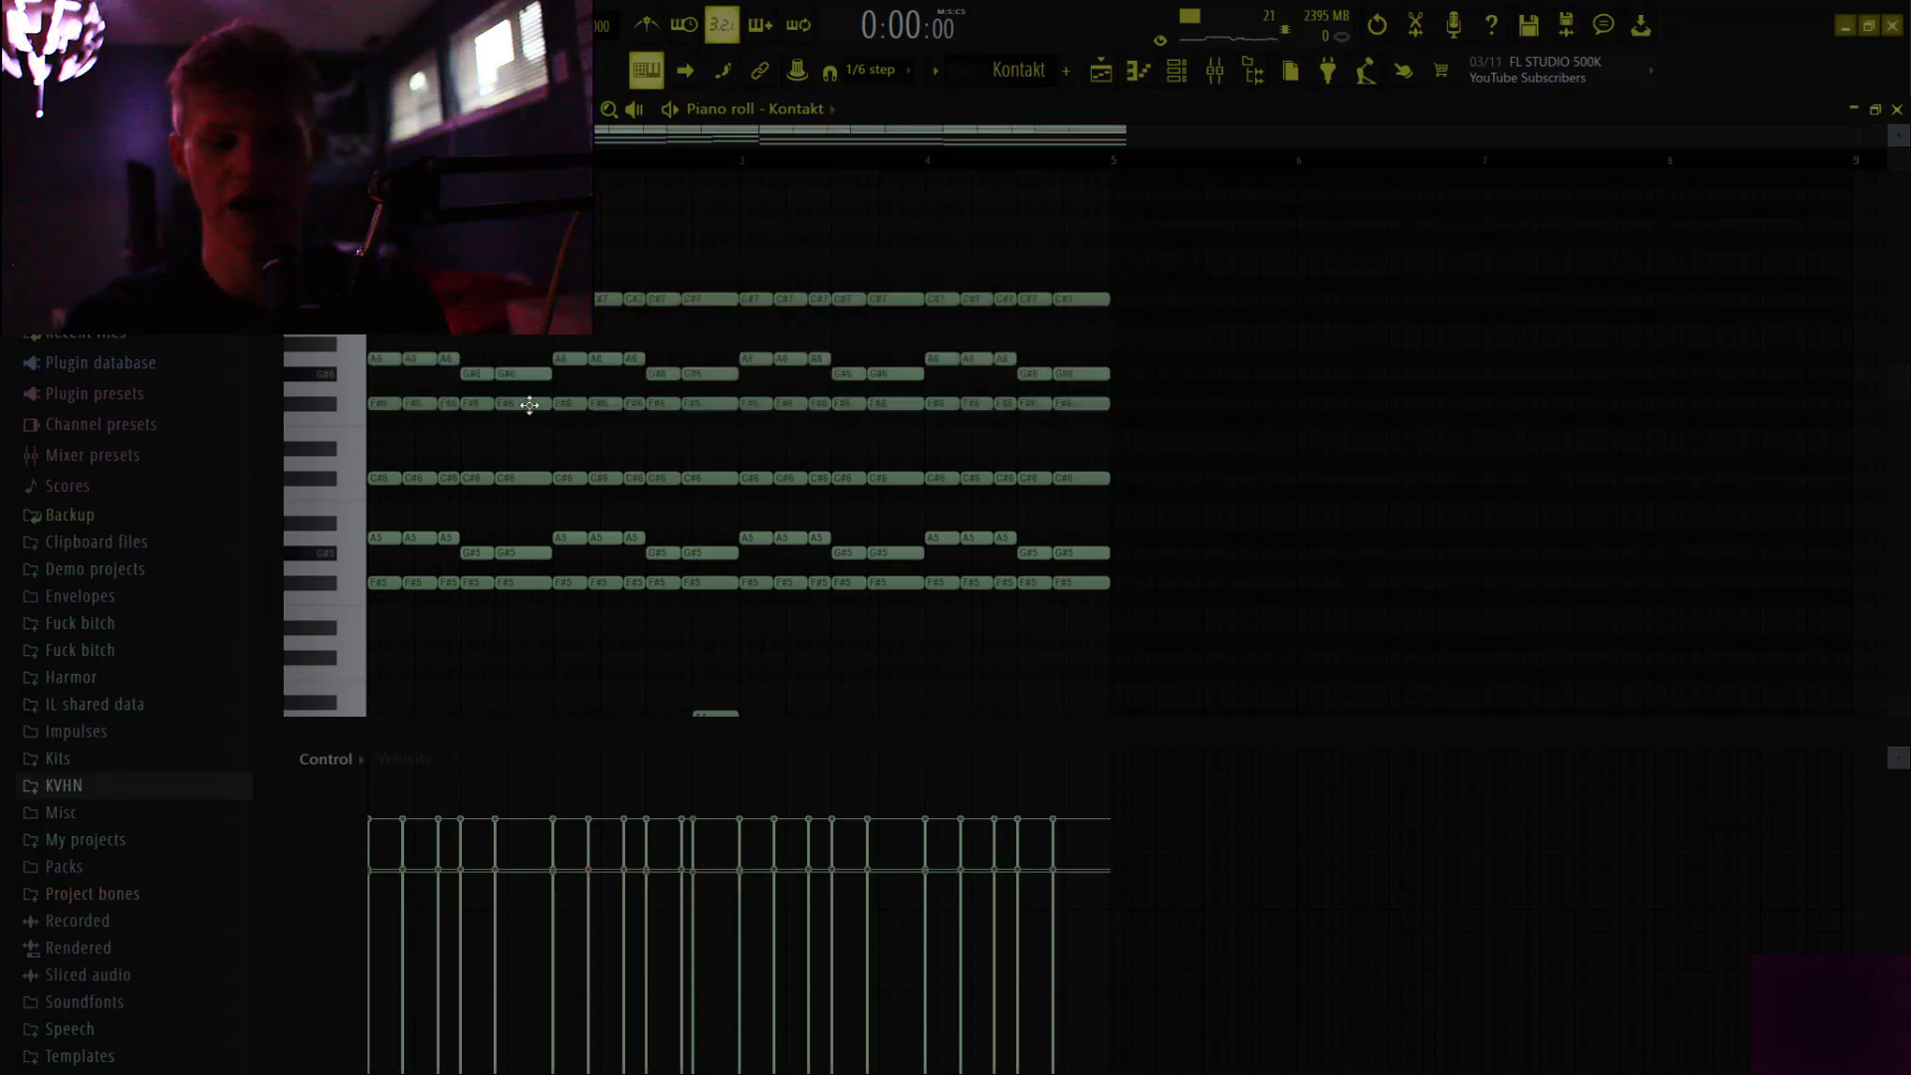
# In Pattern 7 of the Kontakt piano roll, move the first of the two isolated chords to the start of the bar
pyautogui.press('+')
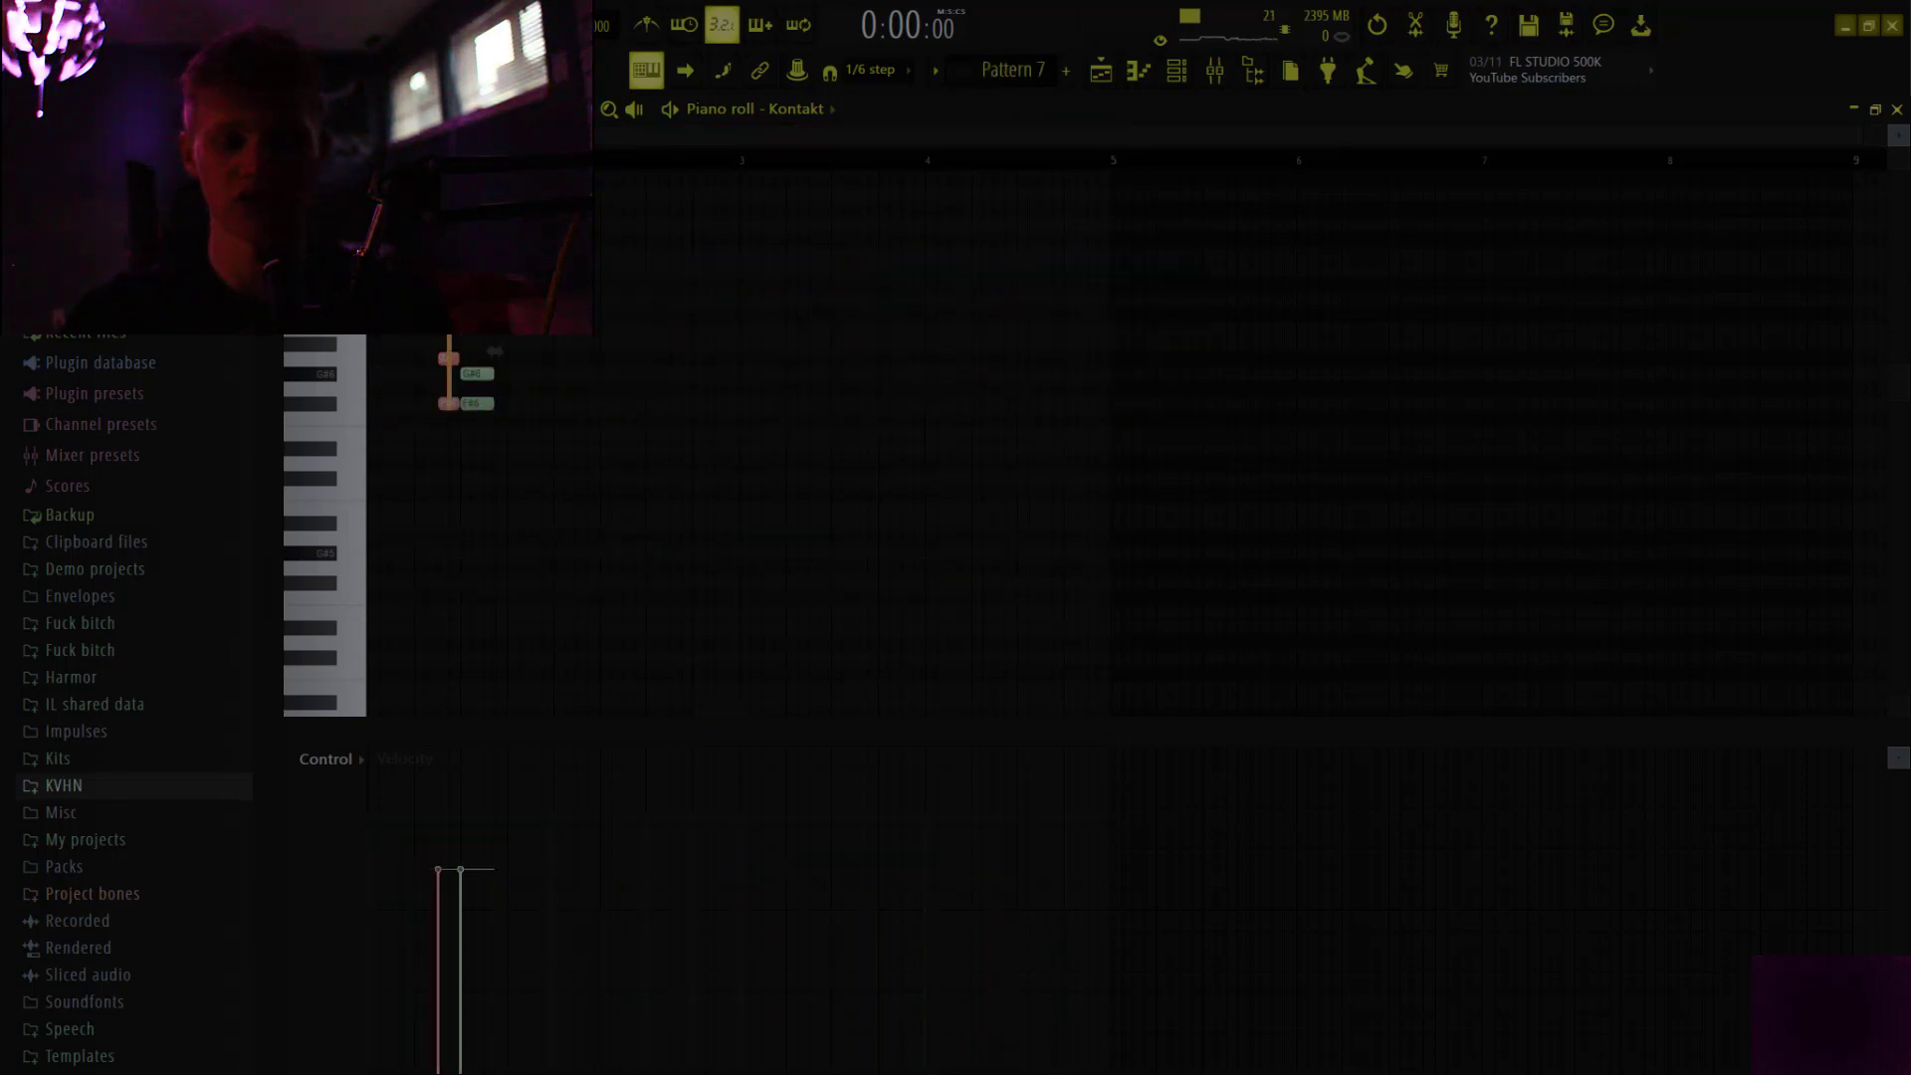
pyautogui.moveTo(495, 352); pyautogui.dragTo(425, 350)
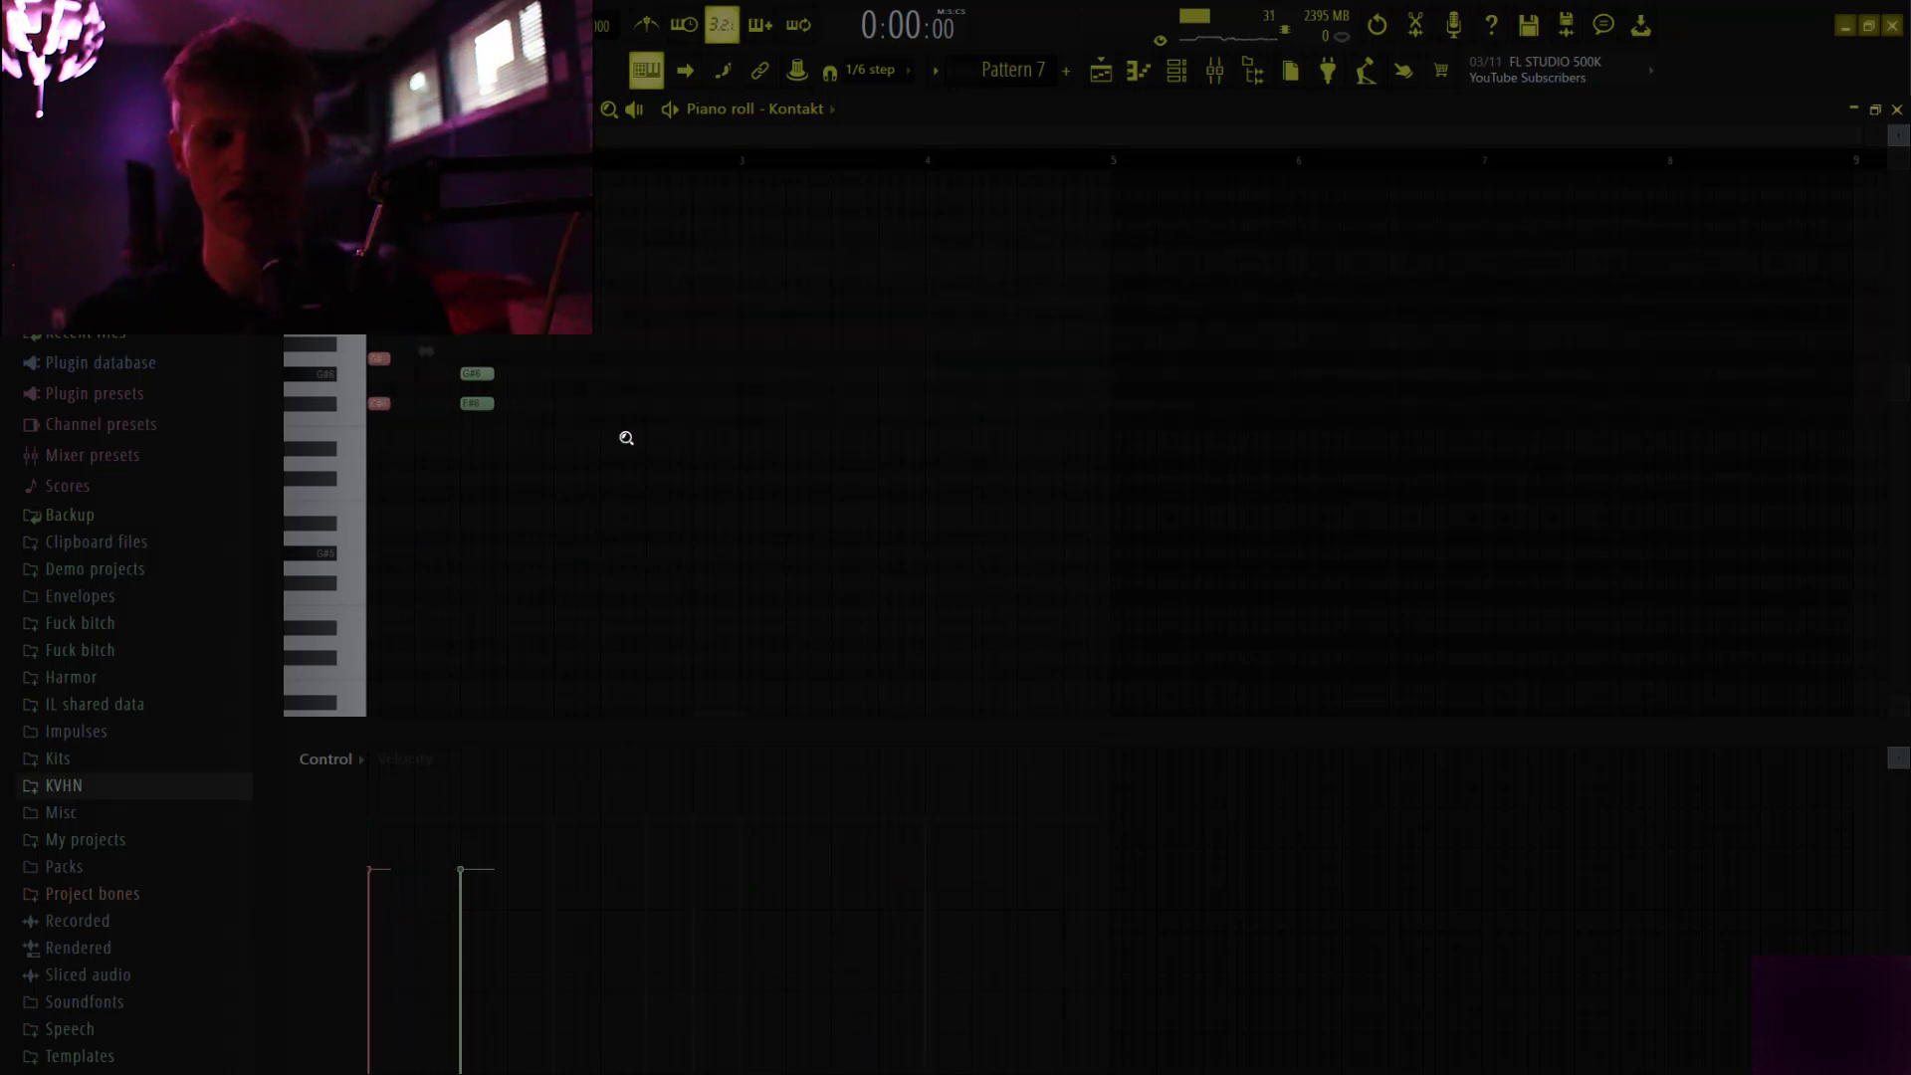
pyautogui.moveTo(629, 438); pyautogui.dragTo(369, 203)
pyautogui.keyDown('ctrl'); pyautogui.click(760, 380); pyautogui.keyUp('ctrl')
pyautogui.moveTo(416, 695); pyautogui.dragTo(444, 318)
pyautogui.keyDown('ctrl'); pyautogui.click(846, 340); pyautogui.keyUp('ctrl')
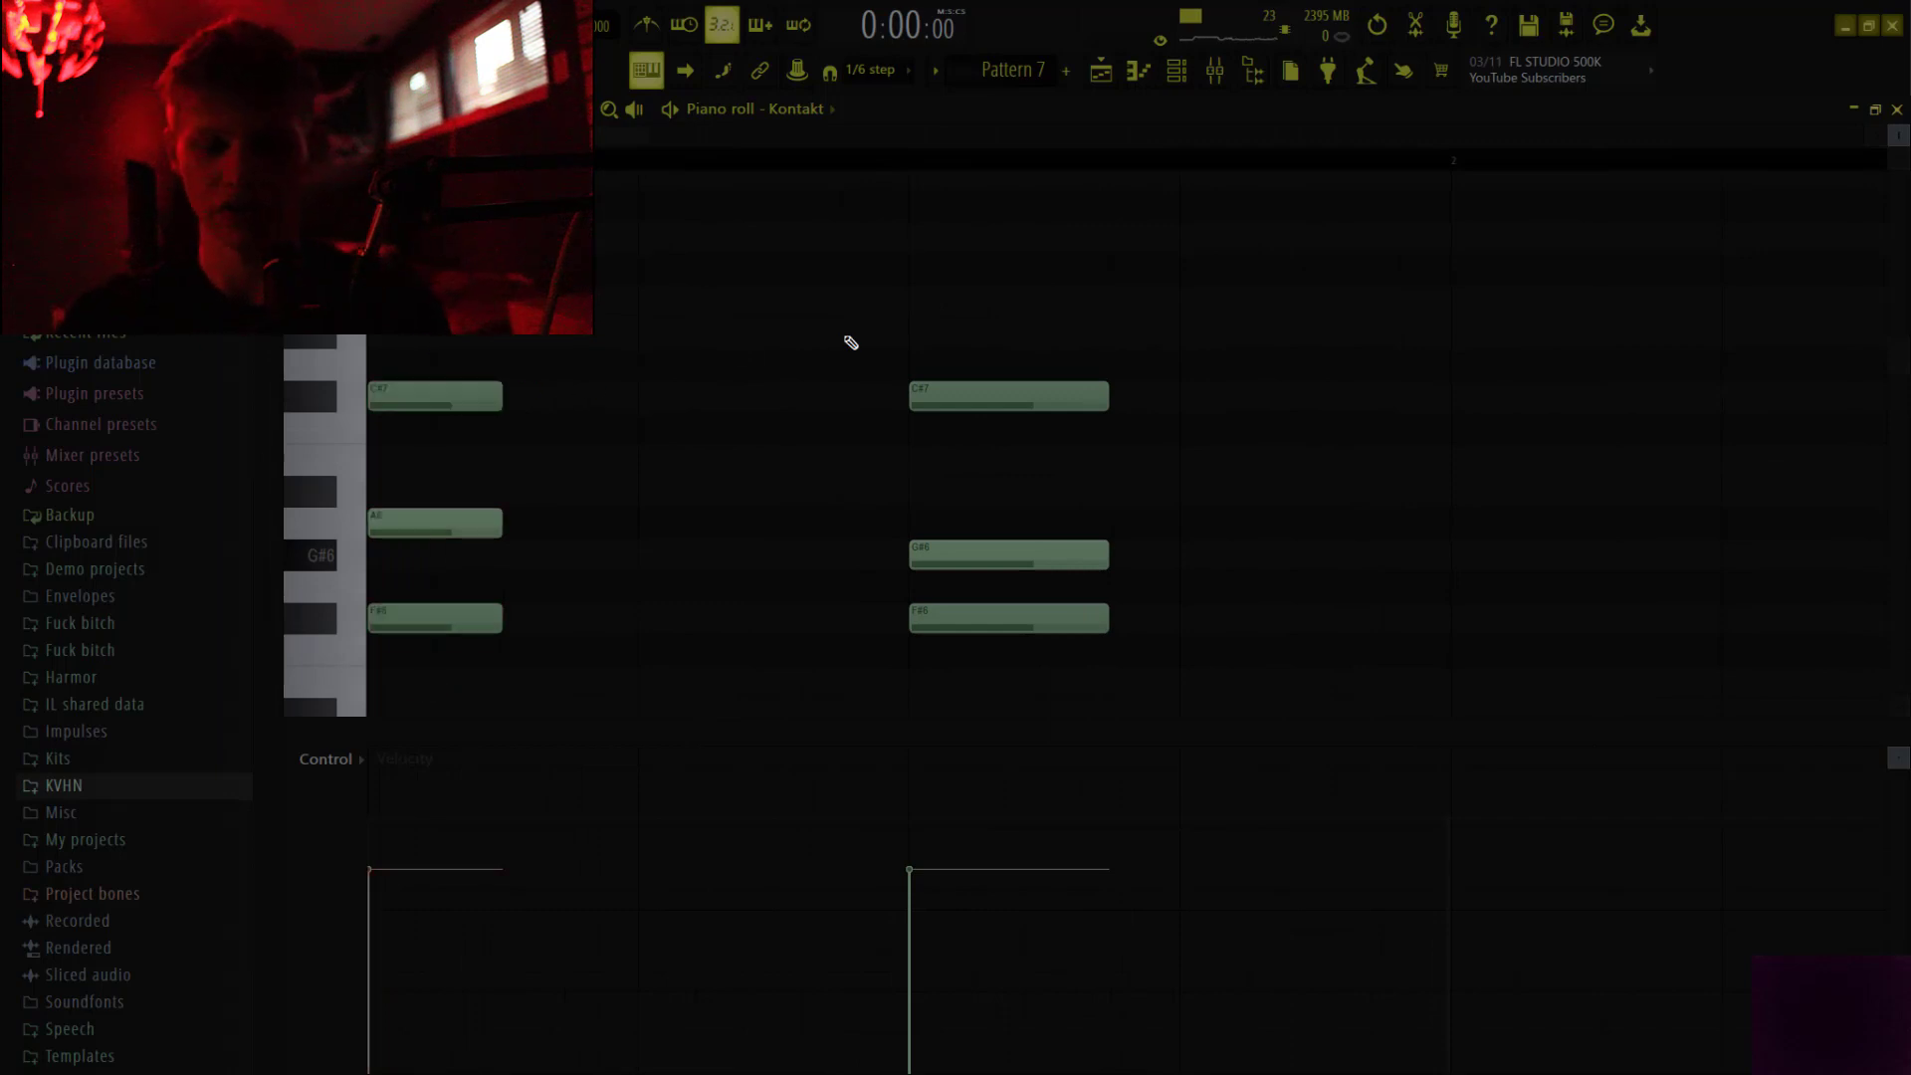
# Try lowering the first chord's A6 note to G#6 and back, and shift the second chord closer to the first
pyautogui.click(449, 527)
pyautogui.hotkey('shift', 'Down')
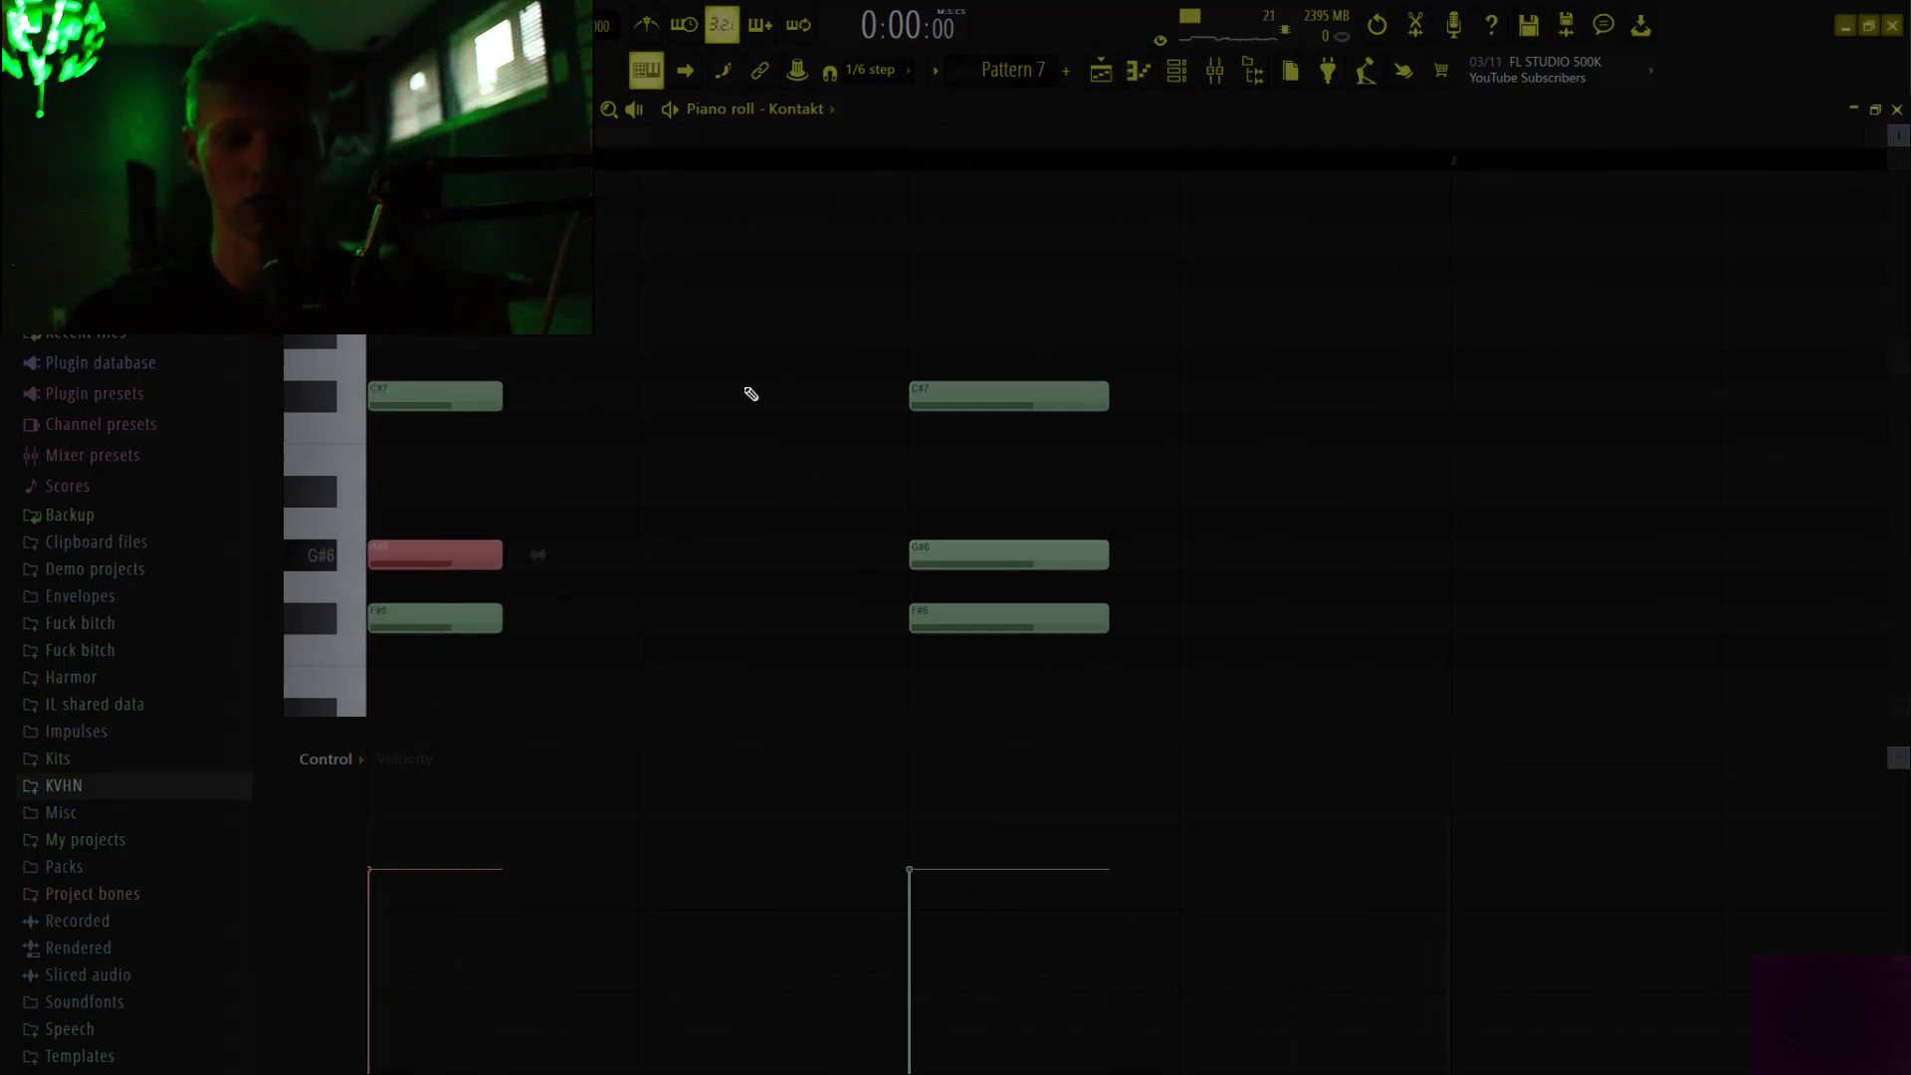
pyautogui.hotkey('shift', 'Up')
pyautogui.moveTo(753, 343); pyautogui.dragTo(981, 615)
pyautogui.moveTo(957, 618); pyautogui.dragTo(725, 614)
pyautogui.press('space')
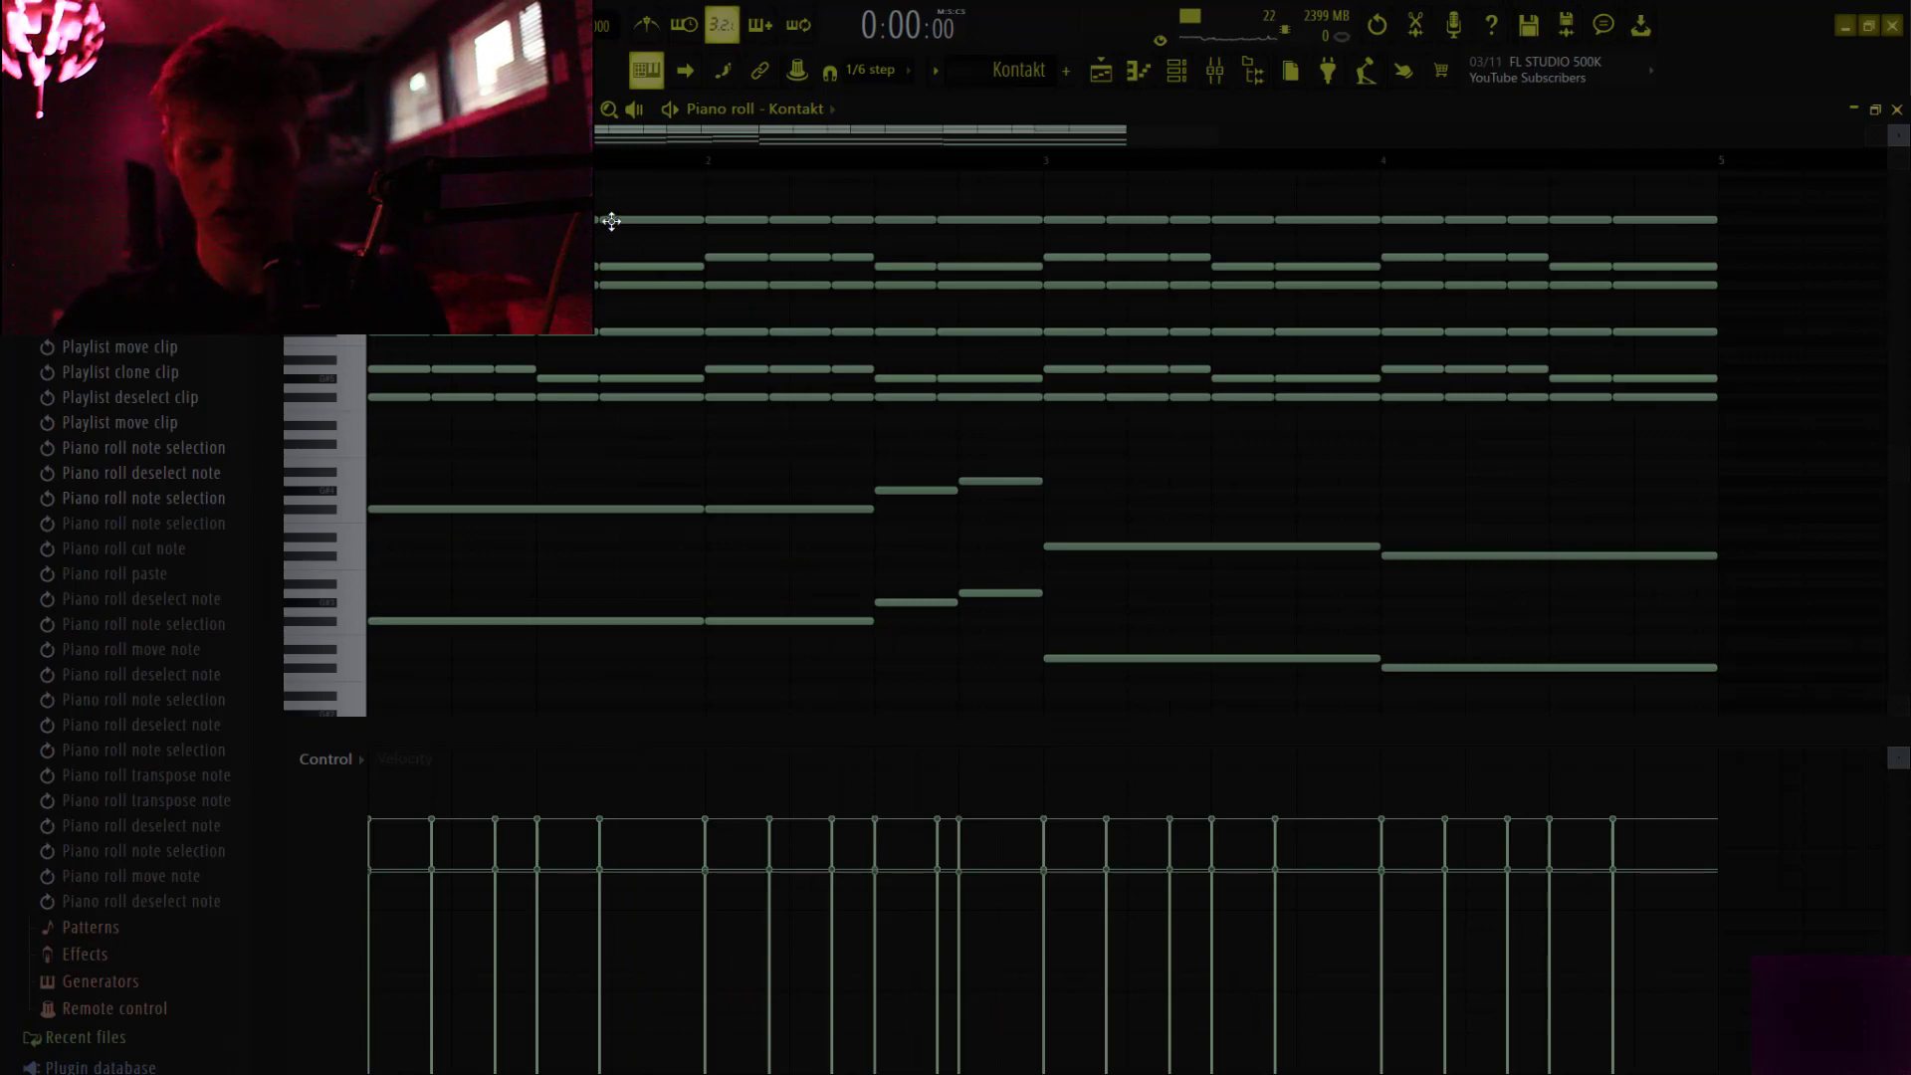
# Try limiting all notes of the Kontakt pattern to a single key, play back the rhythm, and undo the key limiting
pyautogui.hotkey('alt', 'k')
pyautogui.press('Return')
pyautogui.press('space')
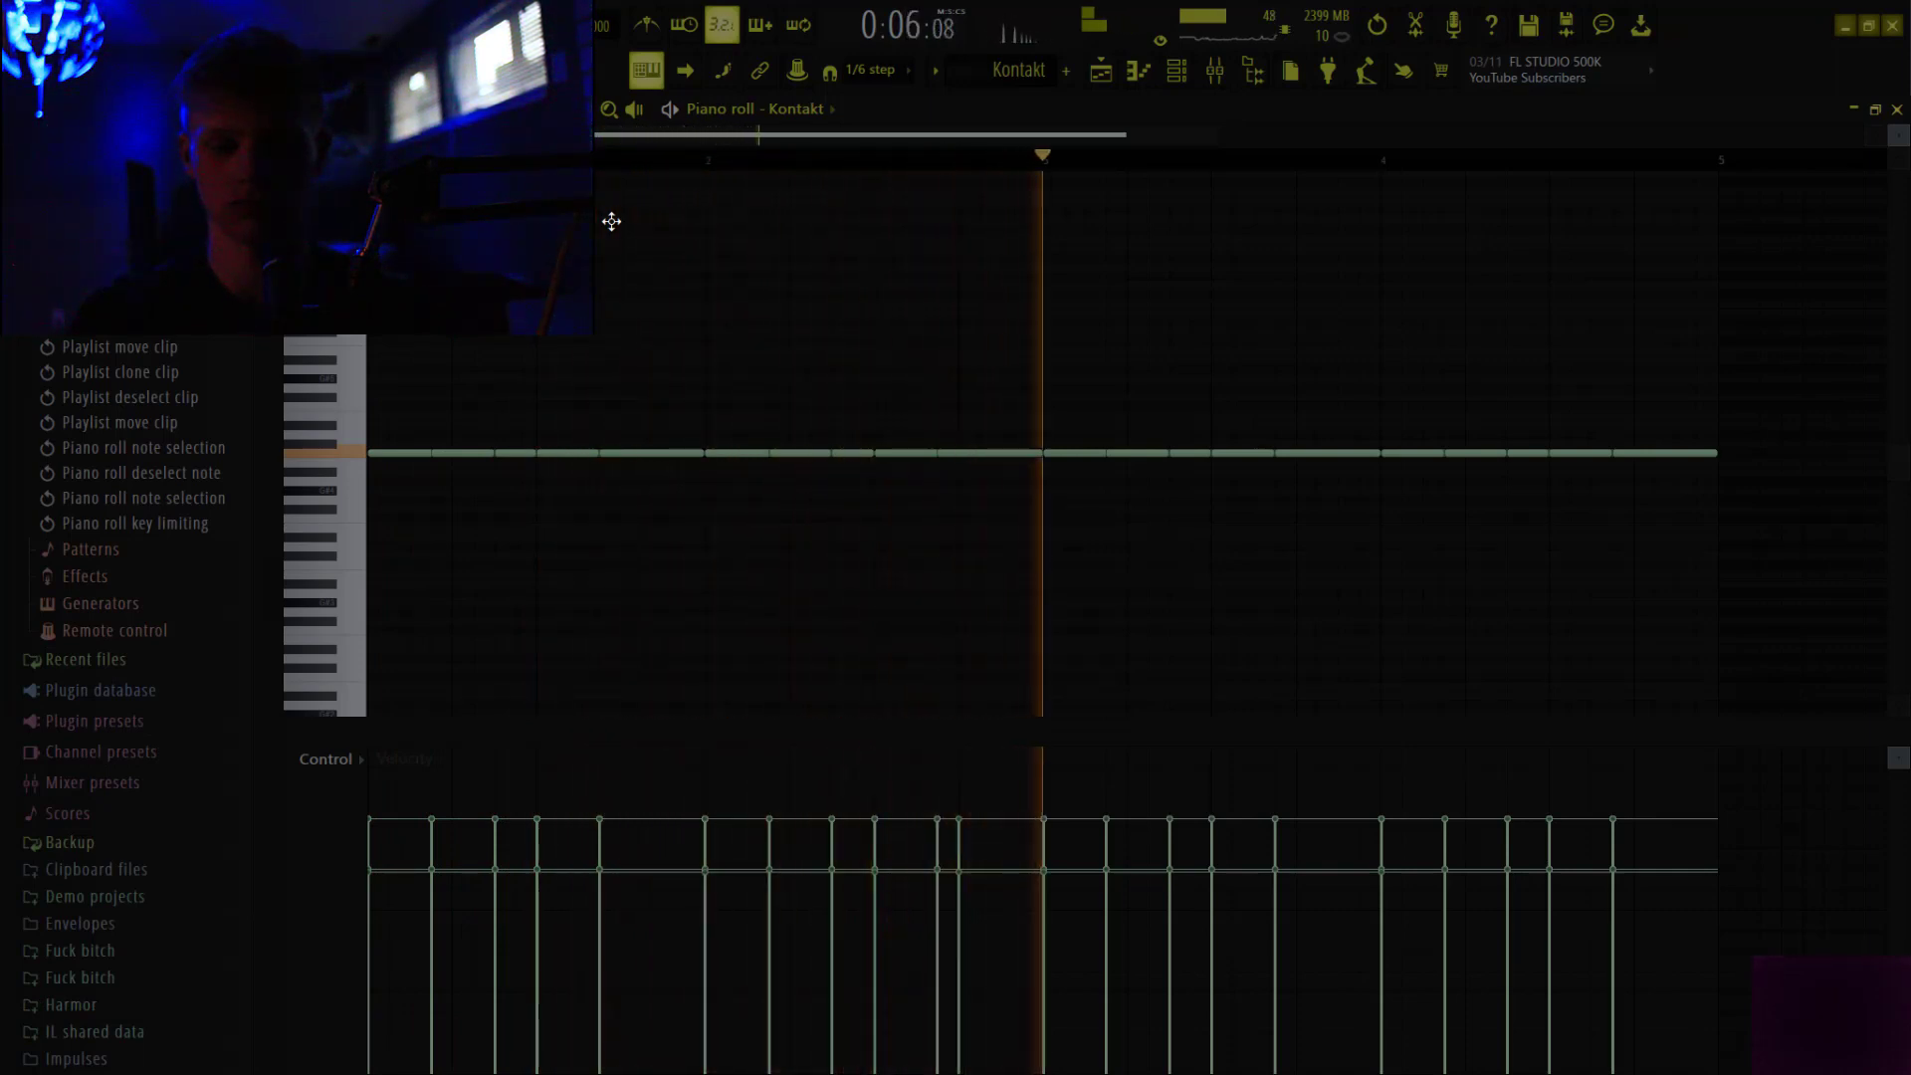
pyautogui.press('space')
pyautogui.hotkey('ctrl', 'z')
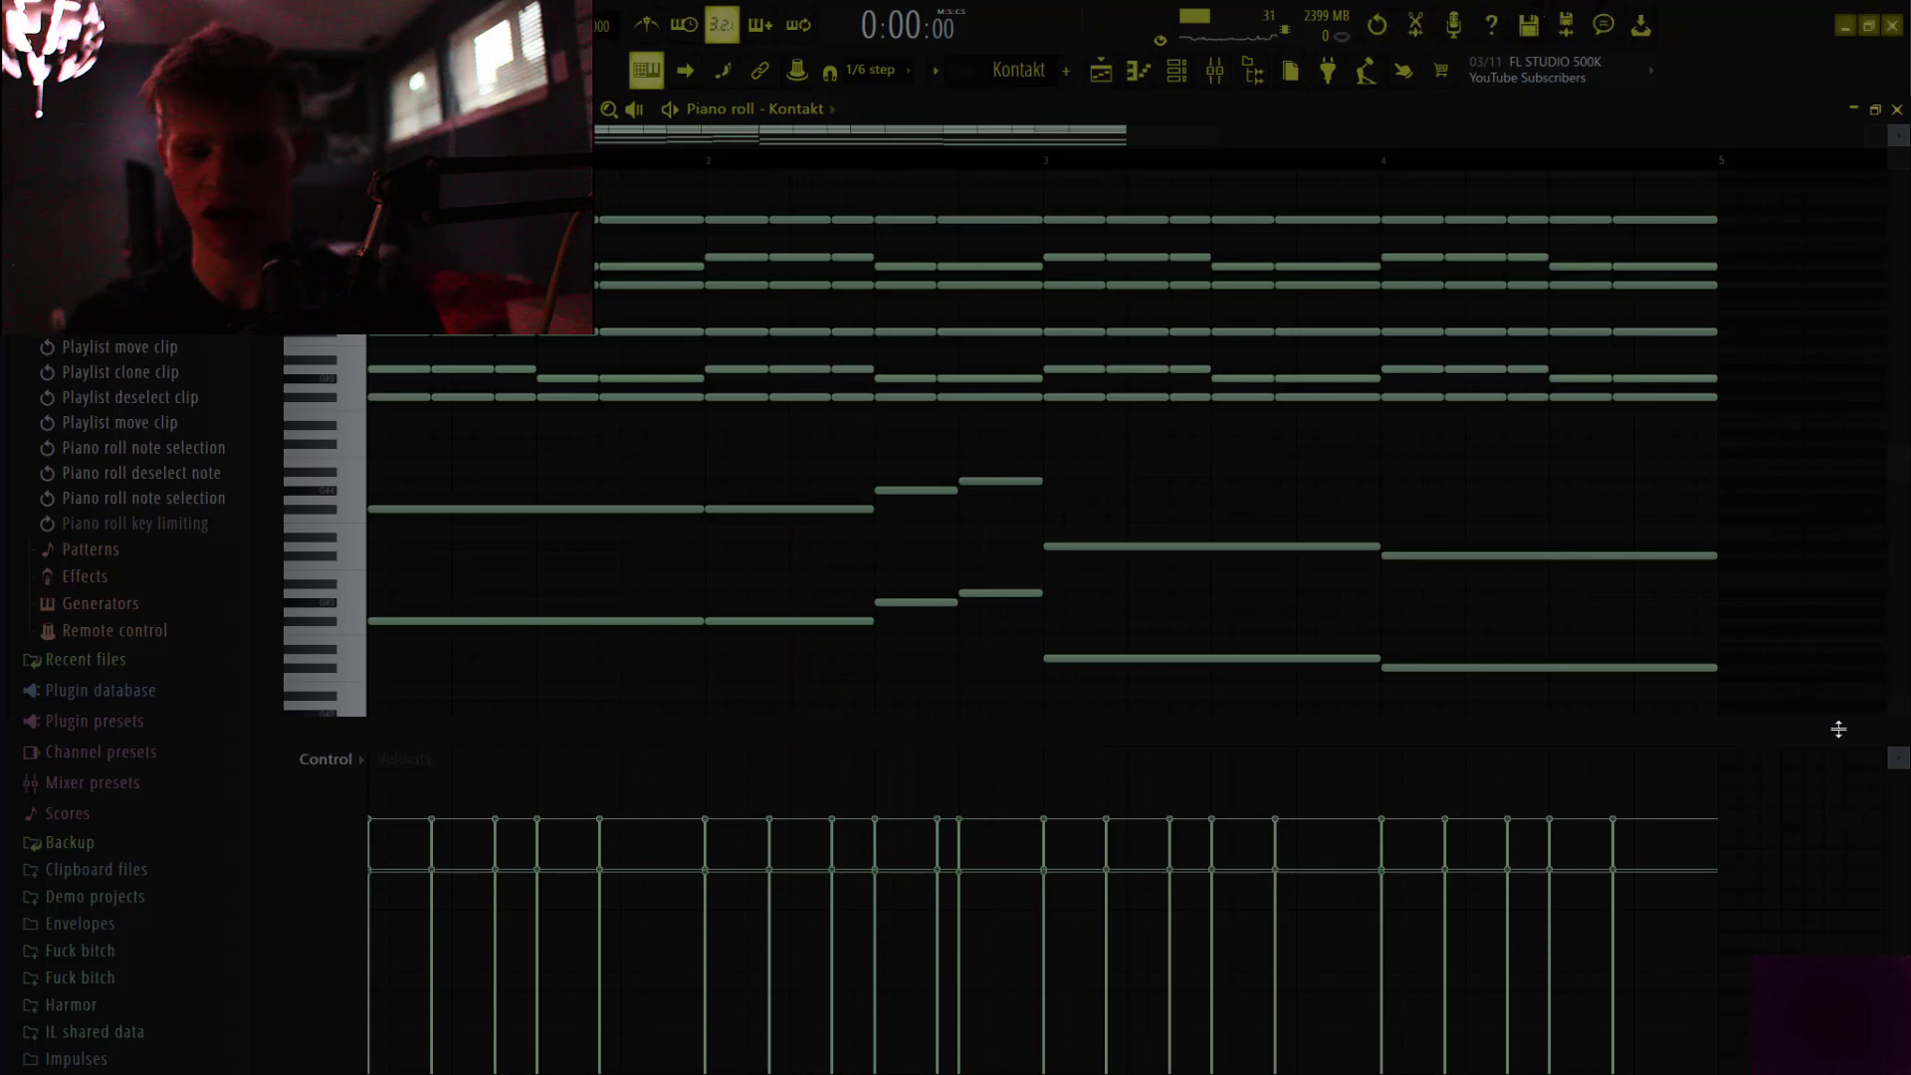
# Cut all the long bass notes beneath the chords from the Kontakt pattern
pyautogui.moveTo(1767, 713); pyautogui.dragTo(444, 468)
pyautogui.hotkey('ctrl', 'x')
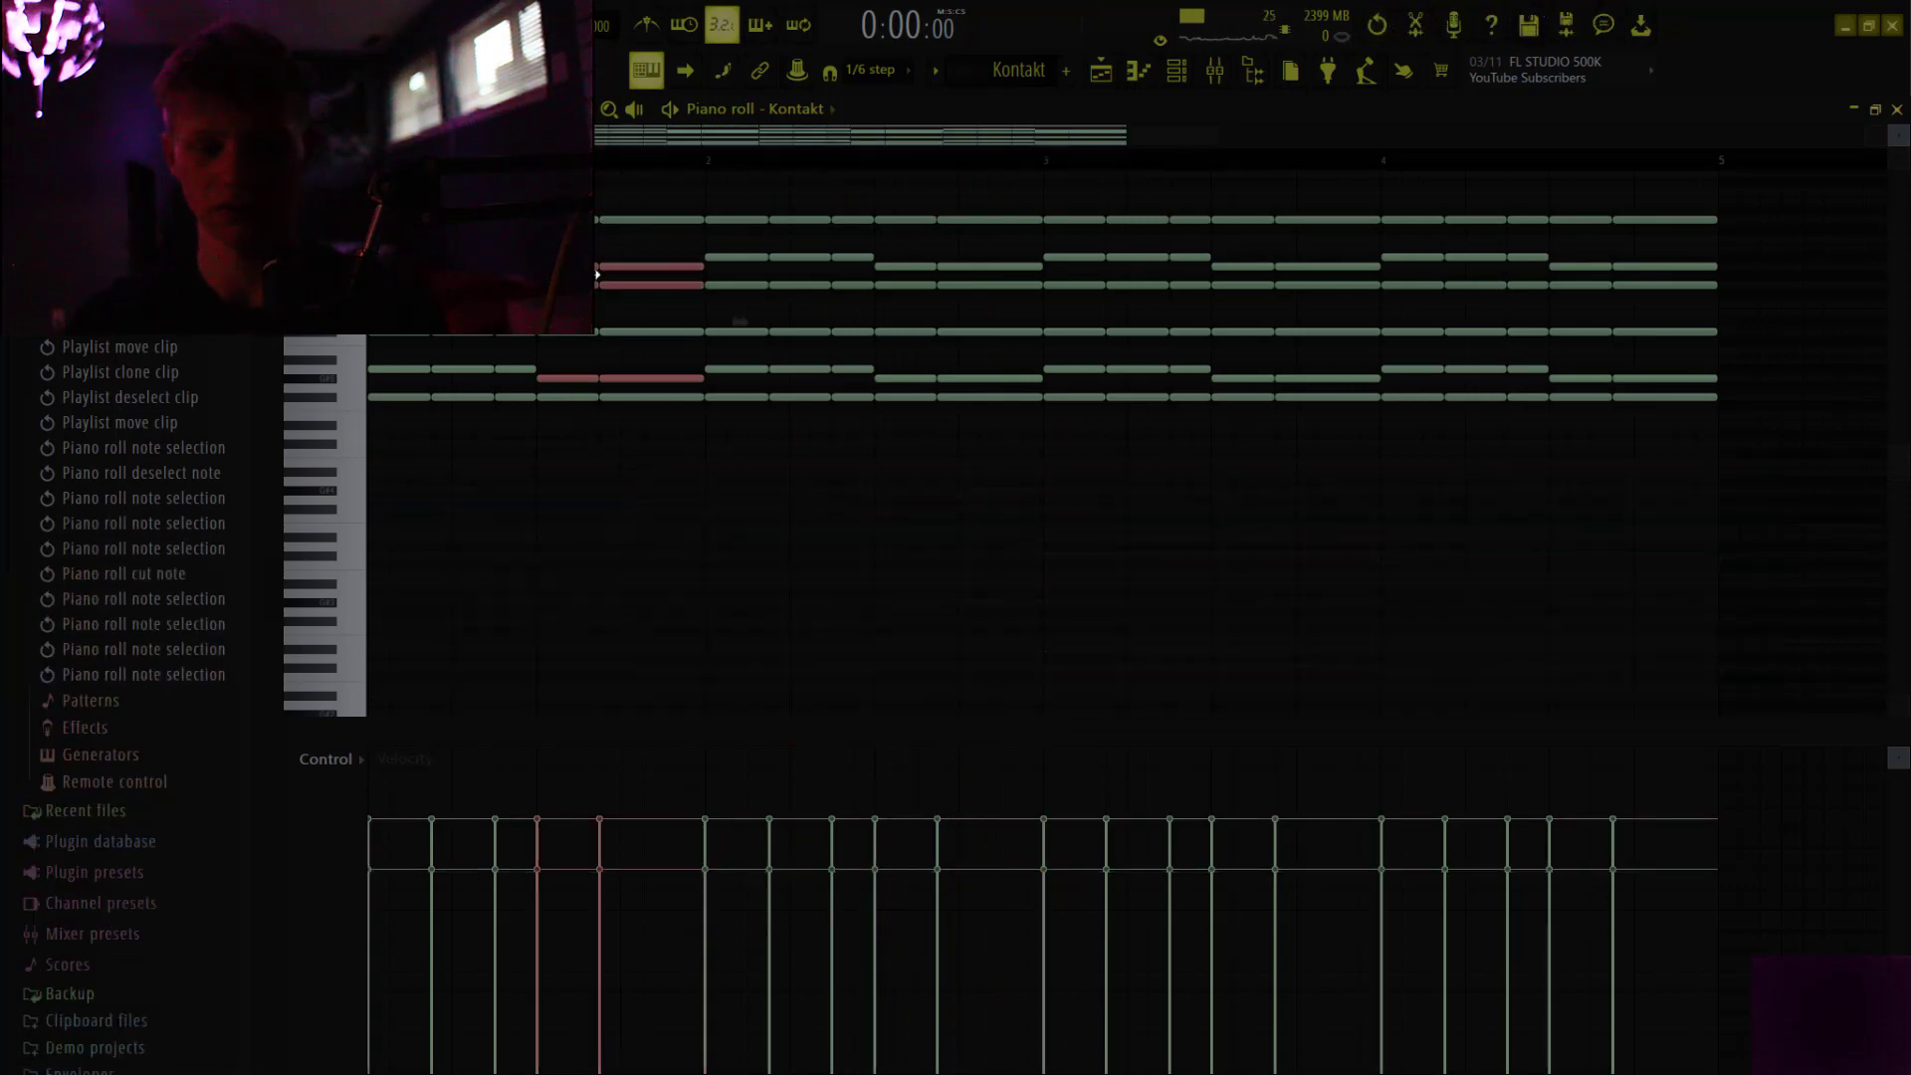
# Try raising the G# notes in the first bar's last two chords by one semitone, play the pattern, and lower them again
pyautogui.moveTo(592, 267); pyautogui.dragTo(607, 287)
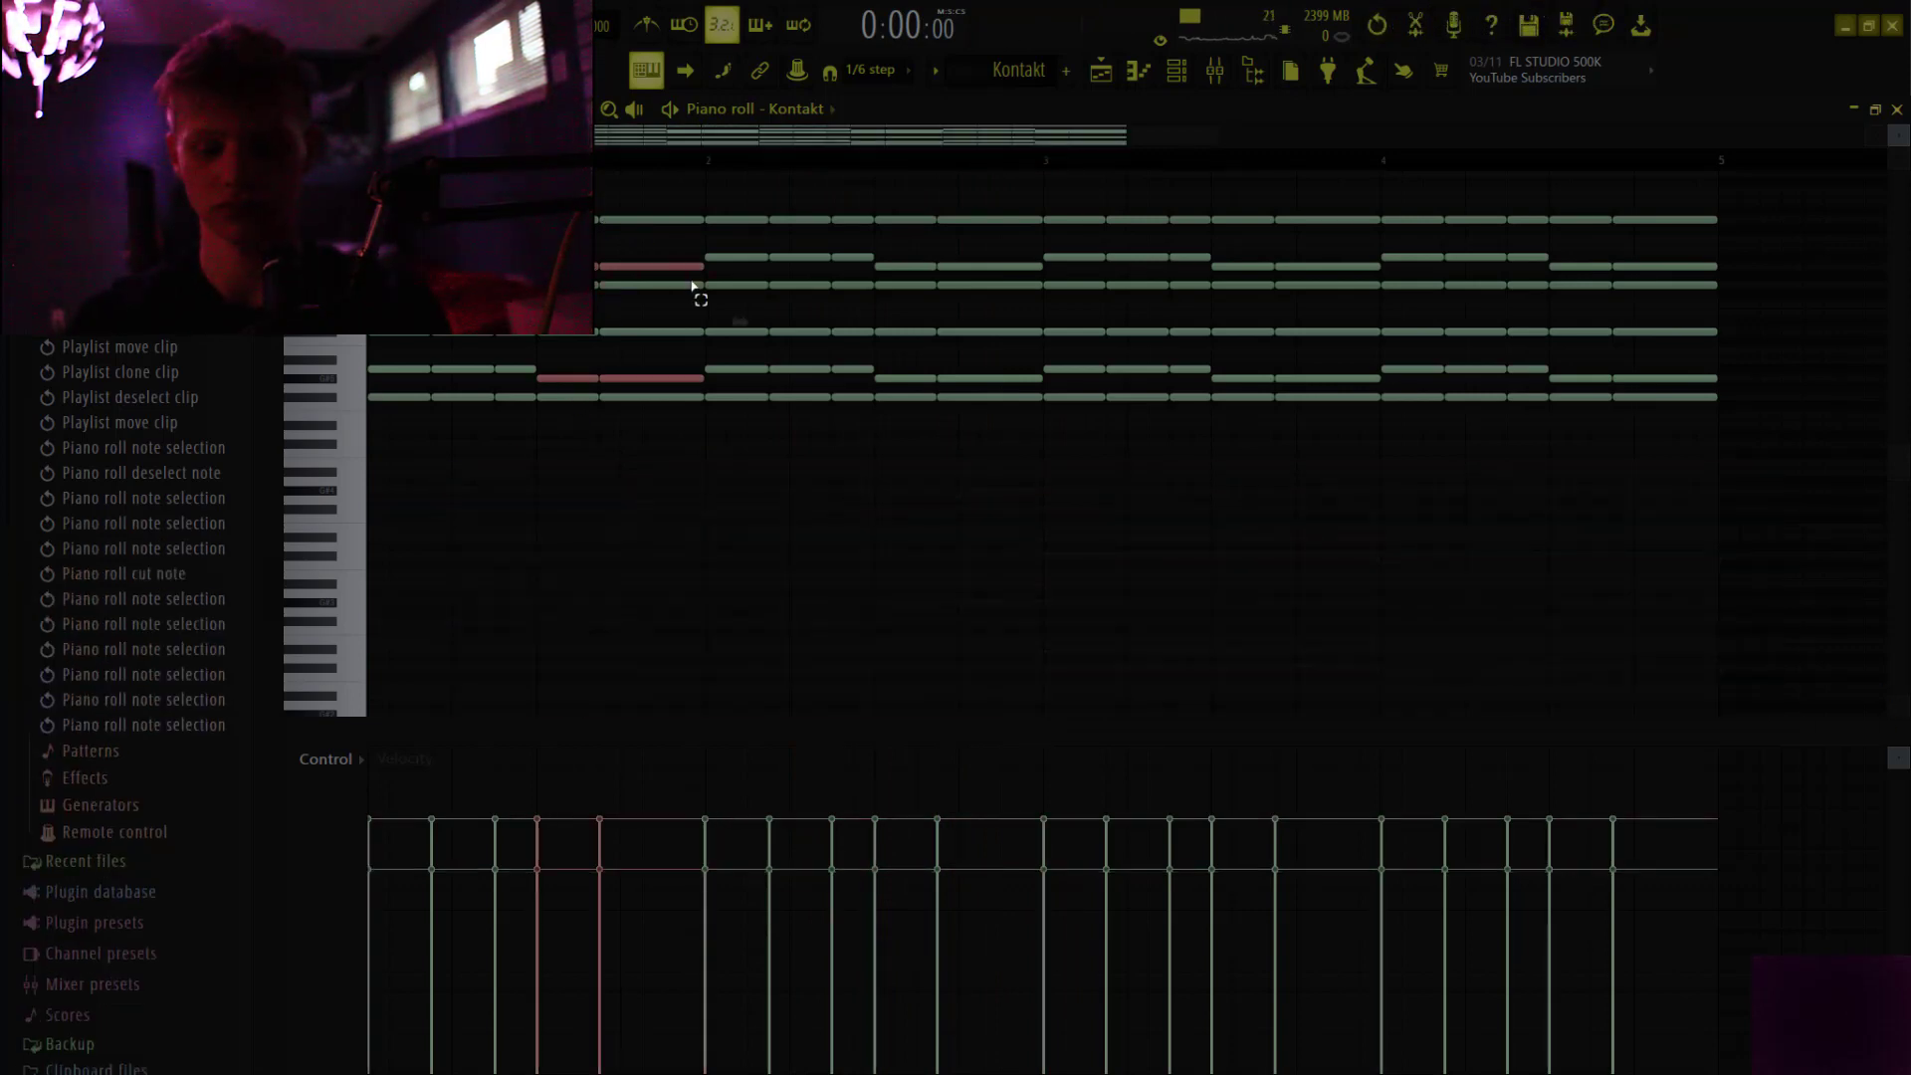
pyautogui.hotkey('shift', 'Up')
pyautogui.press('space')
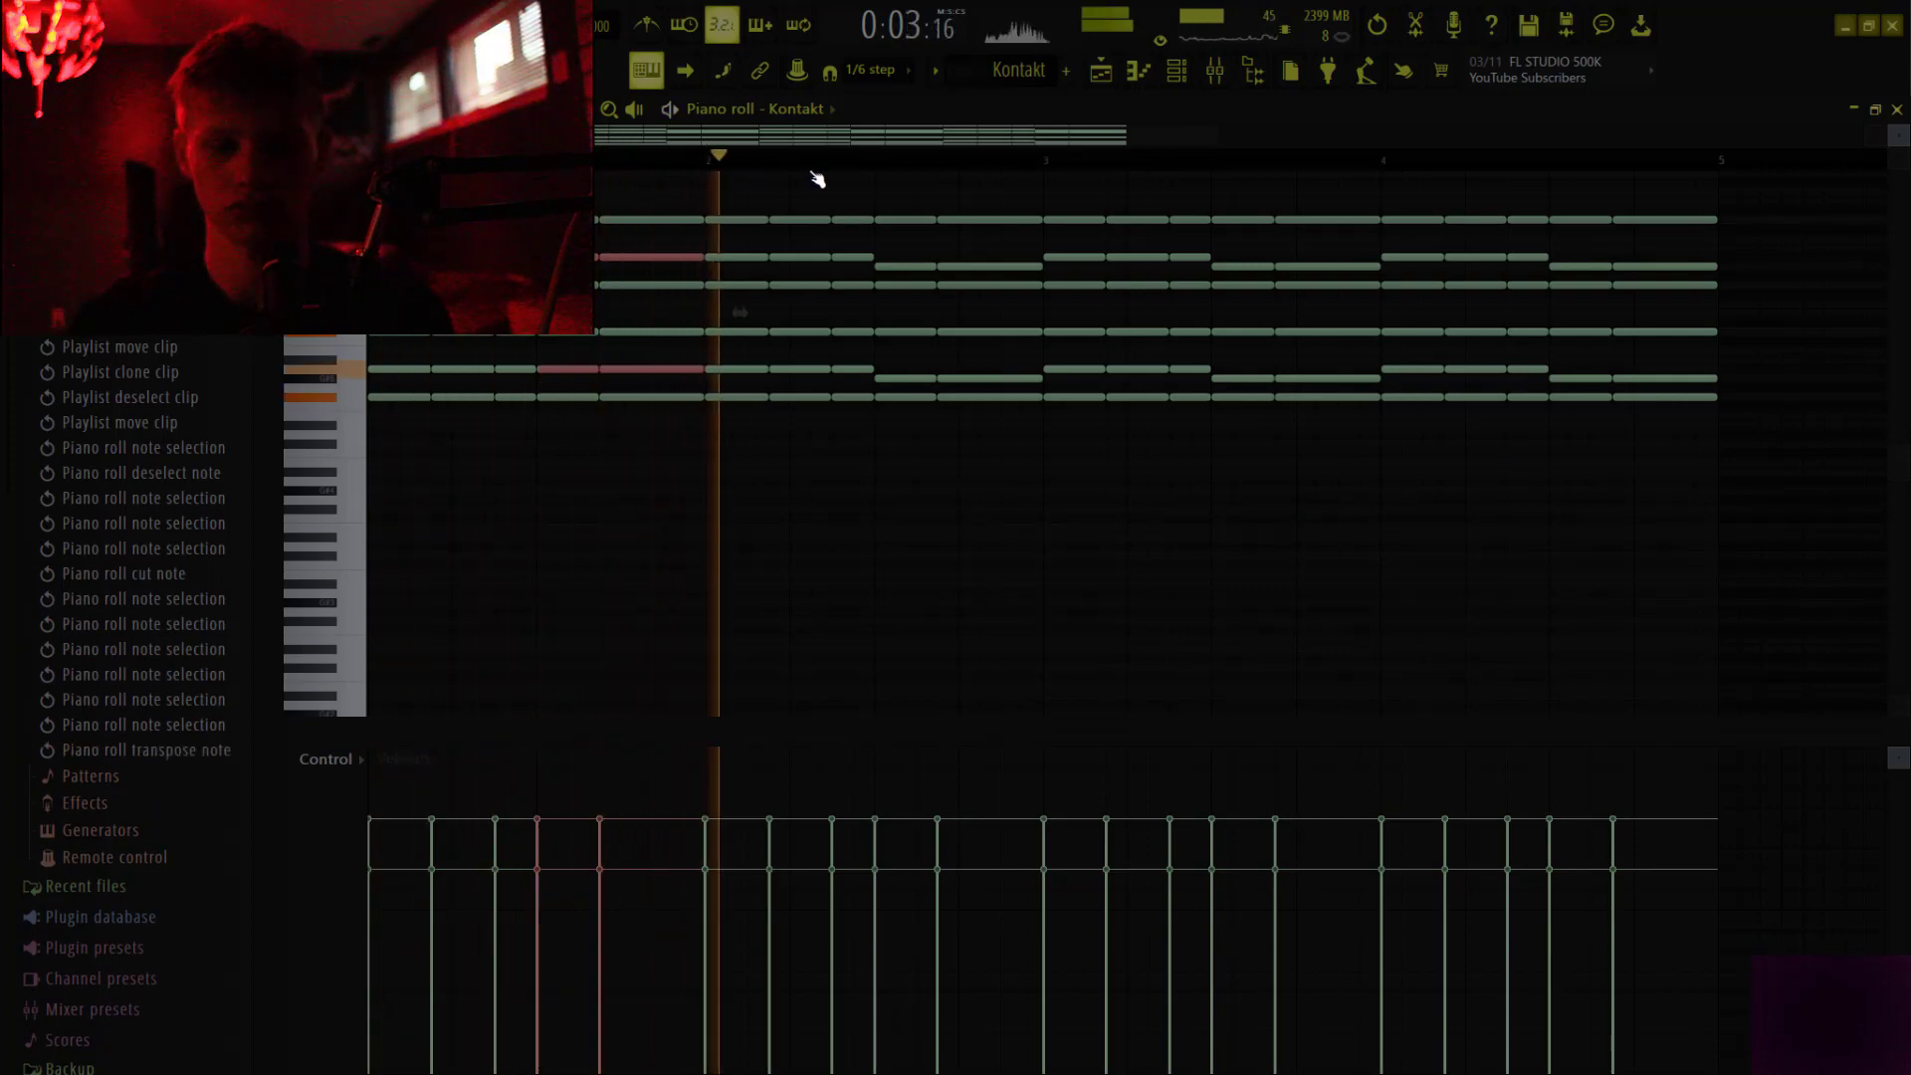
pyautogui.press('space')
pyautogui.hotkey('shift', 'Down')
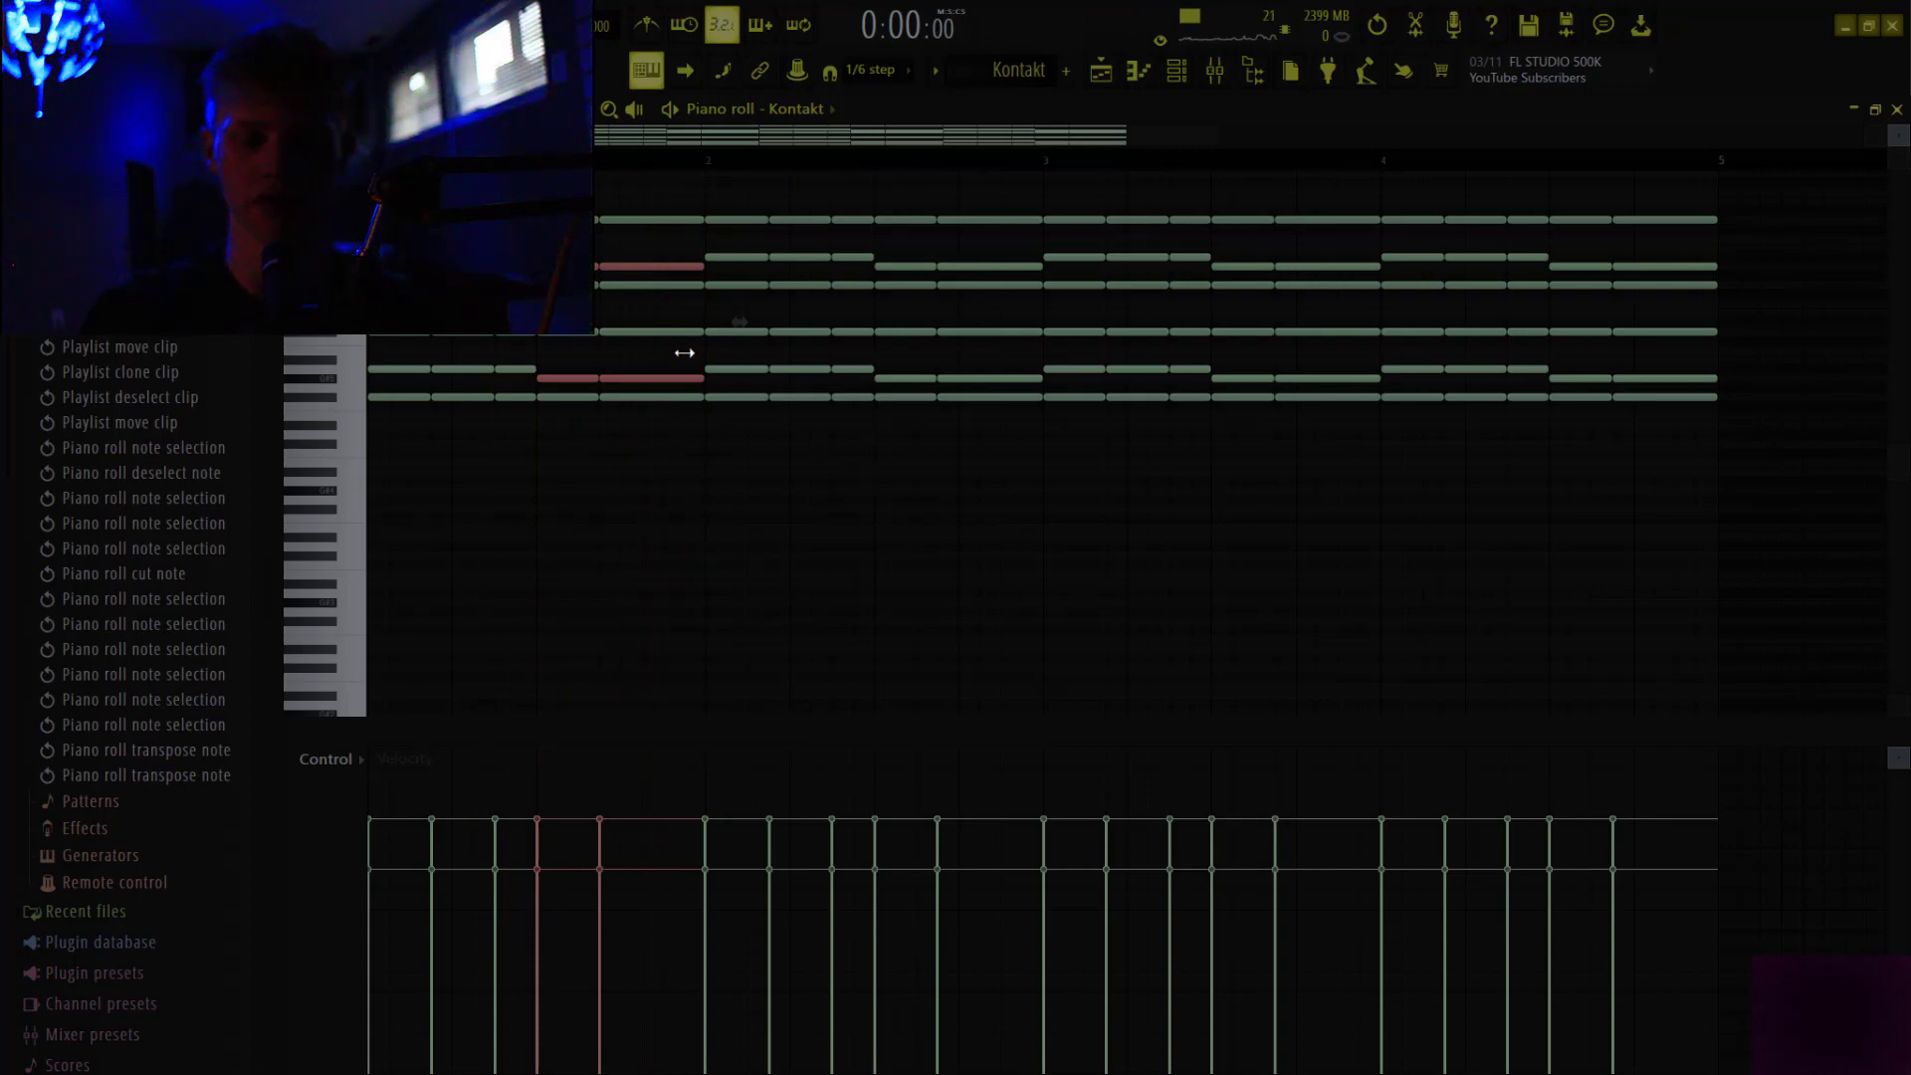
# Paste the cut bass notes back under the chords and clear the selection
pyautogui.click(755, 531)
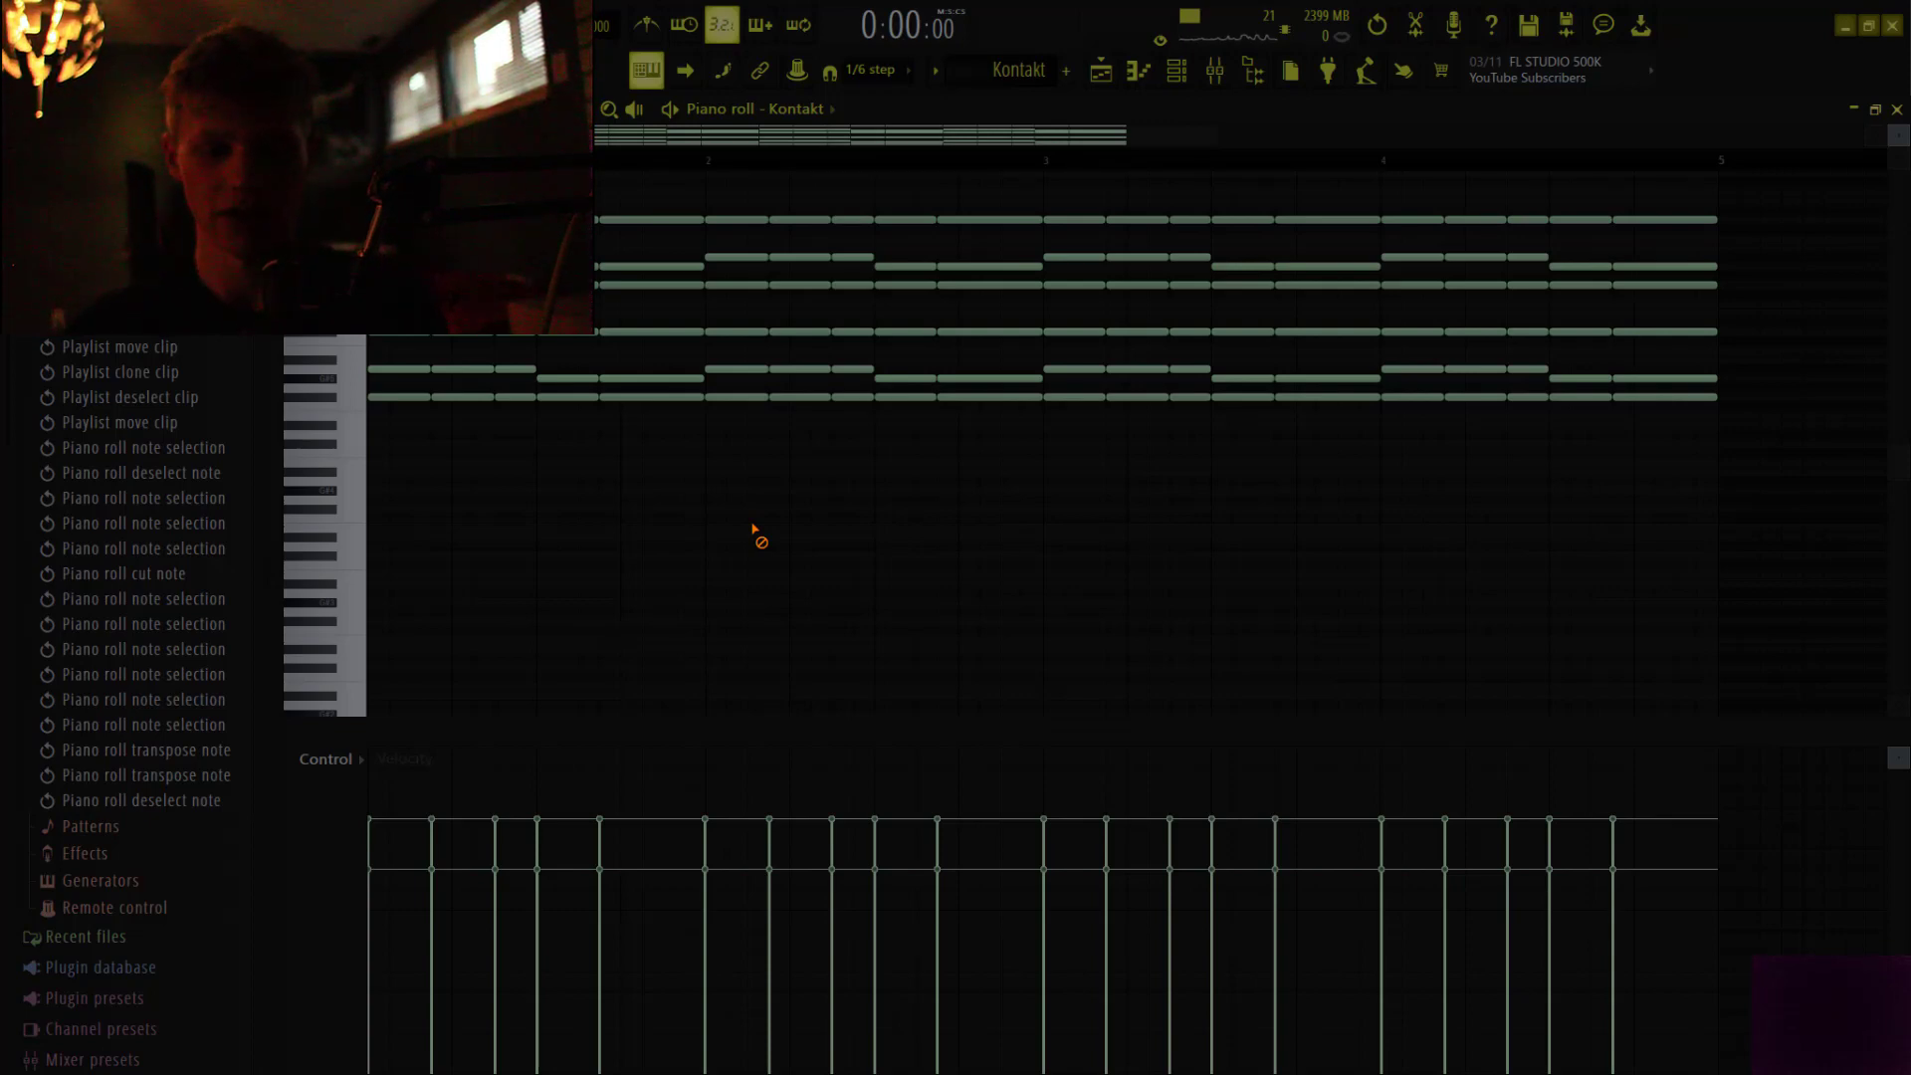
pyautogui.hotkey('ctrl', 'v')
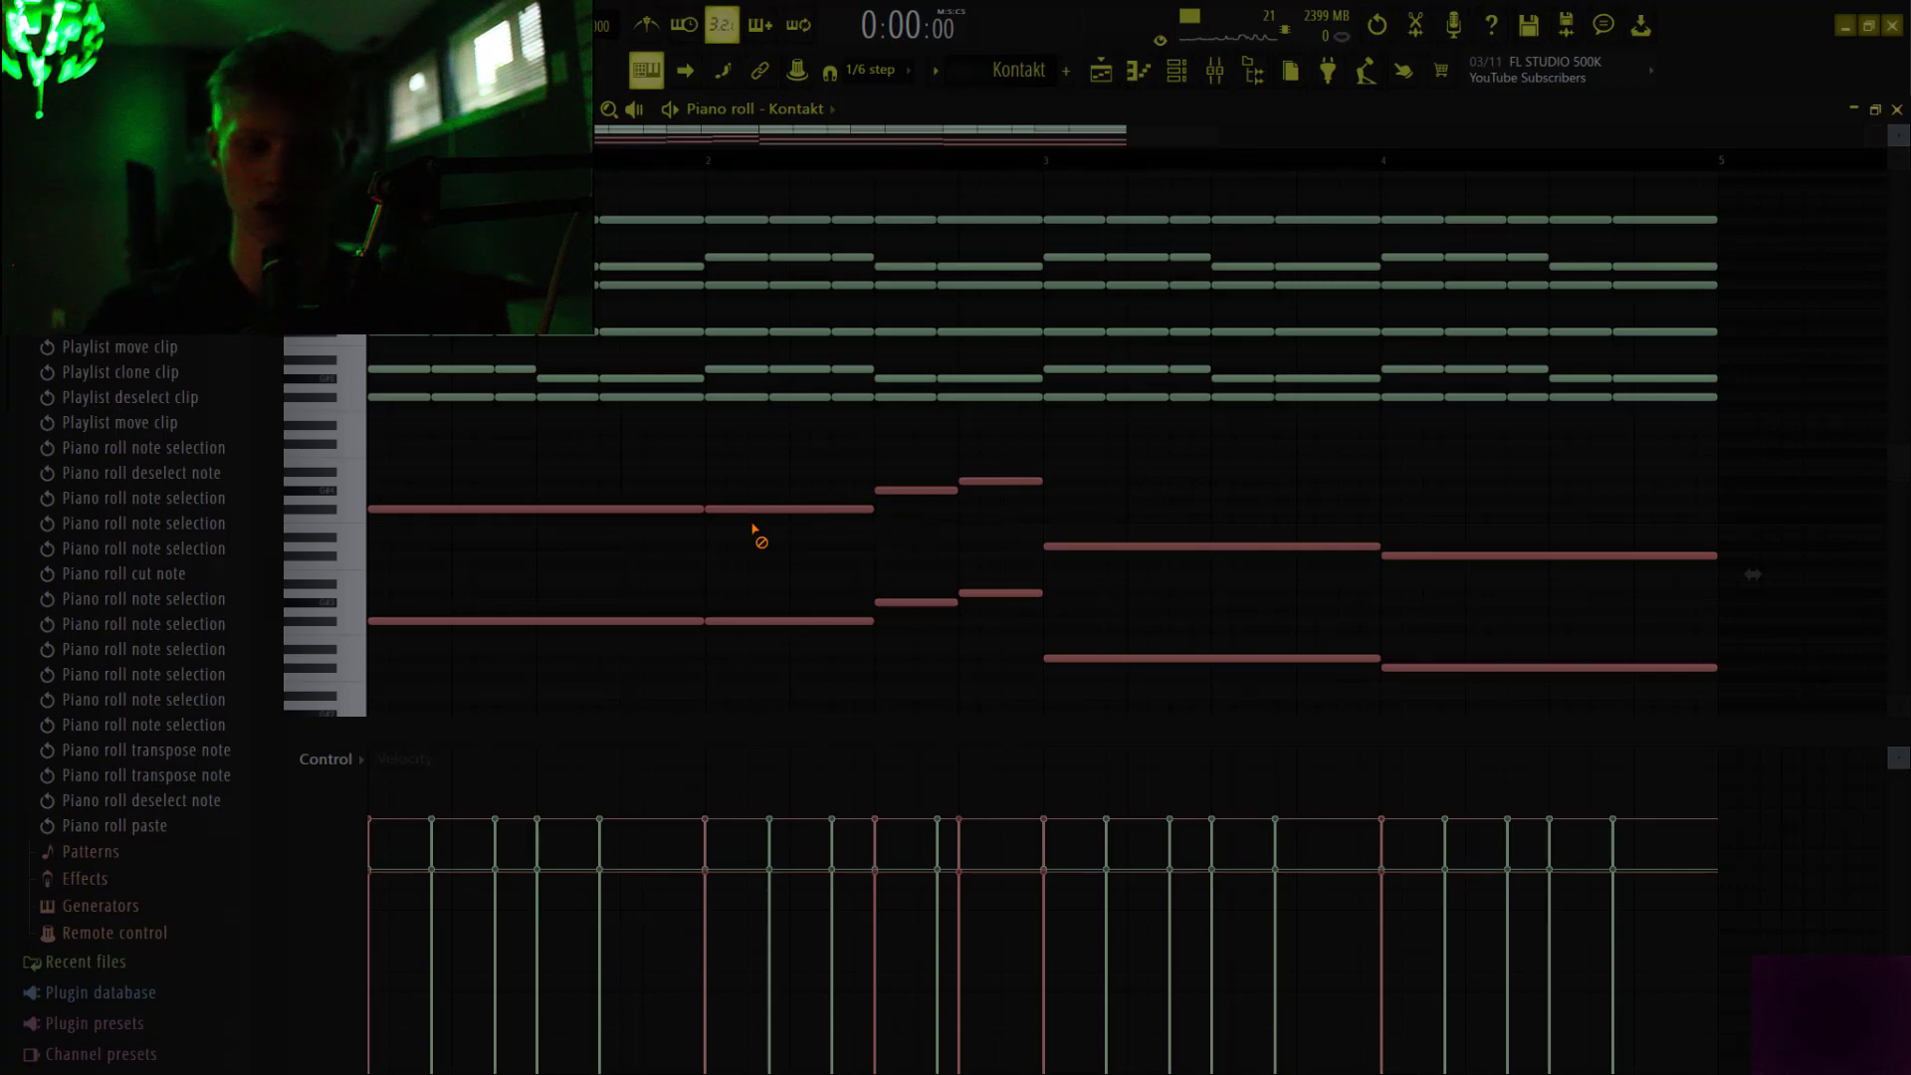
pyautogui.hotkey('ctrl', 'd')
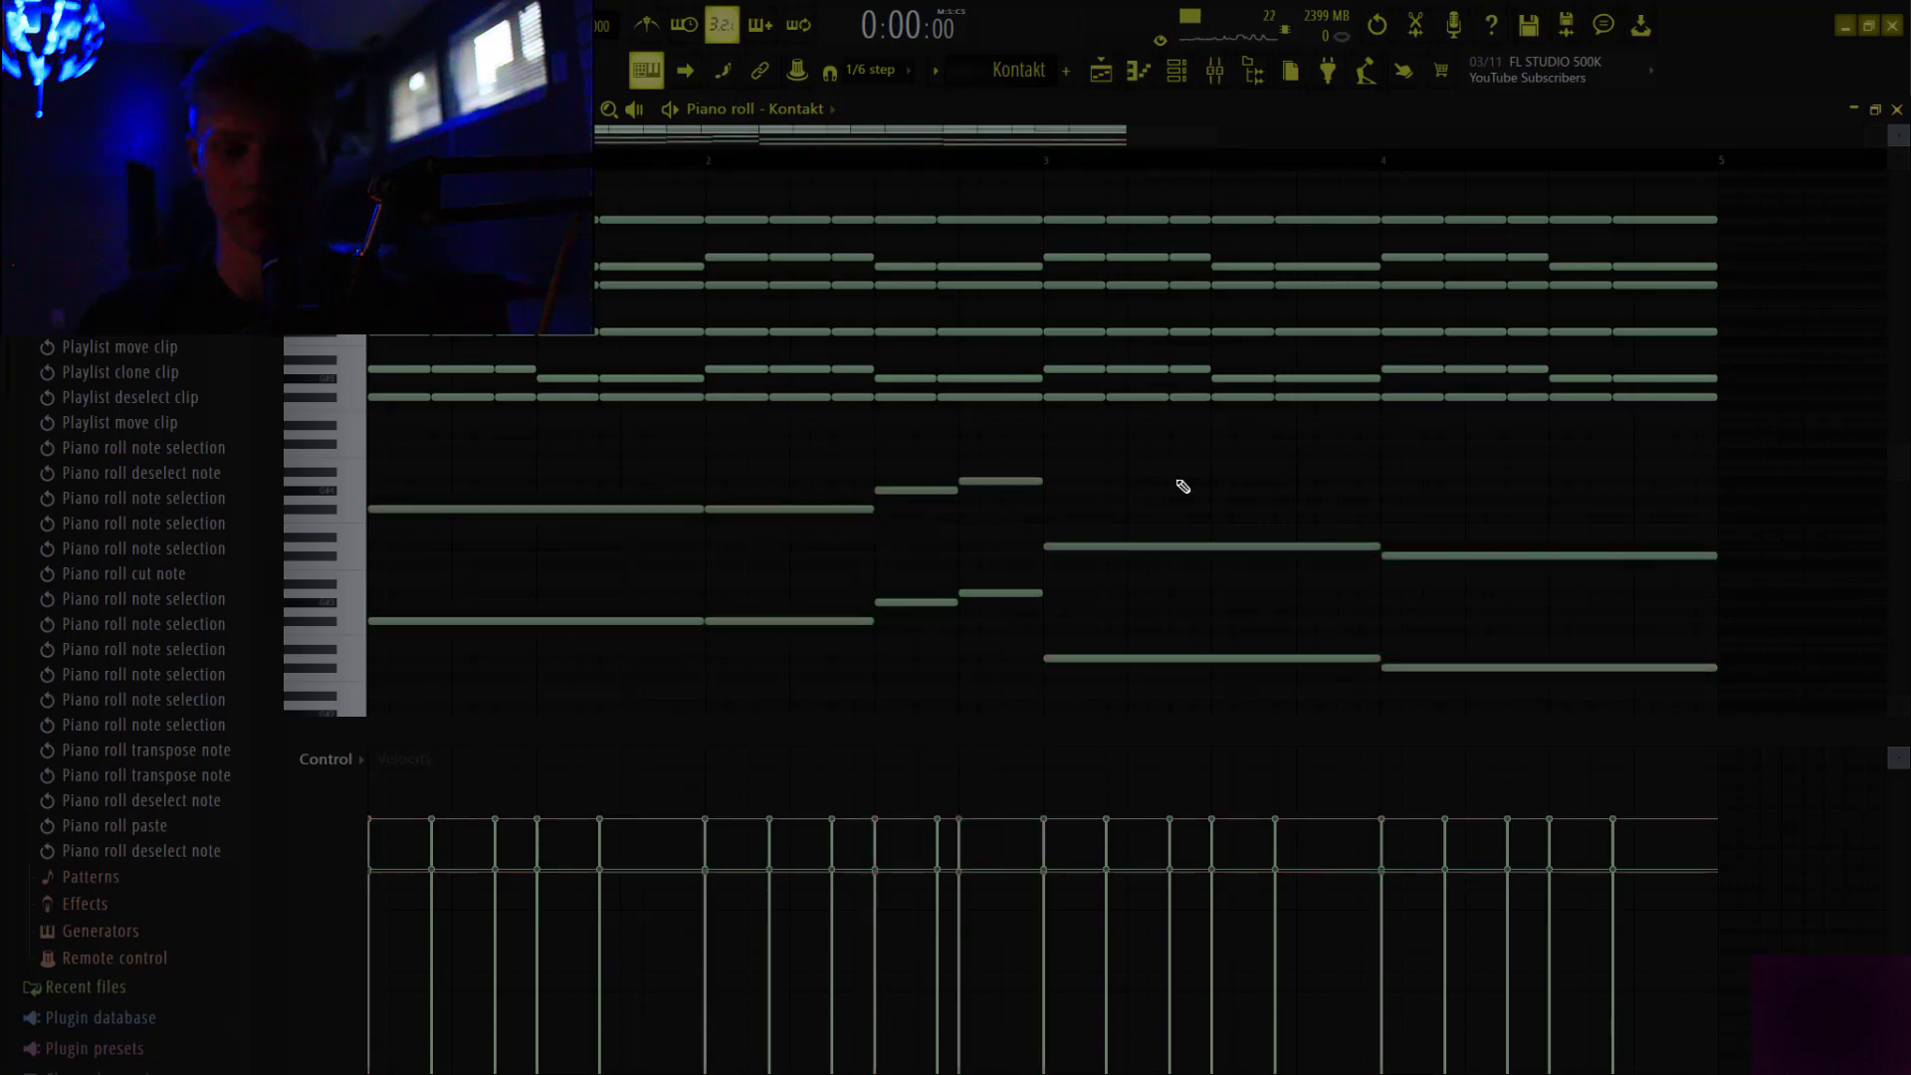
# Try moving bass notes from bars 3 and 4 earlier, starting in bar 2, and transpose them downward
pyautogui.moveTo(1181, 484); pyautogui.dragTo(1651, 687)
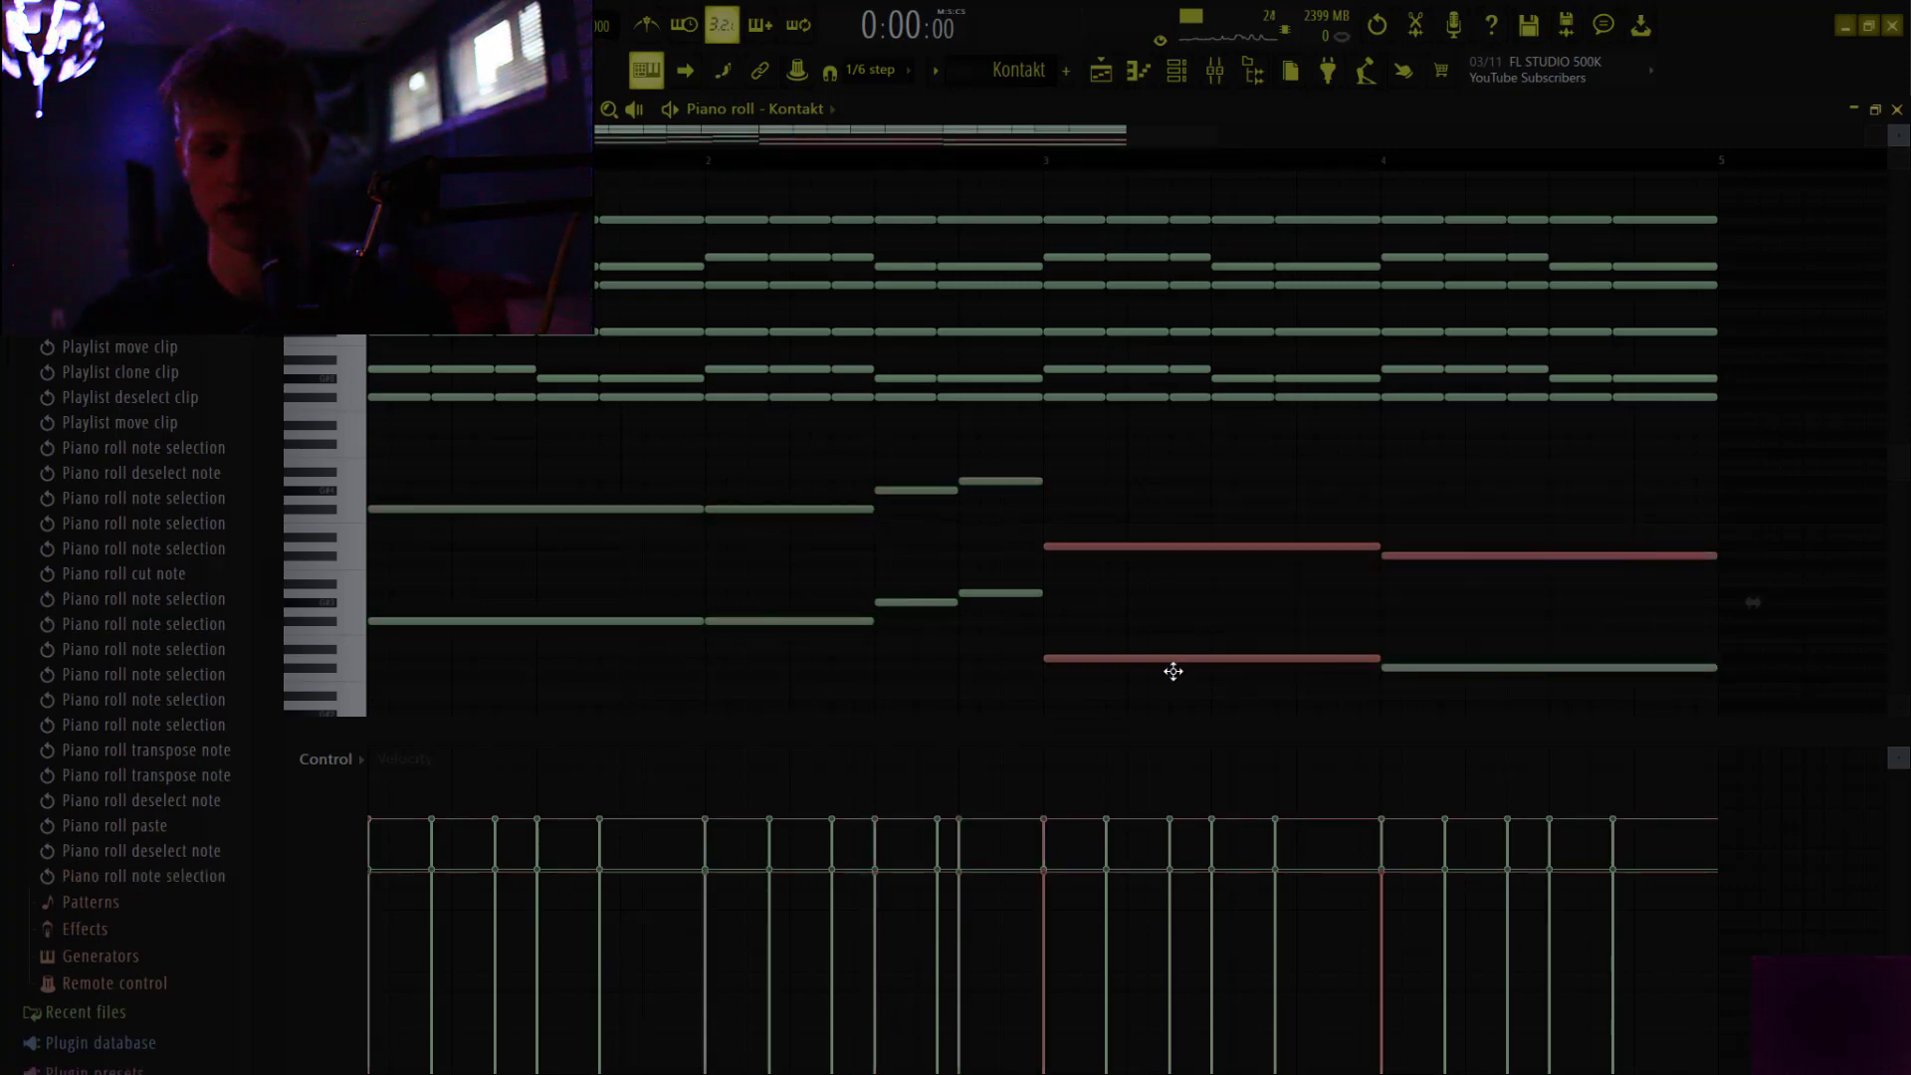
pyautogui.moveTo(1173, 660); pyautogui.dragTo(970, 618)
pyautogui.press('Down')
pyautogui.press('Down')
pyautogui.press('Down')
pyautogui.press('Down')
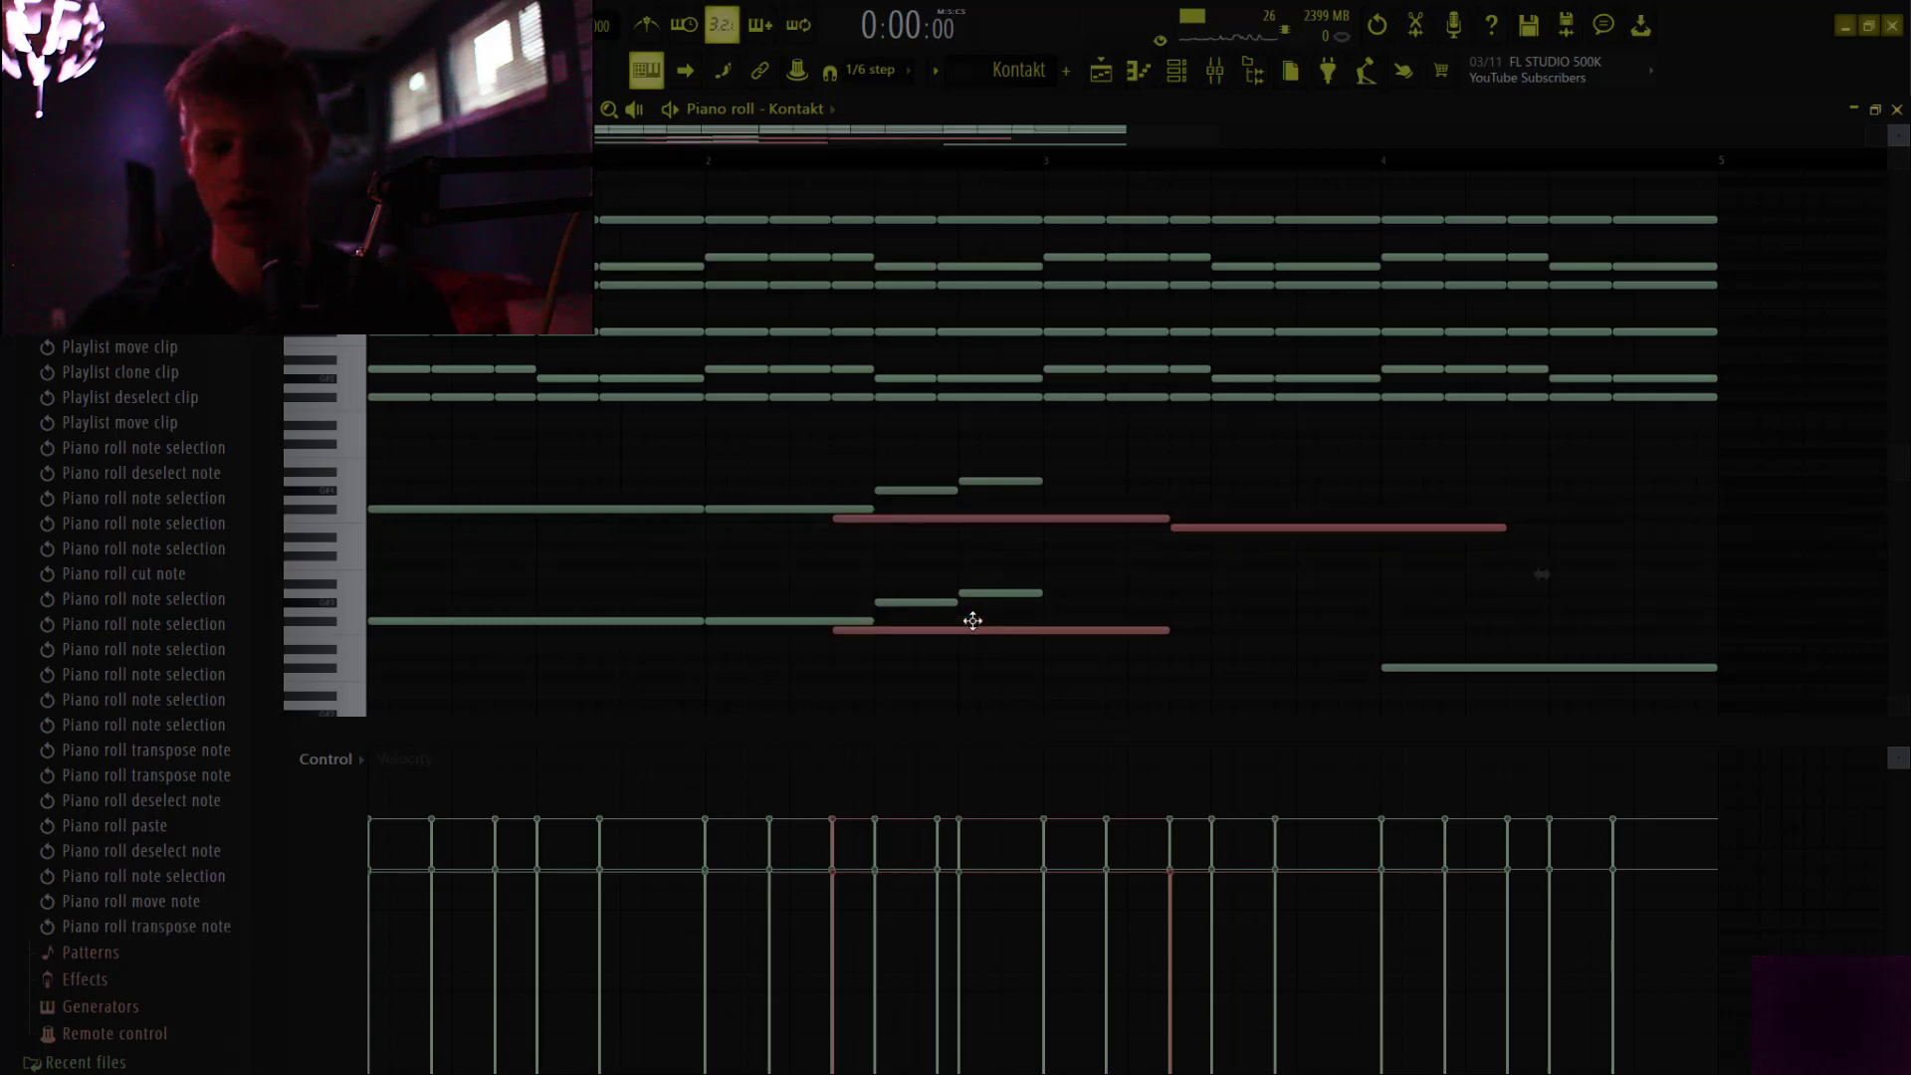
# Undo the transposing and moving of the bass notes and clear the selection
pyautogui.hotkey('ctrl', 'z')
pyautogui.hotkey('ctrl', 'alt', 'z')
pyautogui.hotkey('ctrl', 'alt', 'z')
pyautogui.hotkey('ctrl', 'alt', 'z')
pyautogui.hotkey('ctrl', 'alt', 'z')
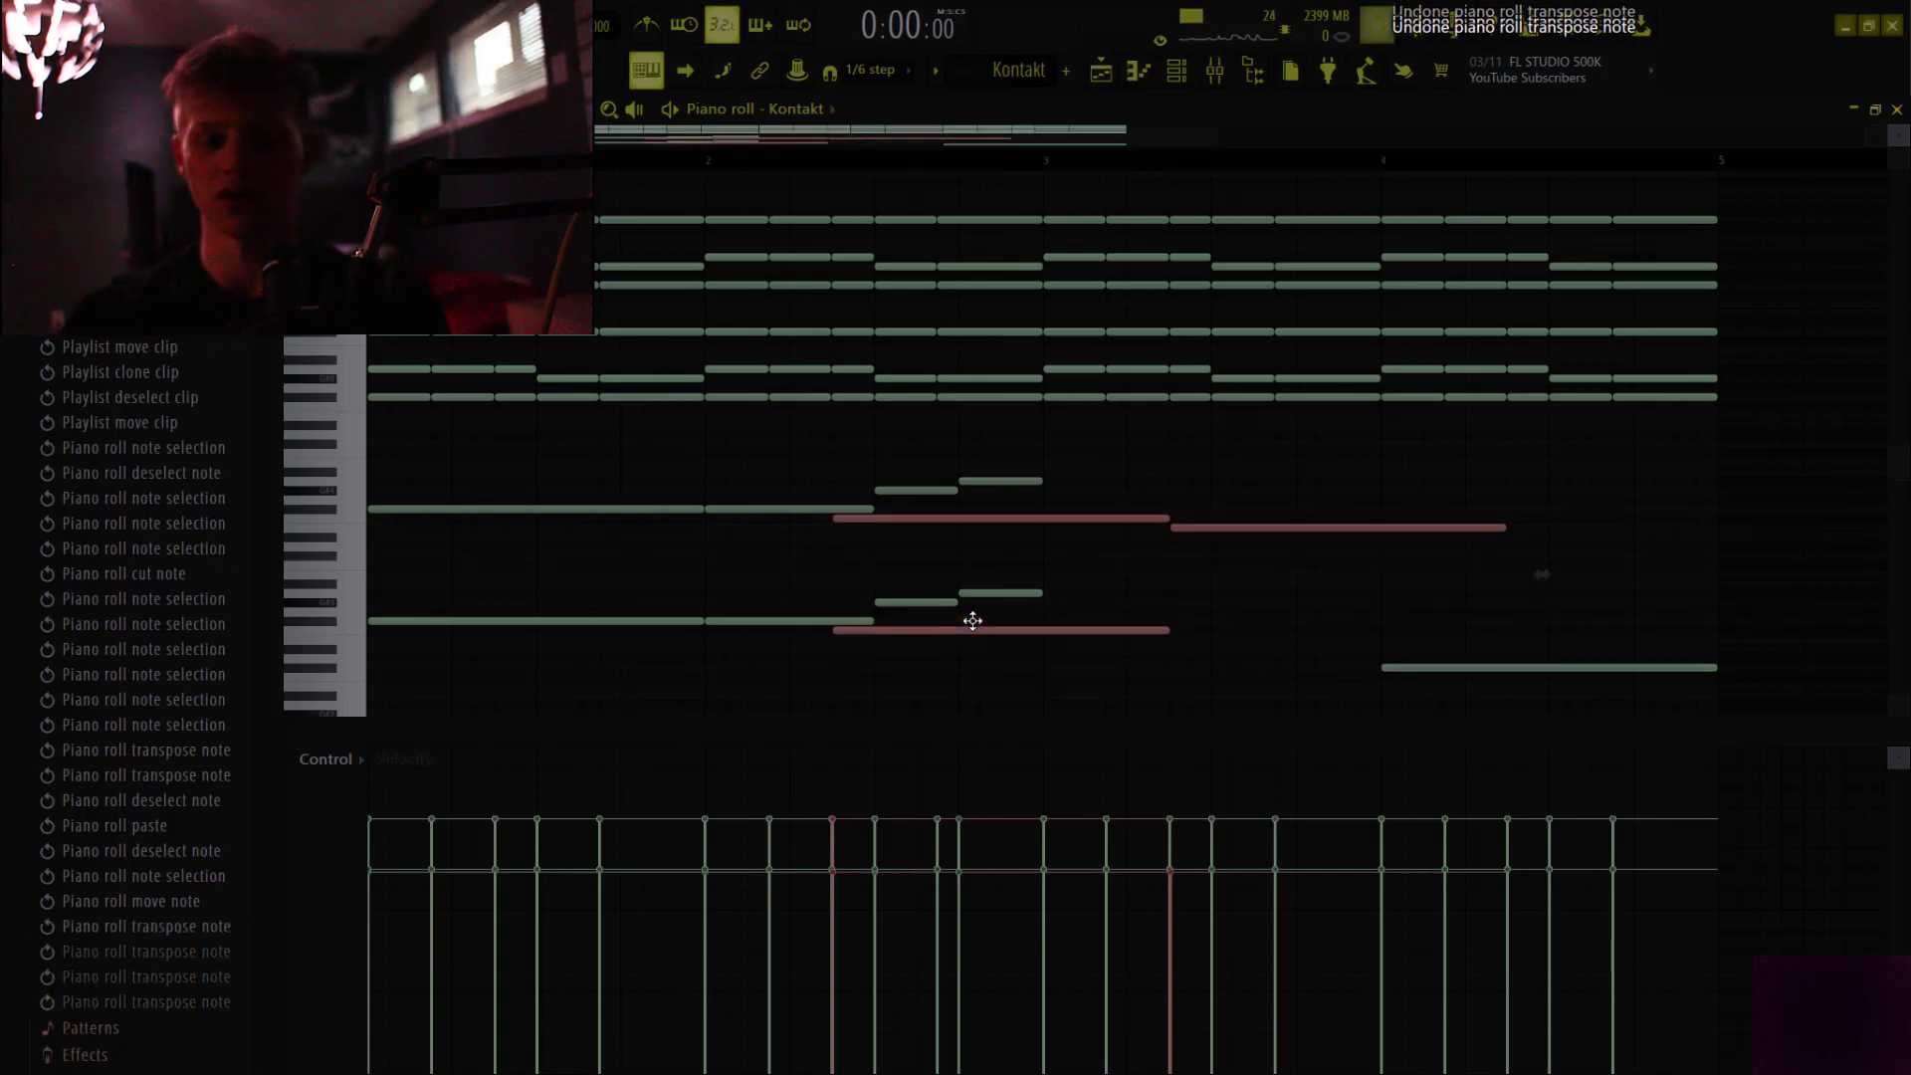
pyautogui.click(1137, 512)
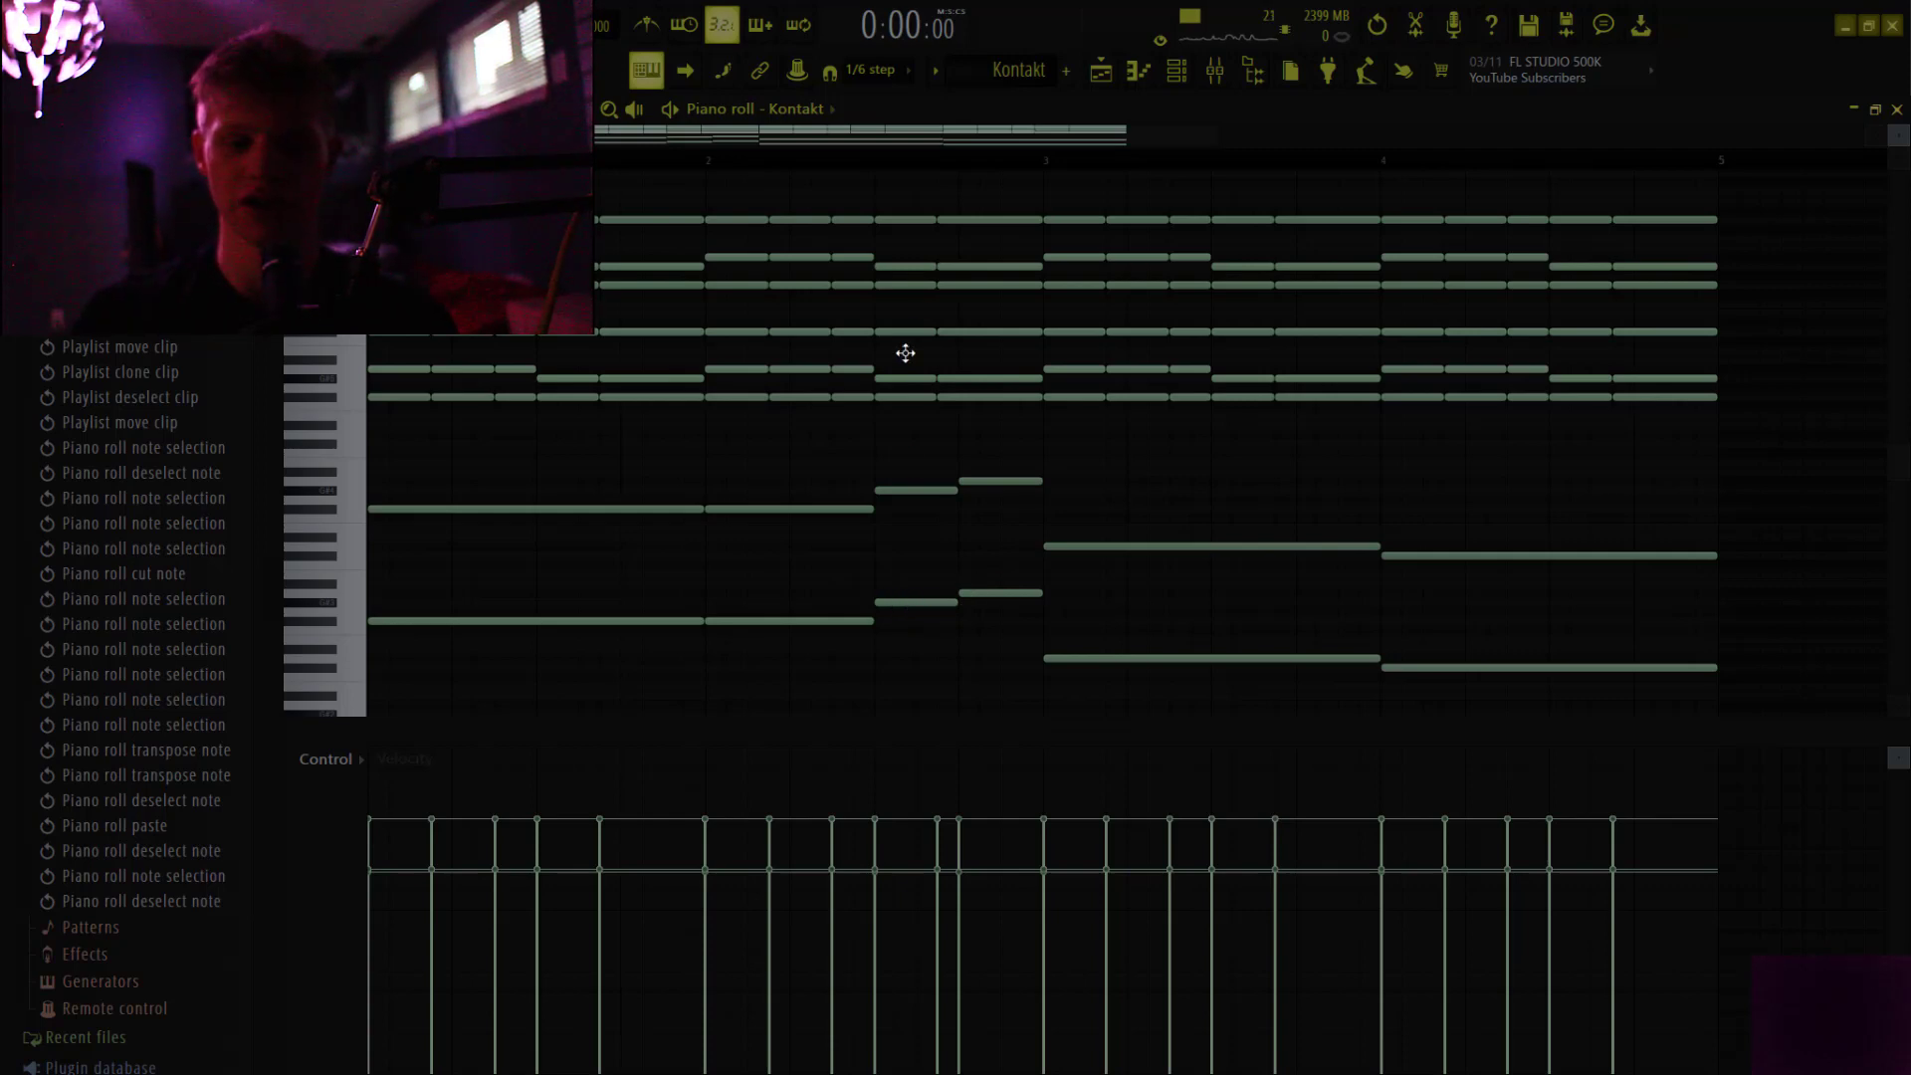
# Play back the Kontakt pattern with its chords and bass notes, and return to the playlist
pyautogui.press('space')
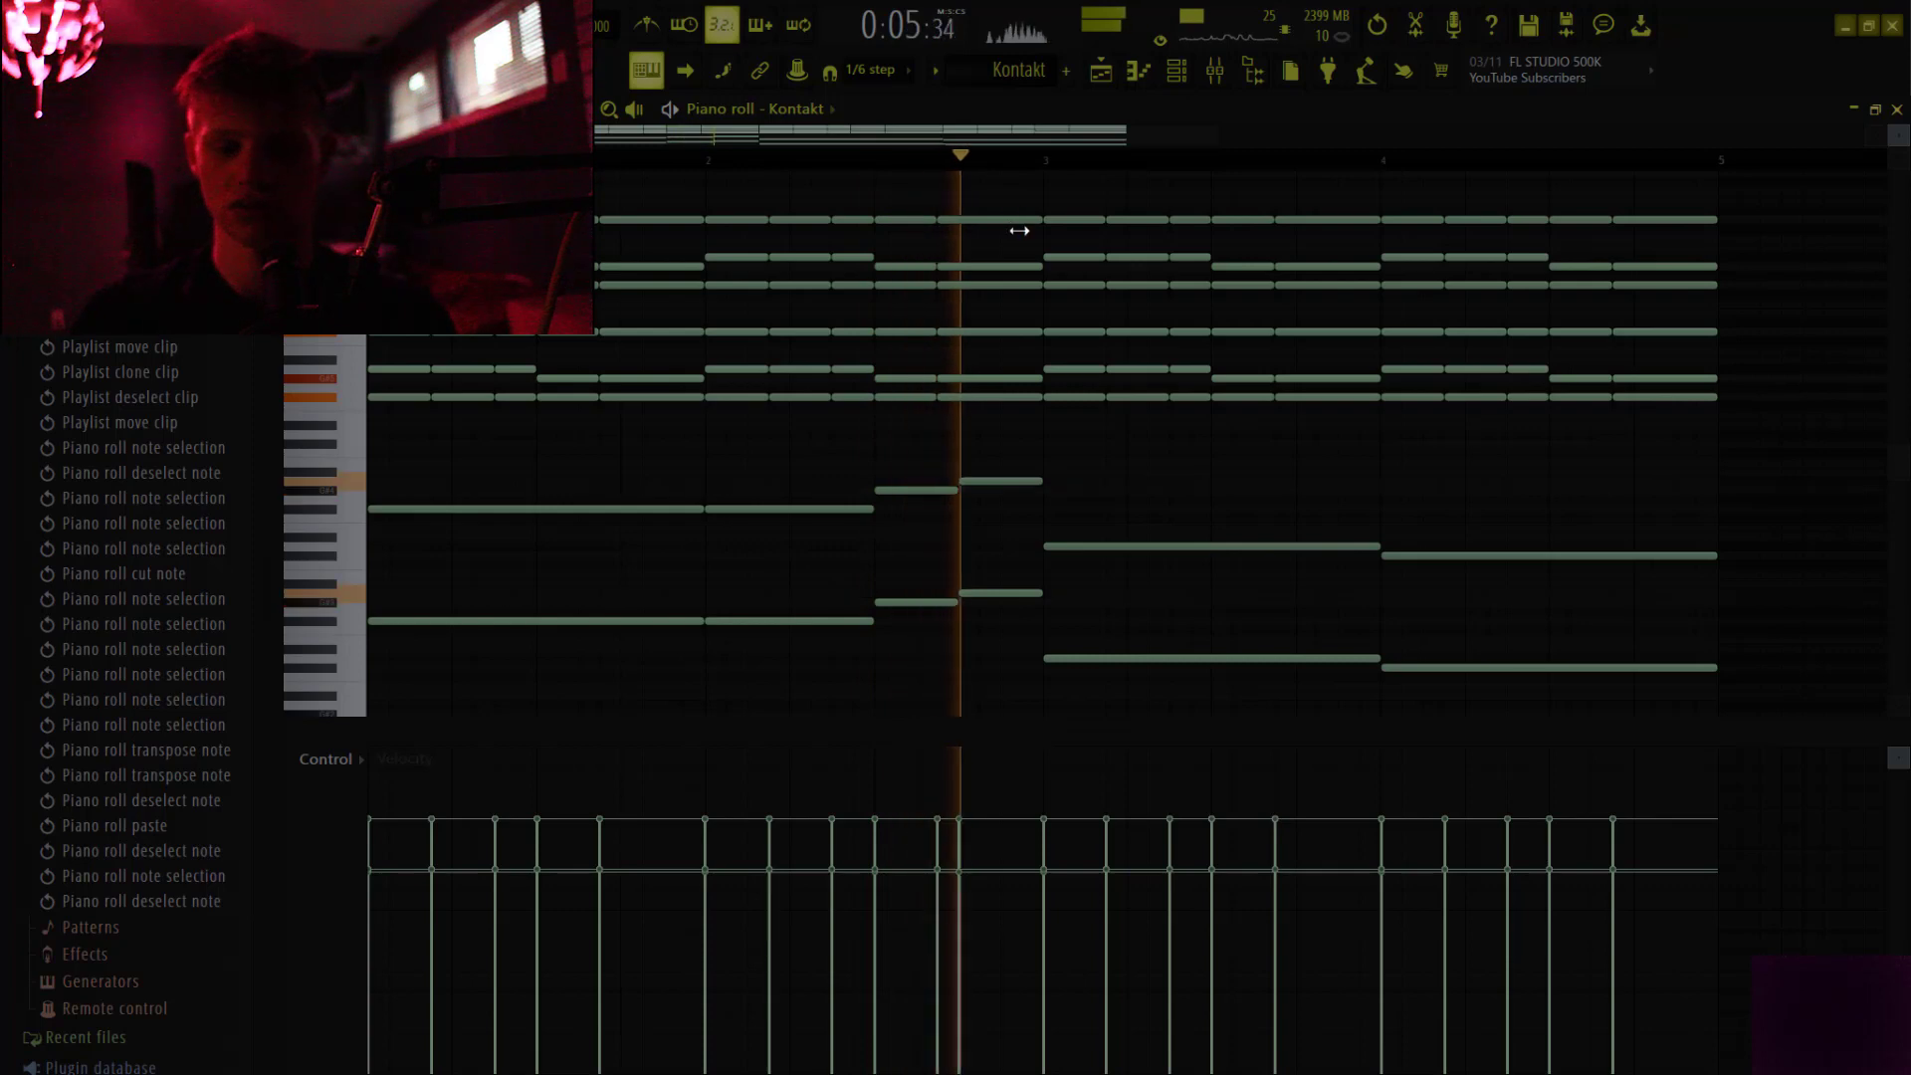
pyautogui.press('space')
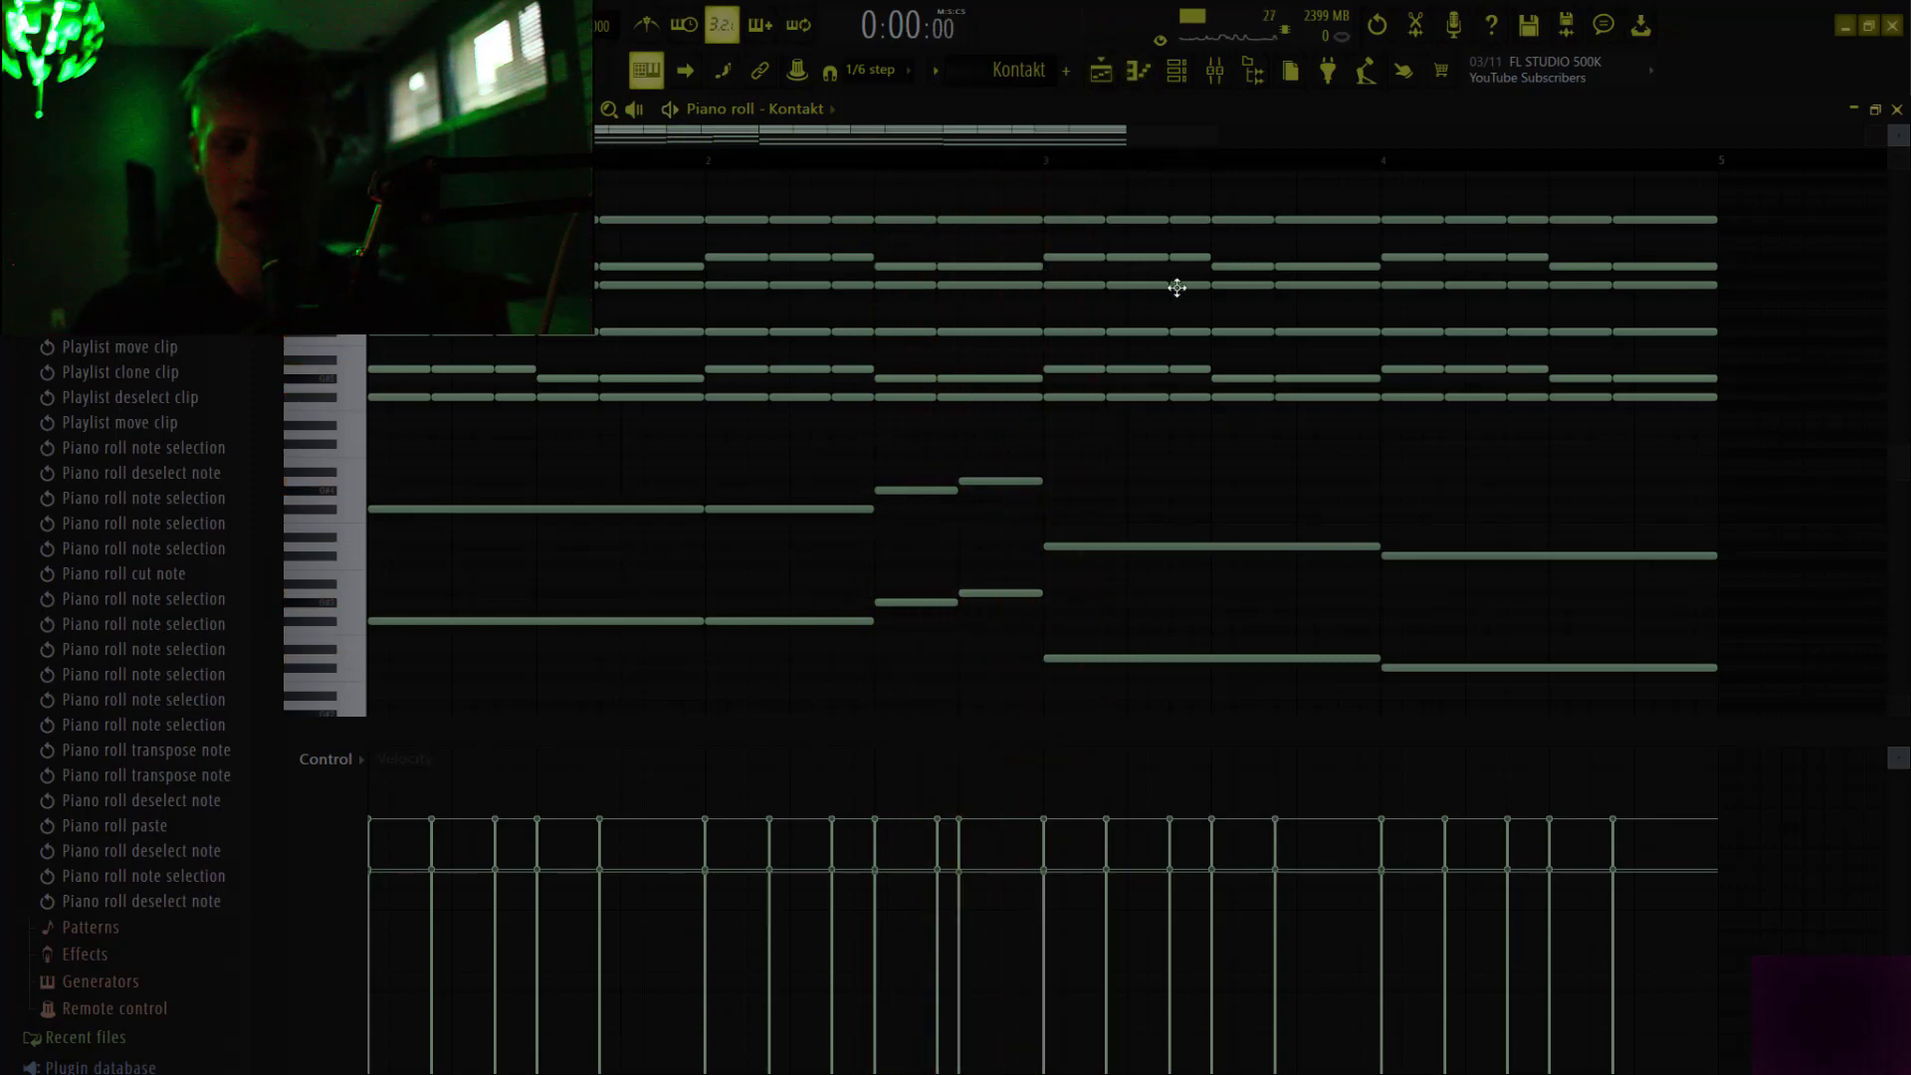
pyautogui.click(1102, 72)
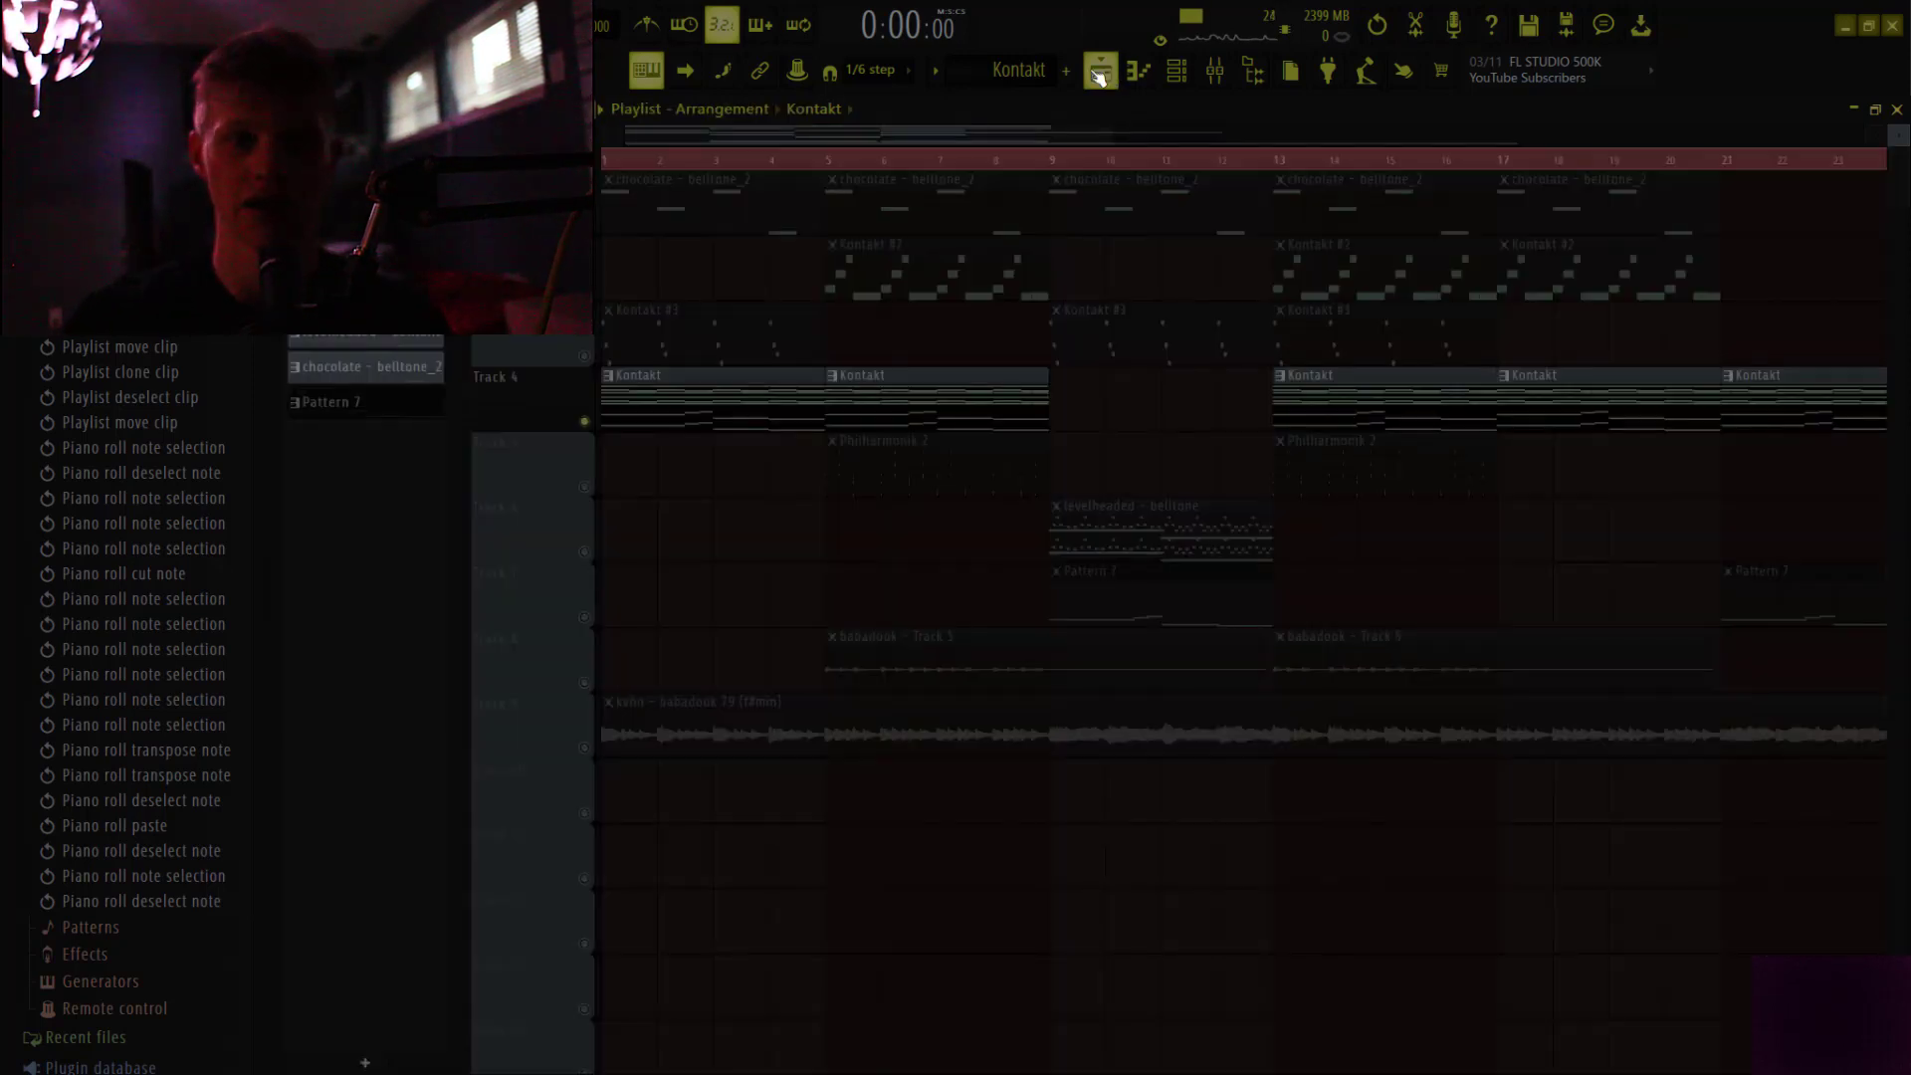
# Open the chocolate - belltone_2 pattern in the piano roll and play back its notes, skipping ahead to the end of bar 3
pyautogui.doubleClick(921, 196)
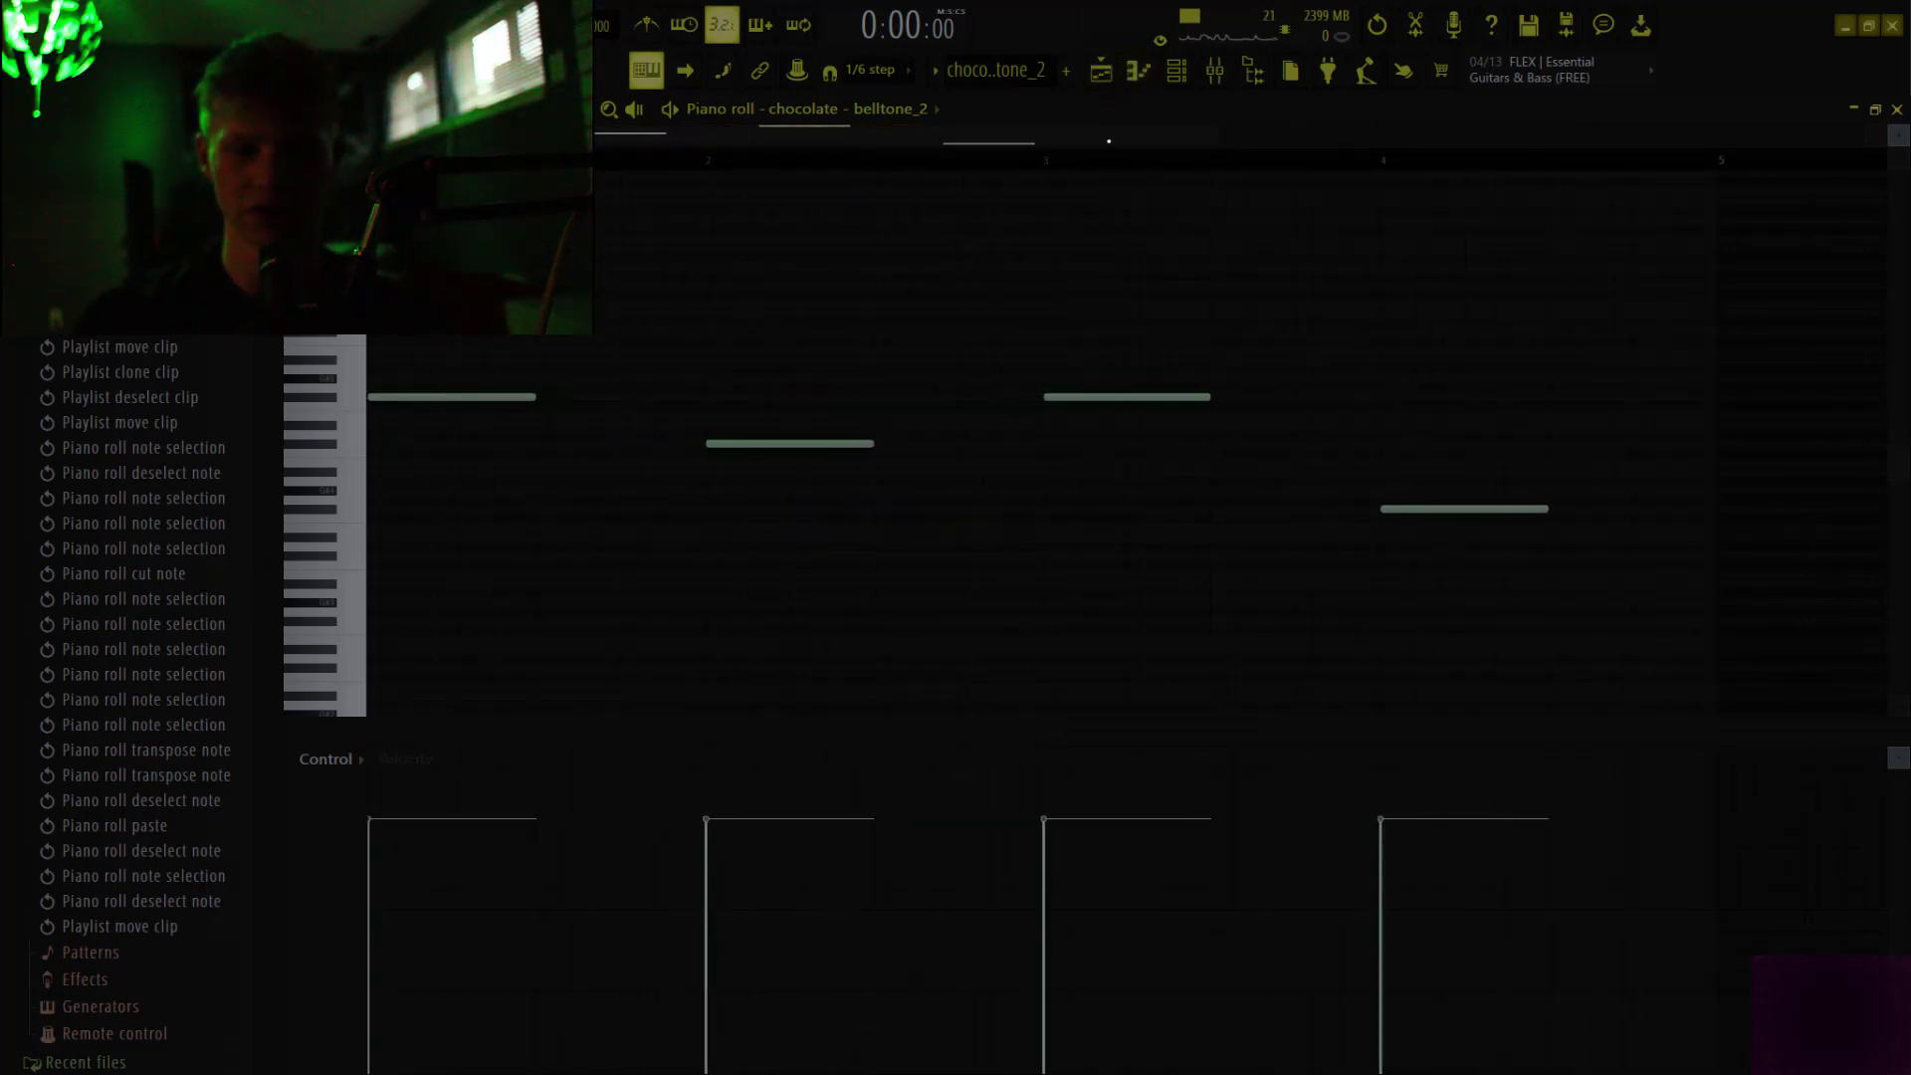
pyautogui.press('space')
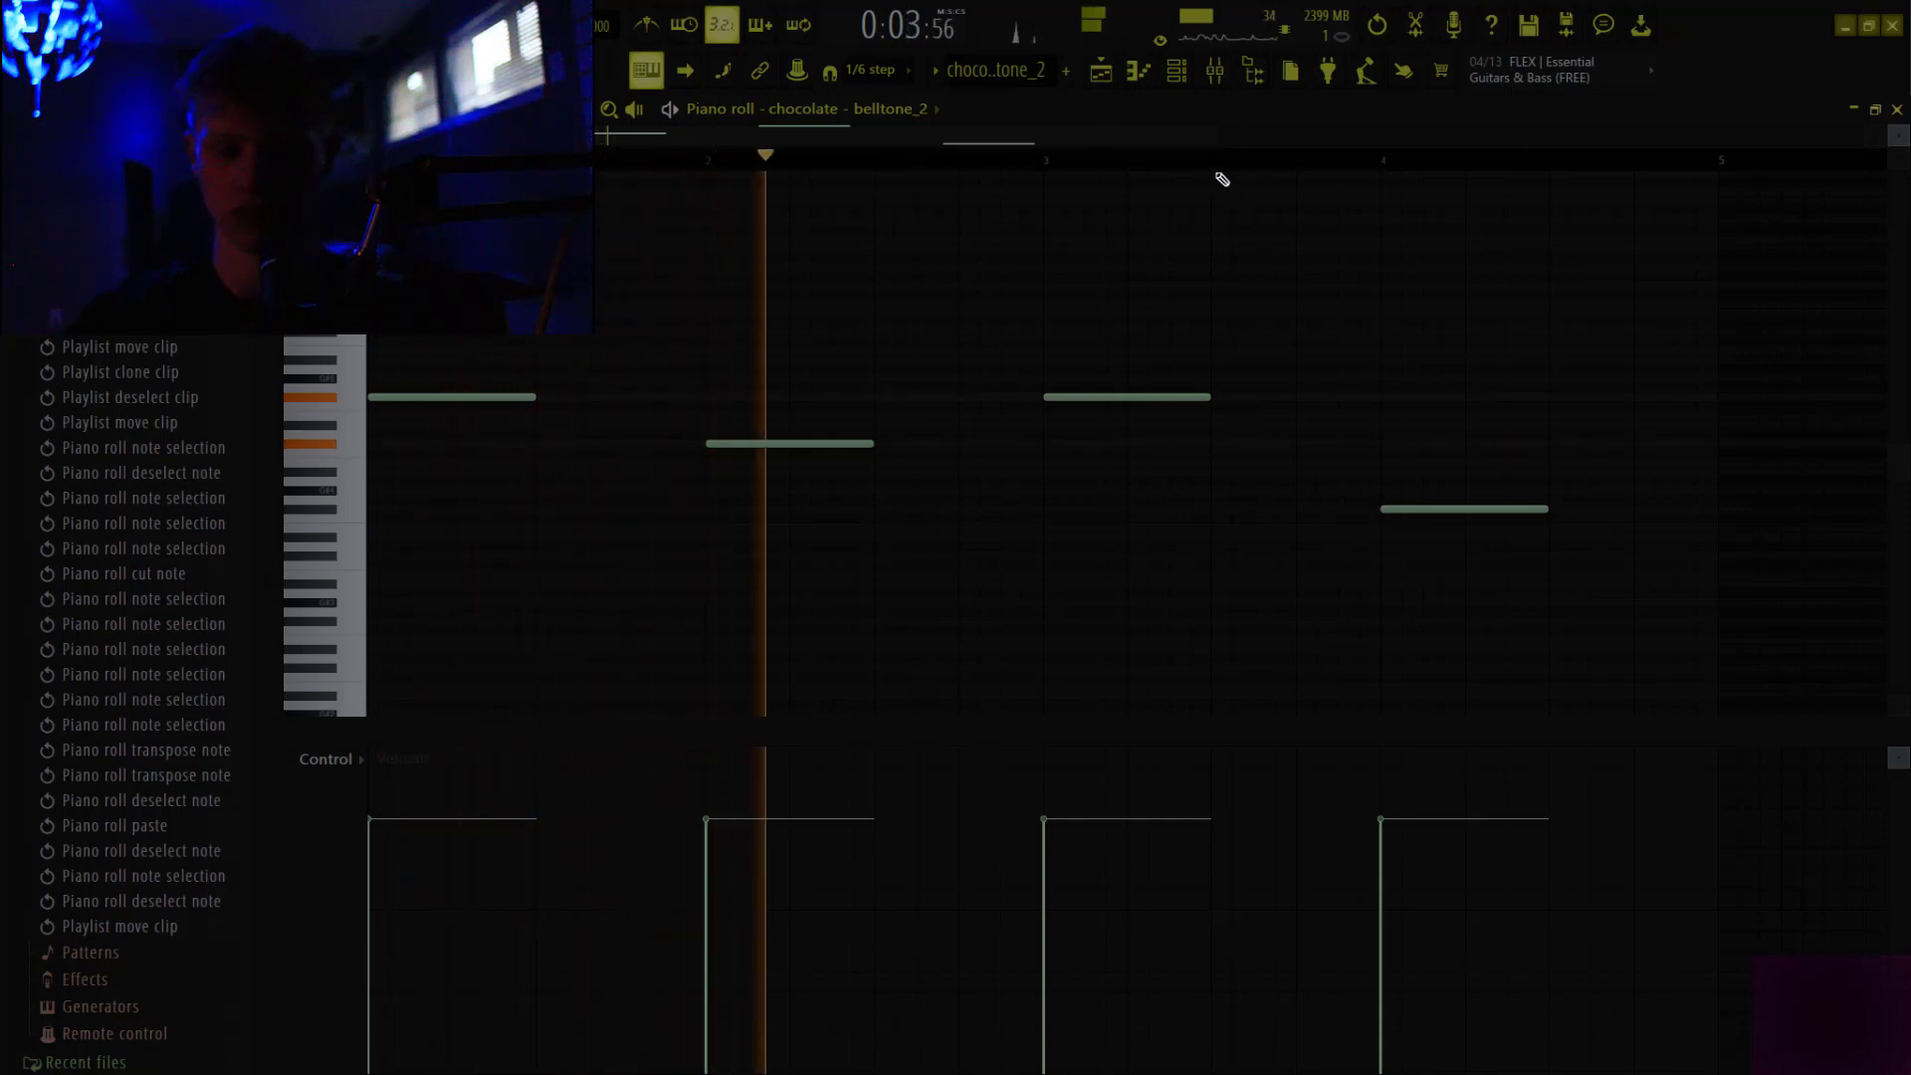
pyautogui.click(1284, 161)
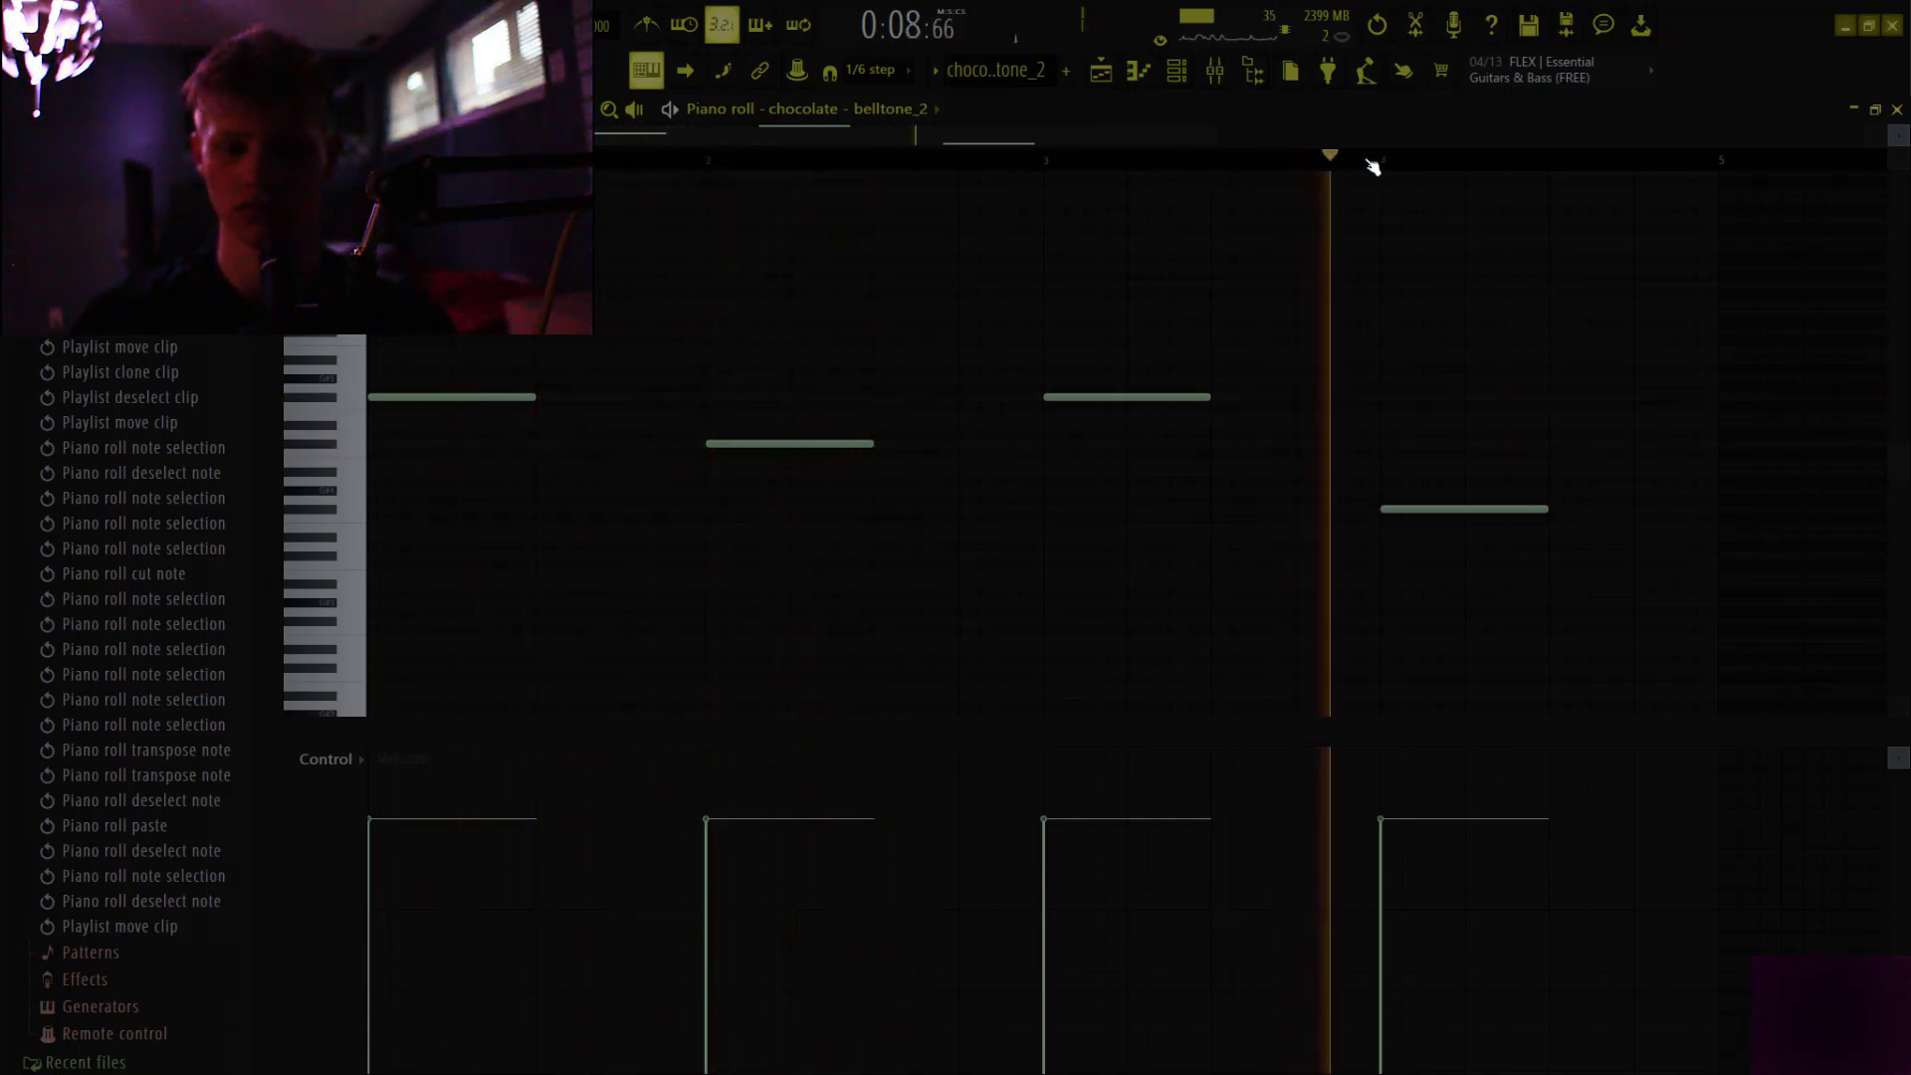
pyautogui.press('space')
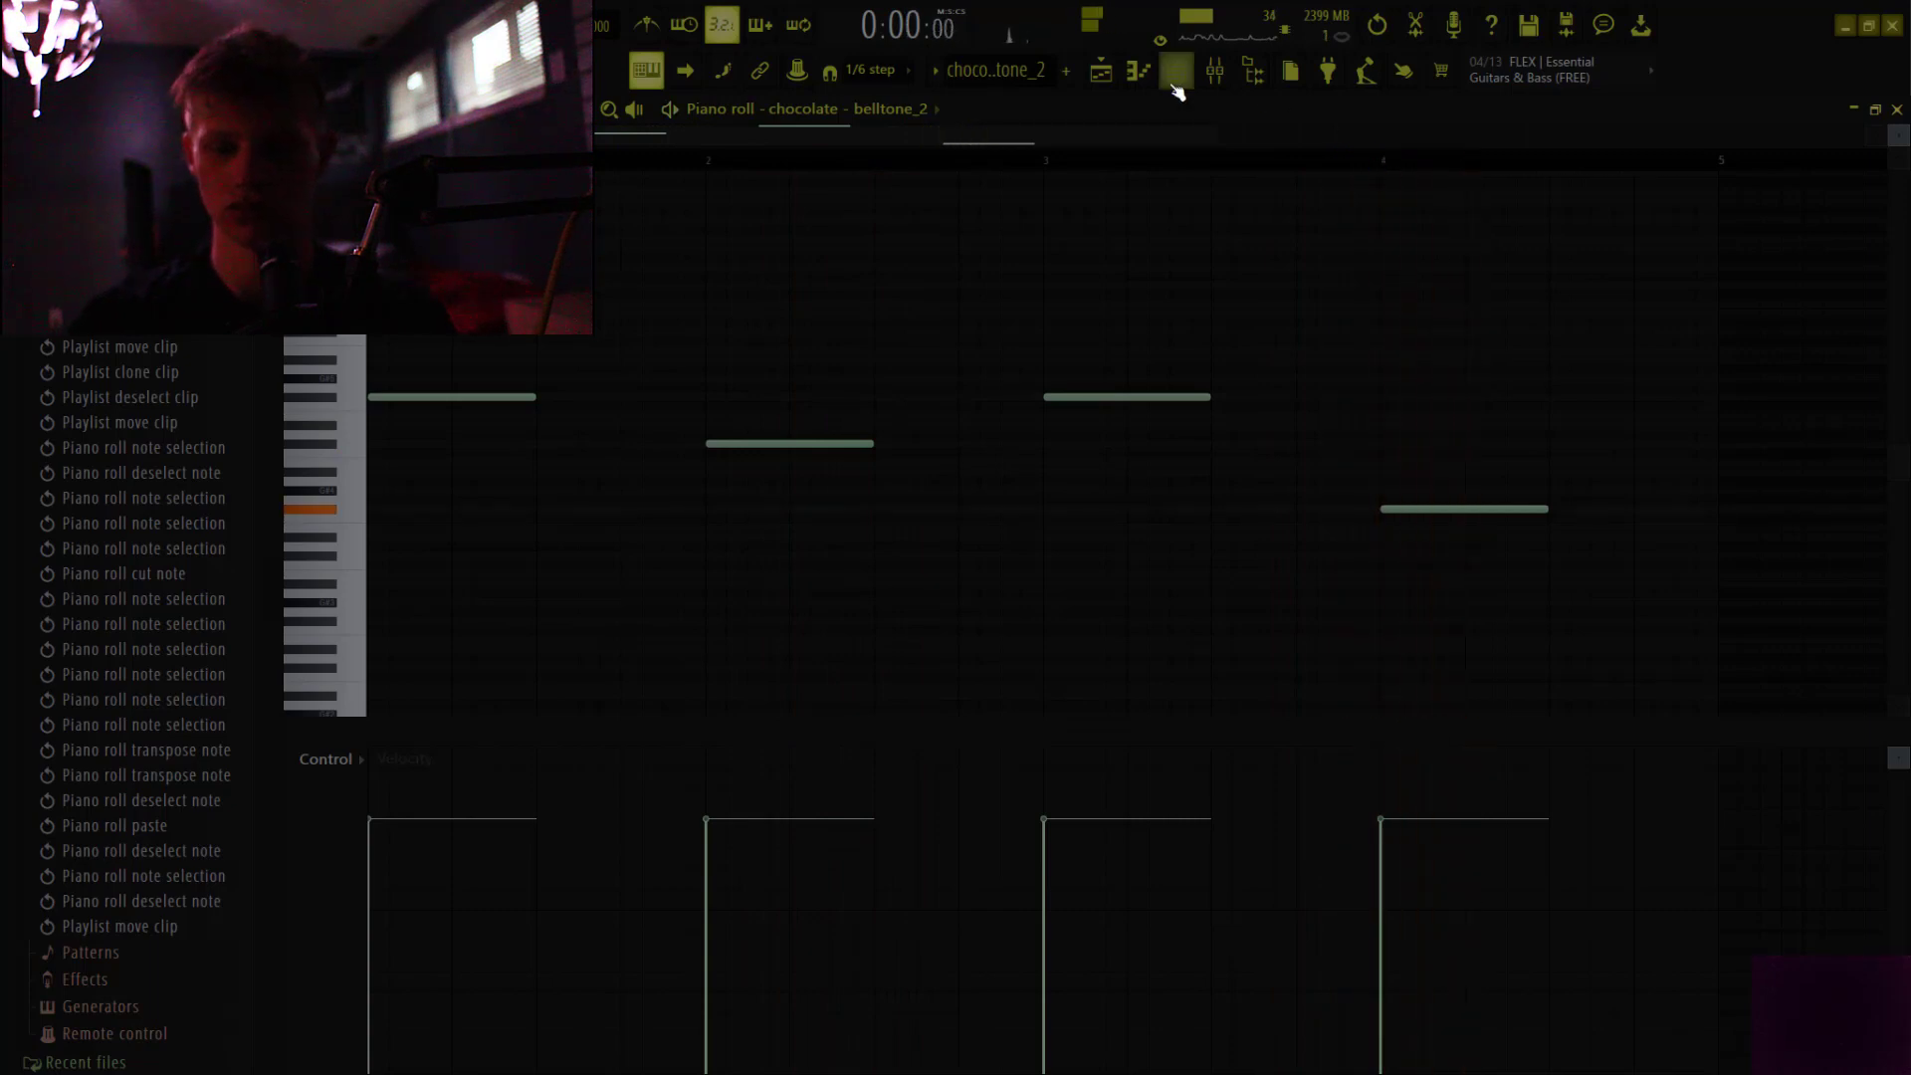
# Return to the playlist, unmute Track 4, and play the Kontakt chords together with the chocolate - belltone_2 melody
pyautogui.click(1119, 77)
pyautogui.click(586, 422)
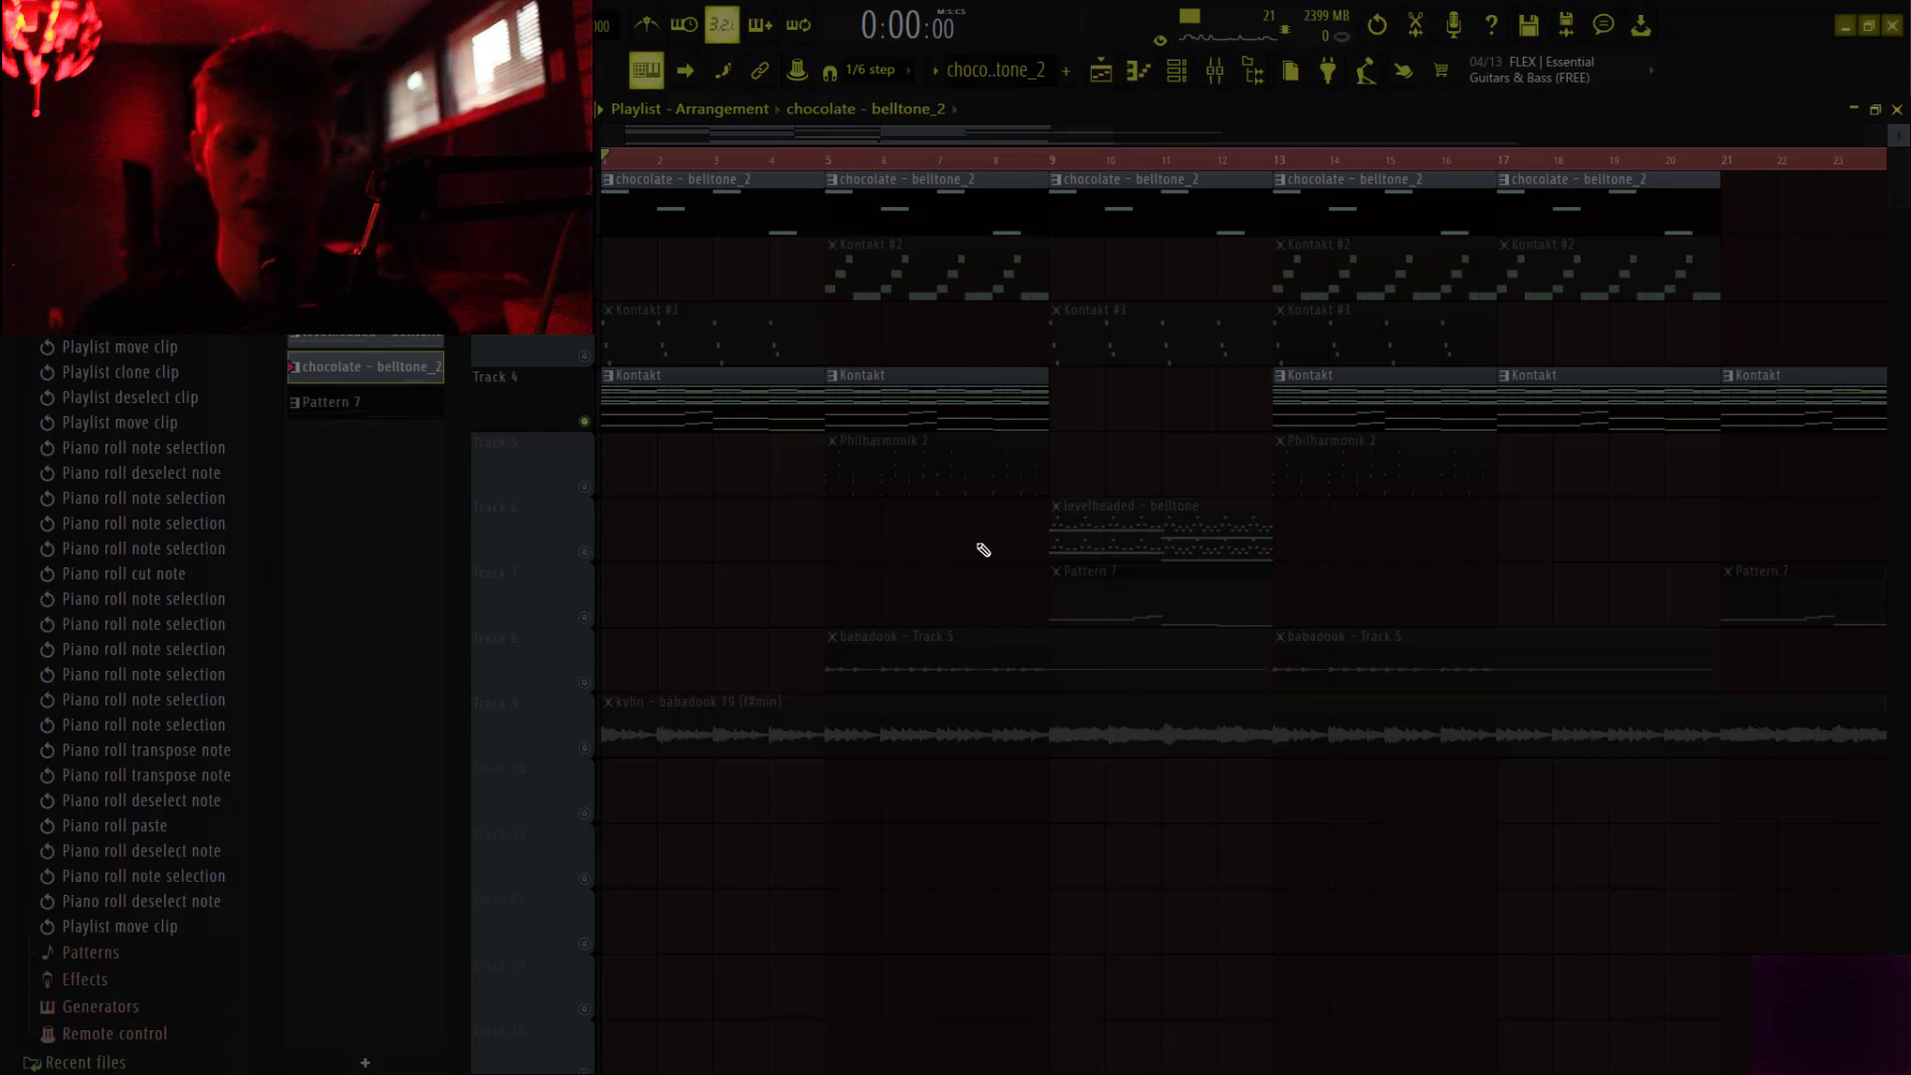
pyautogui.press('space')
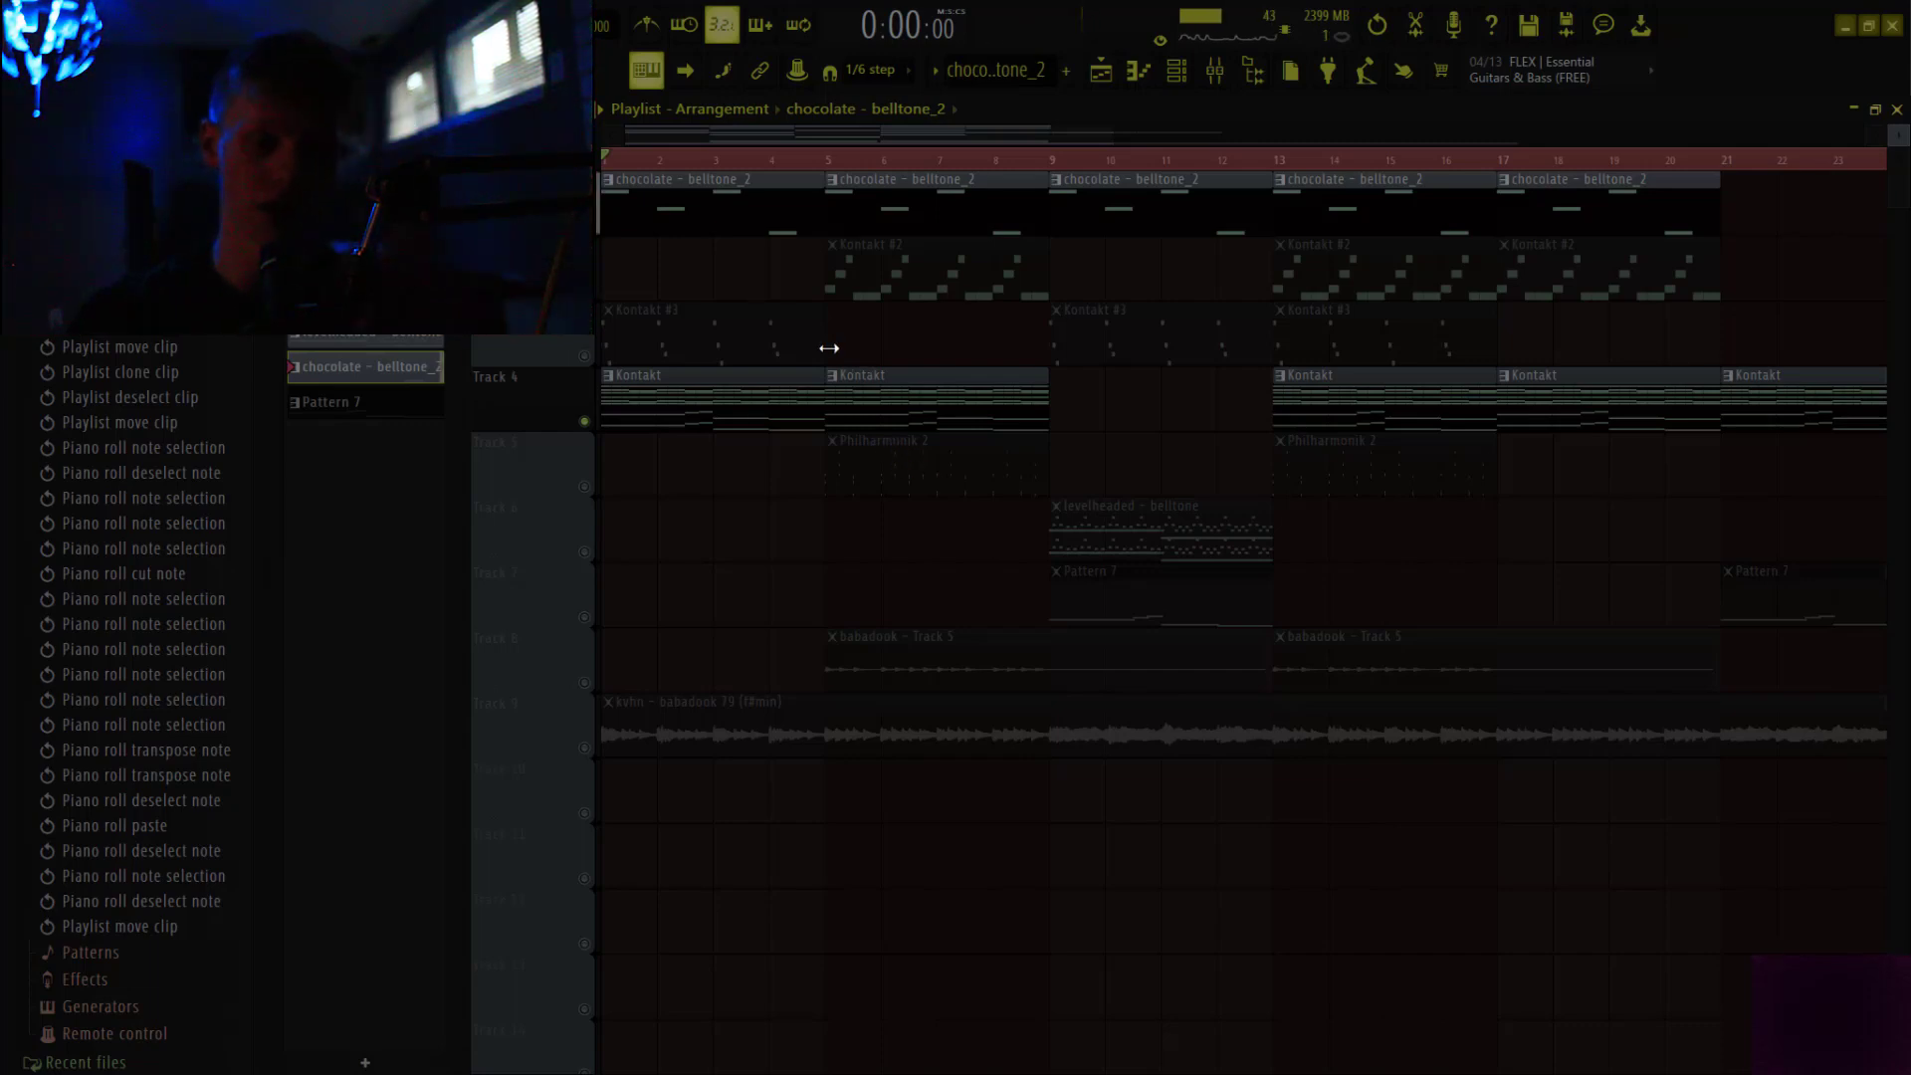
# Solo the Kontakt #3 track and inspect the Crystal Flute instrument loaded on its channel
pyautogui.click(597, 358)
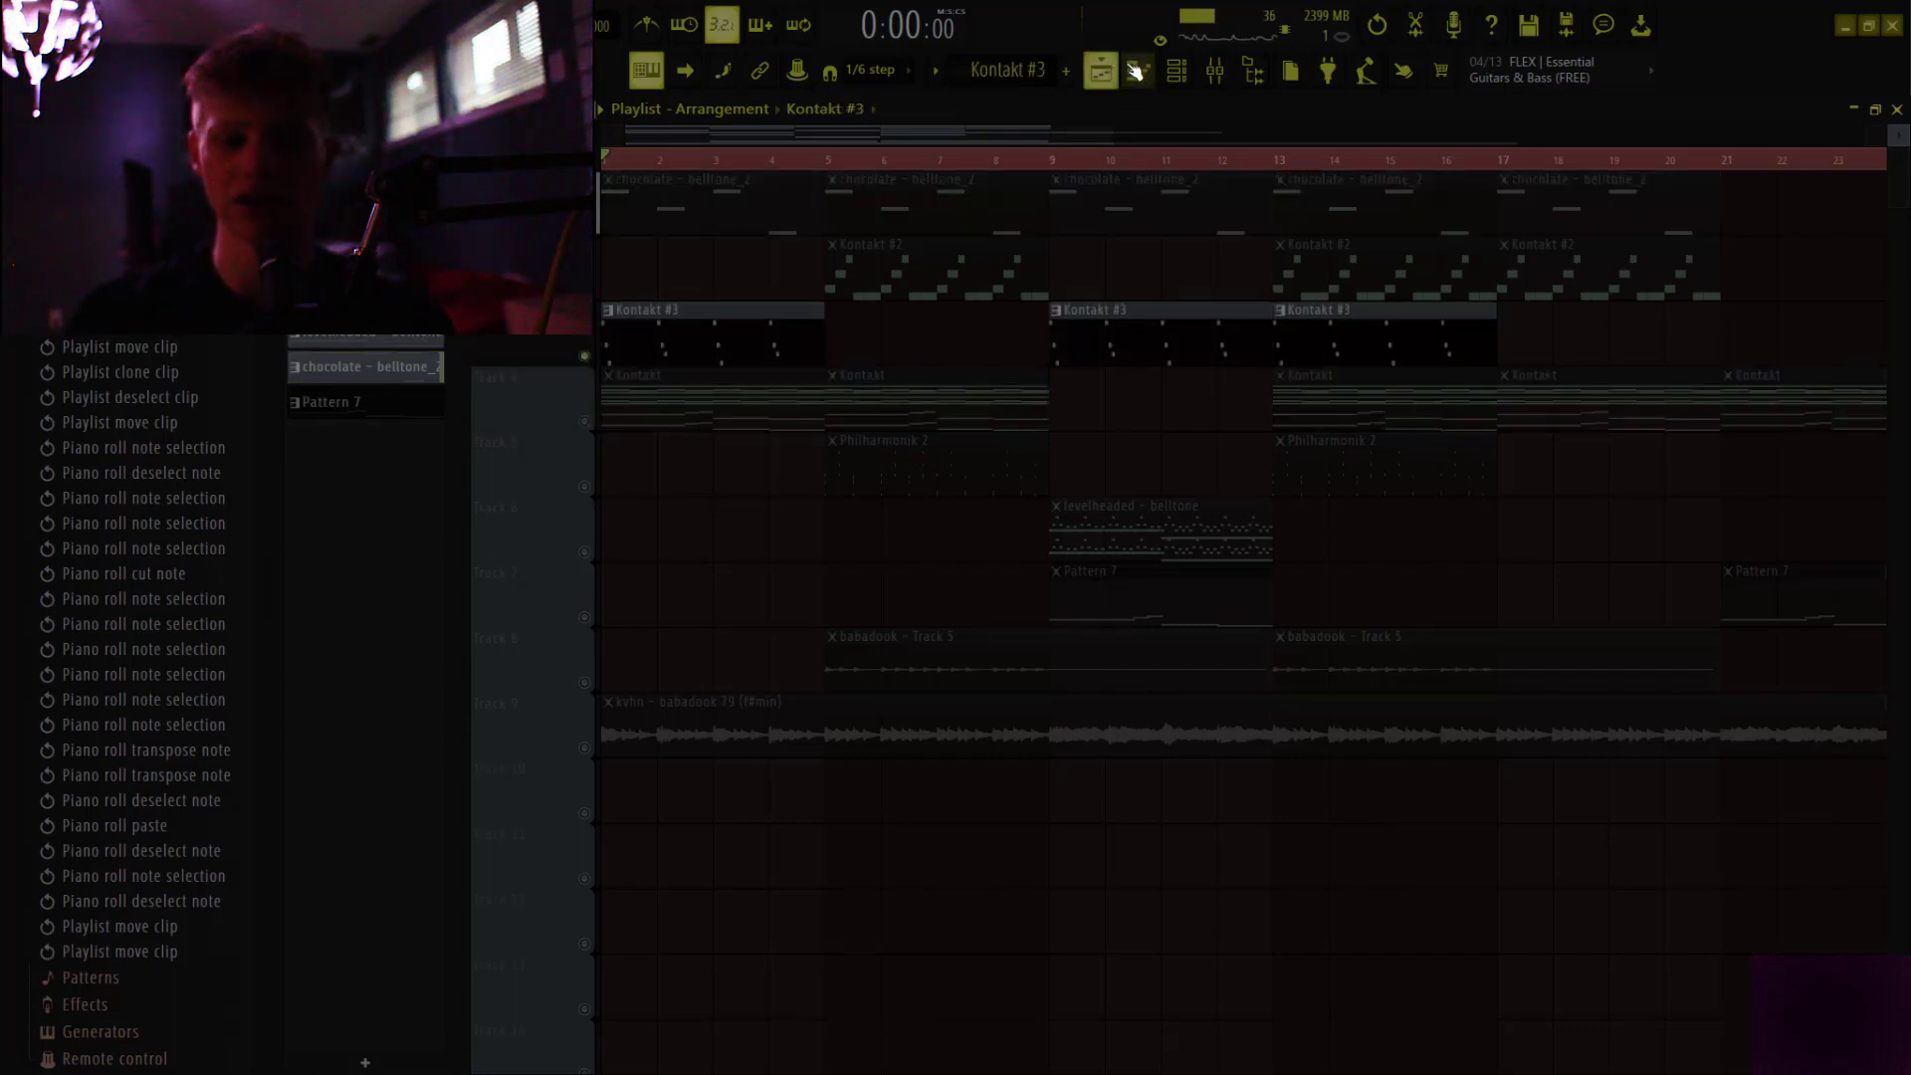
pyautogui.click(1177, 70)
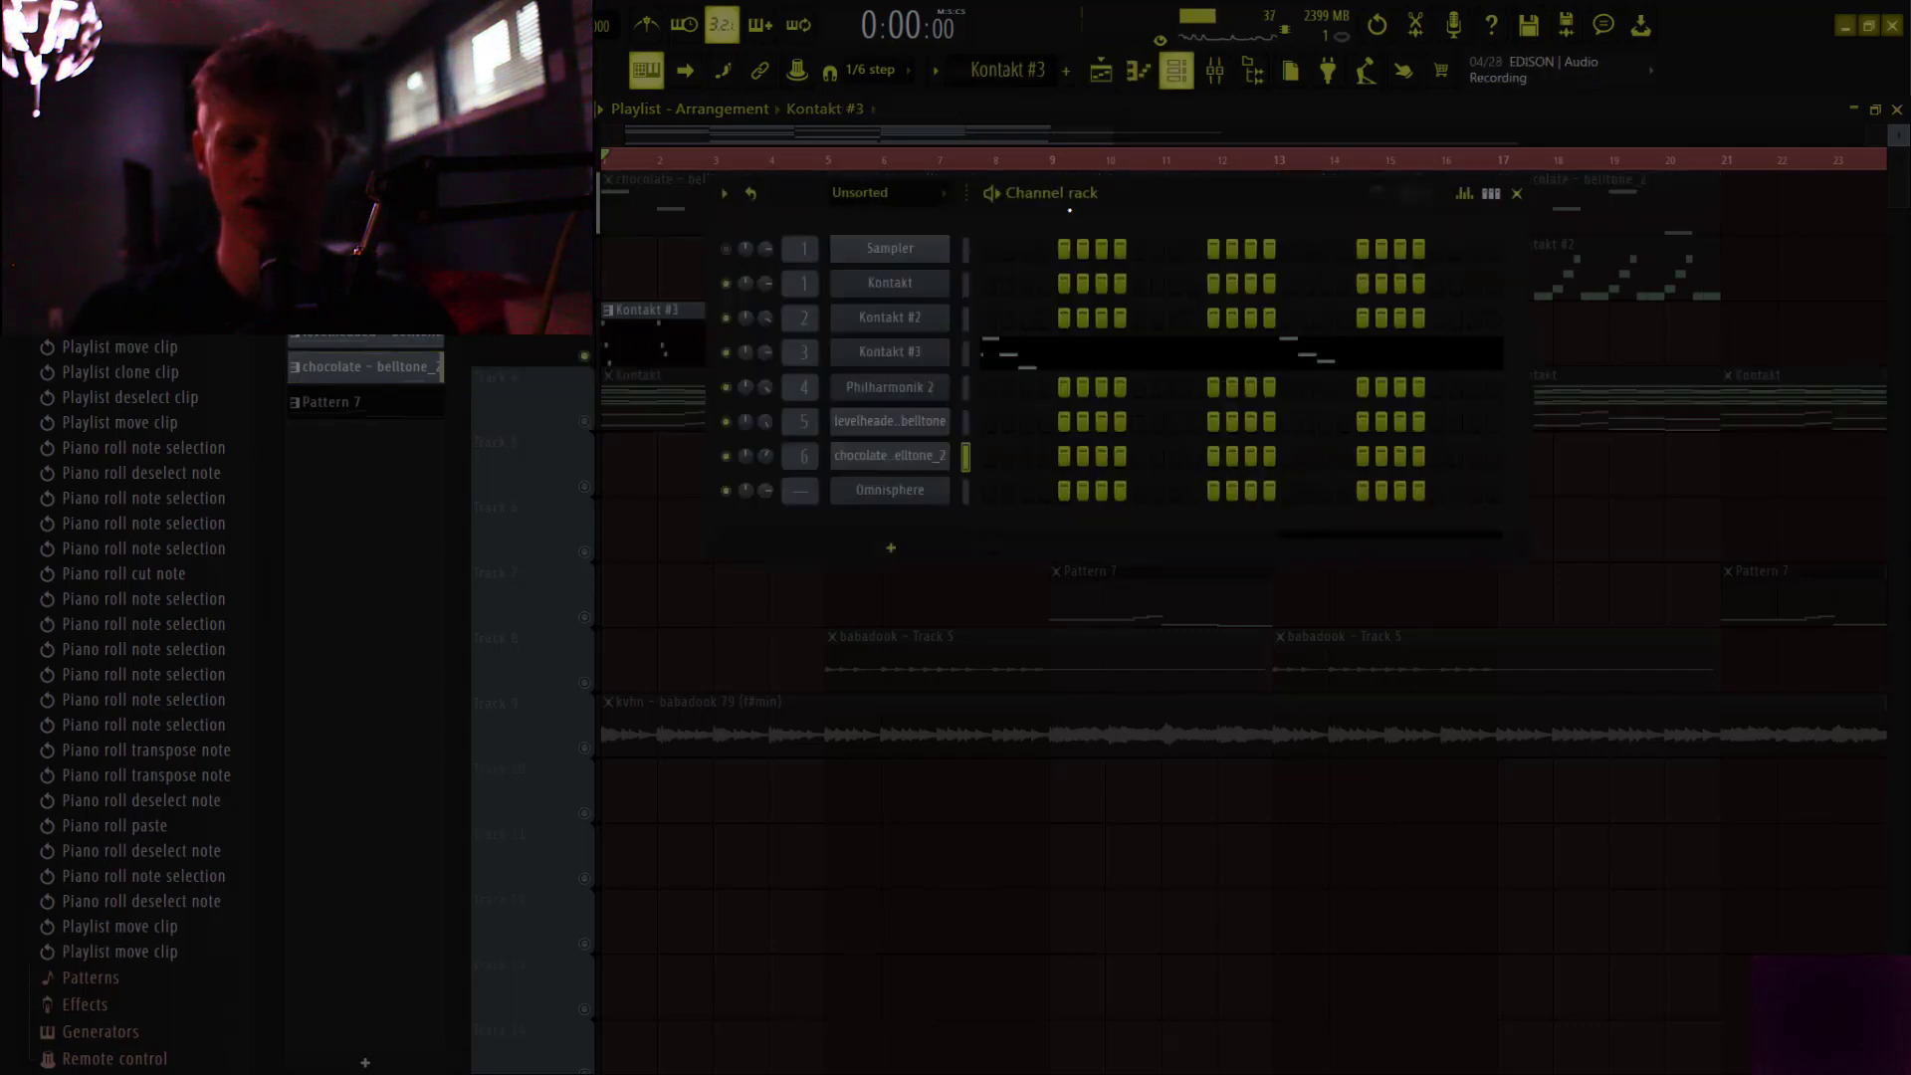
pyautogui.click(905, 356)
pyautogui.moveTo(908, 353); pyautogui.dragTo(875, 308)
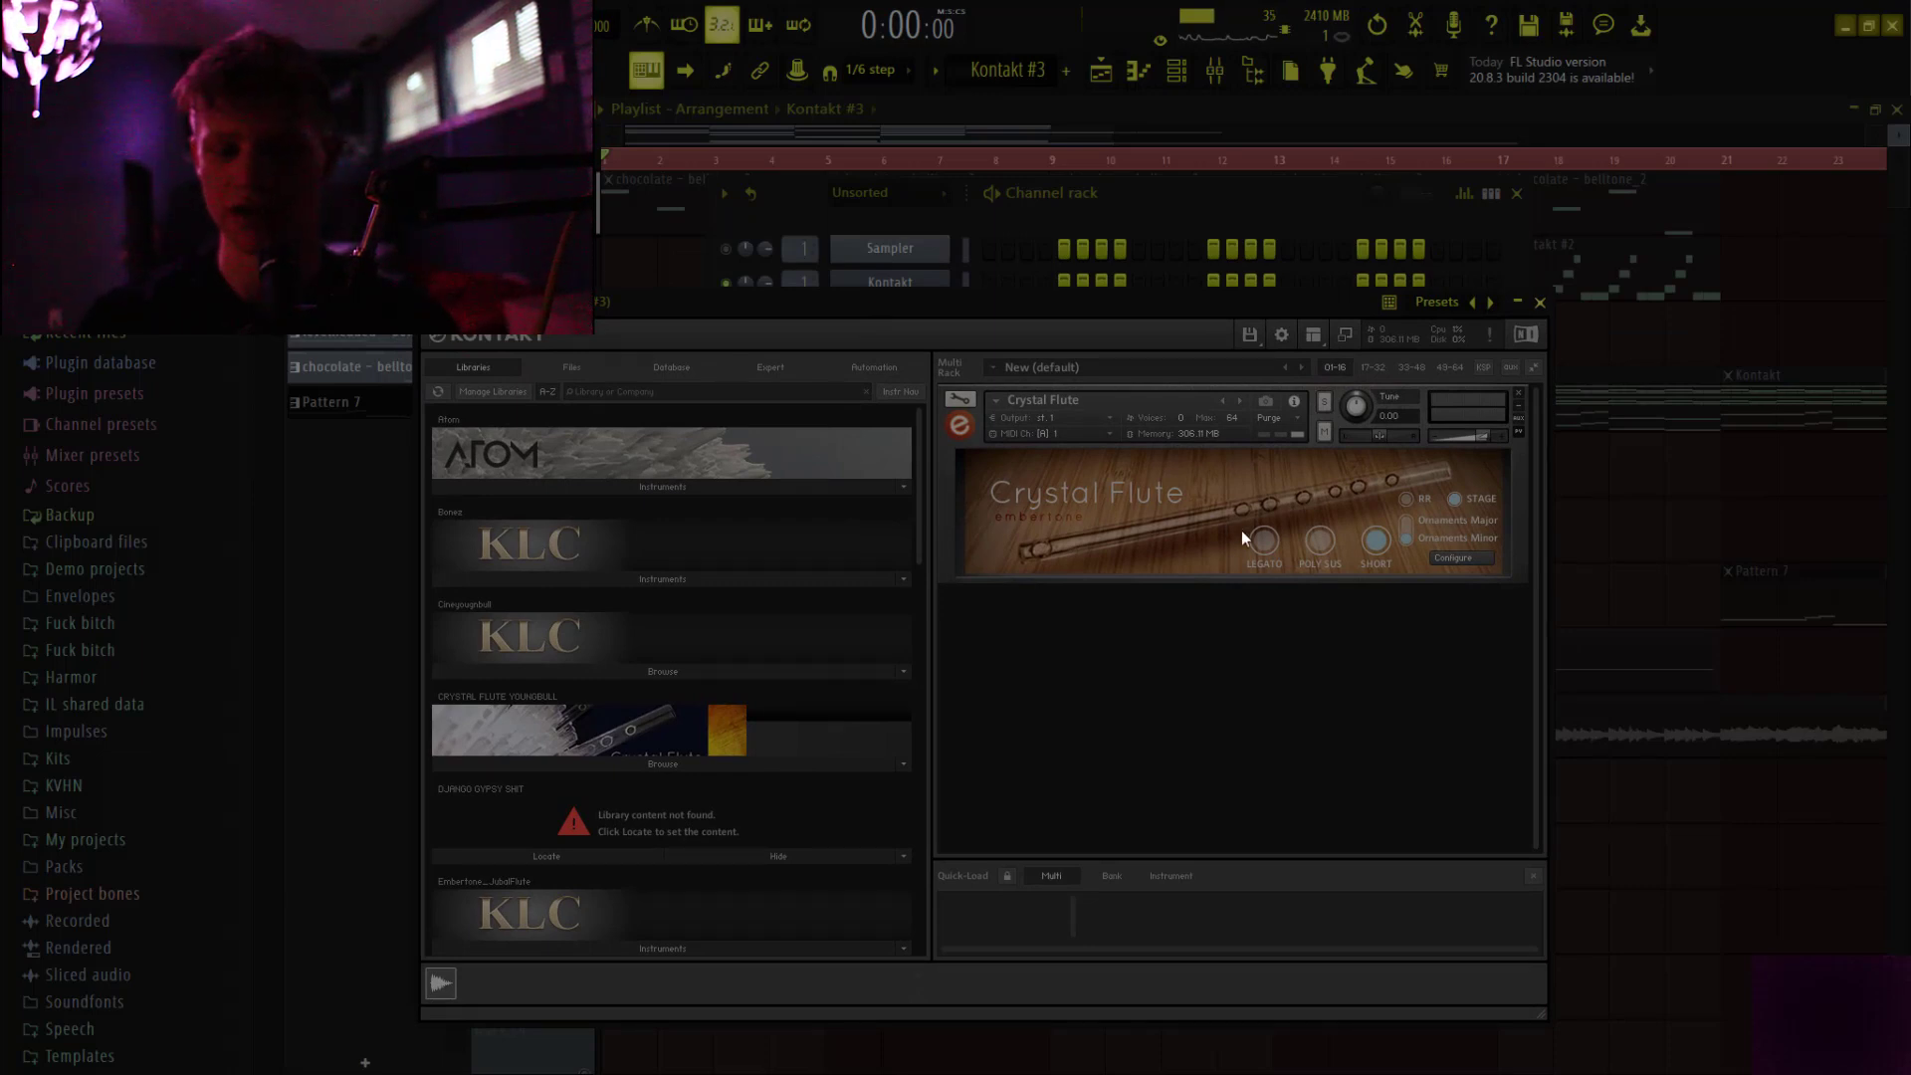
pyautogui.click(1540, 302)
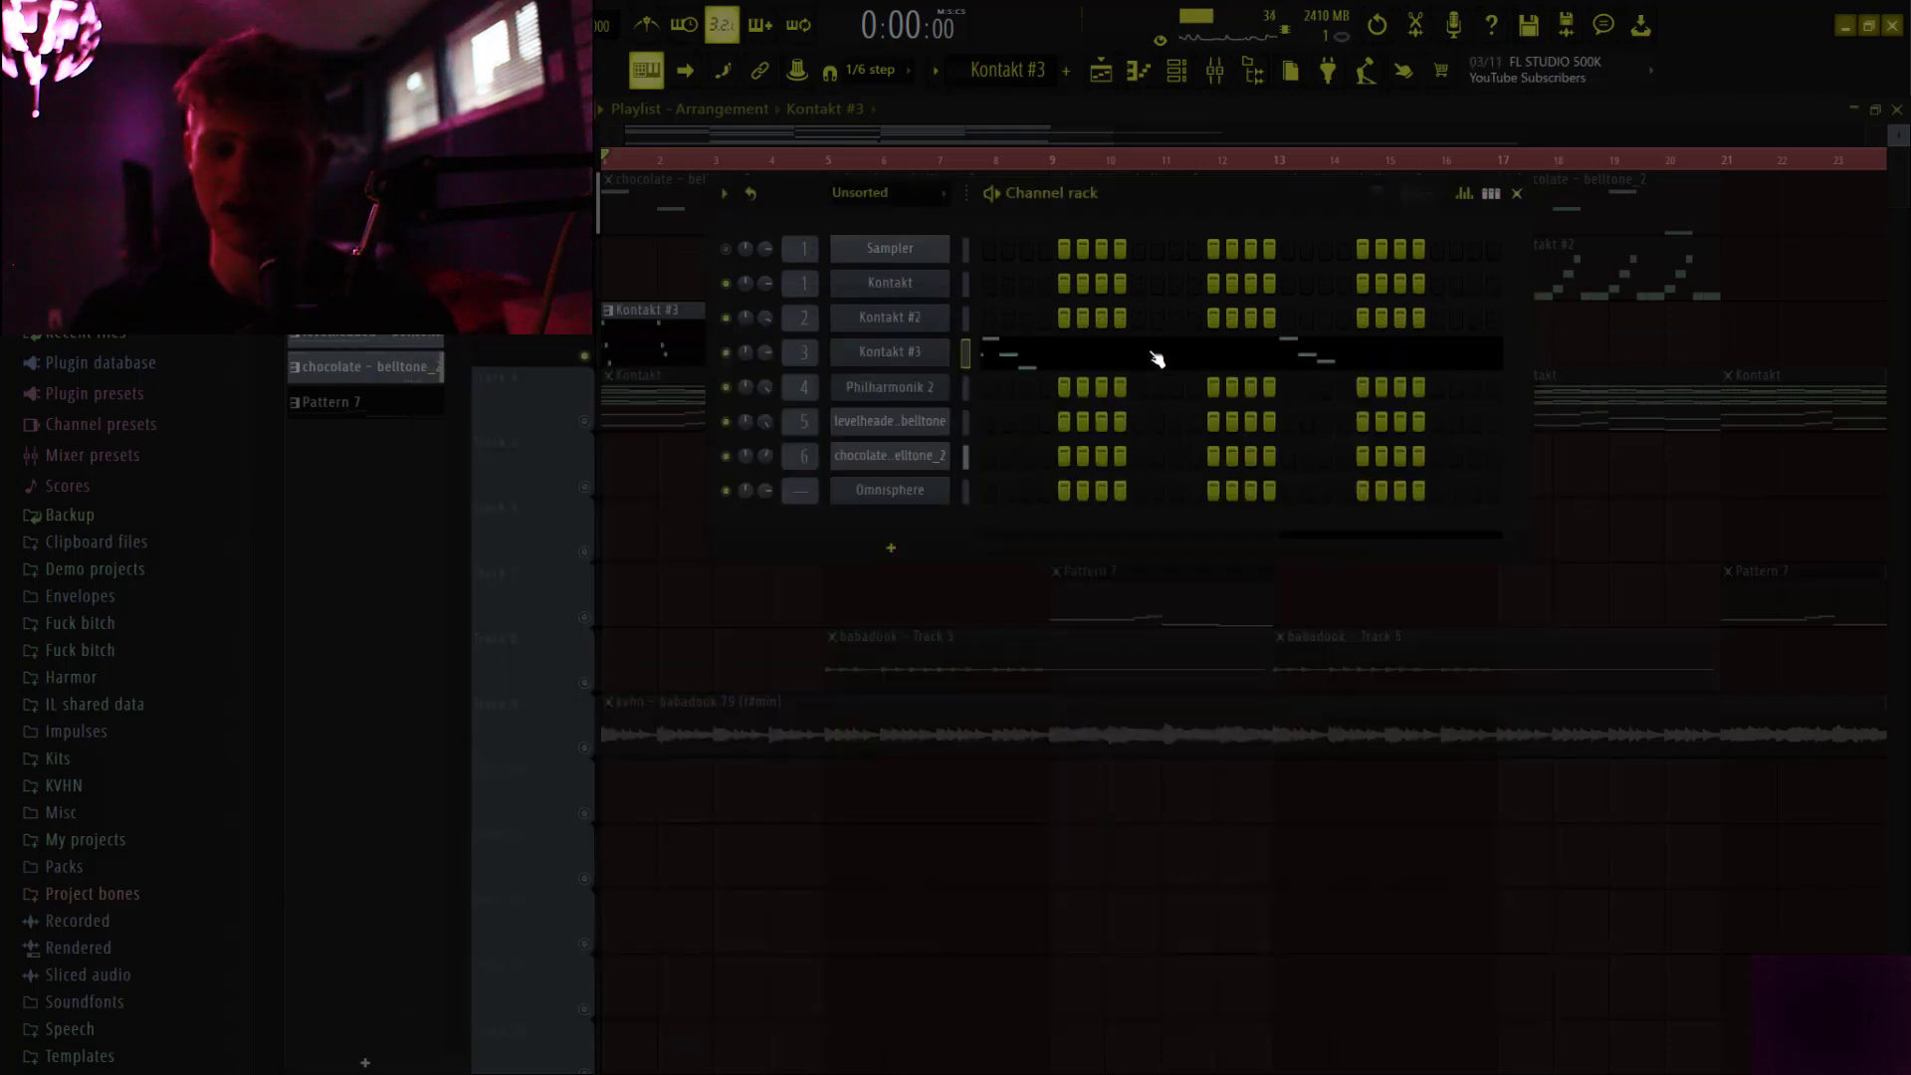
# Open the Kontakt #3 piano roll and examine the short grace note and descending notes at the start of bar 1
pyautogui.click(1145, 368)
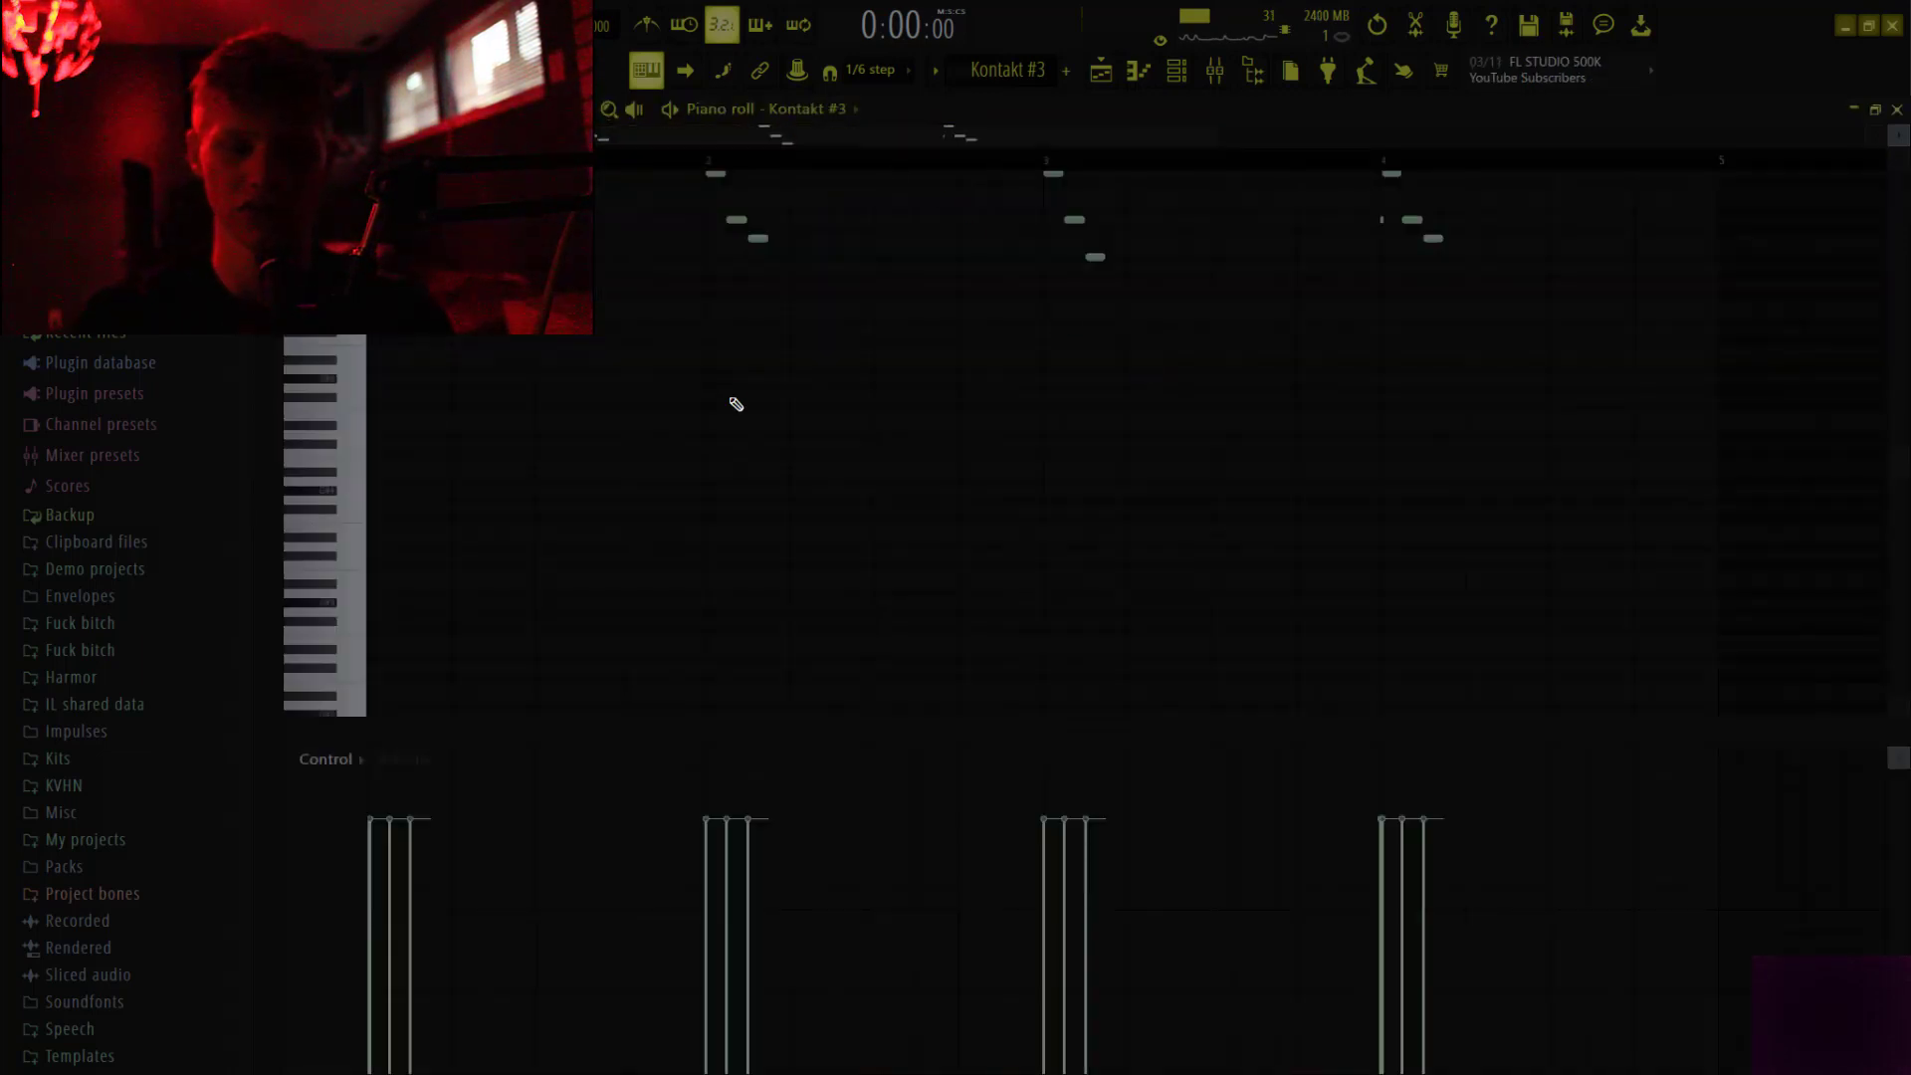
pyautogui.scroll(5, 730, 408)
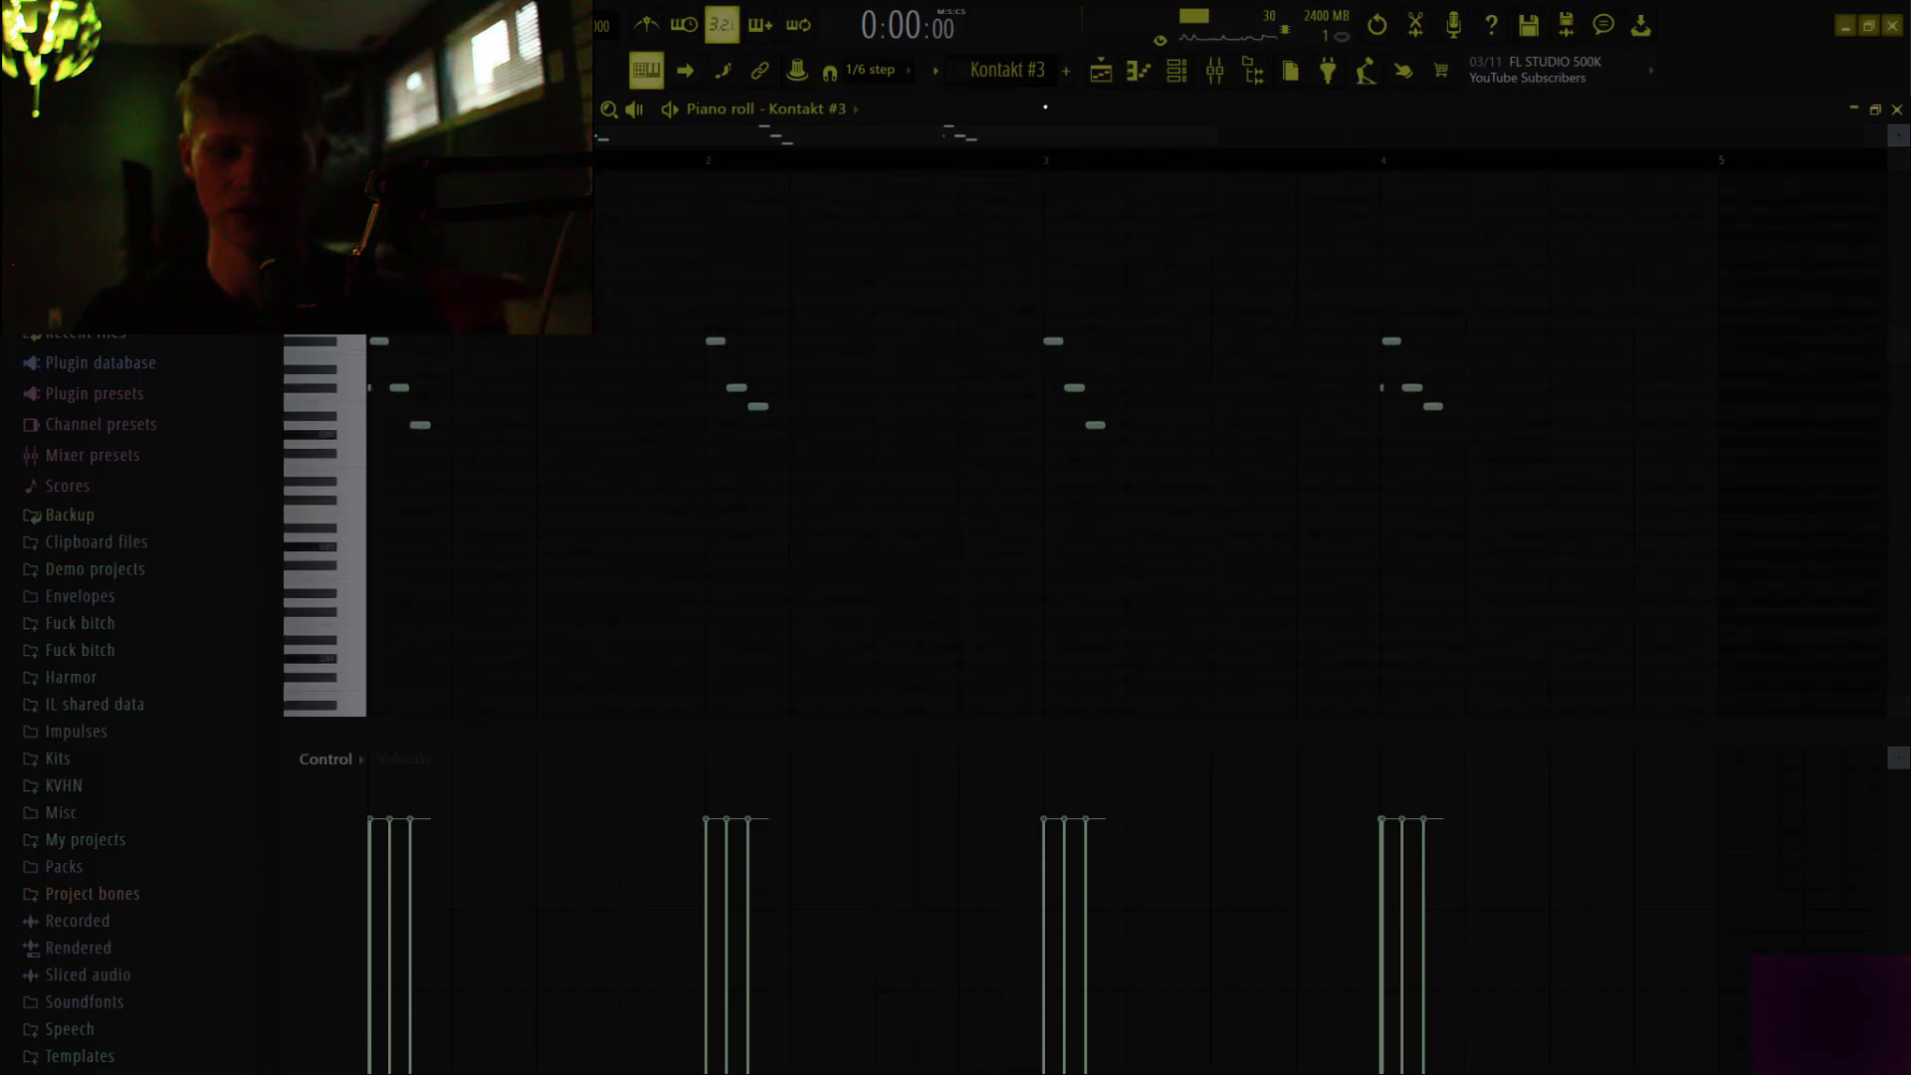
pyautogui.moveTo(607, 534); pyautogui.dragTo(361, 160)
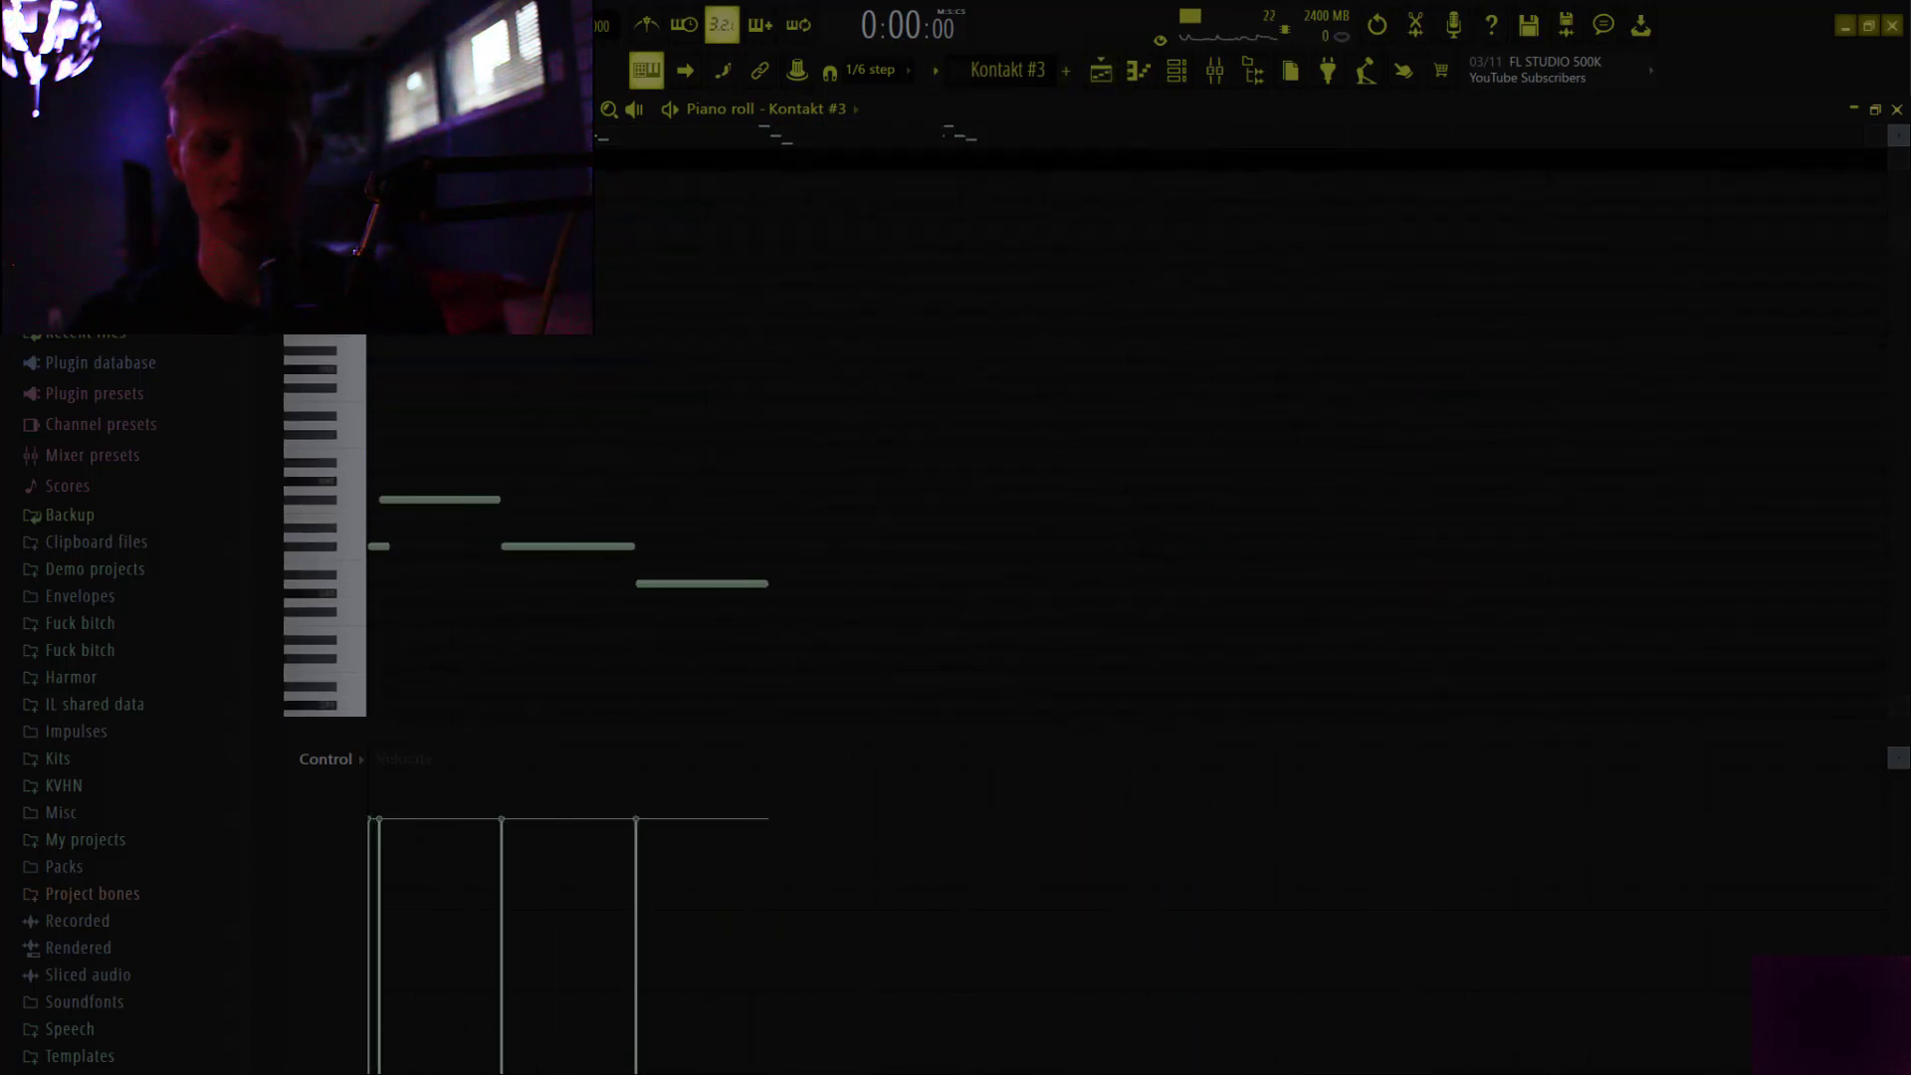
pyautogui.keyDown('ctrl'); pyautogui.rightClick(951, 451); pyautogui.keyUp('ctrl')
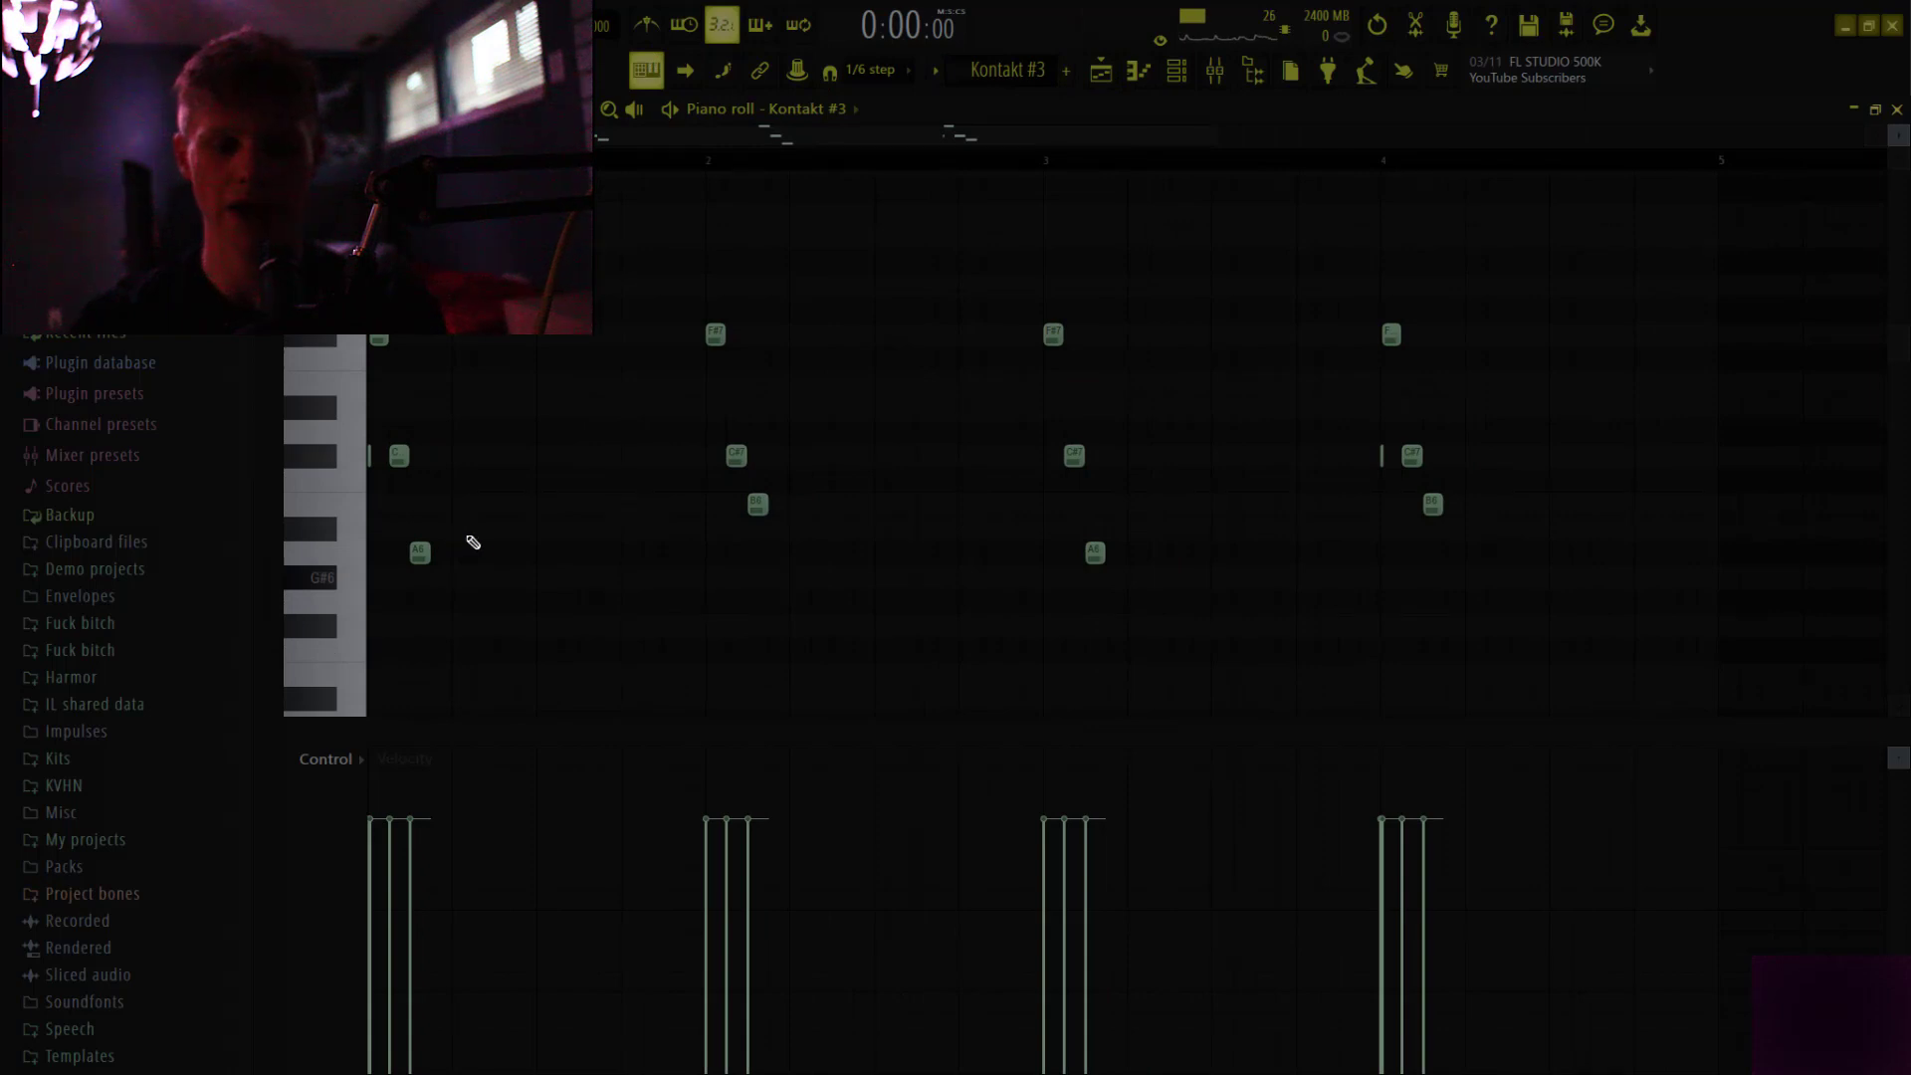
pyautogui.moveTo(473, 541); pyautogui.dragTo(368, 335)
pyautogui.moveTo(485, 650); pyautogui.dragTo(324, 495)
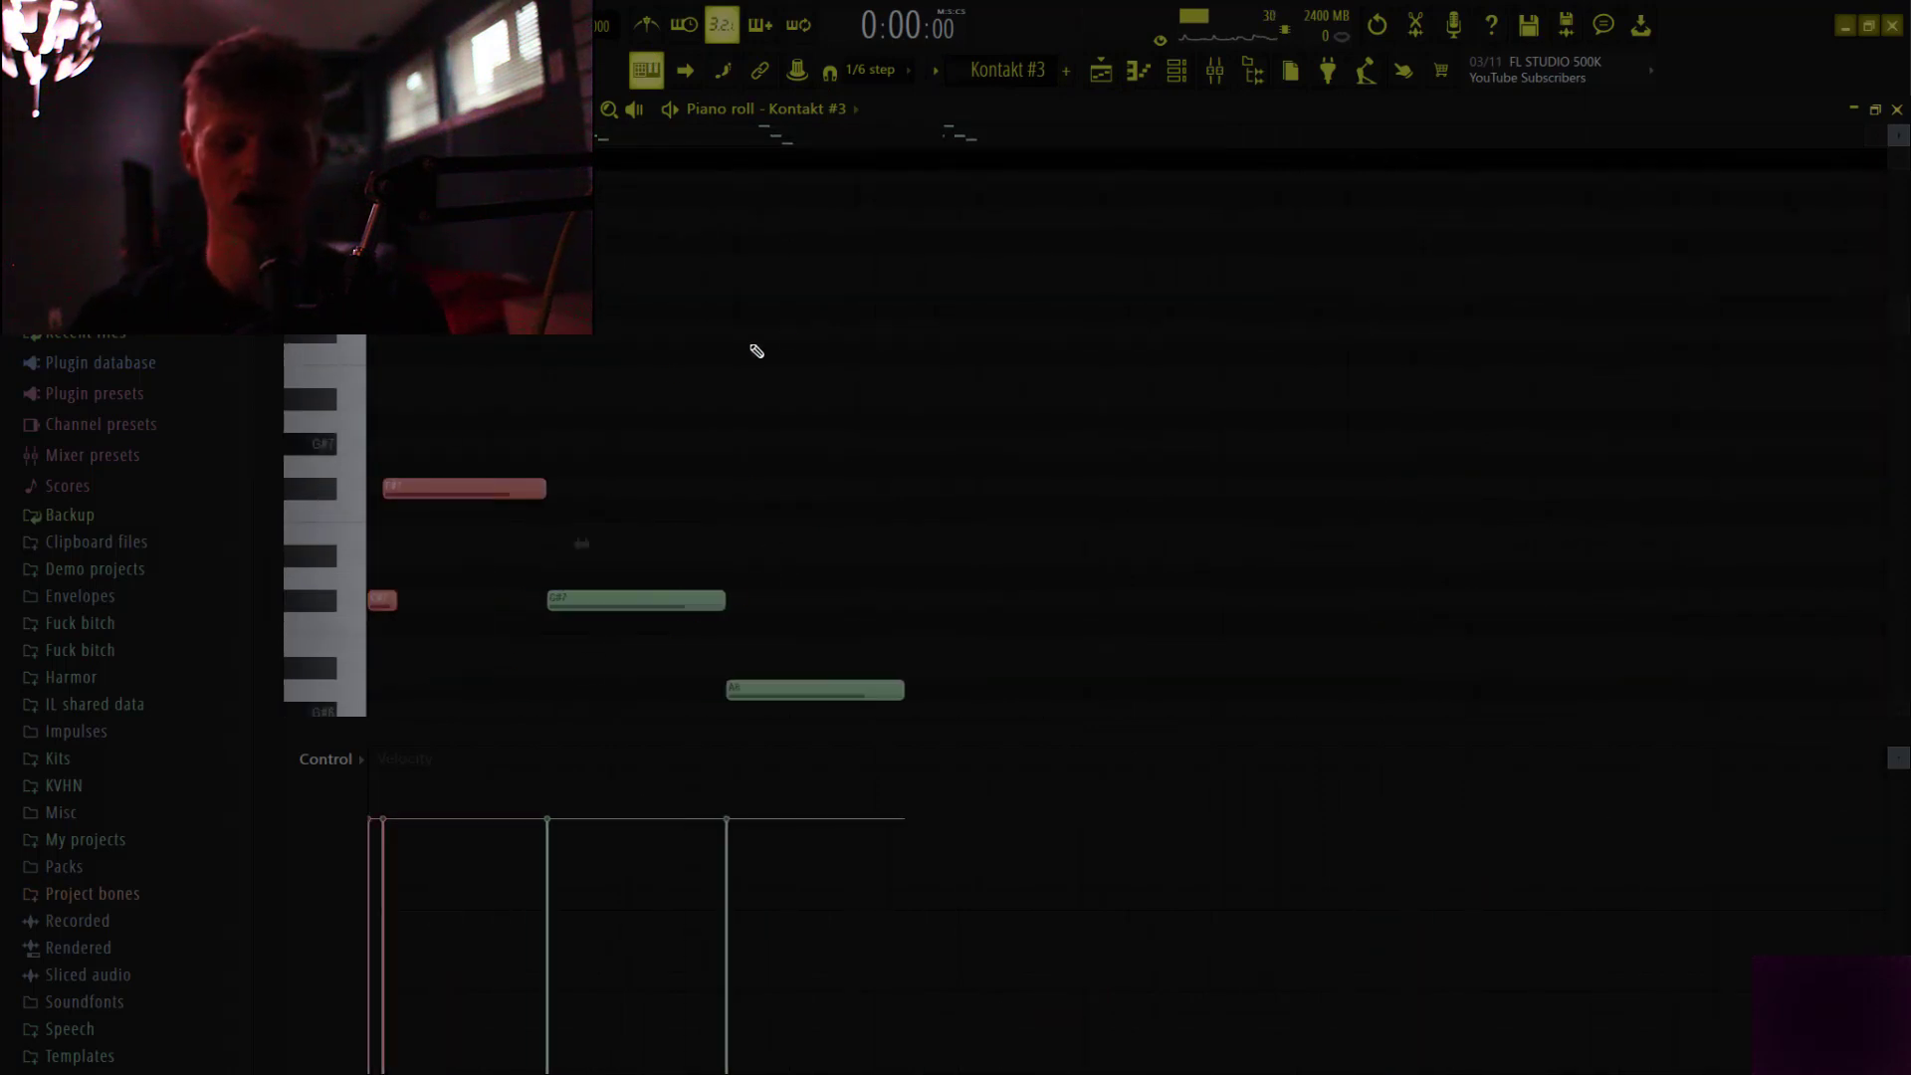
# Play back the Kontakt #3 flute notes across the whole pattern
pyautogui.press('space')
pyautogui.keyDown('ctrl'); pyautogui.rightClick(916, 260); pyautogui.keyUp('ctrl')
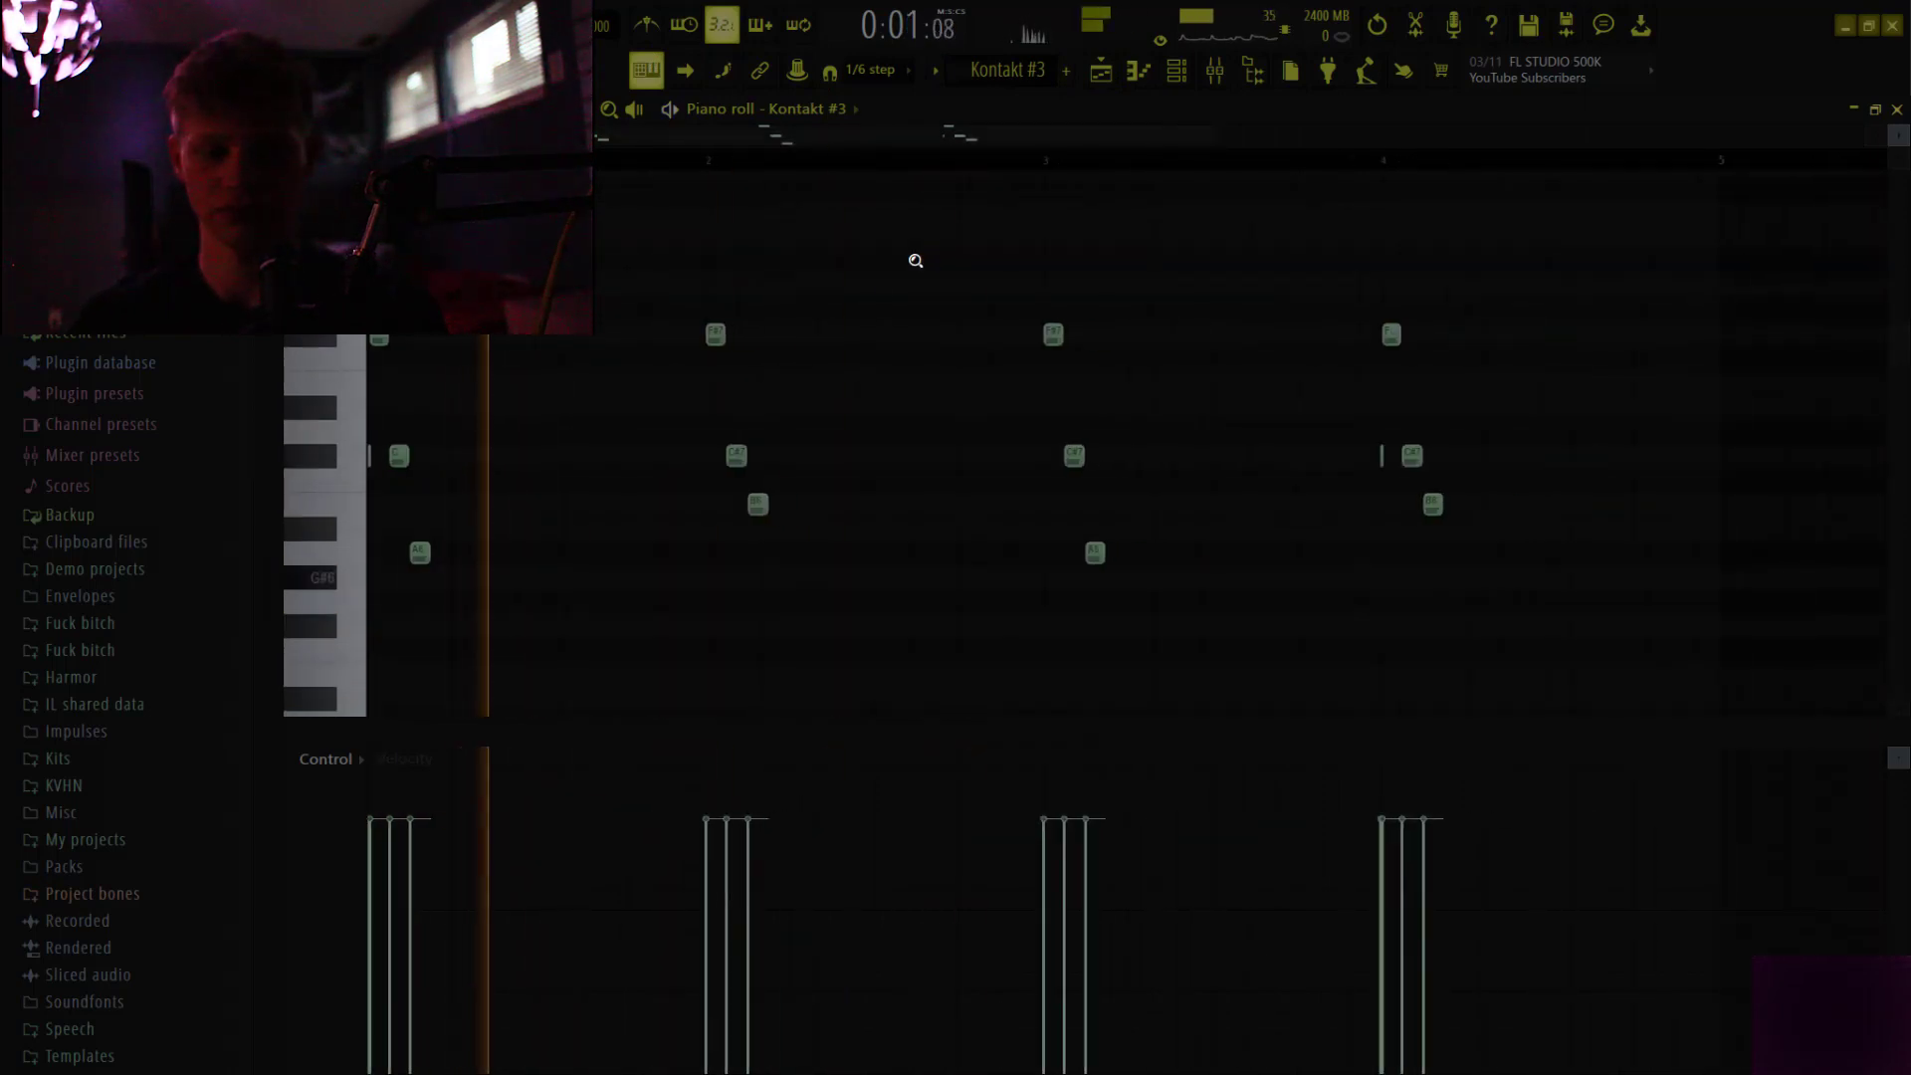
pyautogui.scroll(-1, 876, 364)
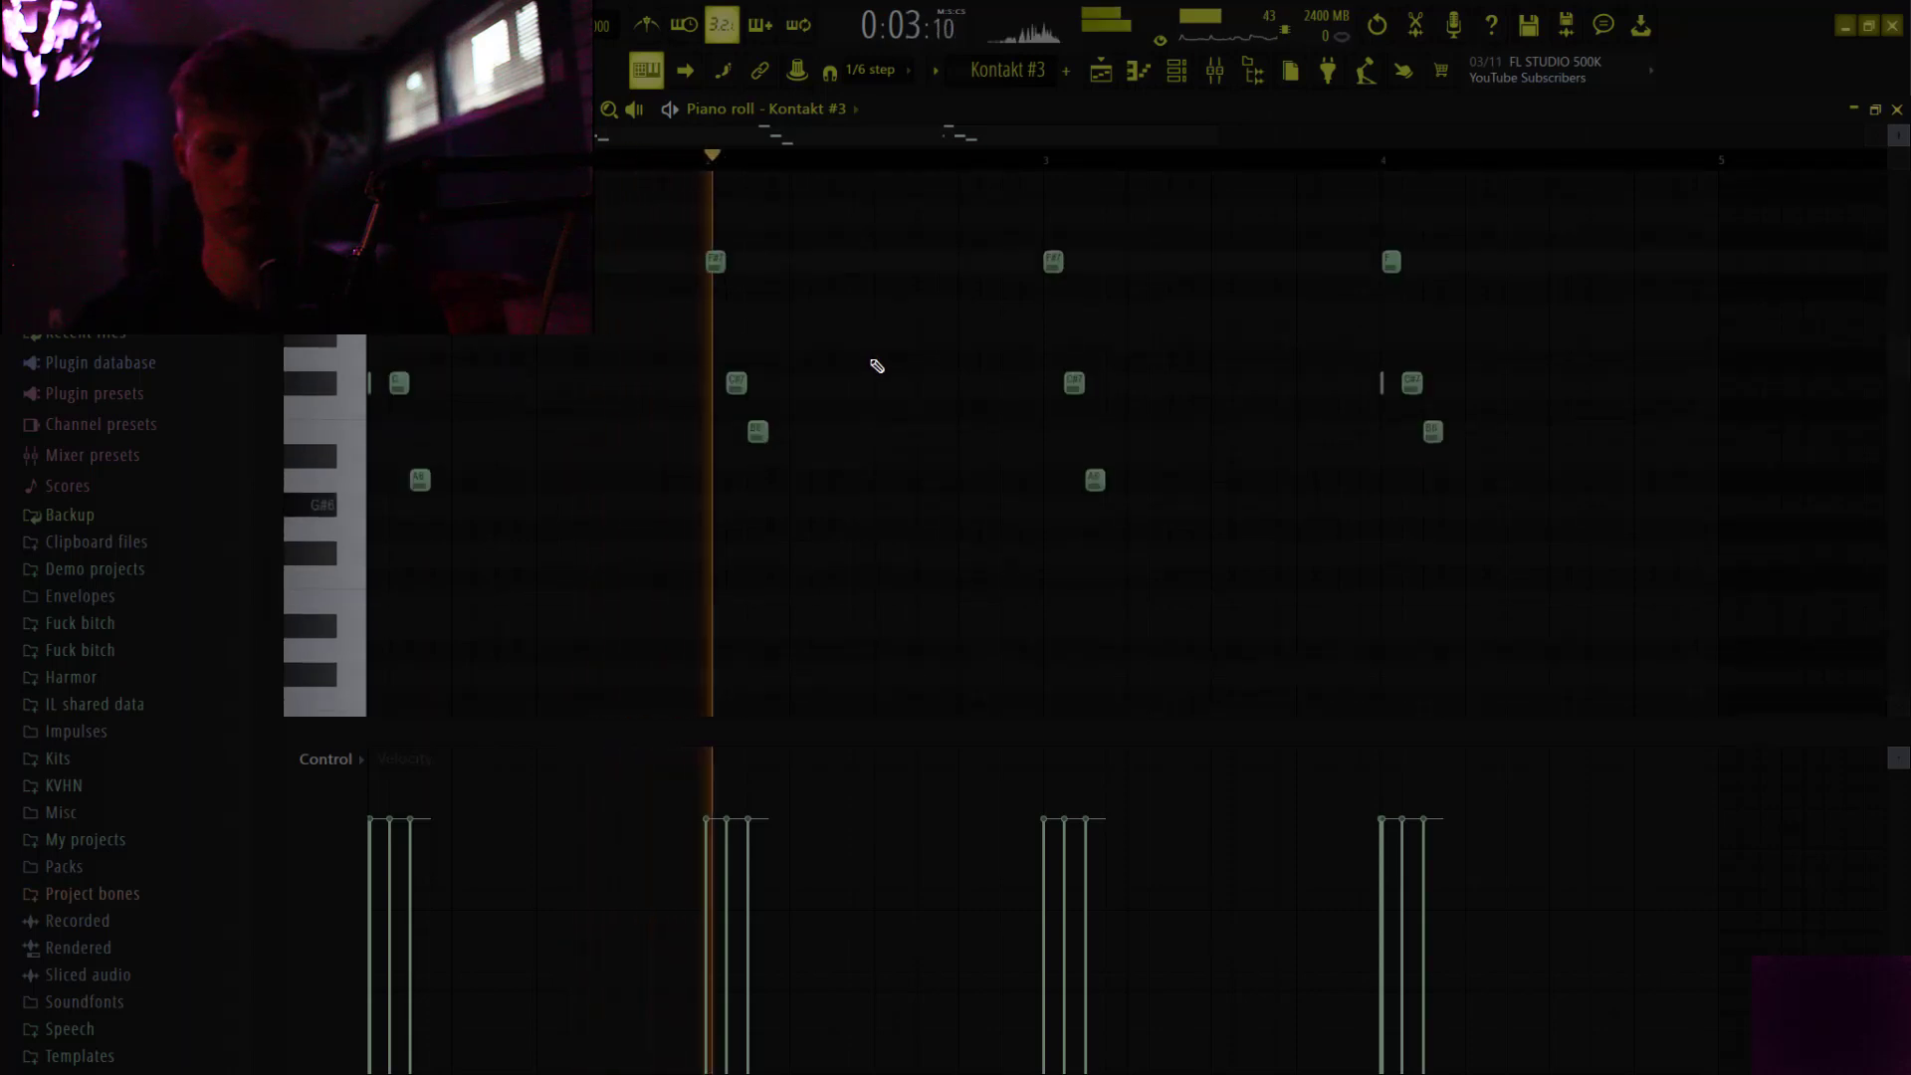
pyautogui.press('space')
# Try rebuilding the grace note in bar 1: shift and lengthen the F#7 note, select it with the first C#7, and shorten both
pyautogui.moveTo(626, 565); pyautogui.dragTo(369, 239)
pyautogui.hotkey('ctrl', 'z')
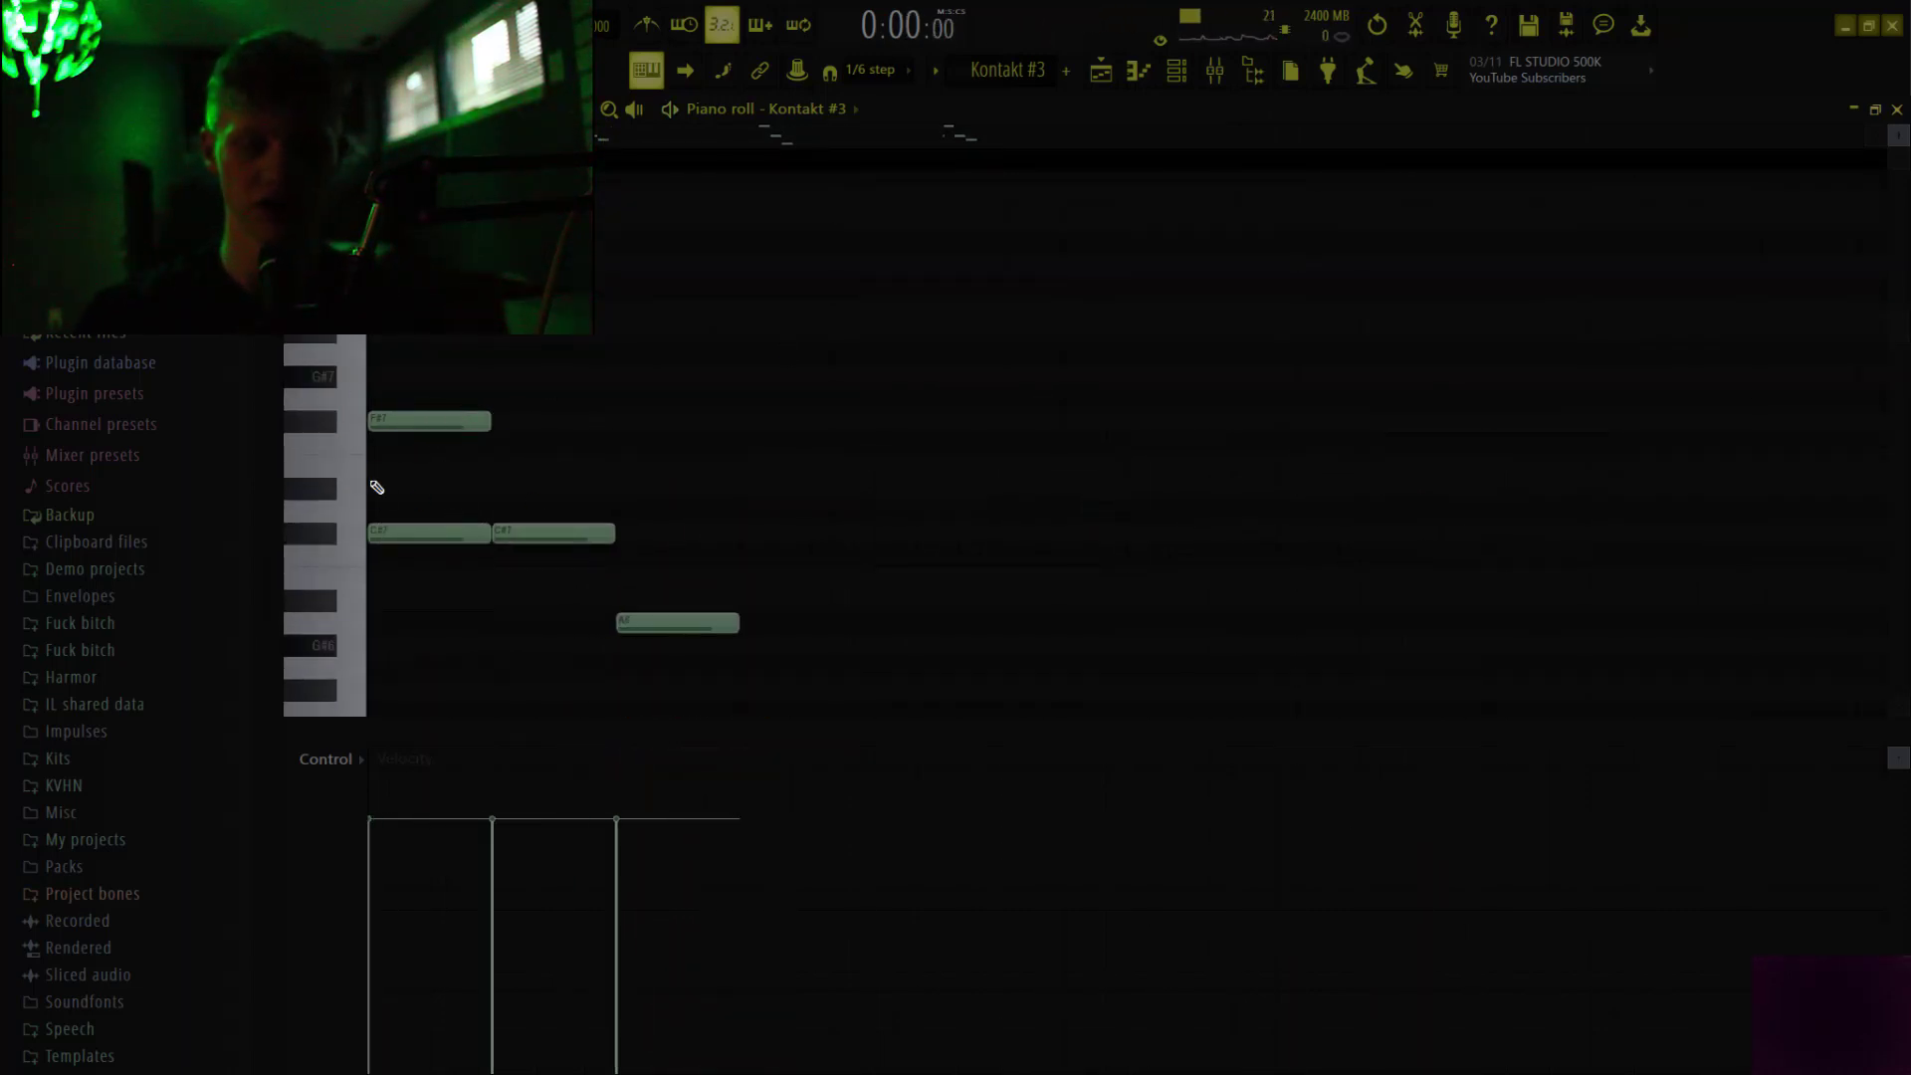
pyautogui.moveTo(419, 401); pyautogui.dragTo(1142, 384)
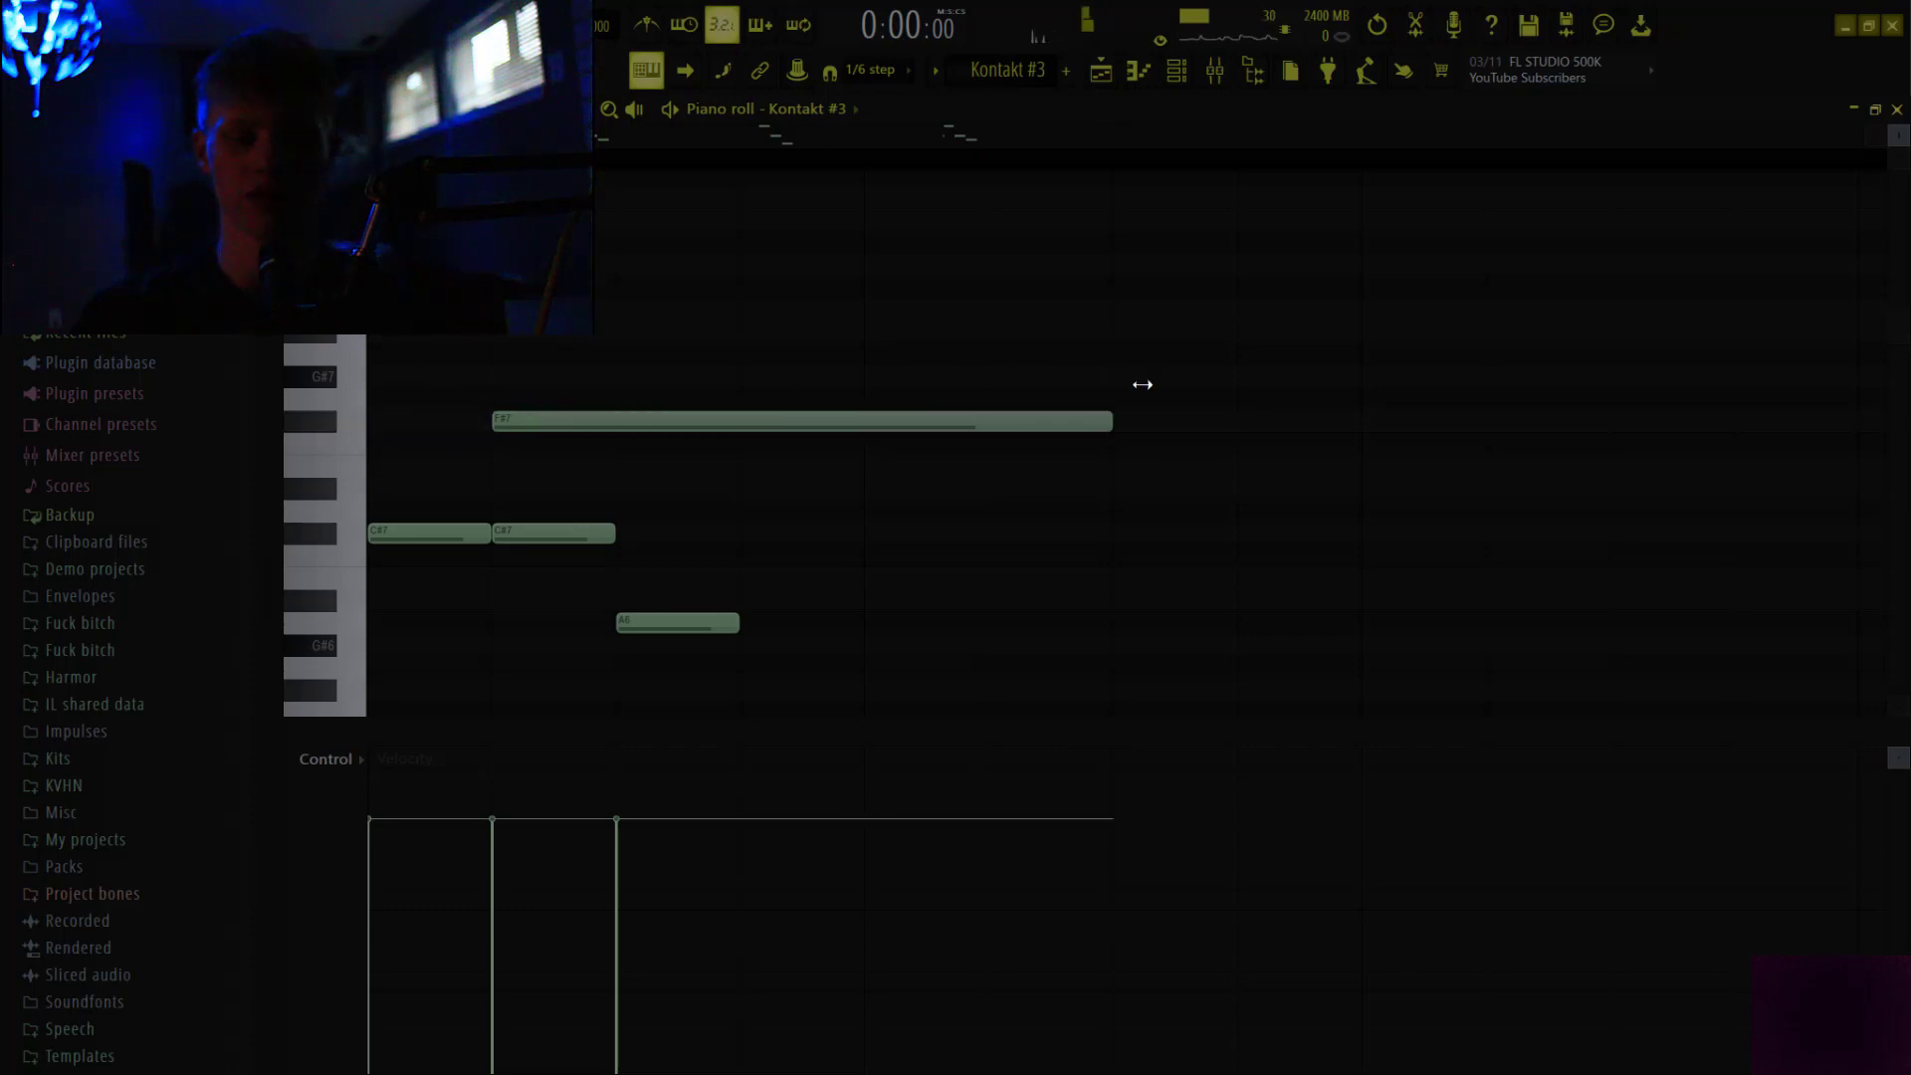
pyautogui.keyDown('ctrl'); pyautogui.keyDown('shift'); pyautogui.click(385, 529); pyautogui.keyUp('shift'); pyautogui.keyUp('ctrl')
pyautogui.keyDown('ctrl'); pyautogui.keyDown('shift'); pyautogui.click(555, 422); pyautogui.keyUp('shift'); pyautogui.keyUp('ctrl')
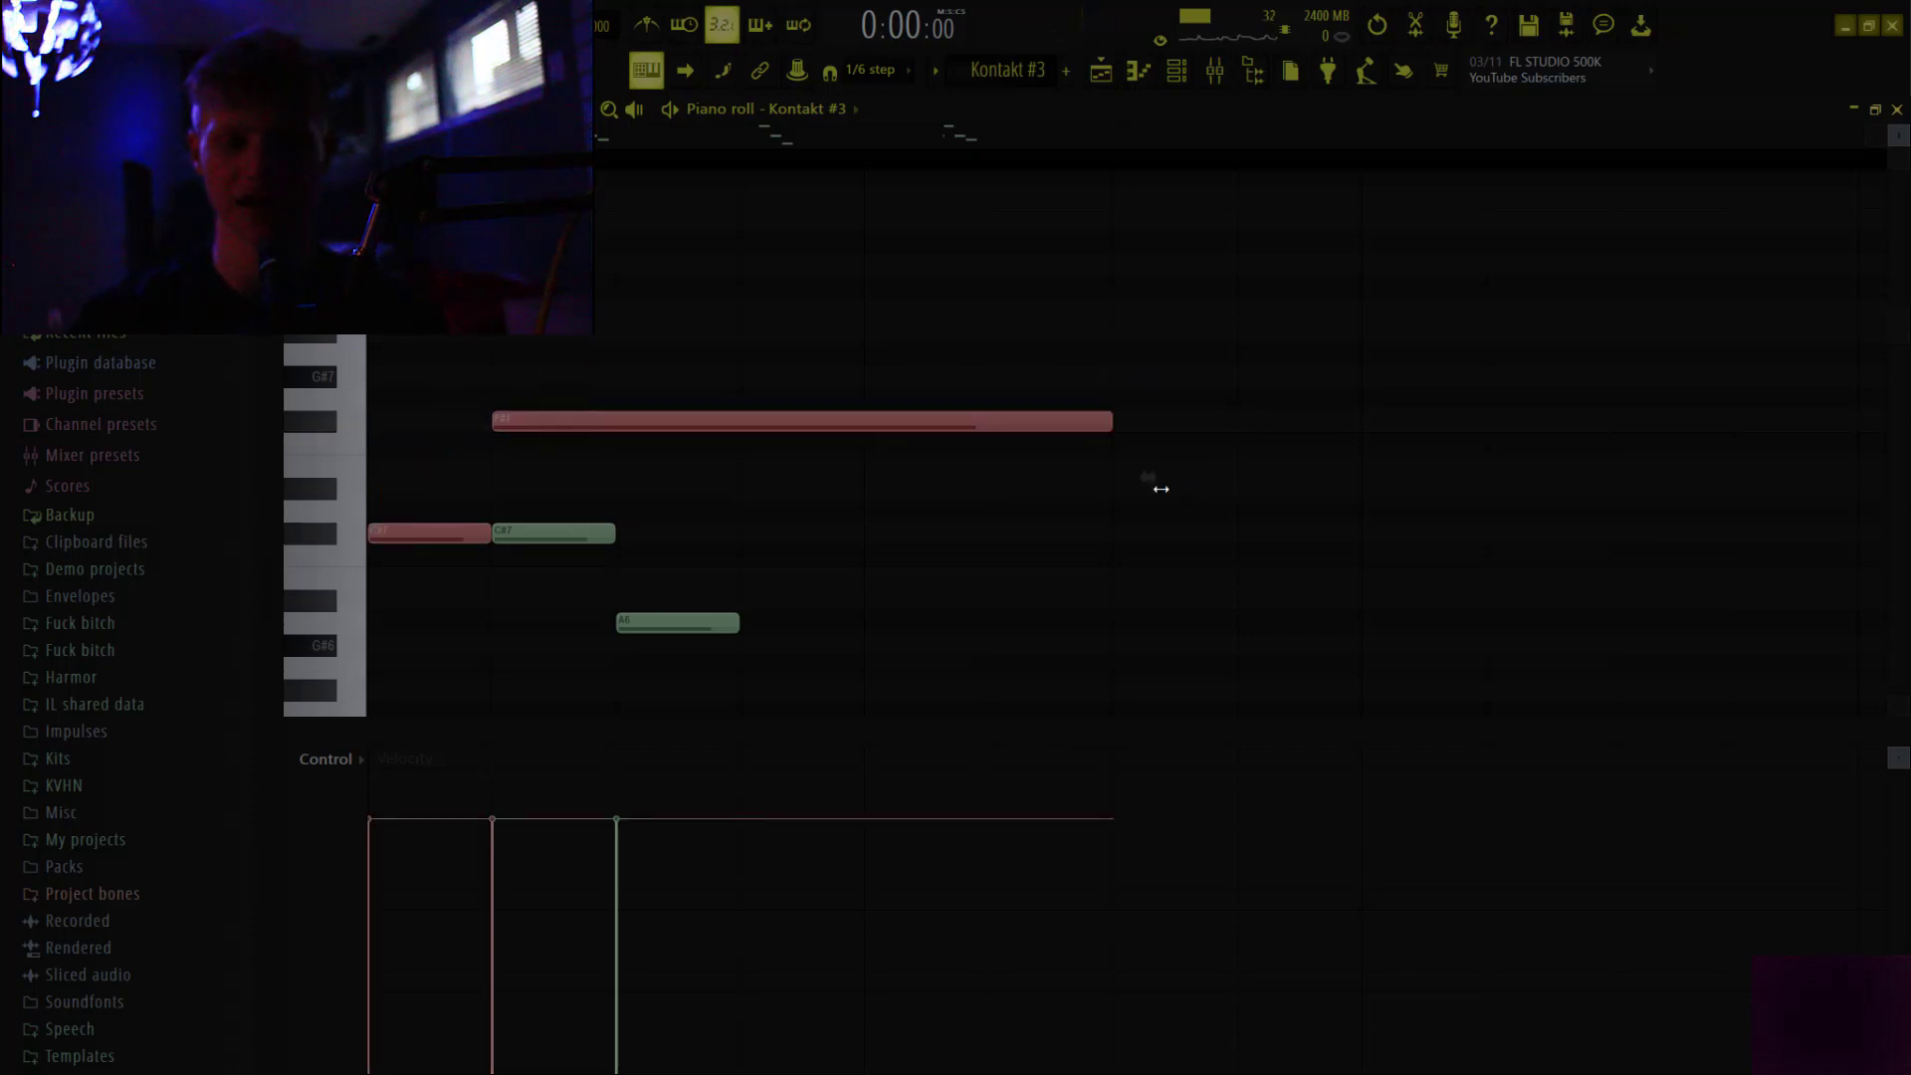
pyautogui.moveTo(1144, 478); pyautogui.dragTo(490, 480)
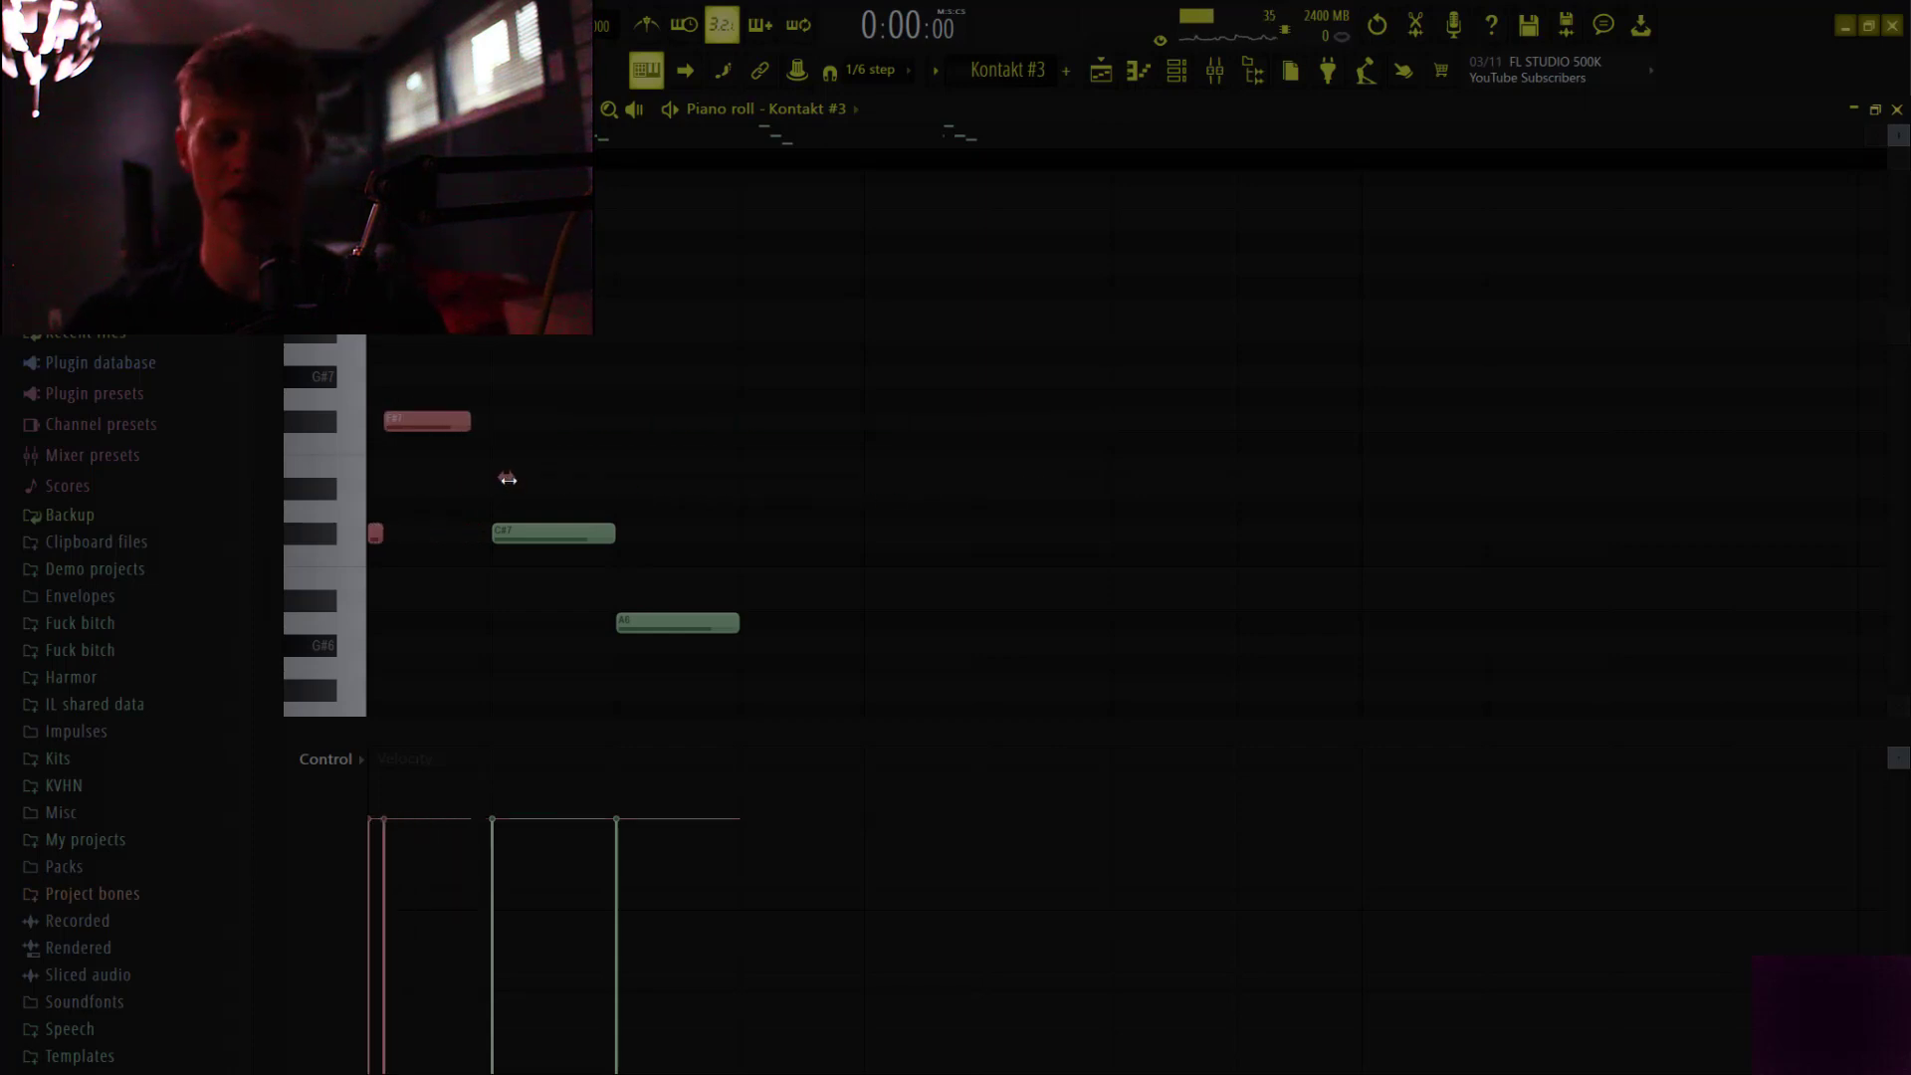
# Undo the shortening and selection of the C#7 and F#7 notes in the Kontakt #3 pattern
pyautogui.hotkey('ctrl', 'alt', 'z')
pyautogui.hotkey('ctrl', 'alt', 'z')
pyautogui.hotkey('ctrl', 'alt', 'z')
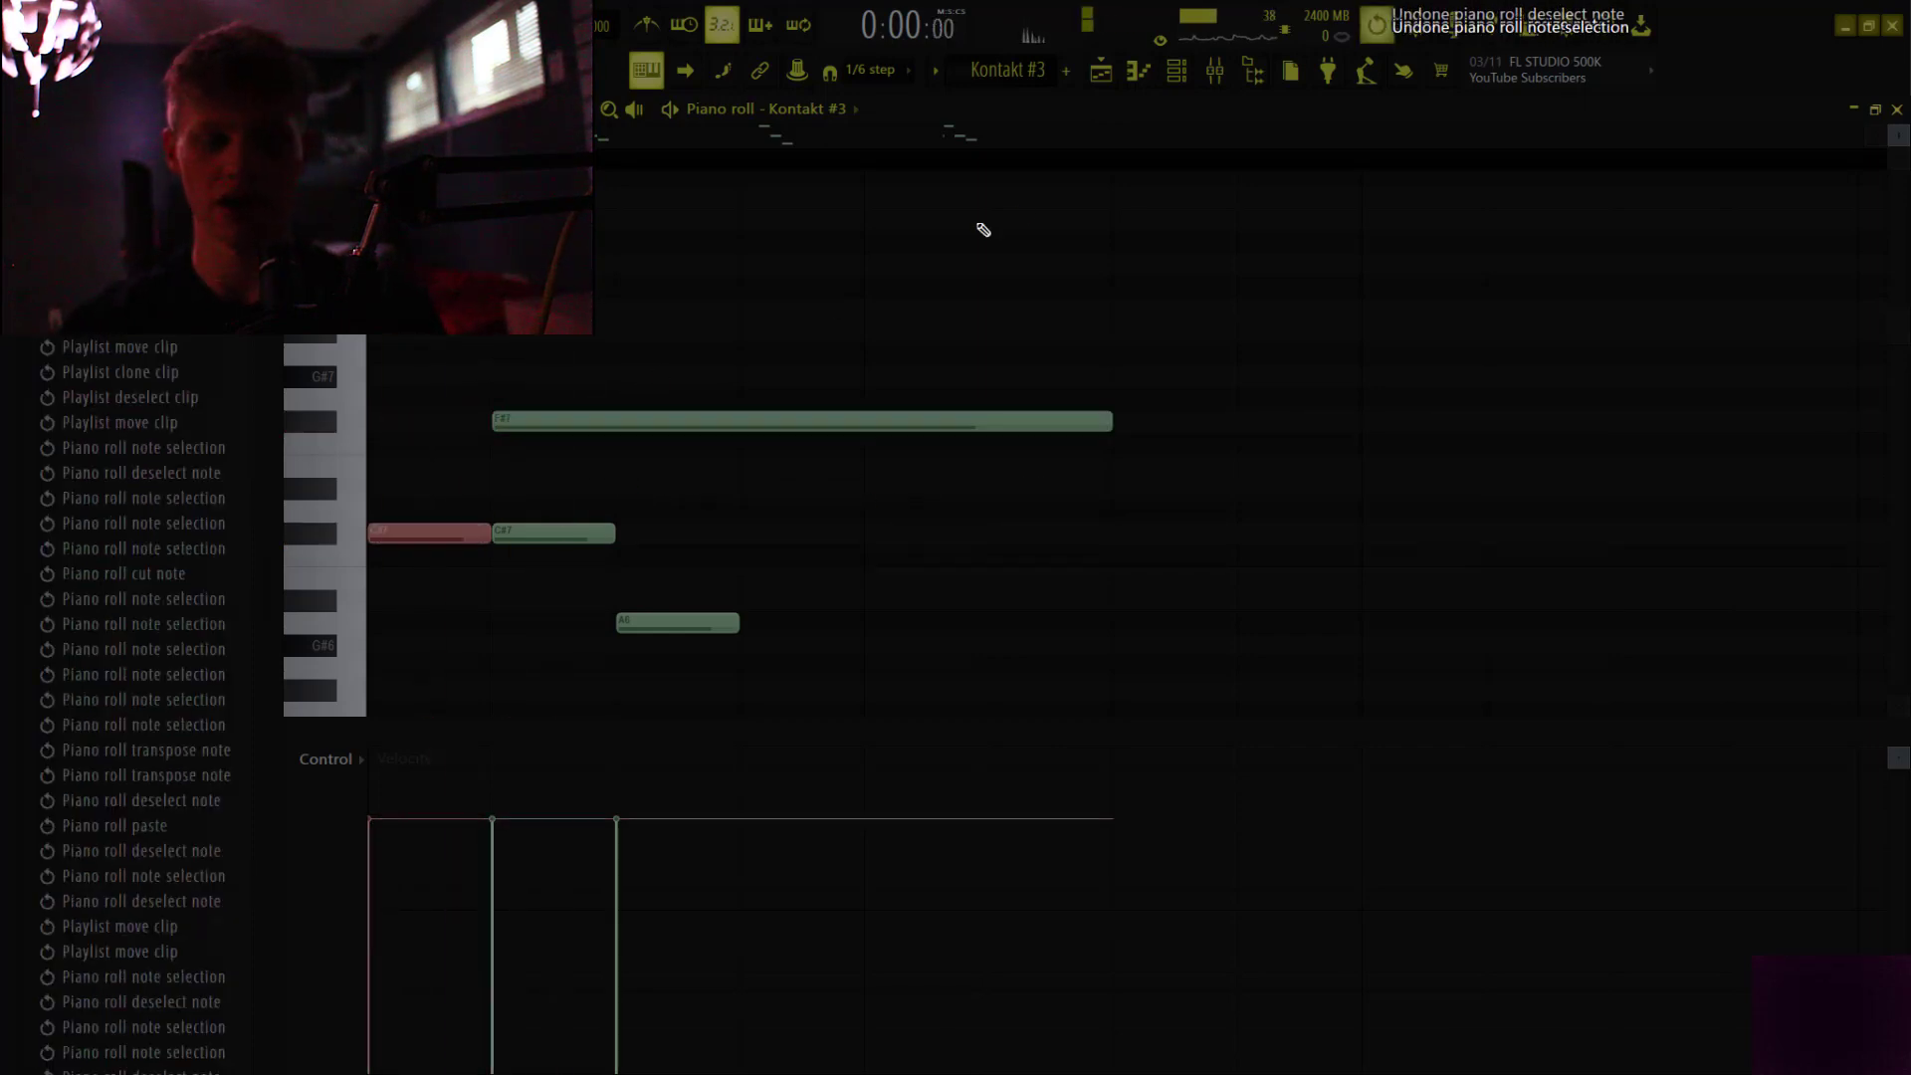
pyautogui.hotkey('ctrl', 'alt', 'z')
# Solo the Kontakt #2 track in the playlist with the playhead at bar 5, and view the instrument on its channel
pyautogui.press('F5')
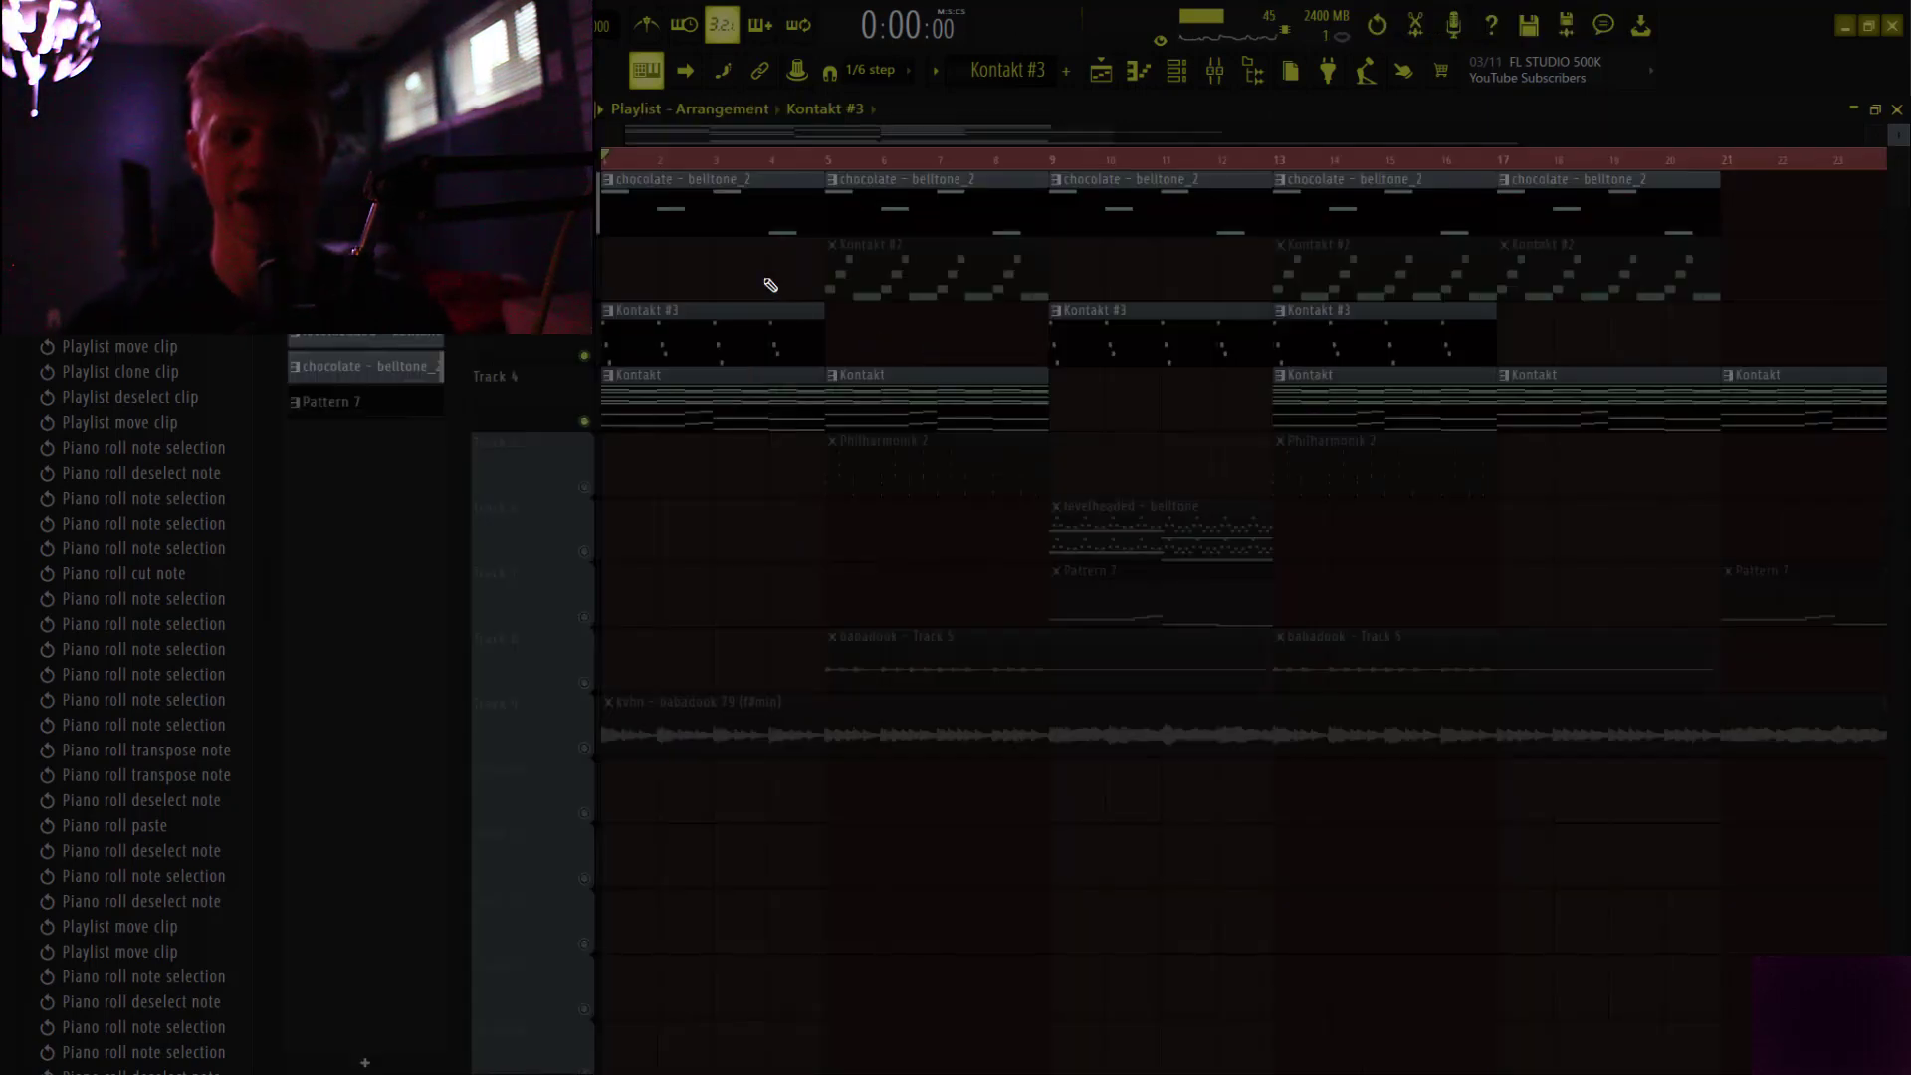
pyautogui.rightClick(585, 290)
pyautogui.click(830, 162)
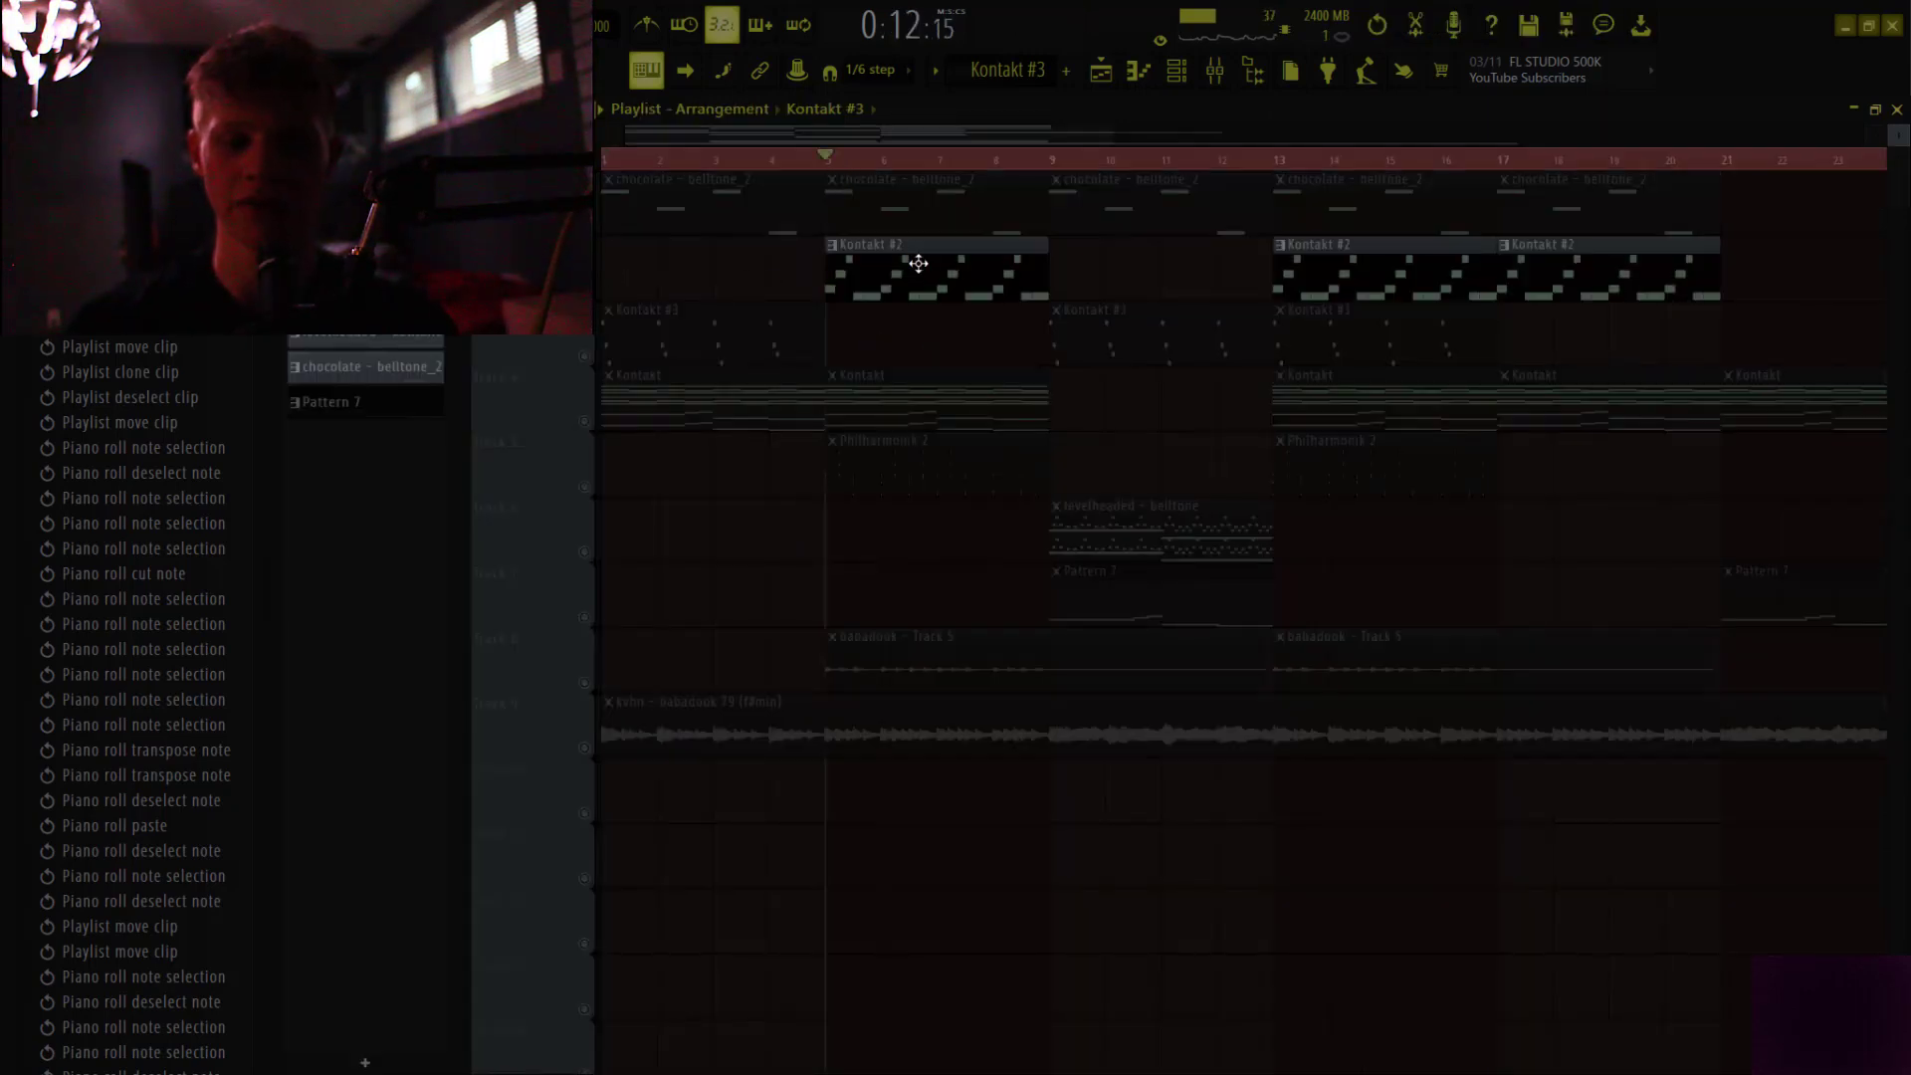
pyautogui.click(1177, 69)
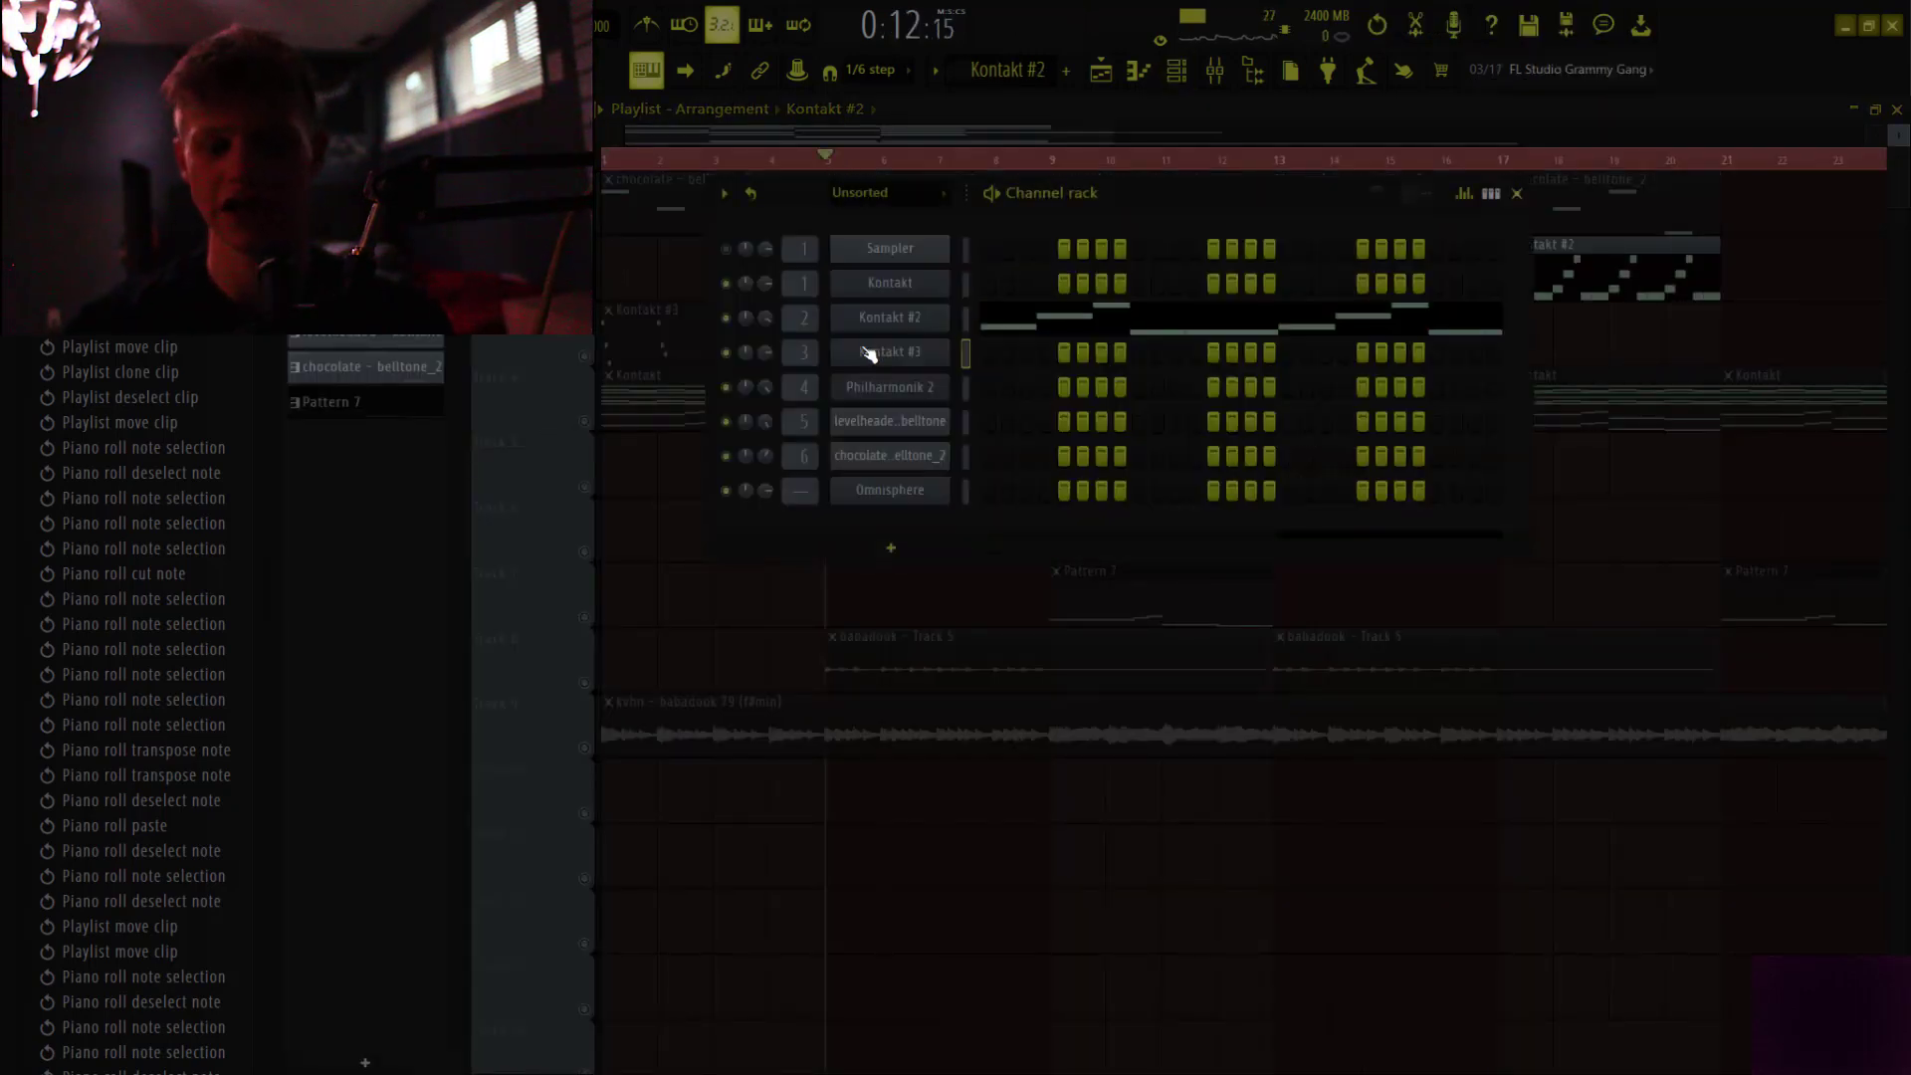
pyautogui.click(913, 317)
pyautogui.click(1330, 277)
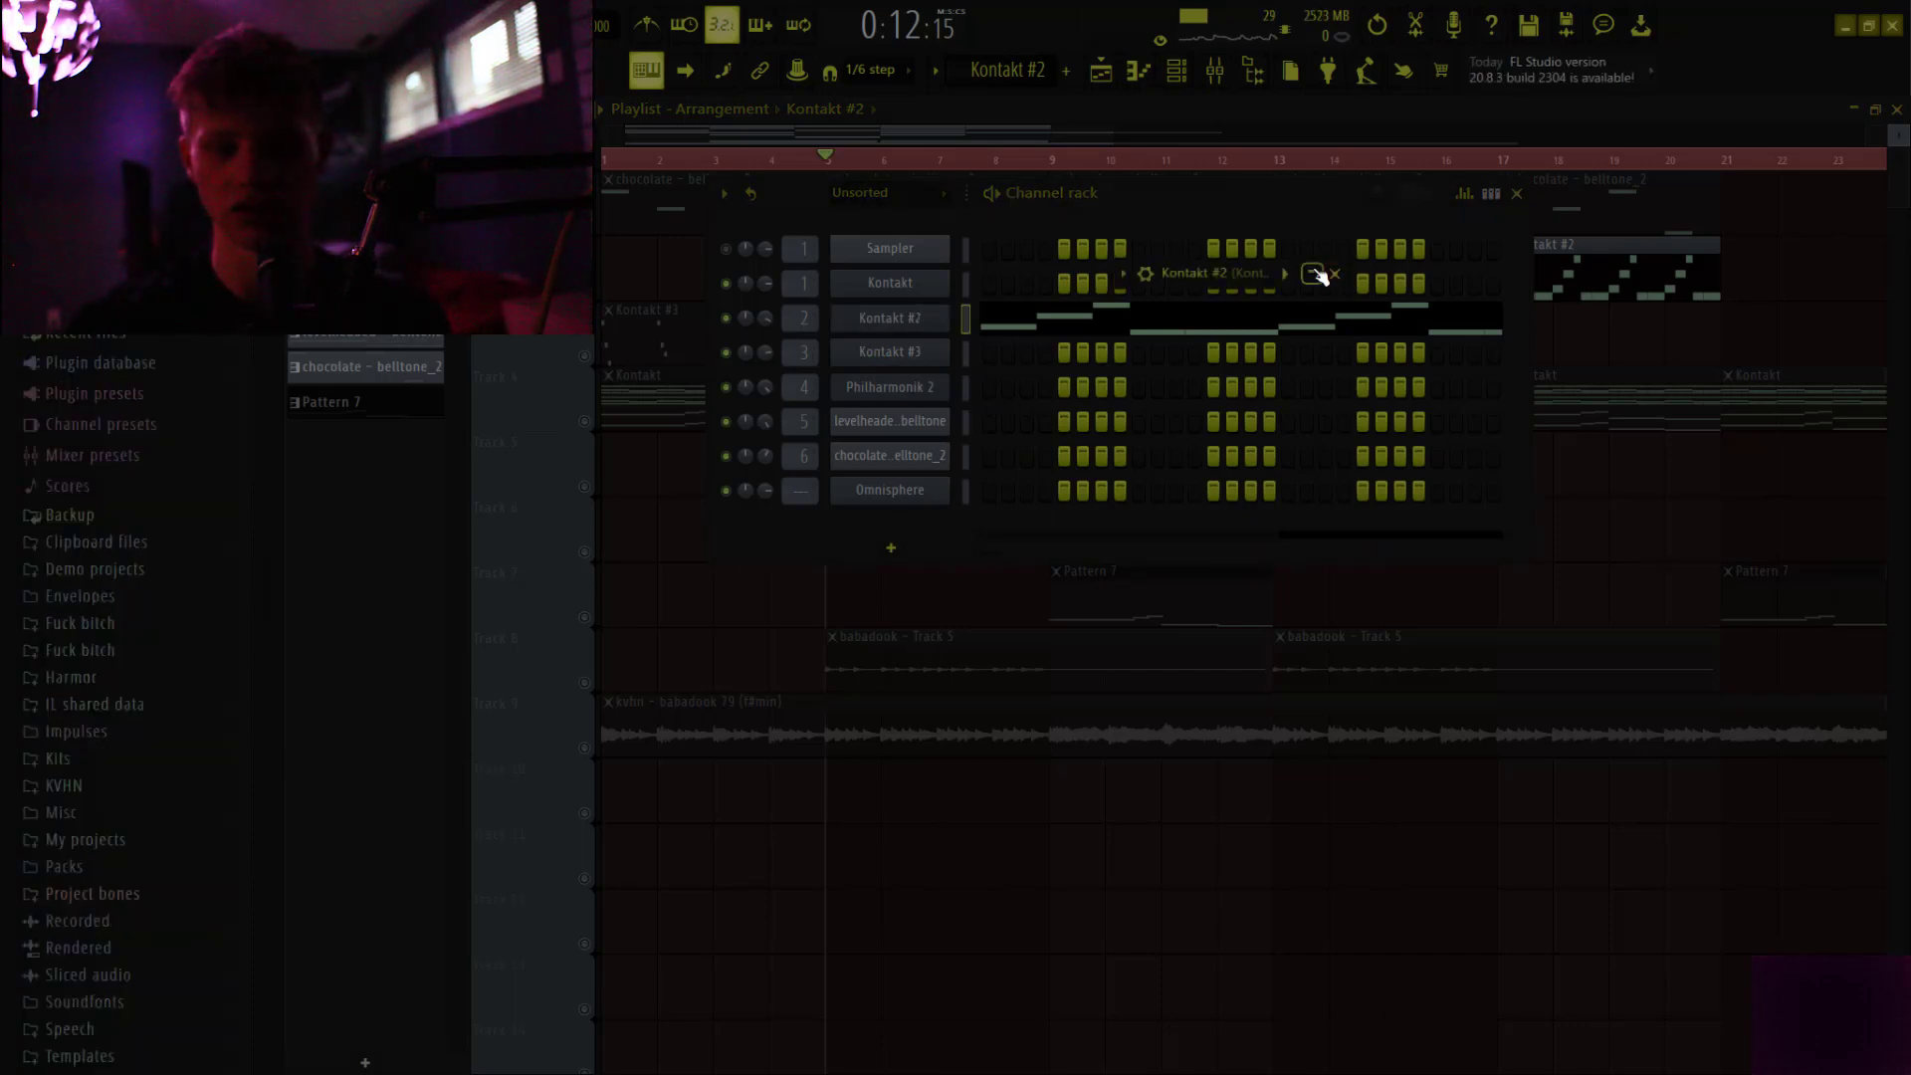
# Try flattening all Kontakt #2 notes to C5 in the piano roll to hear the bare rhythm, and undo the change
pyautogui.click(1033, 305)
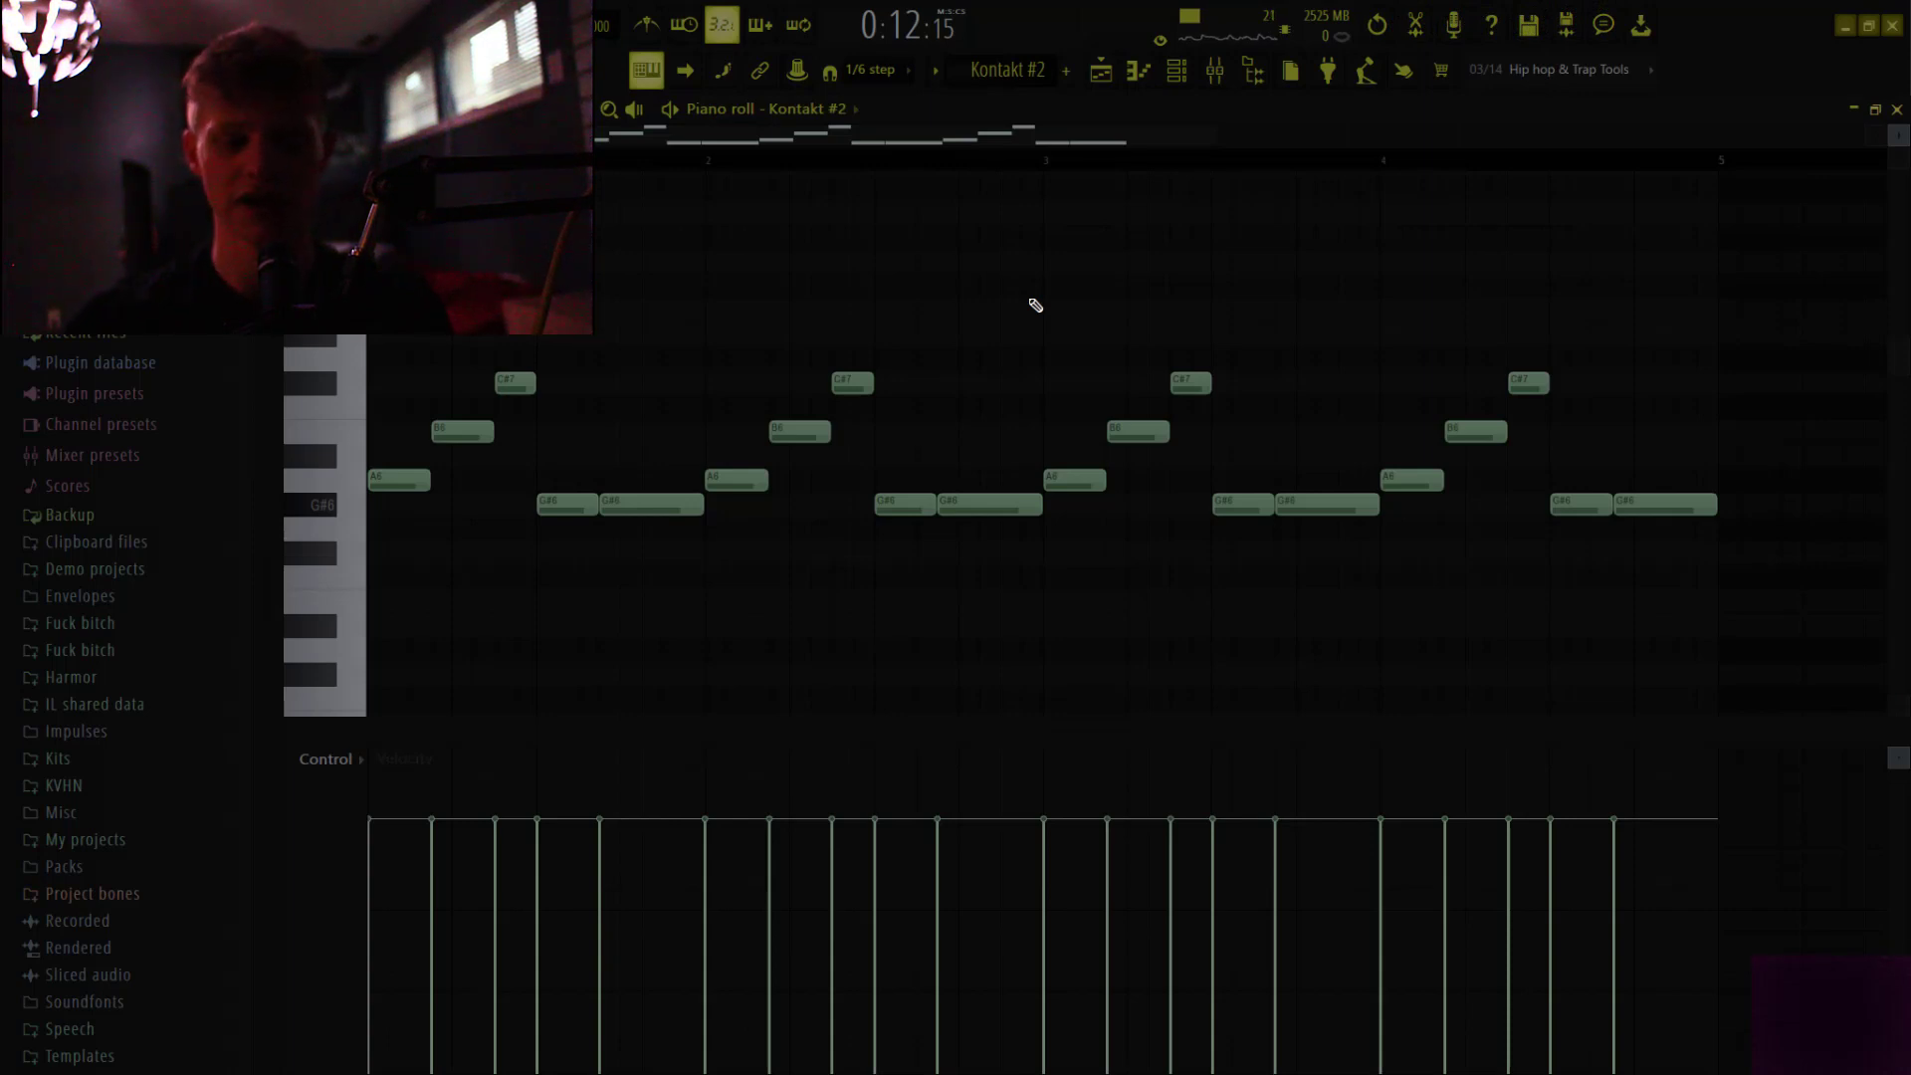
pyautogui.hotkey('ctrl', 'z')
pyautogui.scroll(-6, 1033, 304)
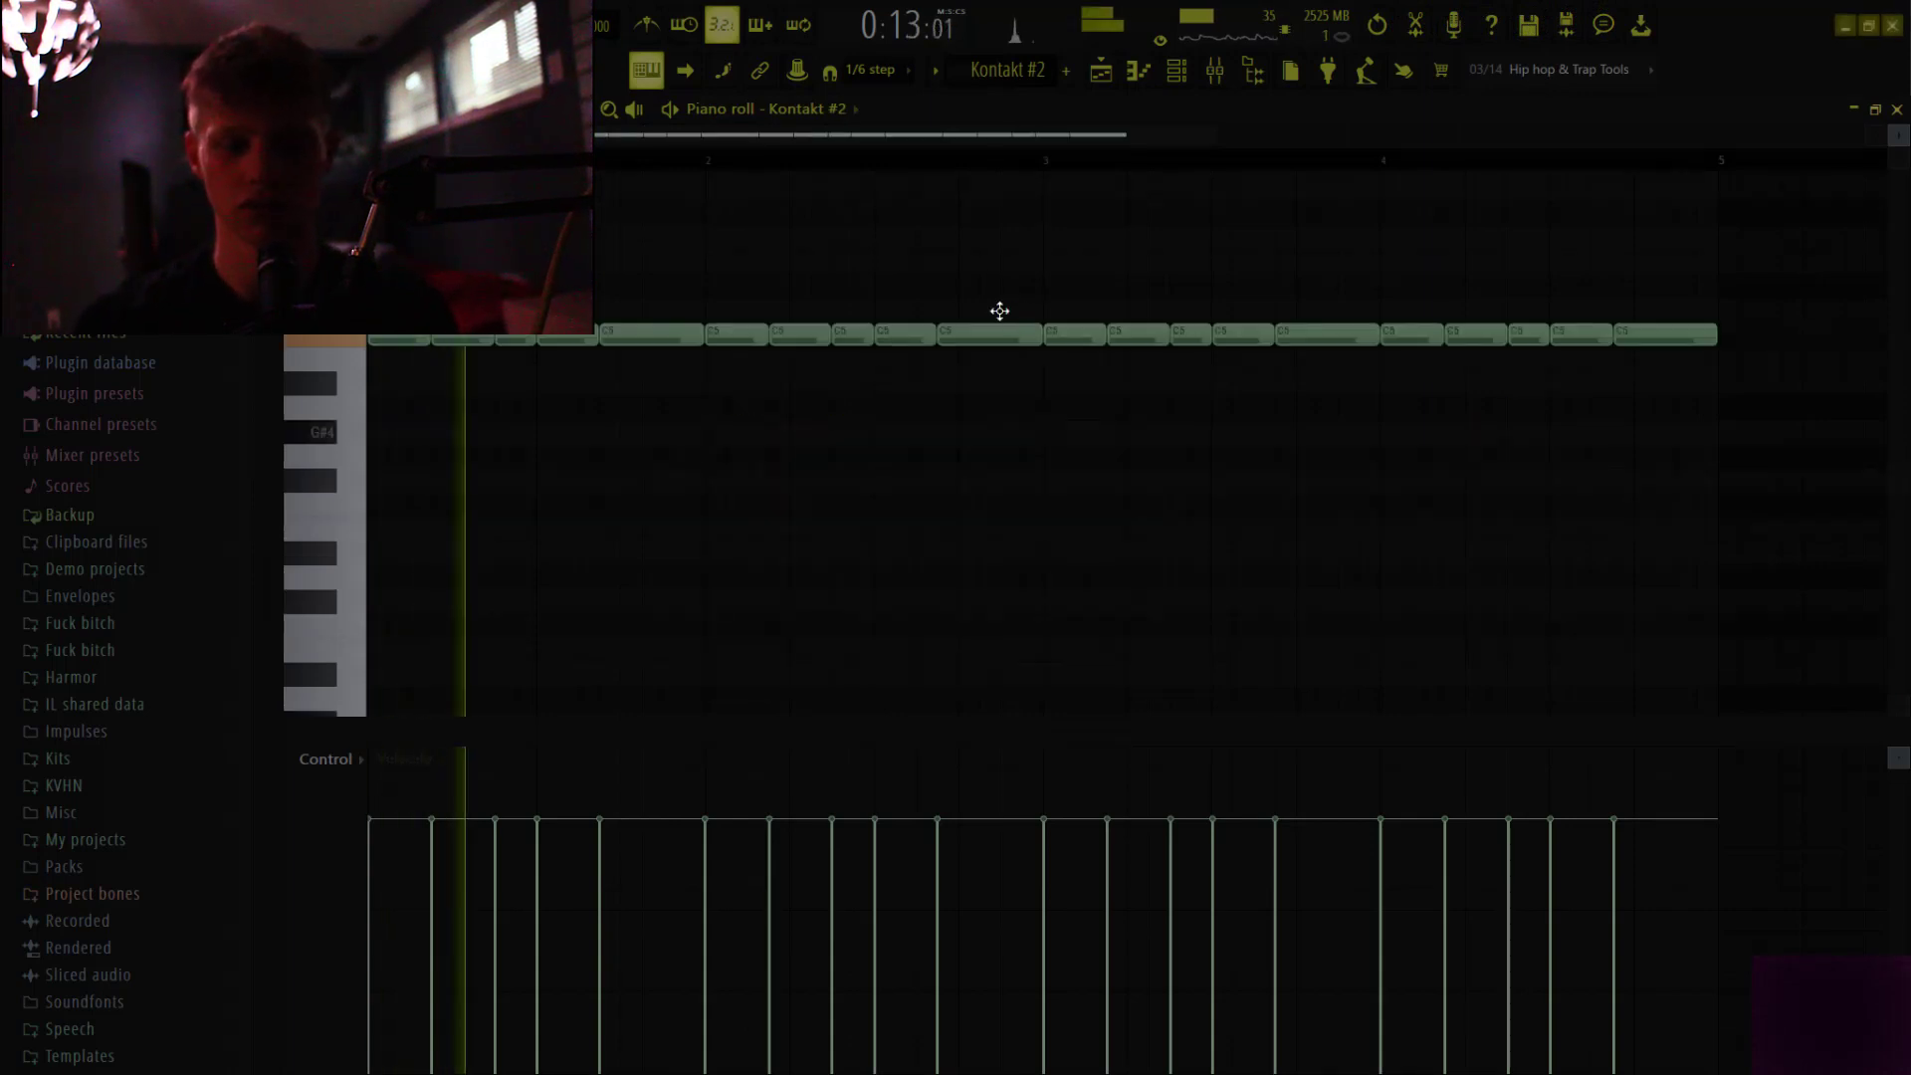
pyautogui.press('space')
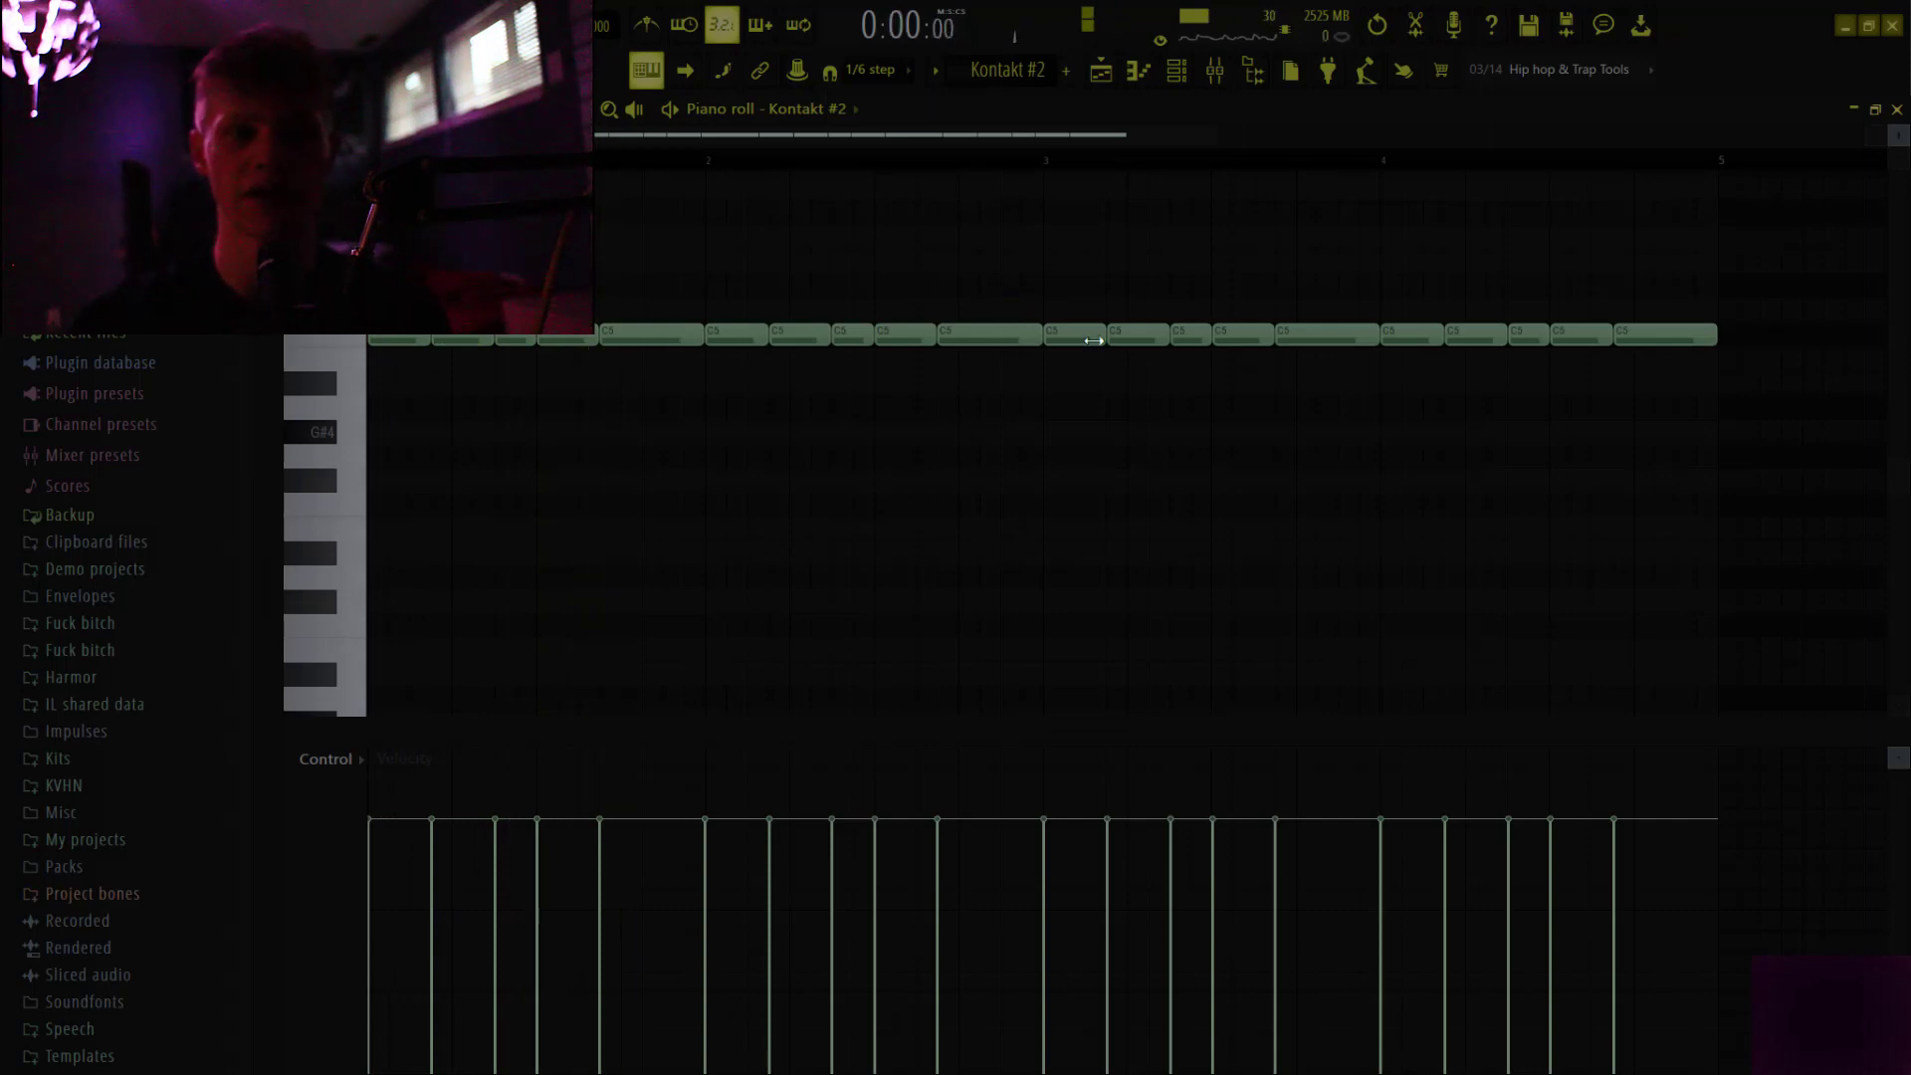
pyautogui.hotkey('ctrl', 'z')
pyautogui.scroll(6, 1125, 371)
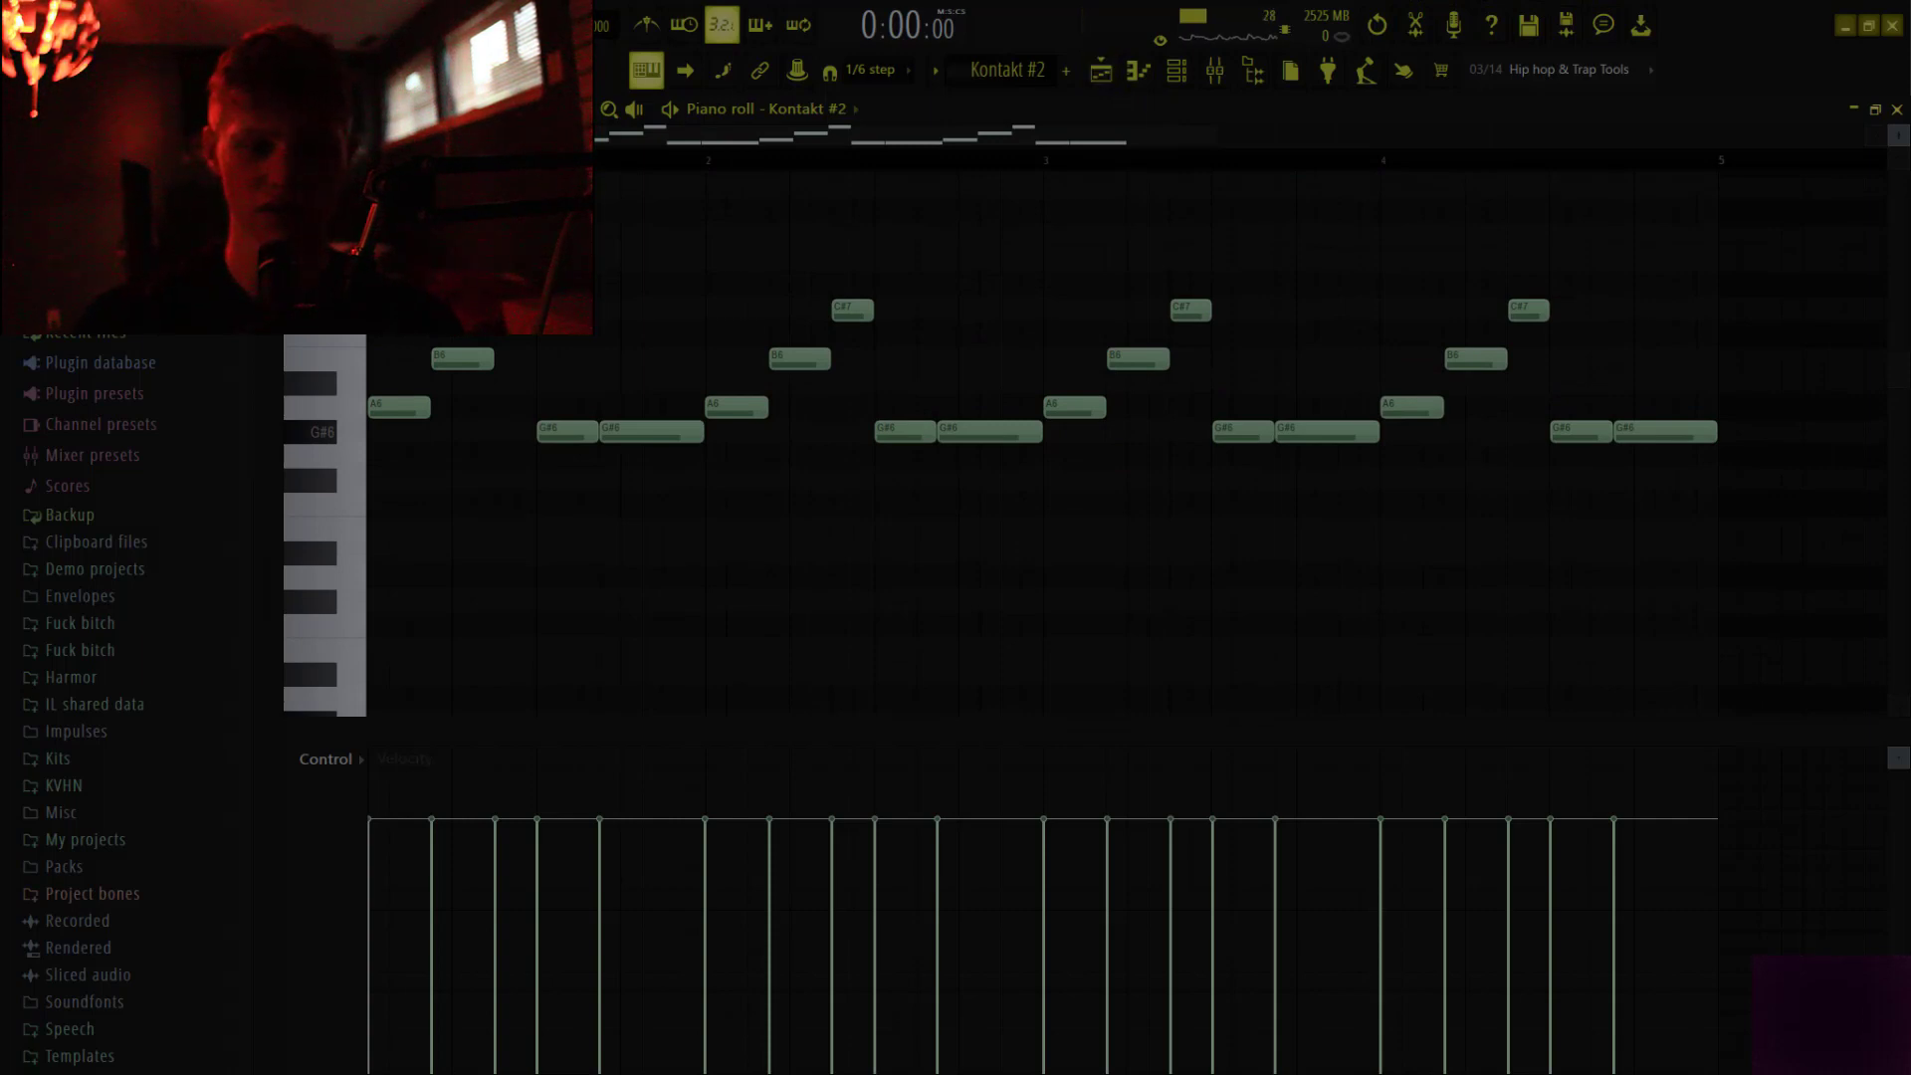
# Play back the Kontakt #2 melody with its original pitches and return to the playlist
pyautogui.press('space')
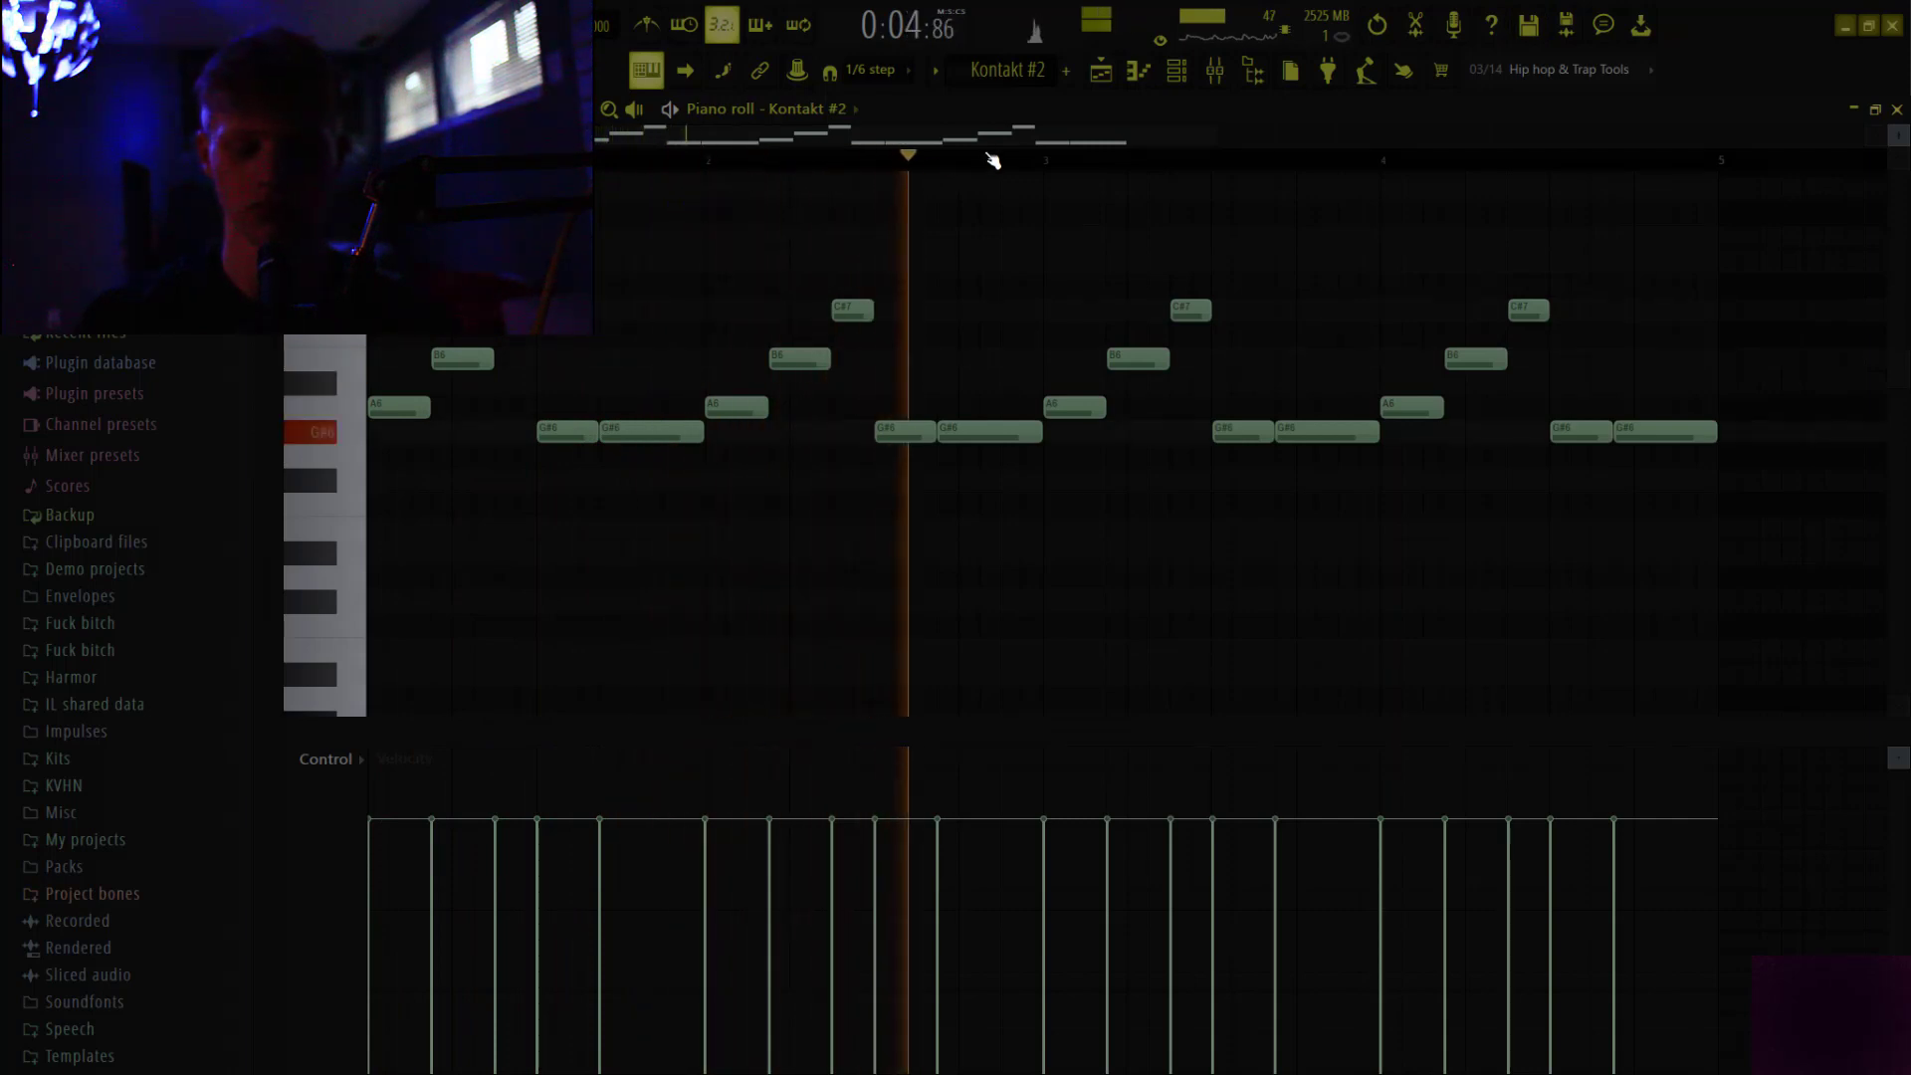
pyautogui.press('space')
pyautogui.click(1138, 70)
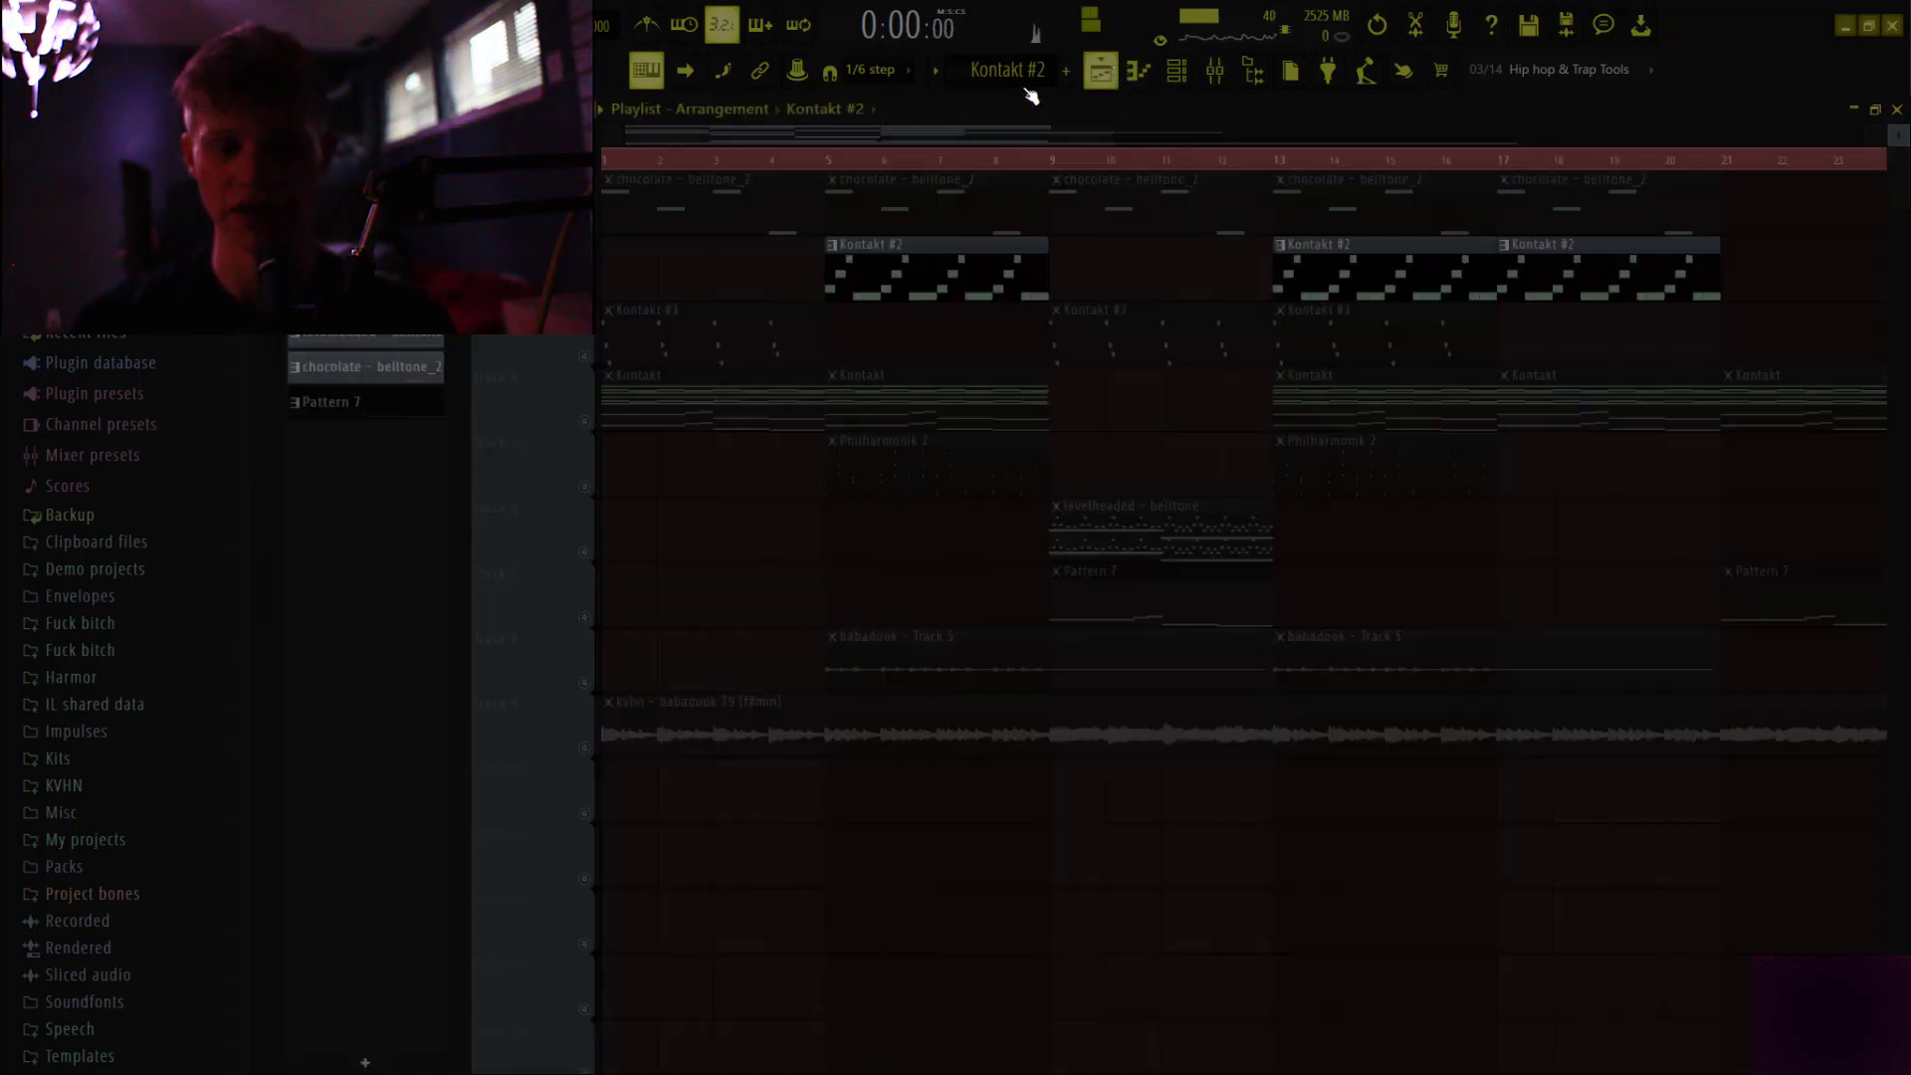
# Unmute Track 4 and play the Kontakt chords together with the Kontakt #2 melody from bar 5
pyautogui.click(829, 164)
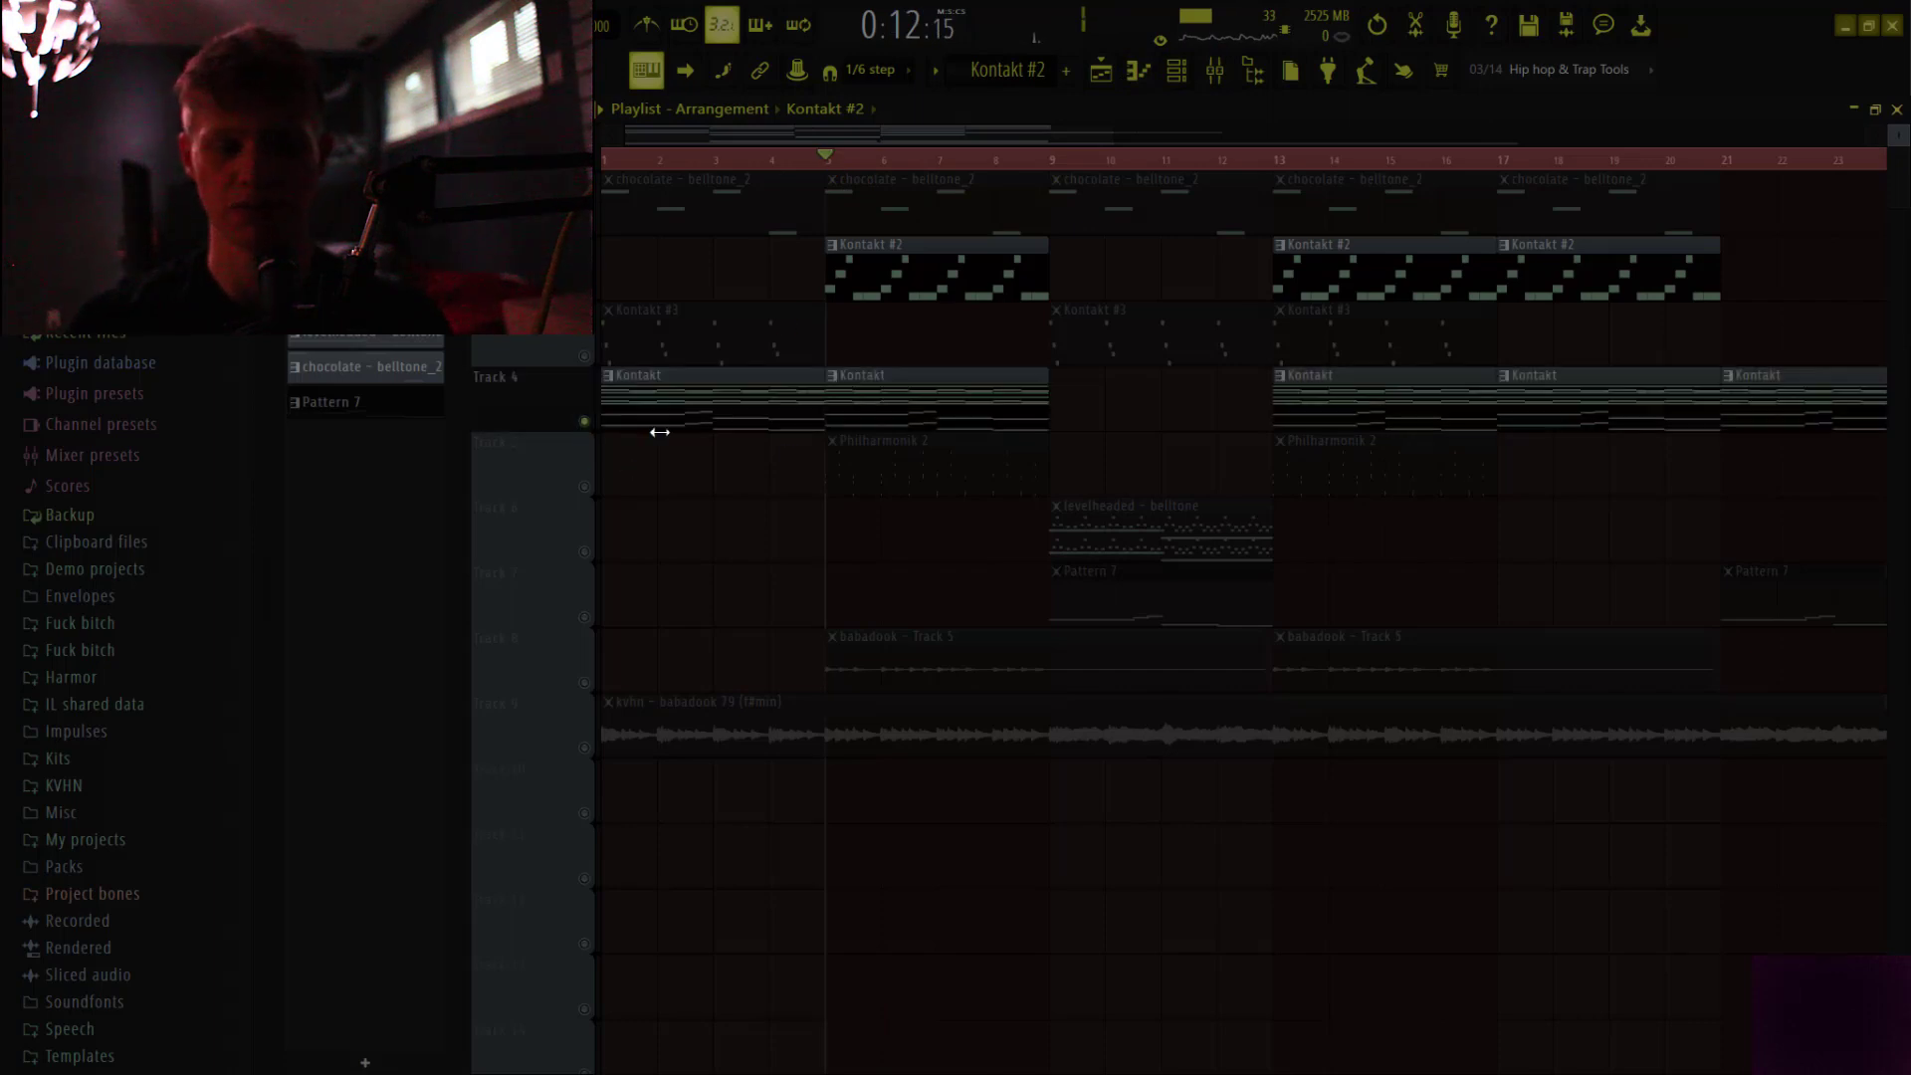
pyautogui.press('space')
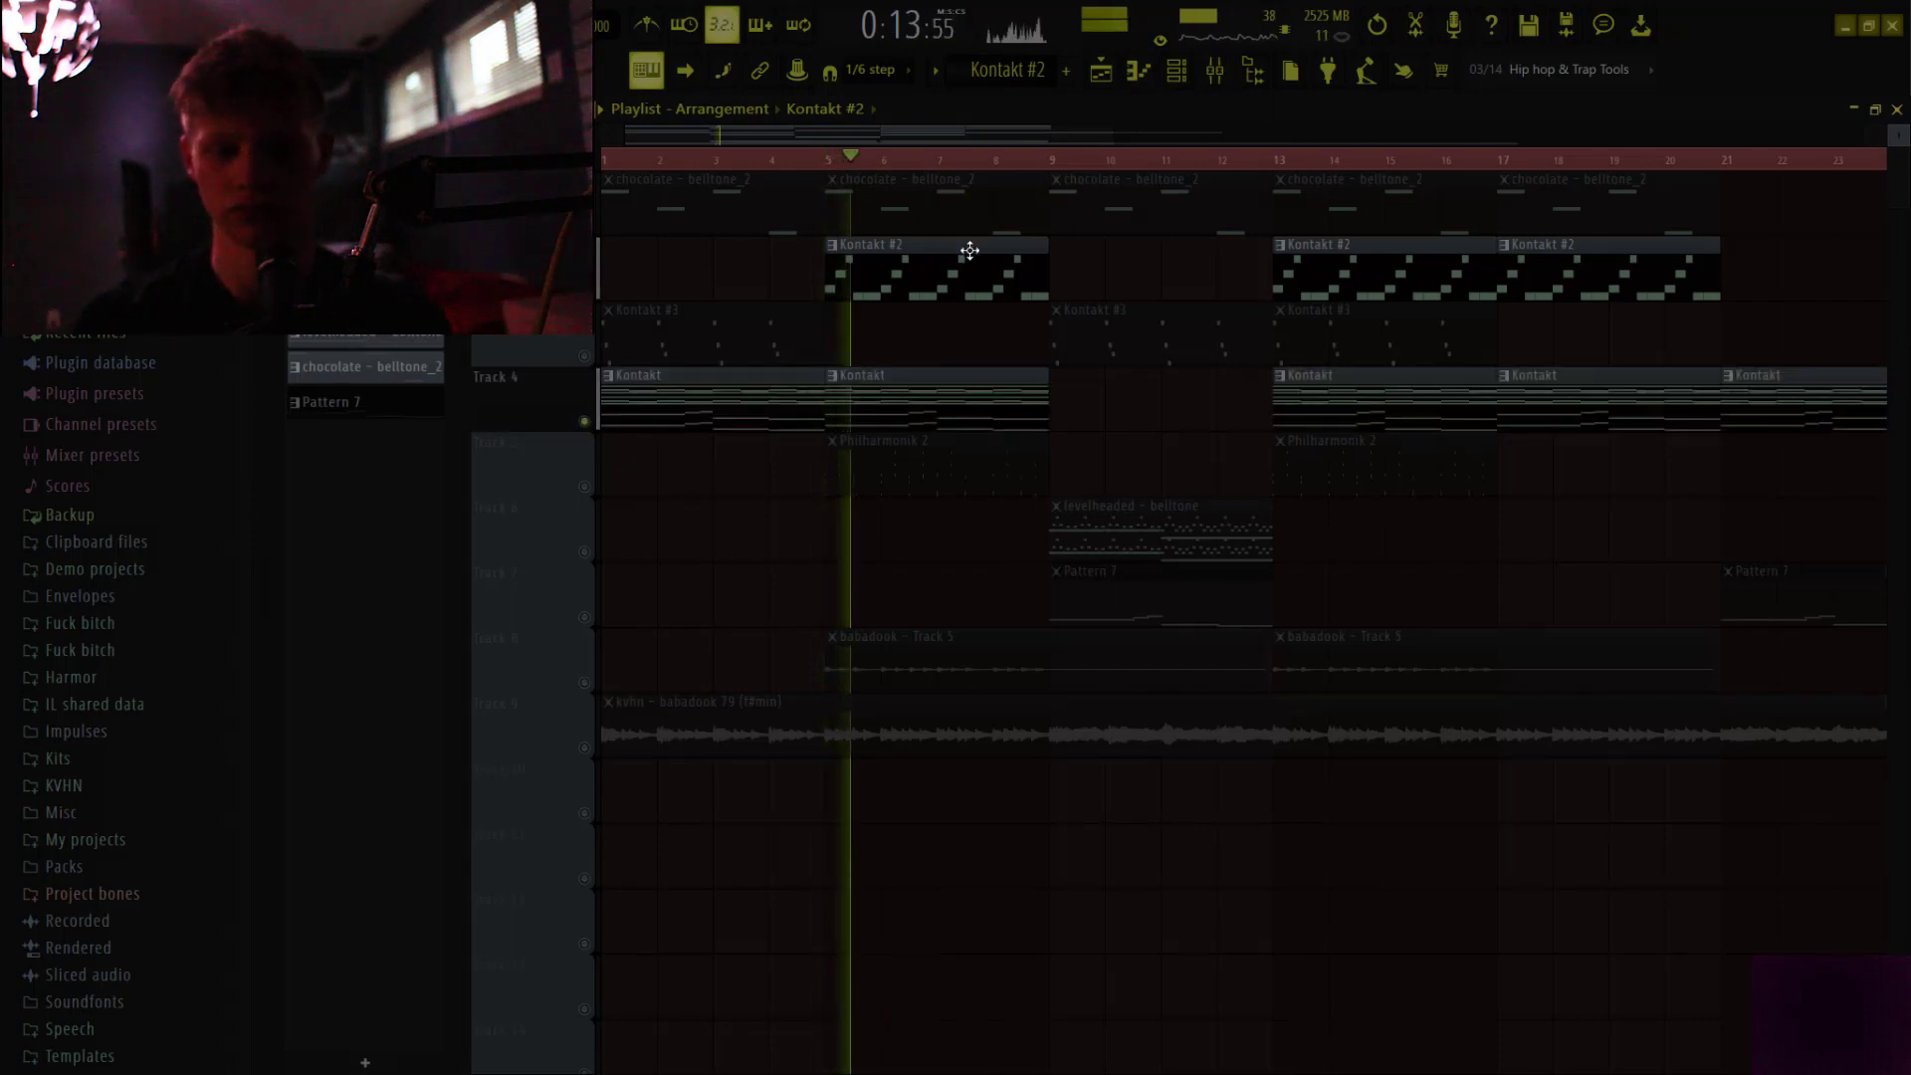
pyautogui.press('space')
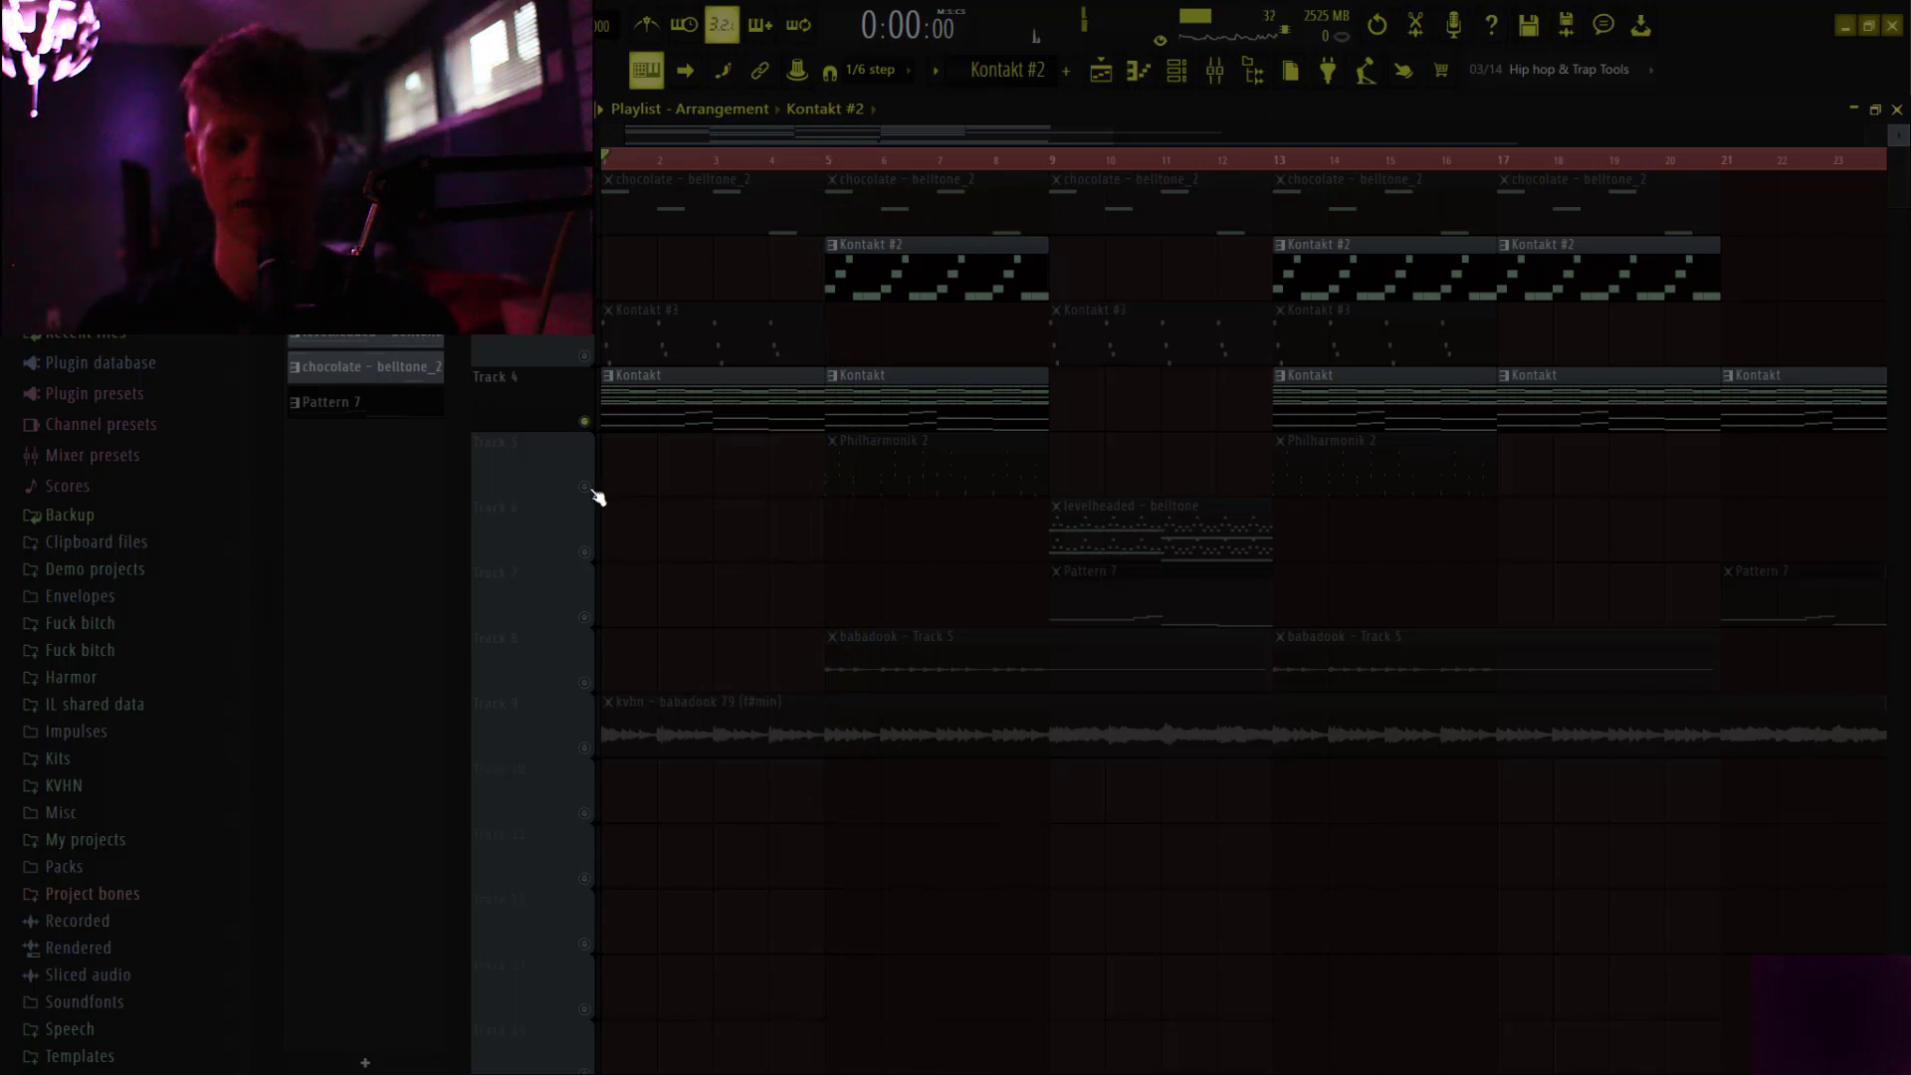
# Set the playhead to bar 5, examine the Philharmonik 2 notes in the piano roll, and return to the playlist
pyautogui.click(838, 162)
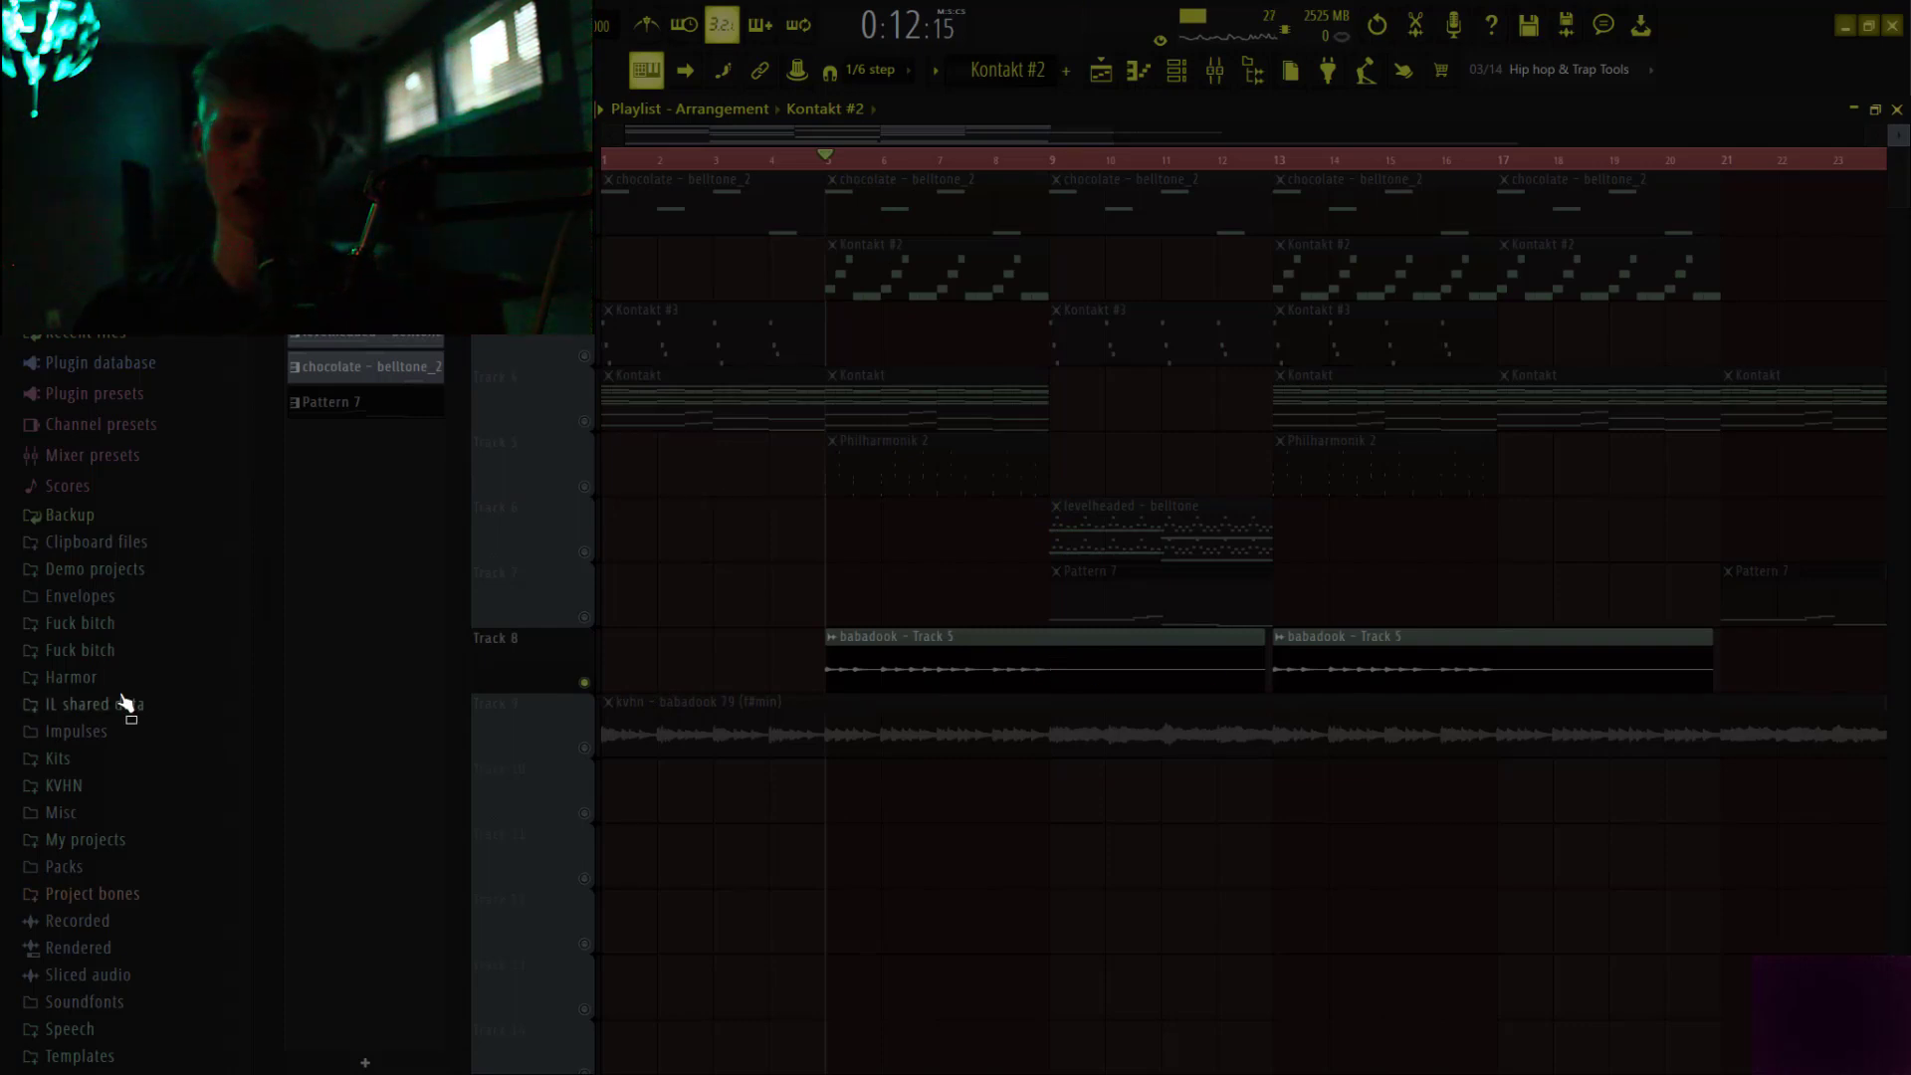
pyautogui.doubleClick(856, 474)
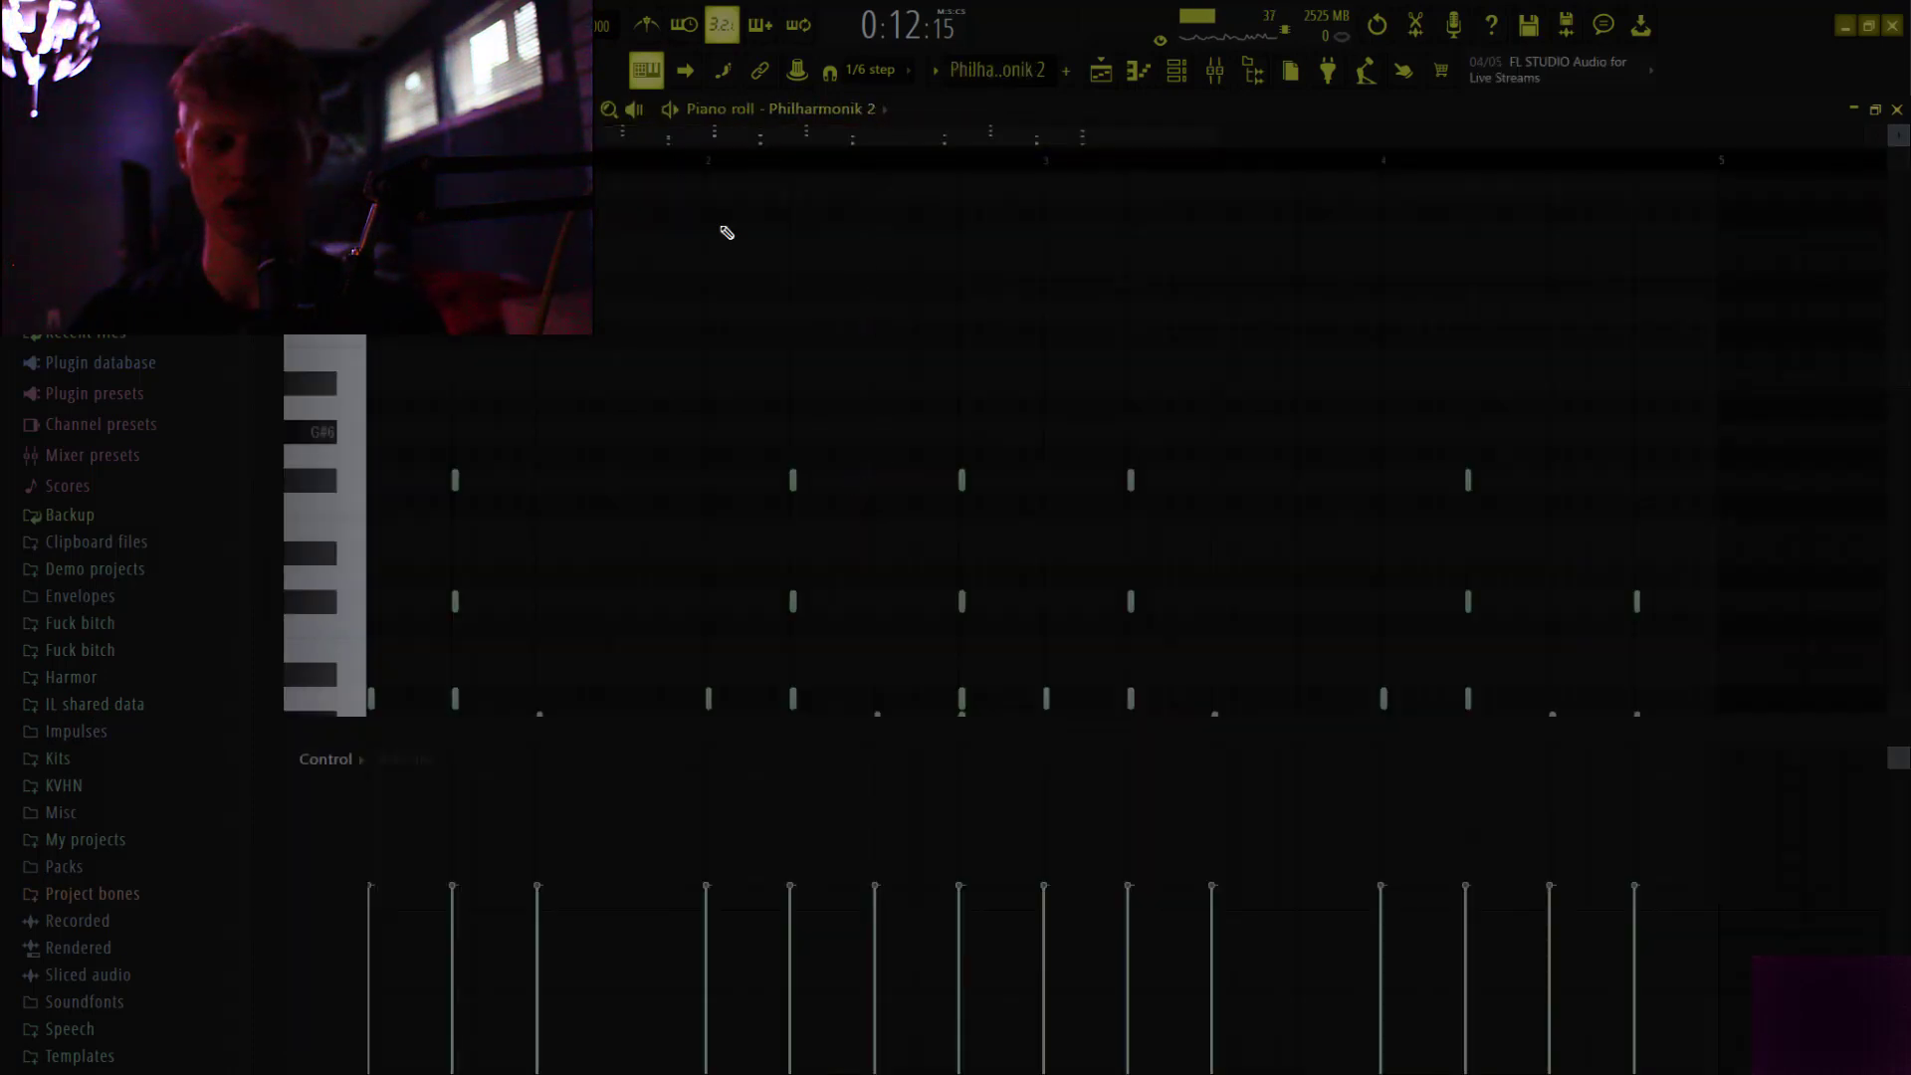
pyautogui.scroll(-4, 771, 314)
pyautogui.scroll(2, 776, 284)
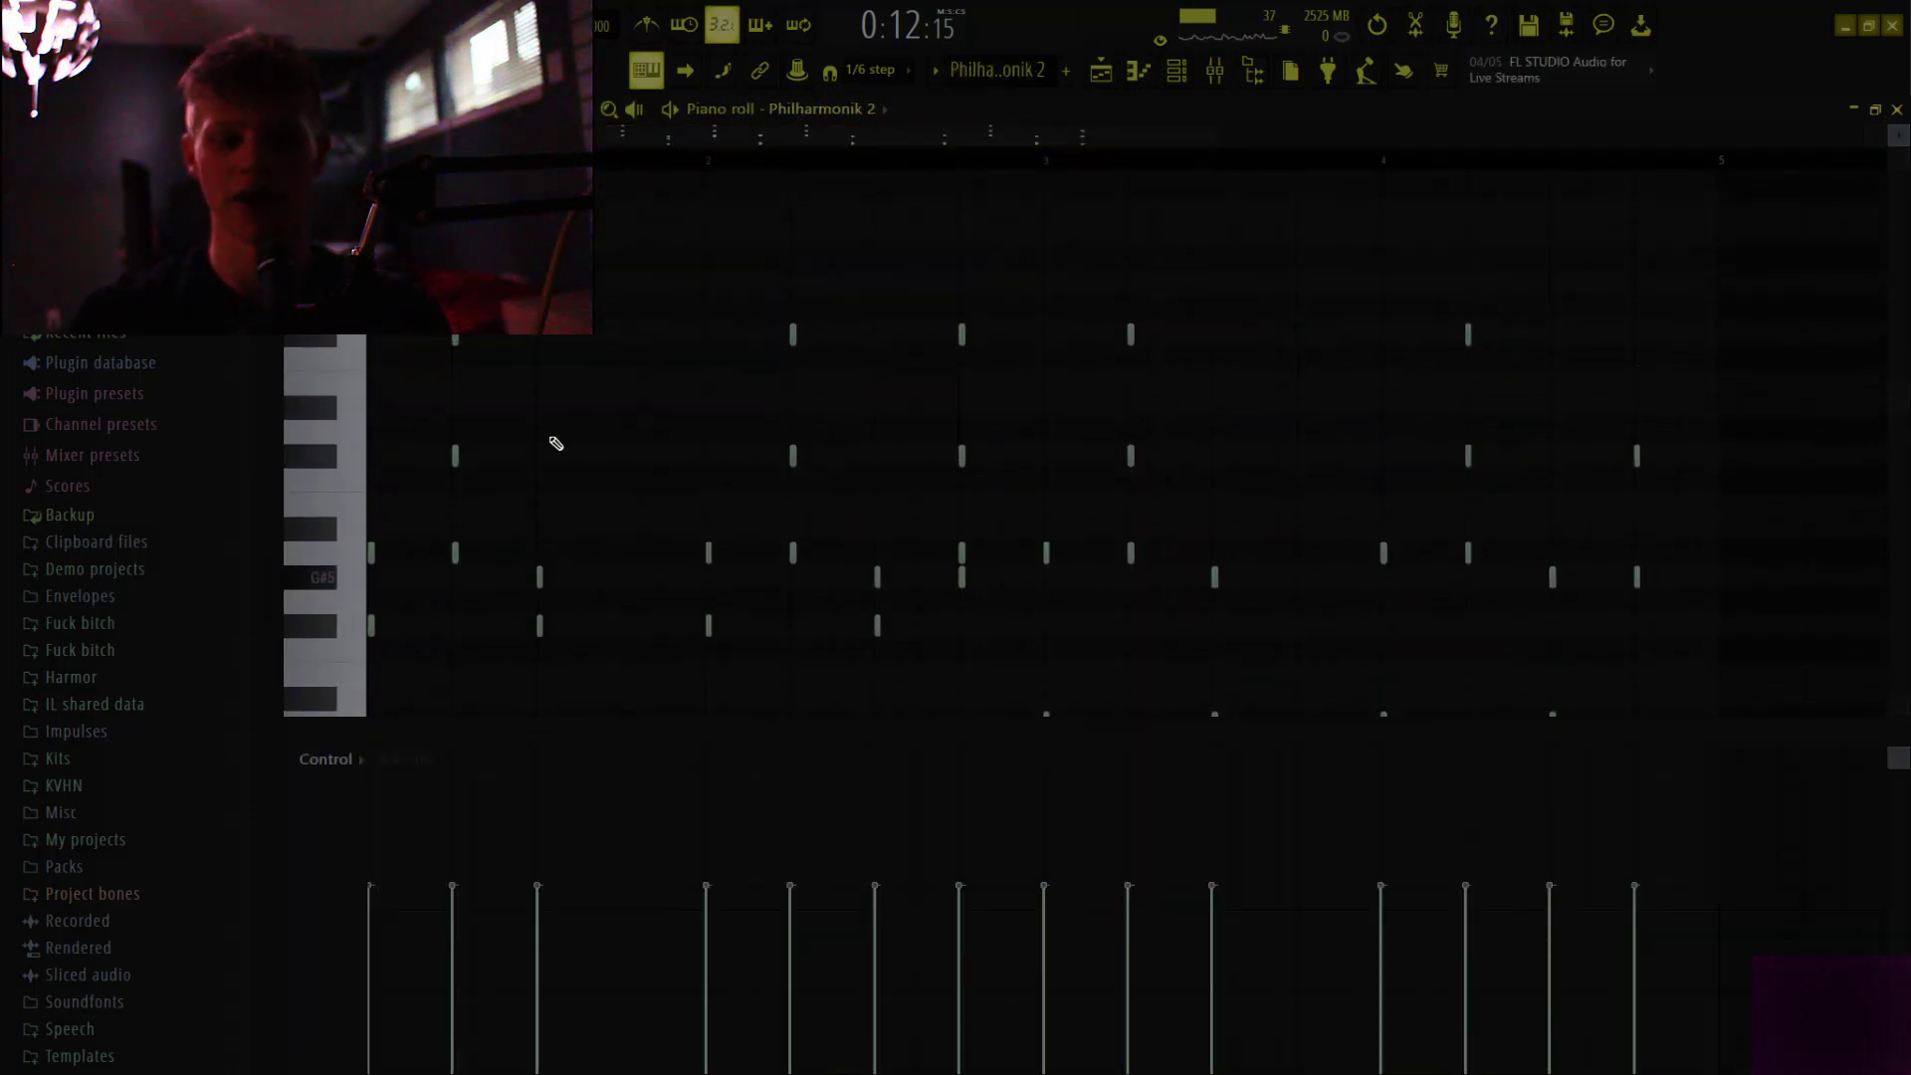
pyautogui.scroll(-2, 1146, 407)
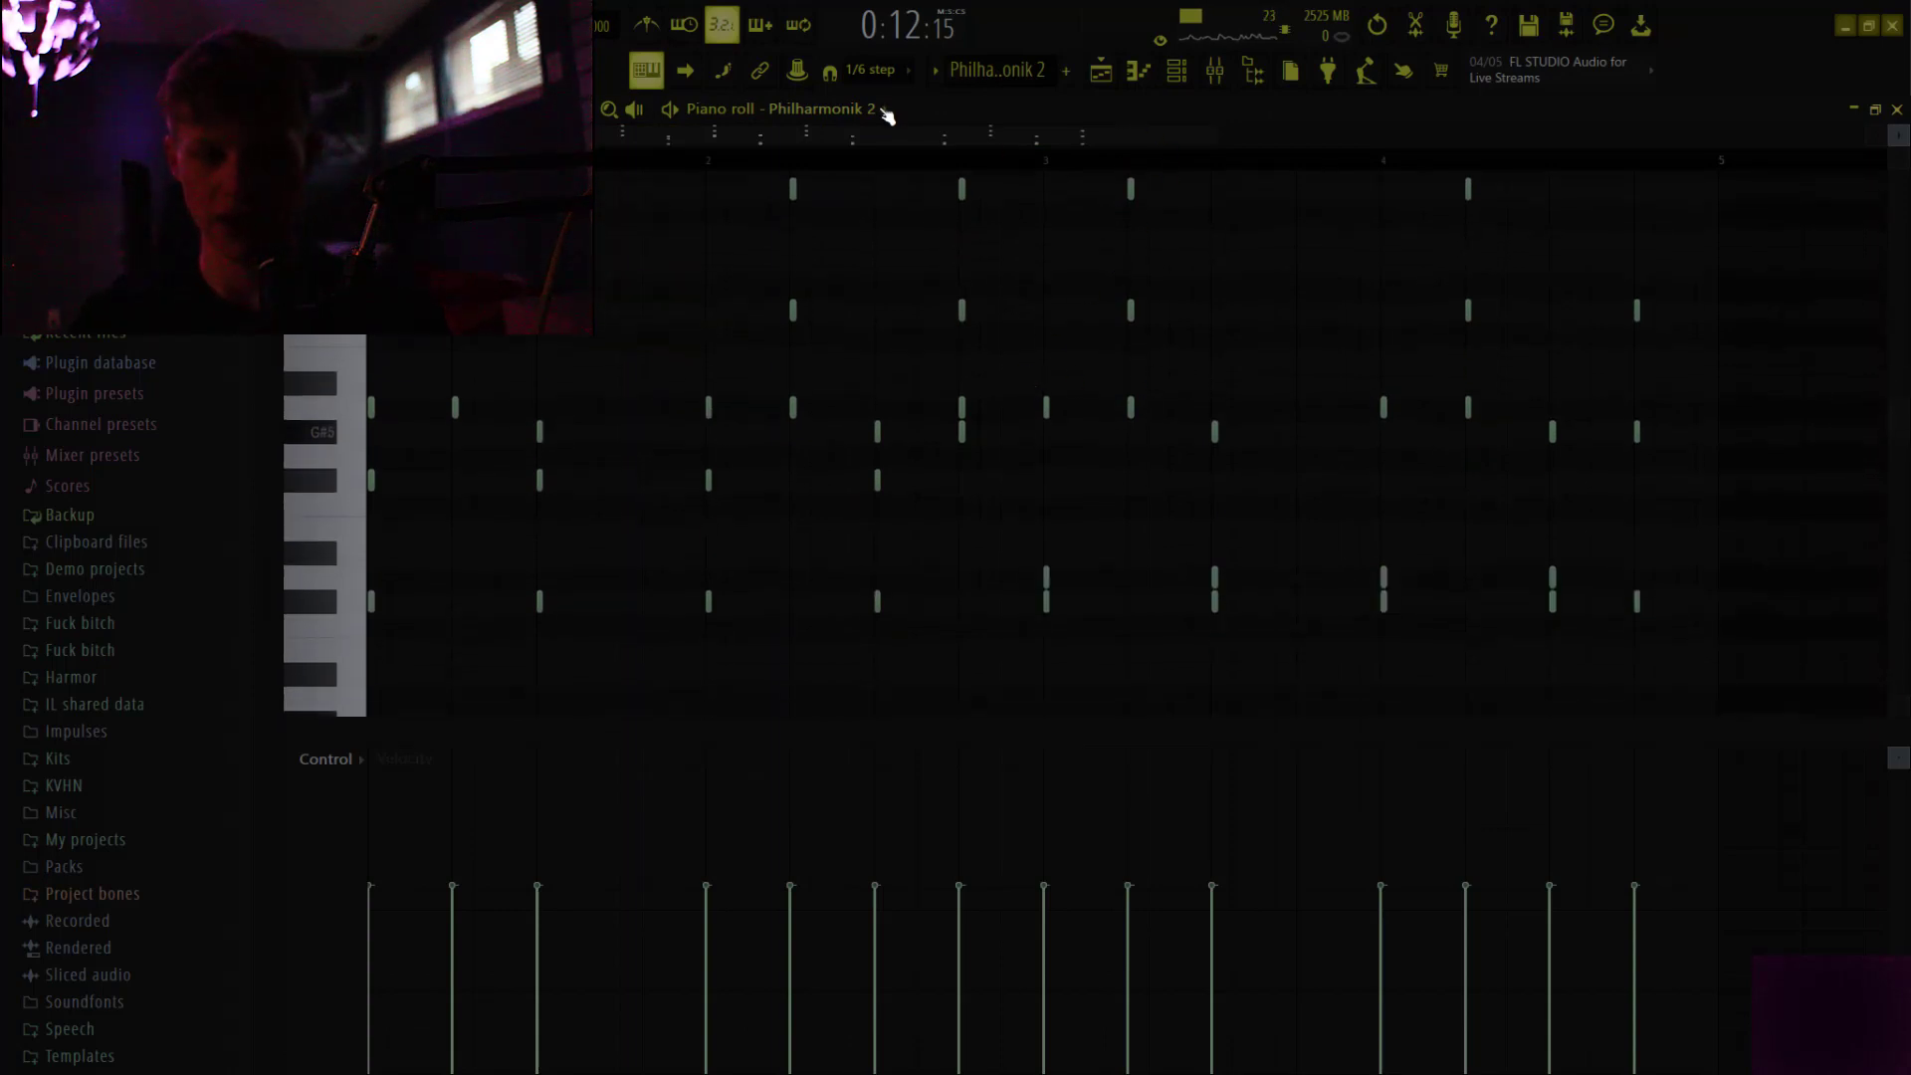
pyautogui.click(1101, 70)
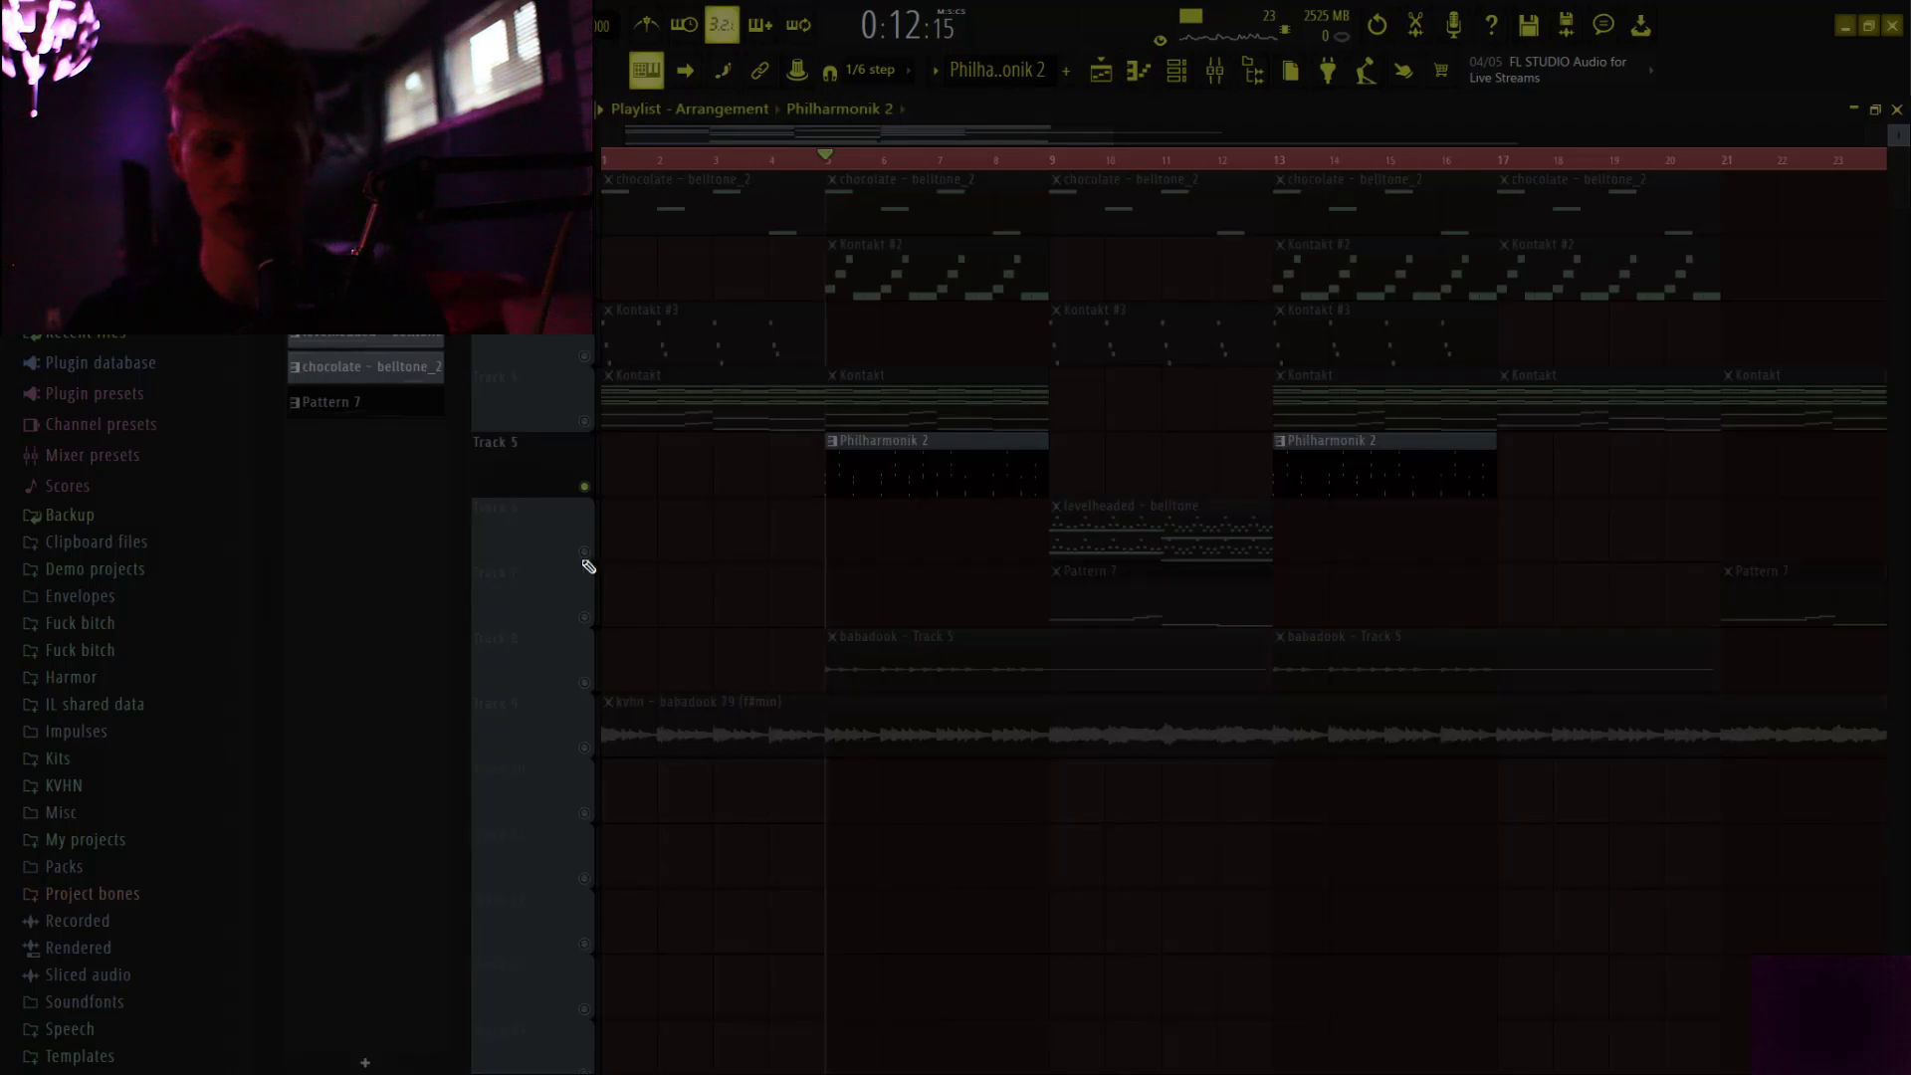
# Solo Track 8 and play back its babadook - Track 5 audio from bar 5
pyautogui.rightClick(584, 683)
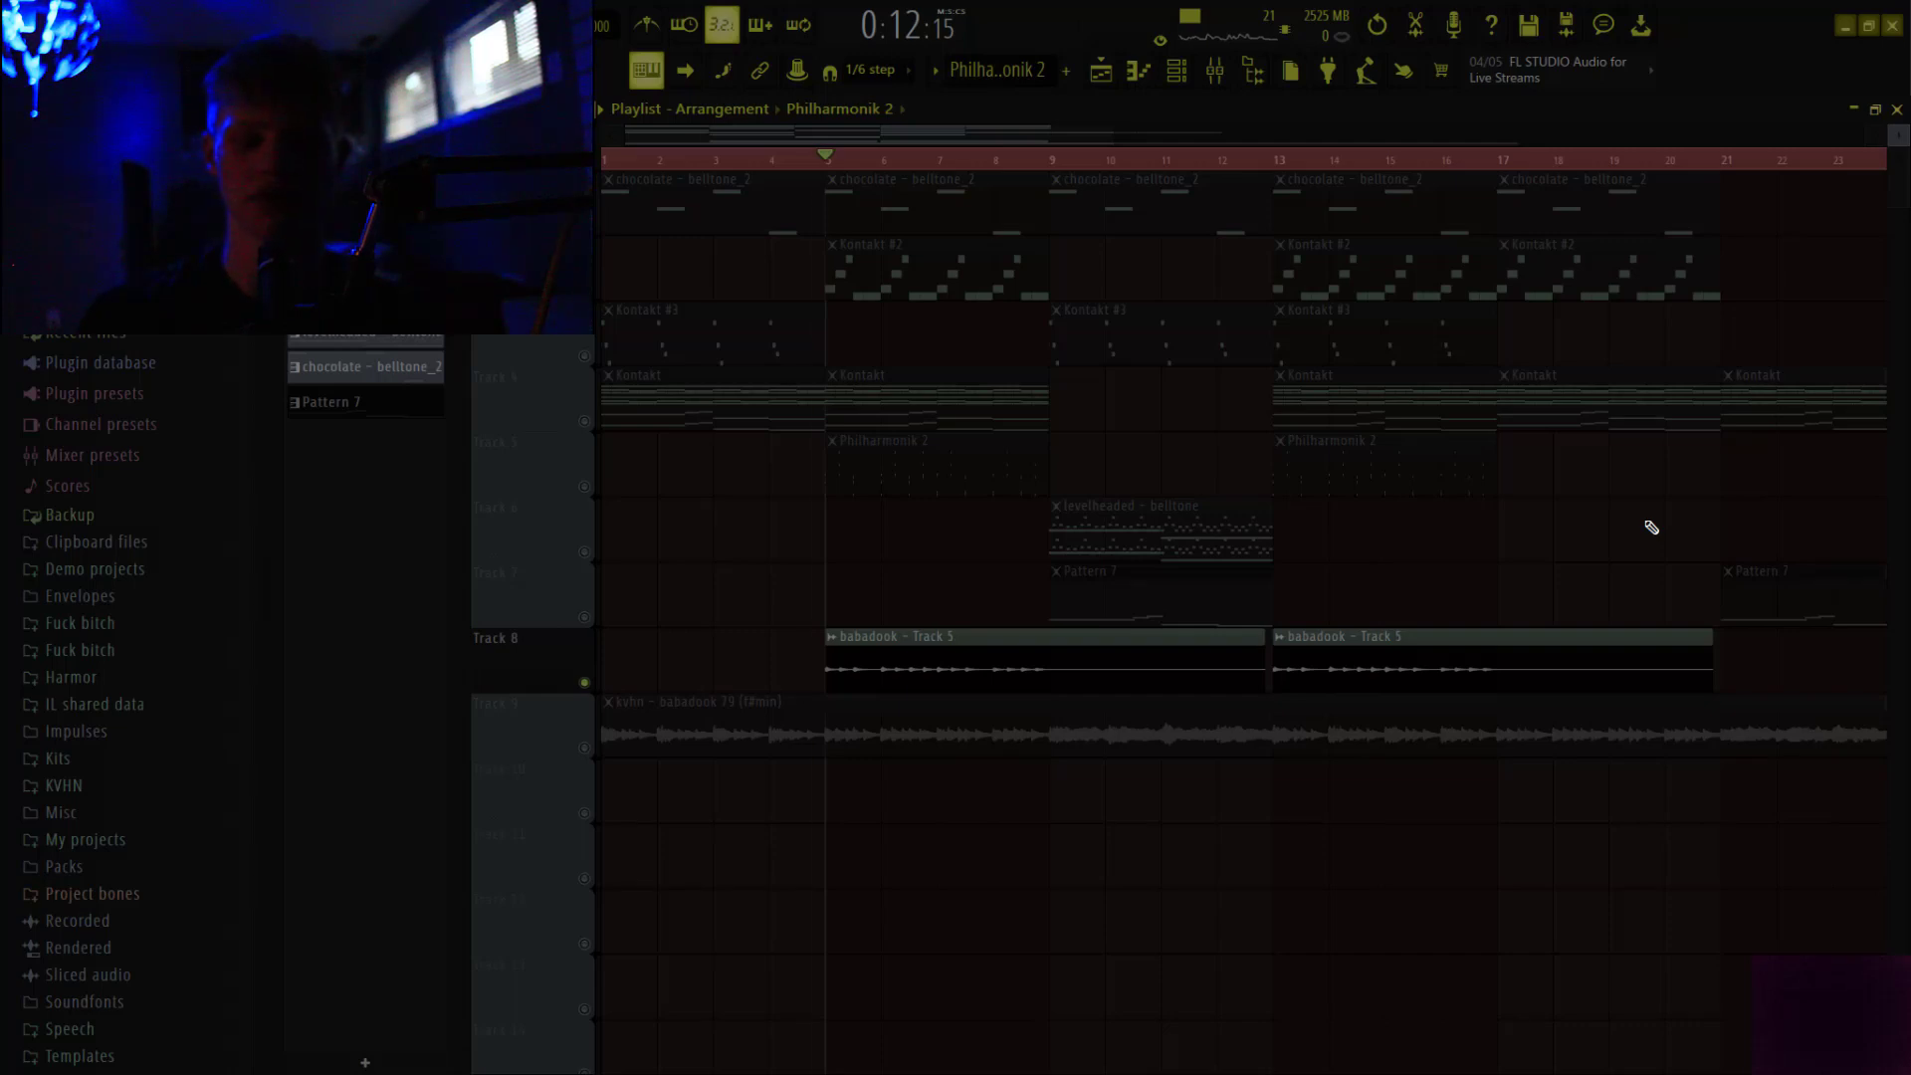
pyautogui.press('space')
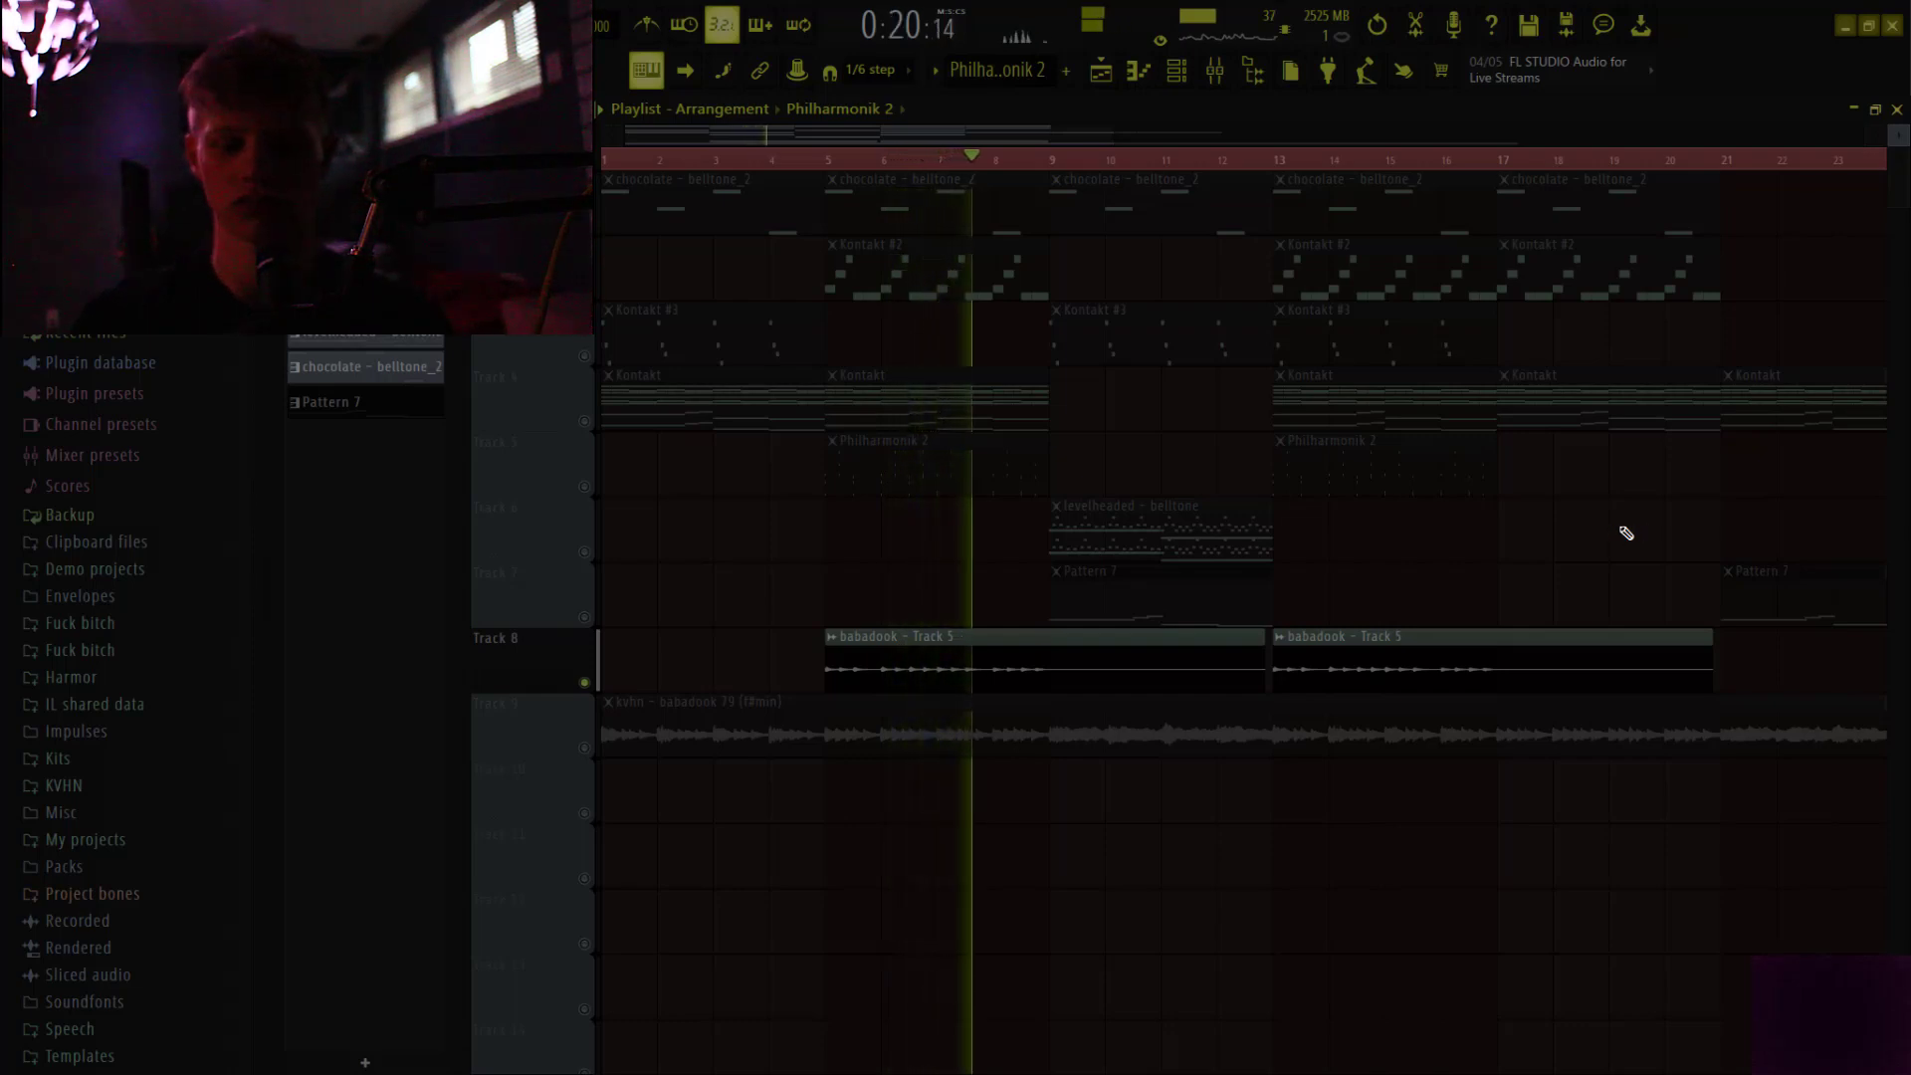
pyautogui.press('space')
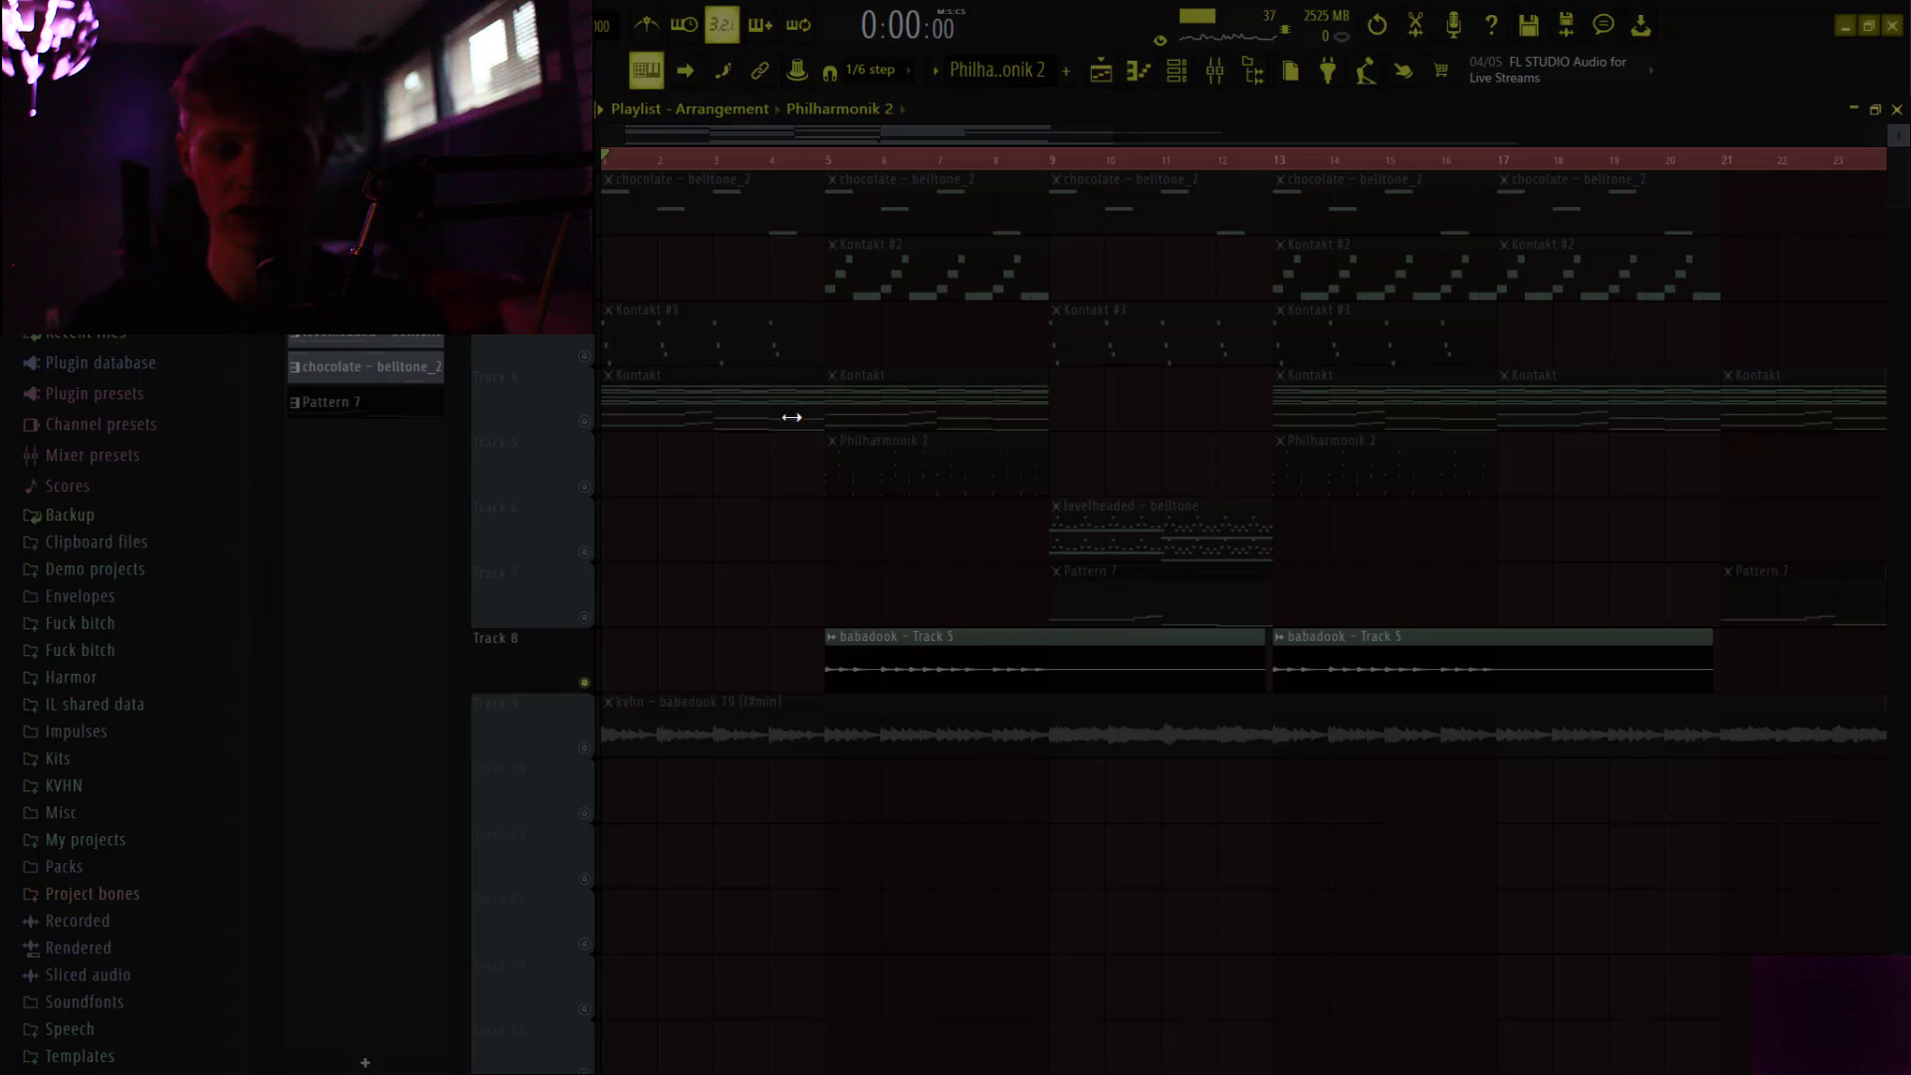
# Leave only Tracks 3, 6 and 7 unmuted in the playlist and place the playhead at bar 9
pyautogui.keyDown('ctrl'); pyautogui.click(584, 552); pyautogui.keyUp('ctrl')
pyautogui.click(584, 617)
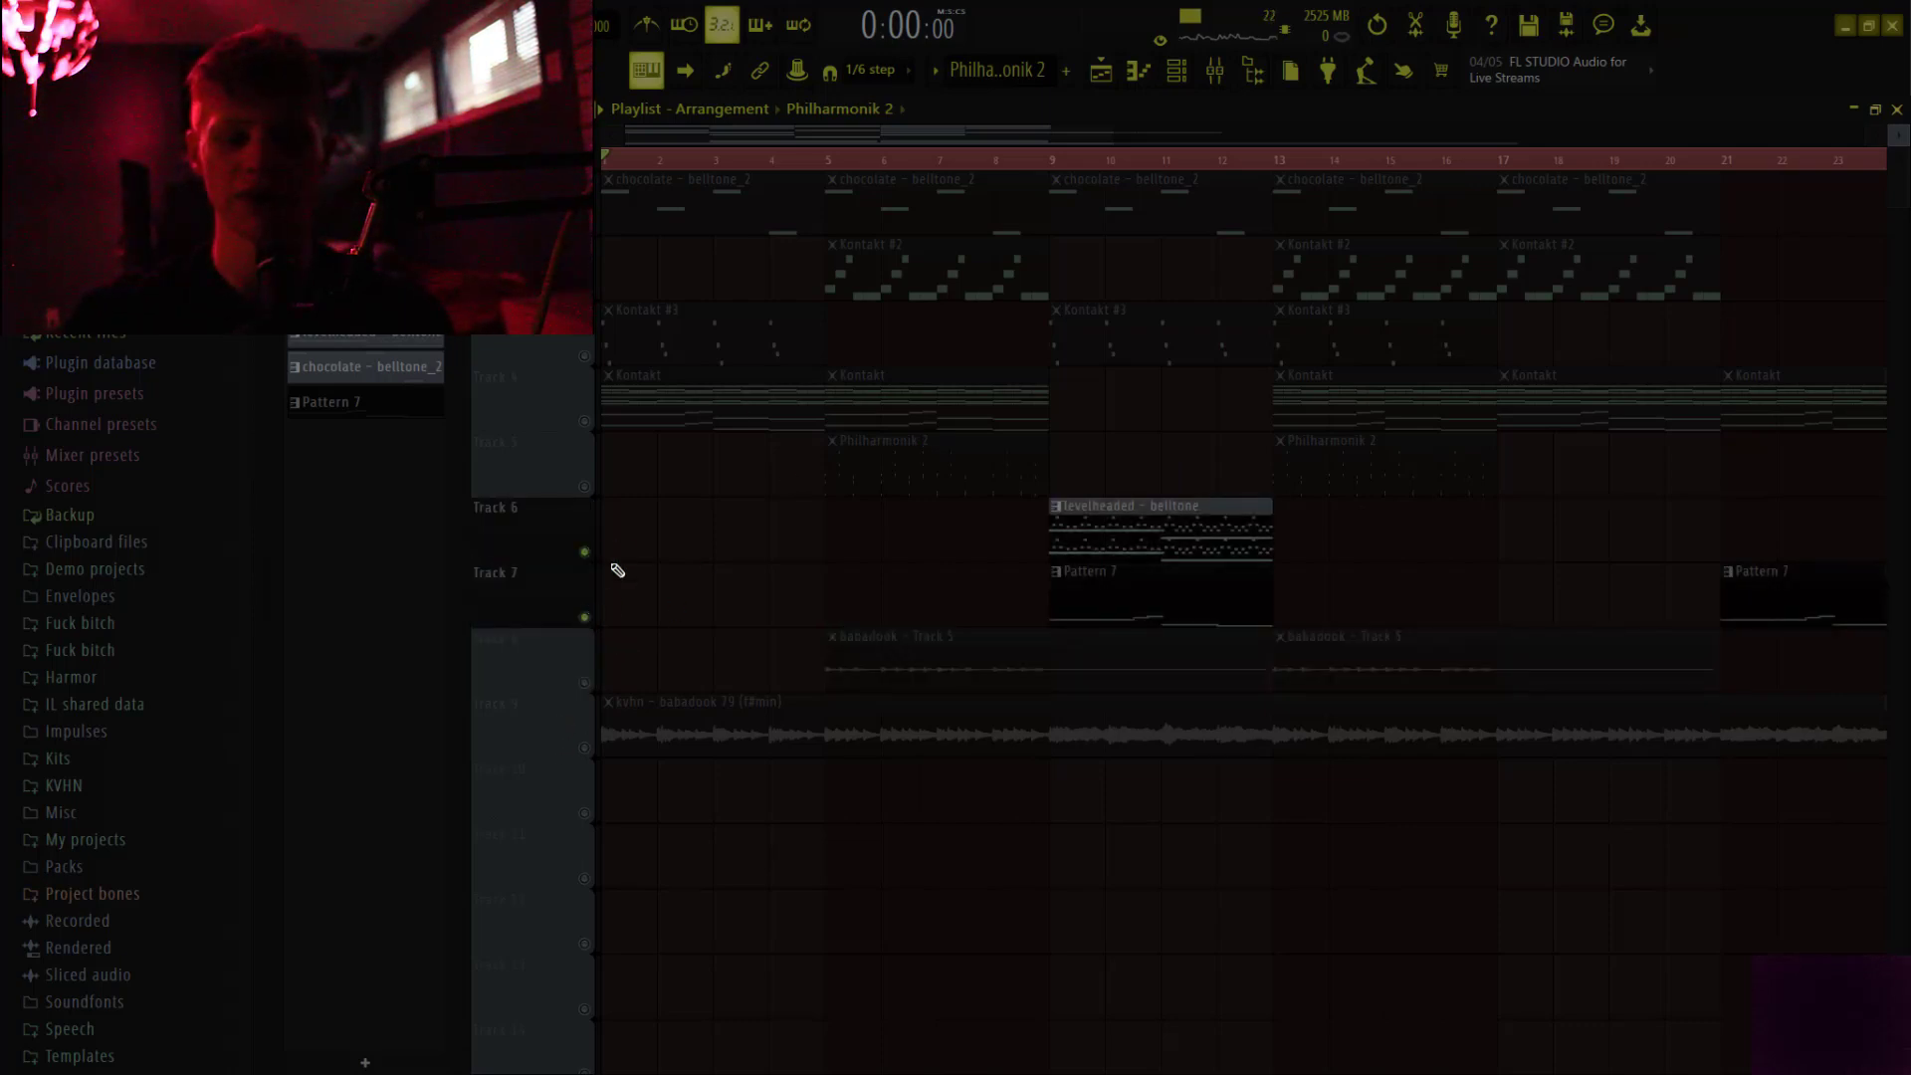
pyautogui.click(584, 356)
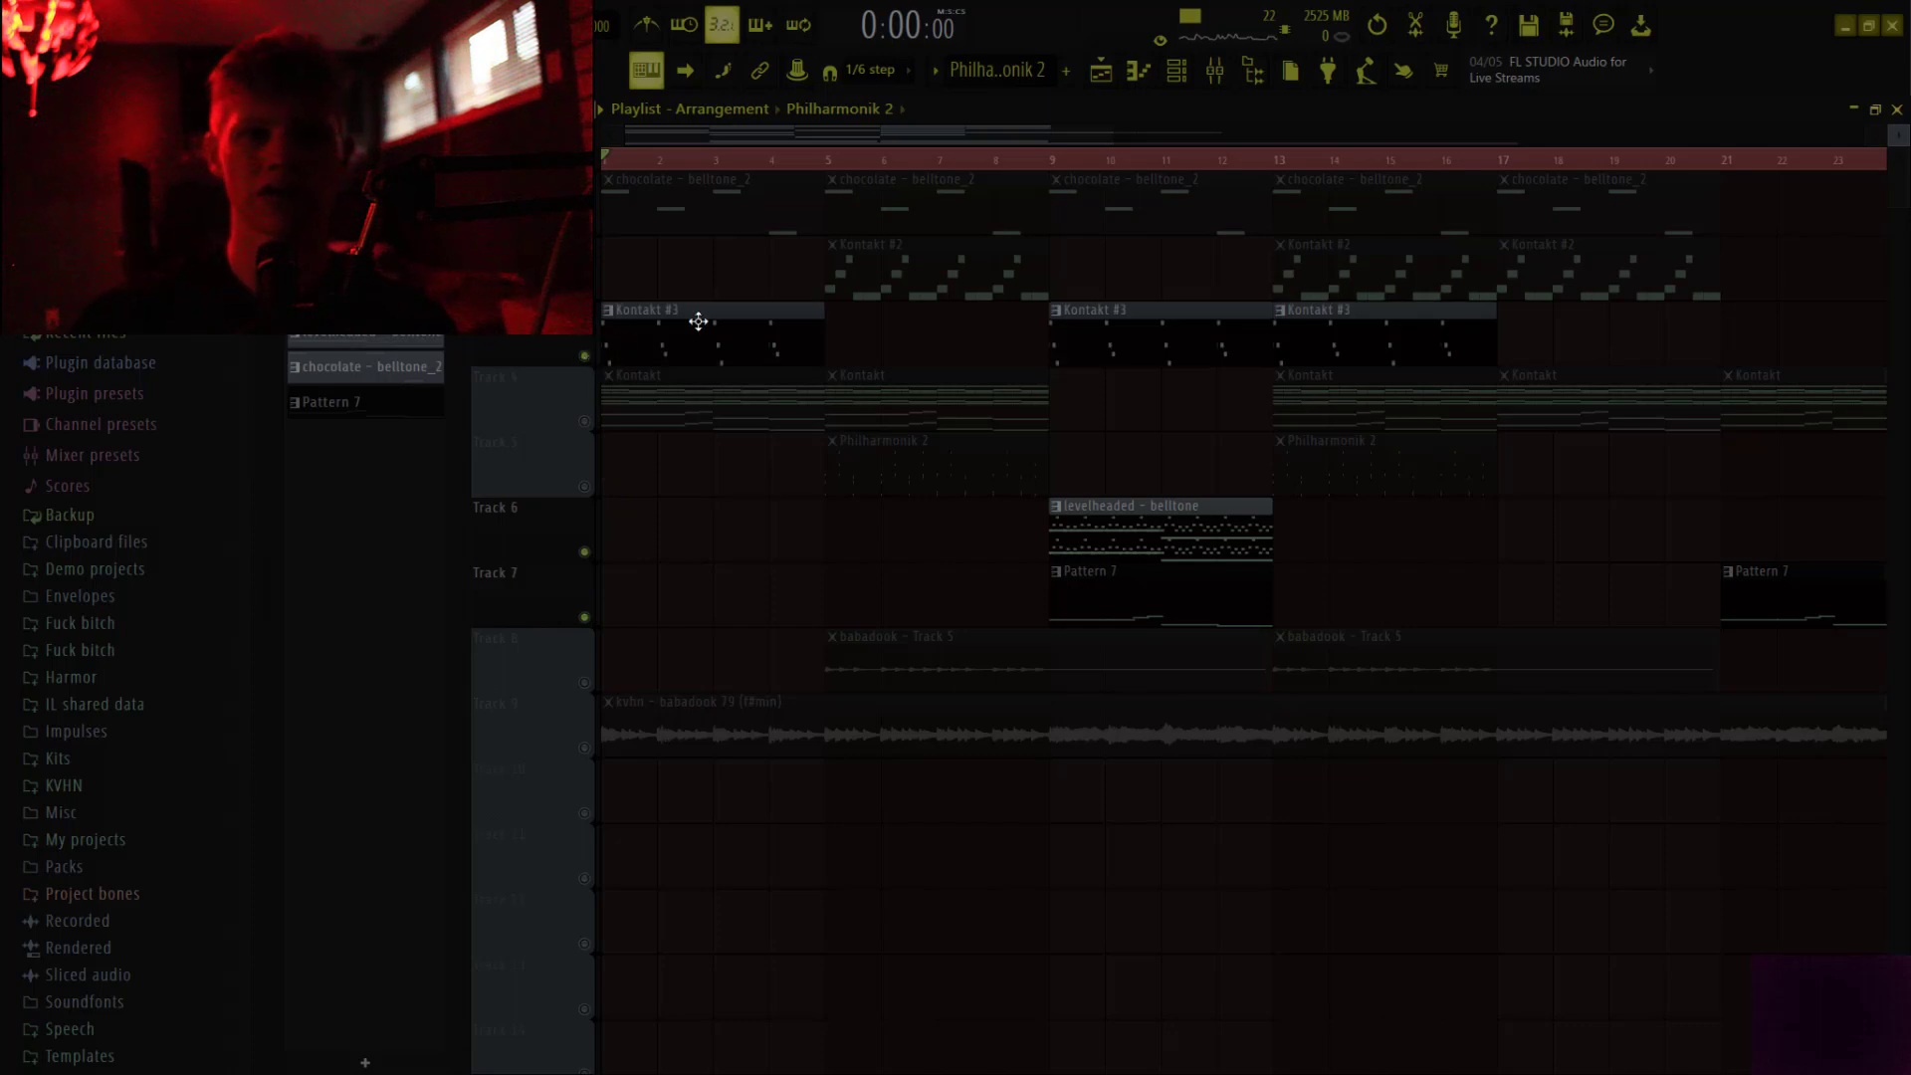
pyautogui.click(1065, 163)
# Open the levelheaded - belltone pattern in the piano roll and examine its notes from the first bar
pyautogui.doubleClick(1161, 504)
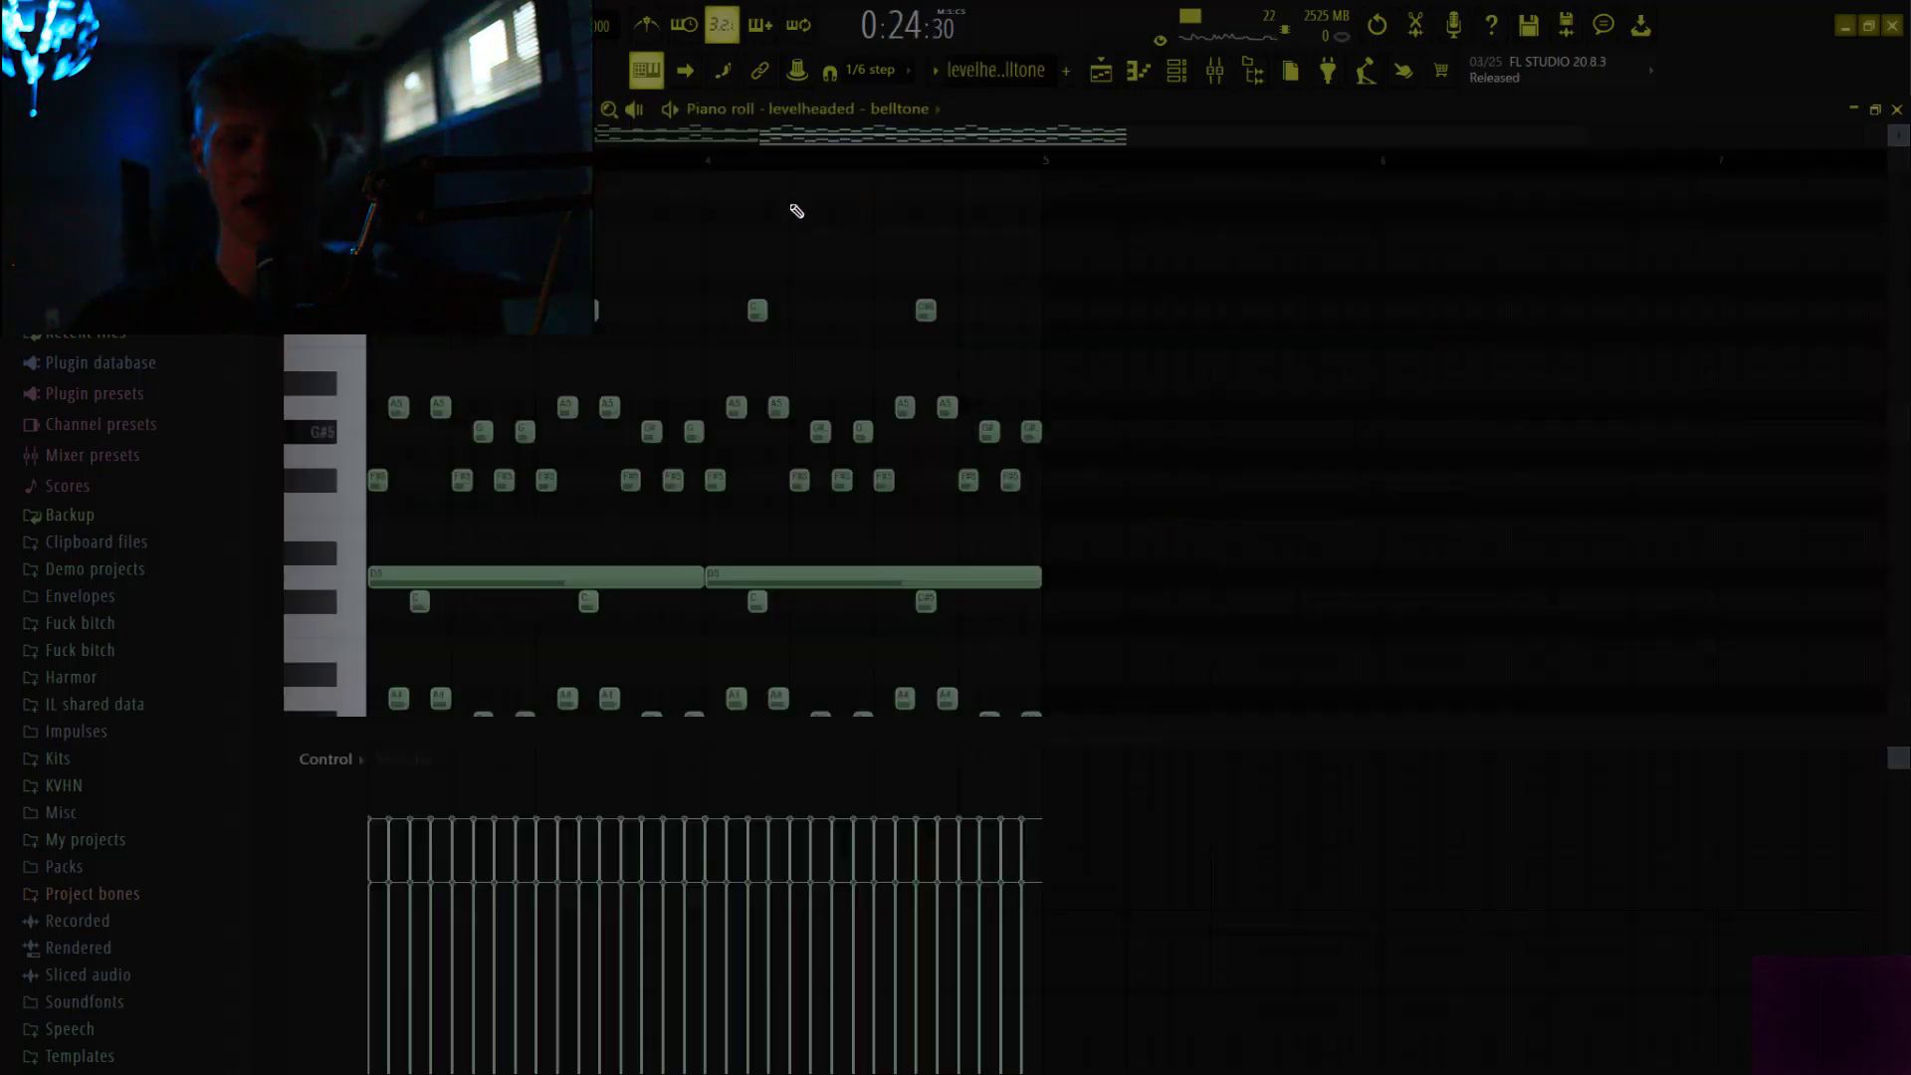
pyautogui.moveTo(894, 136); pyautogui.dragTo(526, 136)
pyautogui.scroll(-2, 1131, 388)
pyautogui.scroll(2, 1125, 386)
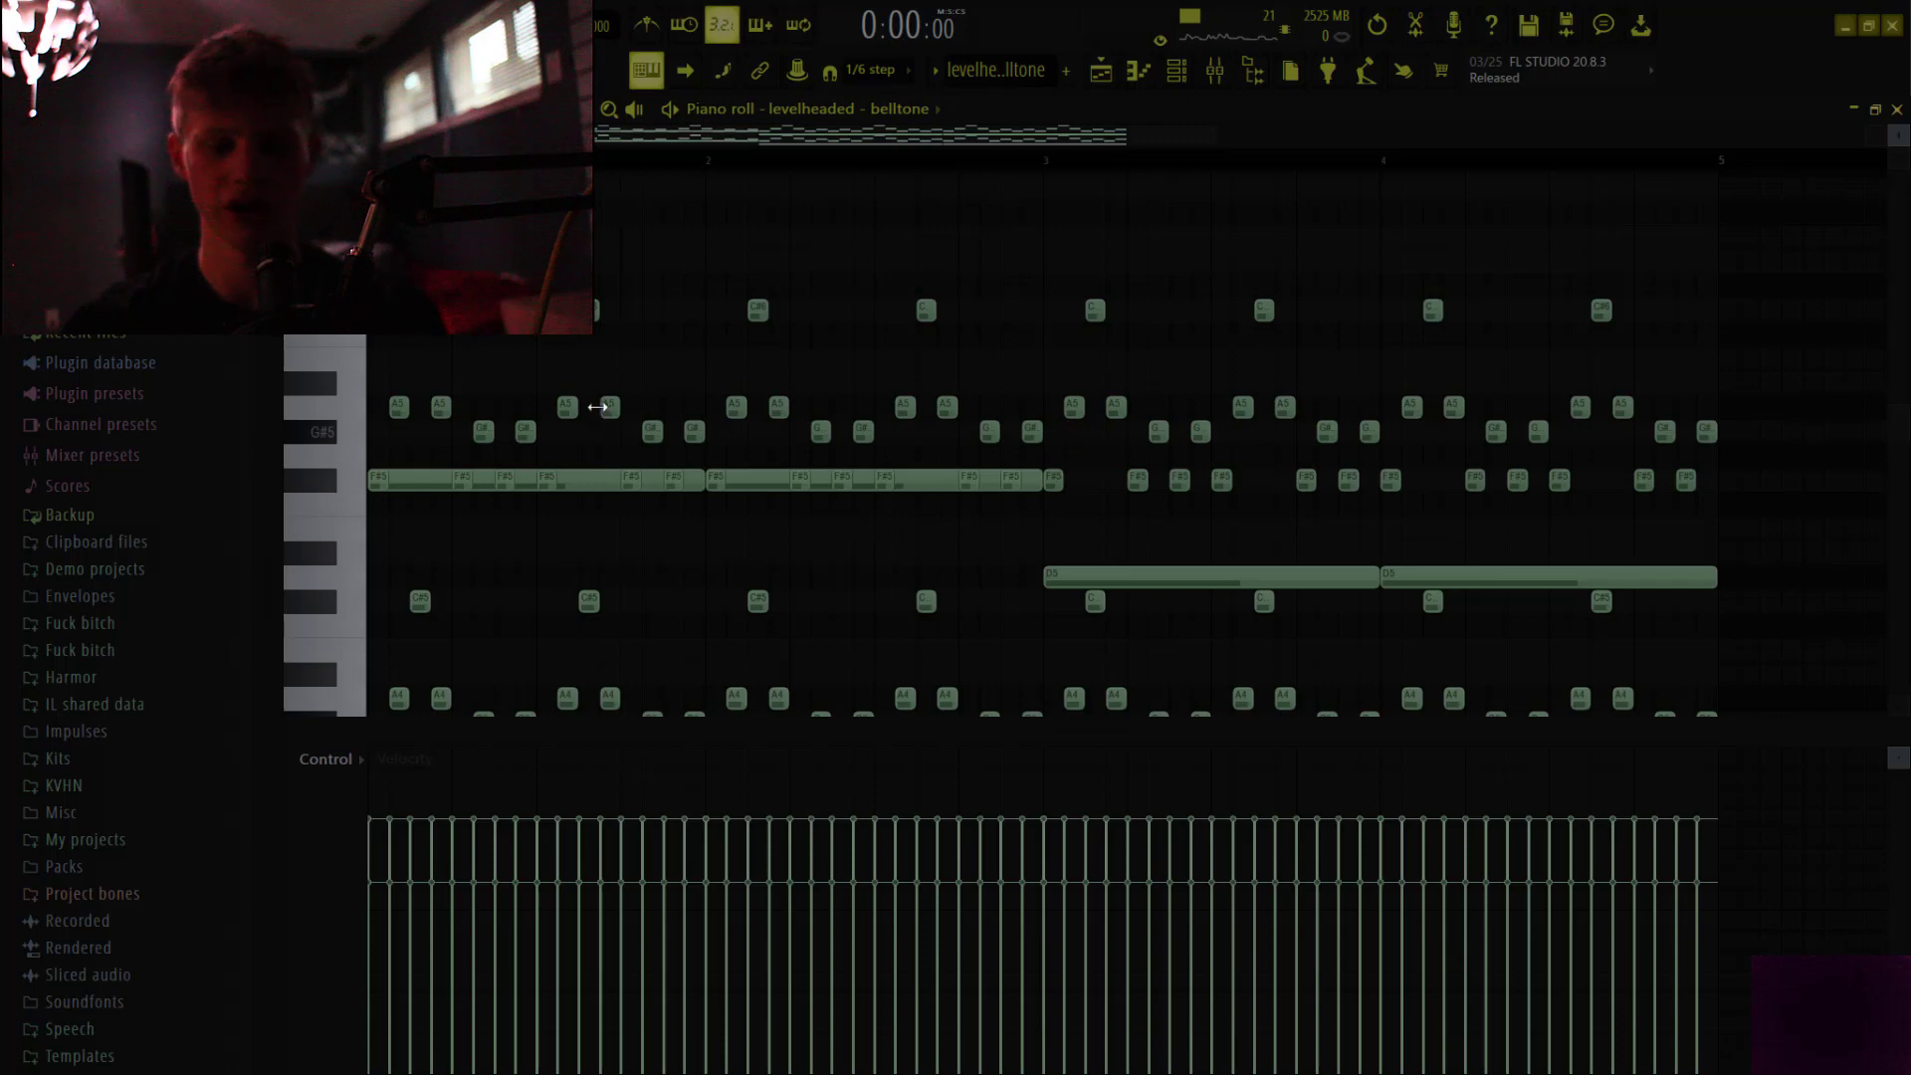
# Try moving the first upper A5 and C#6 notes to the pattern start, and put them back in their original positions
pyautogui.moveTo(693, 608); pyautogui.dragTo(369, 179)
pyautogui.moveTo(508, 468); pyautogui.dragTo(409, 463)
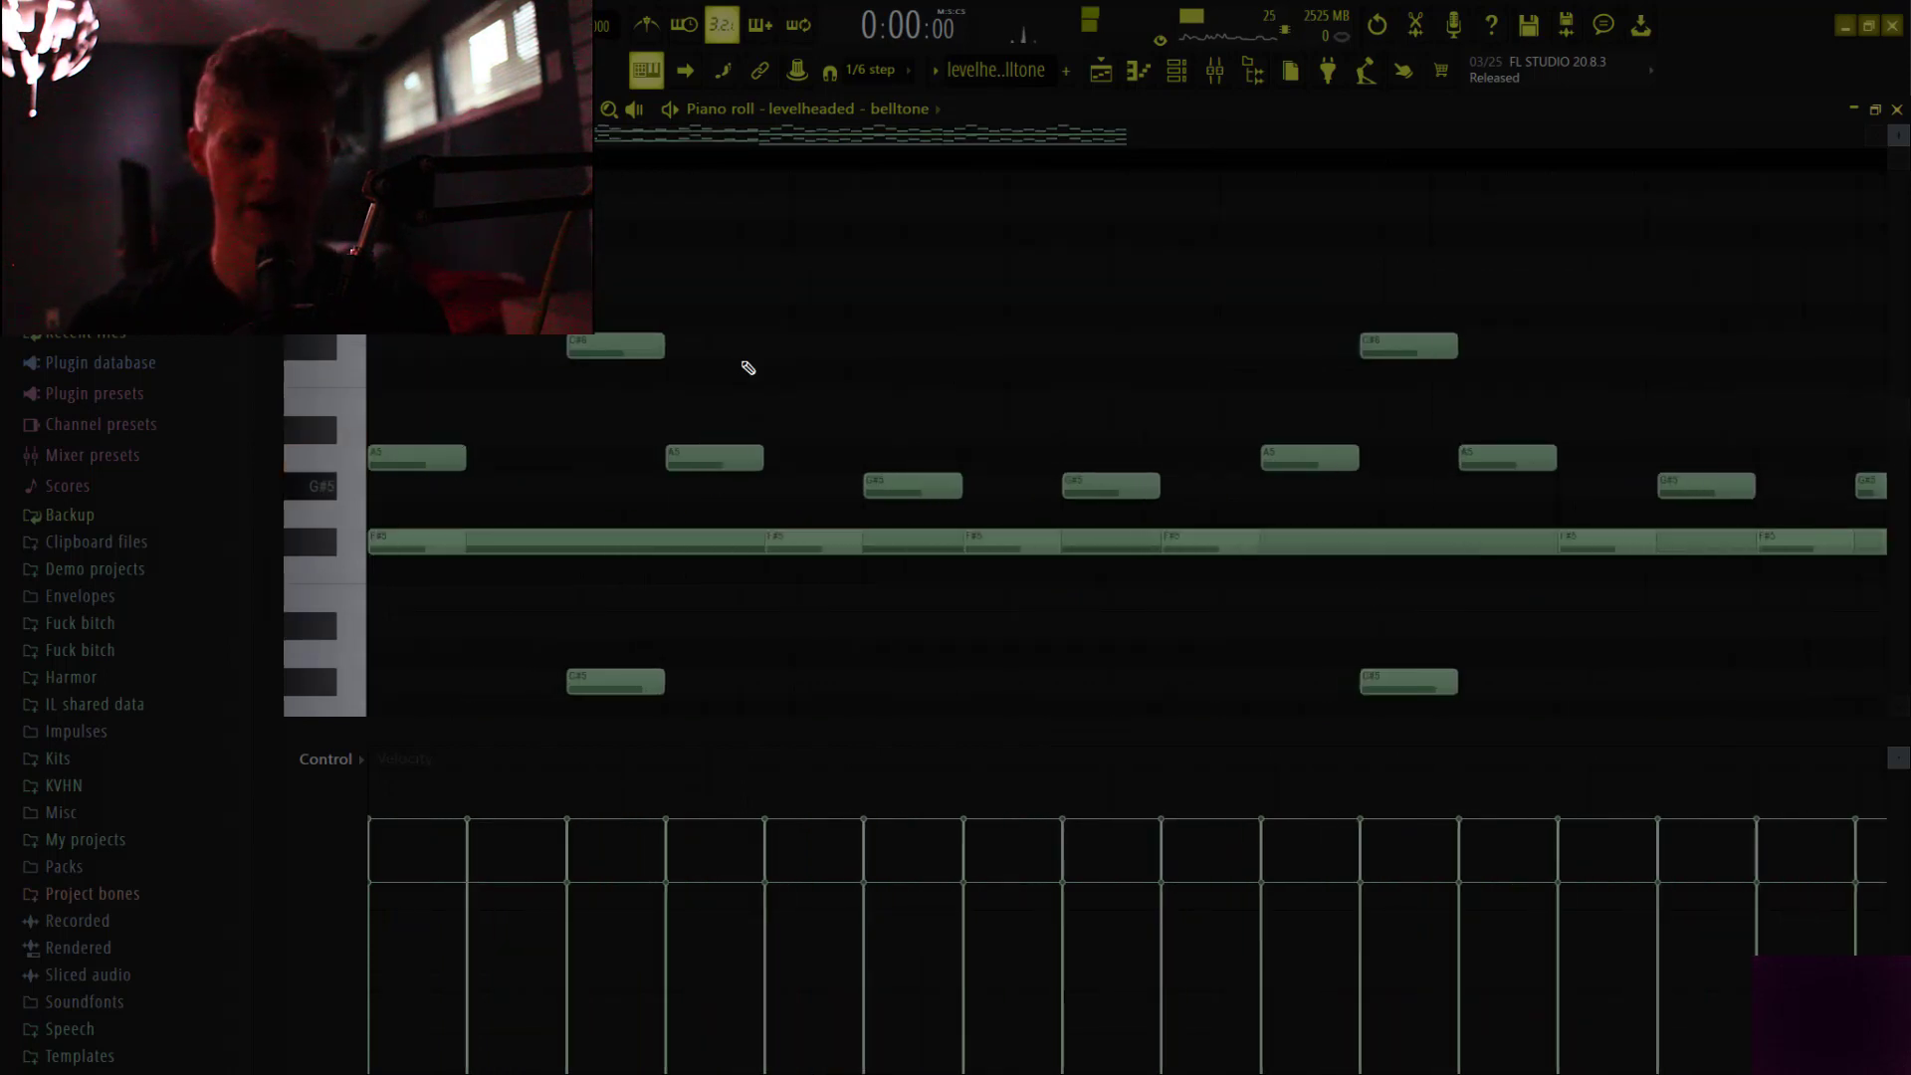
pyautogui.moveTo(601, 348); pyautogui.dragTo(400, 348)
pyautogui.moveTo(416, 447); pyautogui.dragTo(514, 442)
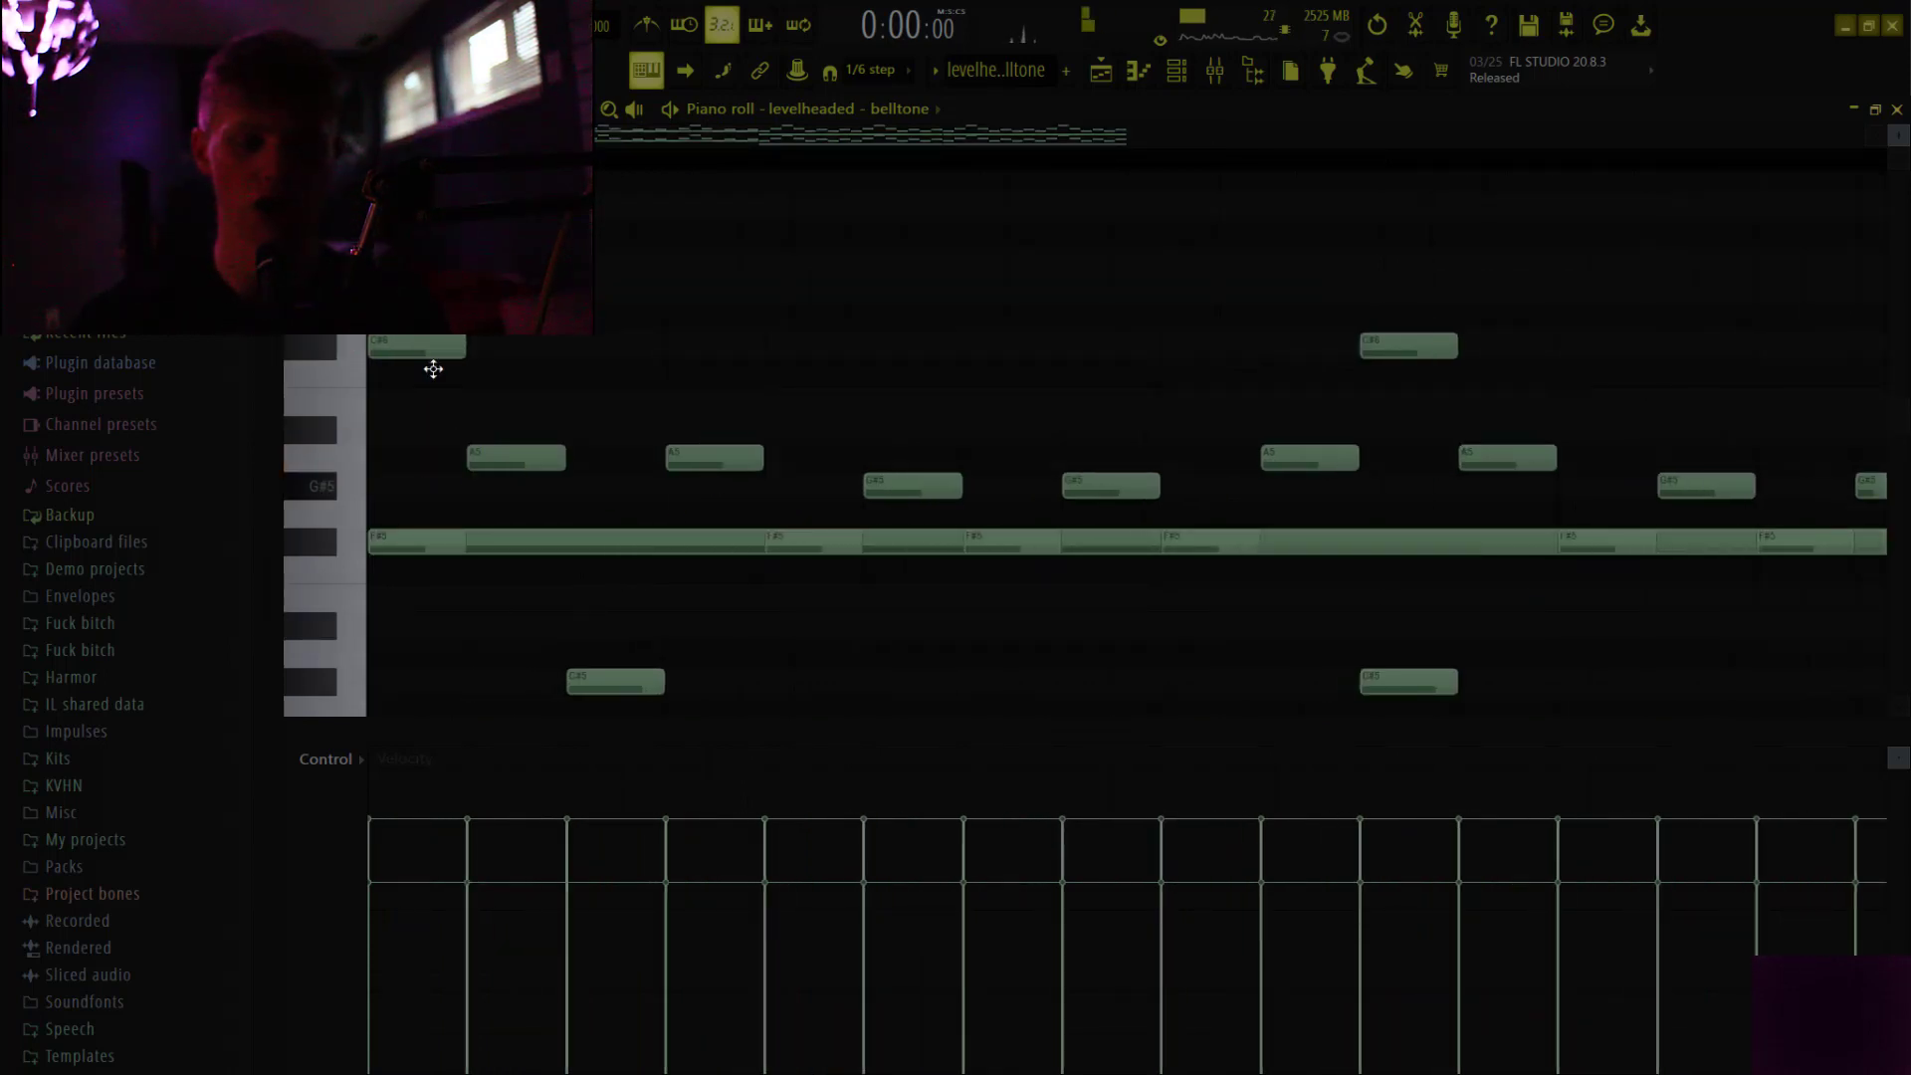
pyautogui.moveTo(410, 348); pyautogui.dragTo(596, 340)
# Show the whole levelheaded - belltone pattern, play it back in the piano roll, and return to the playlist
pyautogui.keyDown('ctrl'); pyautogui.rightClick(730, 401); pyautogui.keyUp('ctrl')
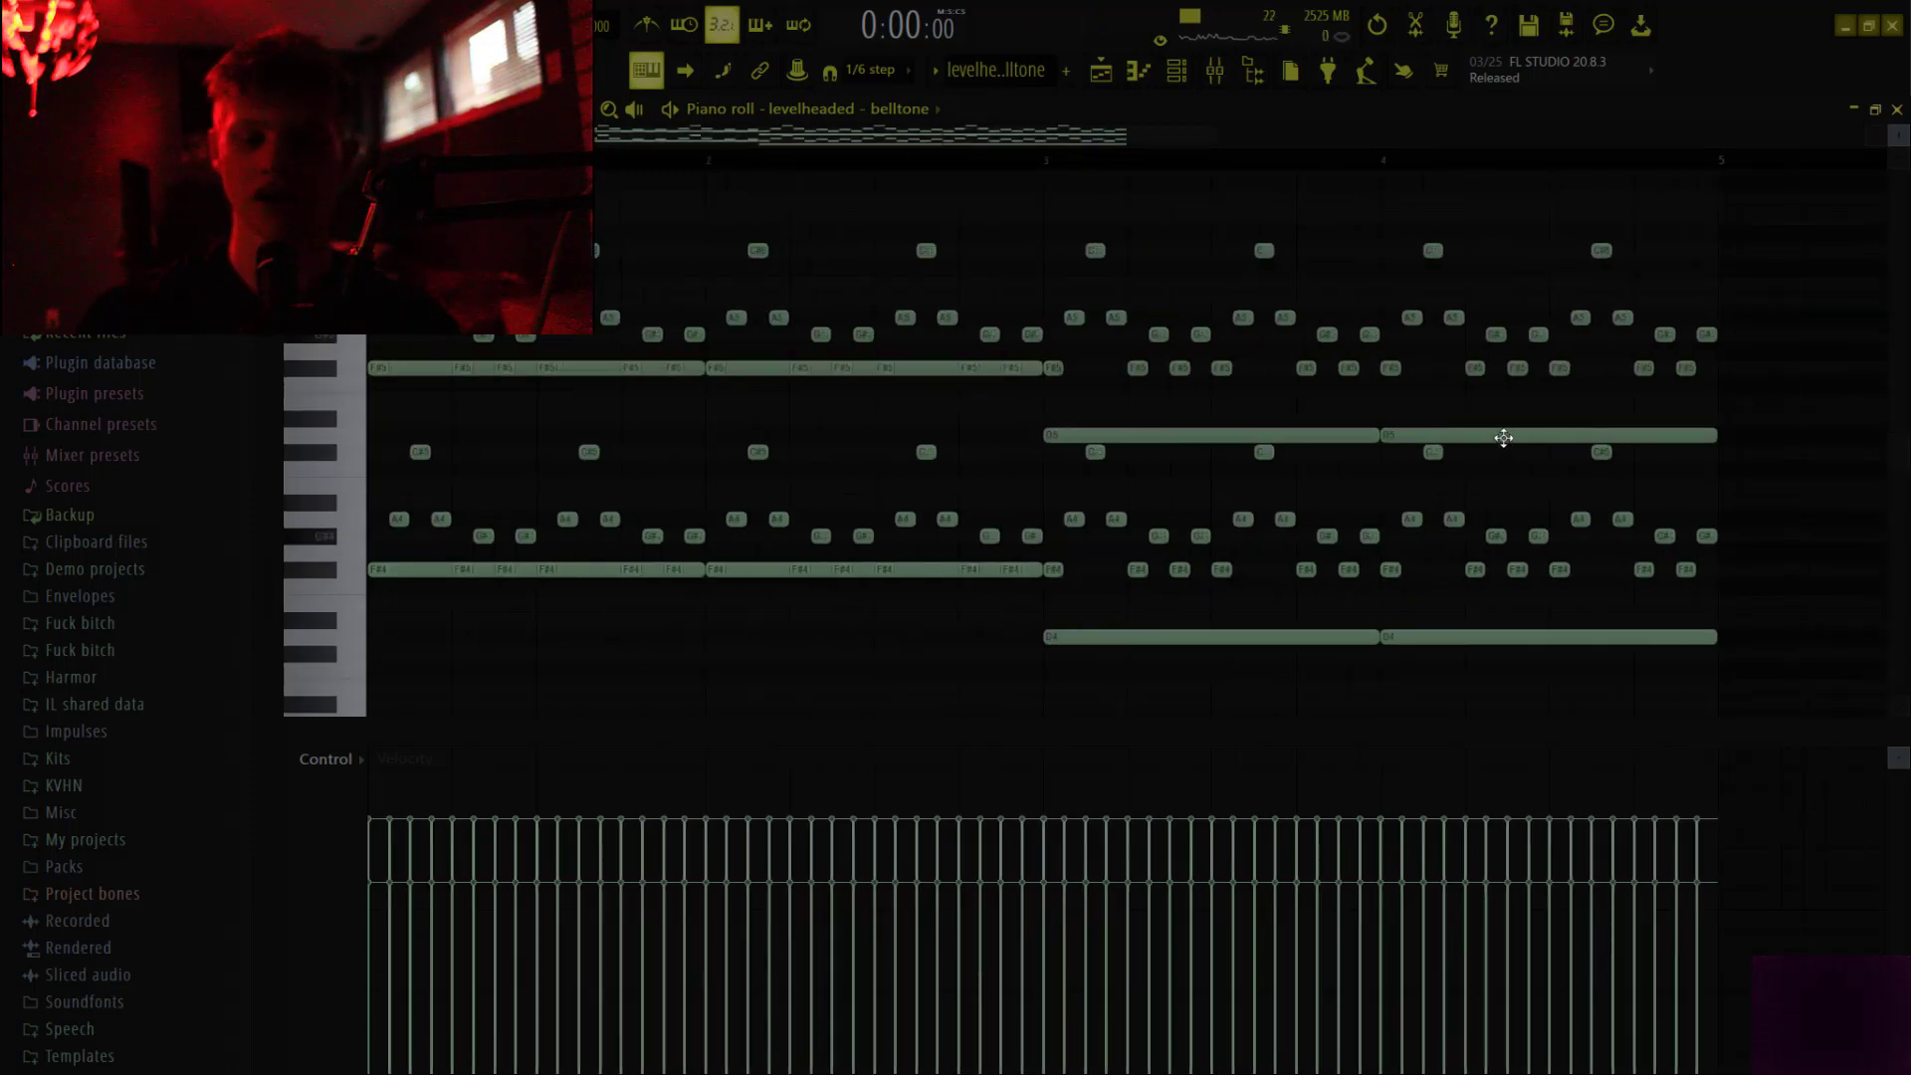
pyautogui.scroll(-1, 1503, 438)
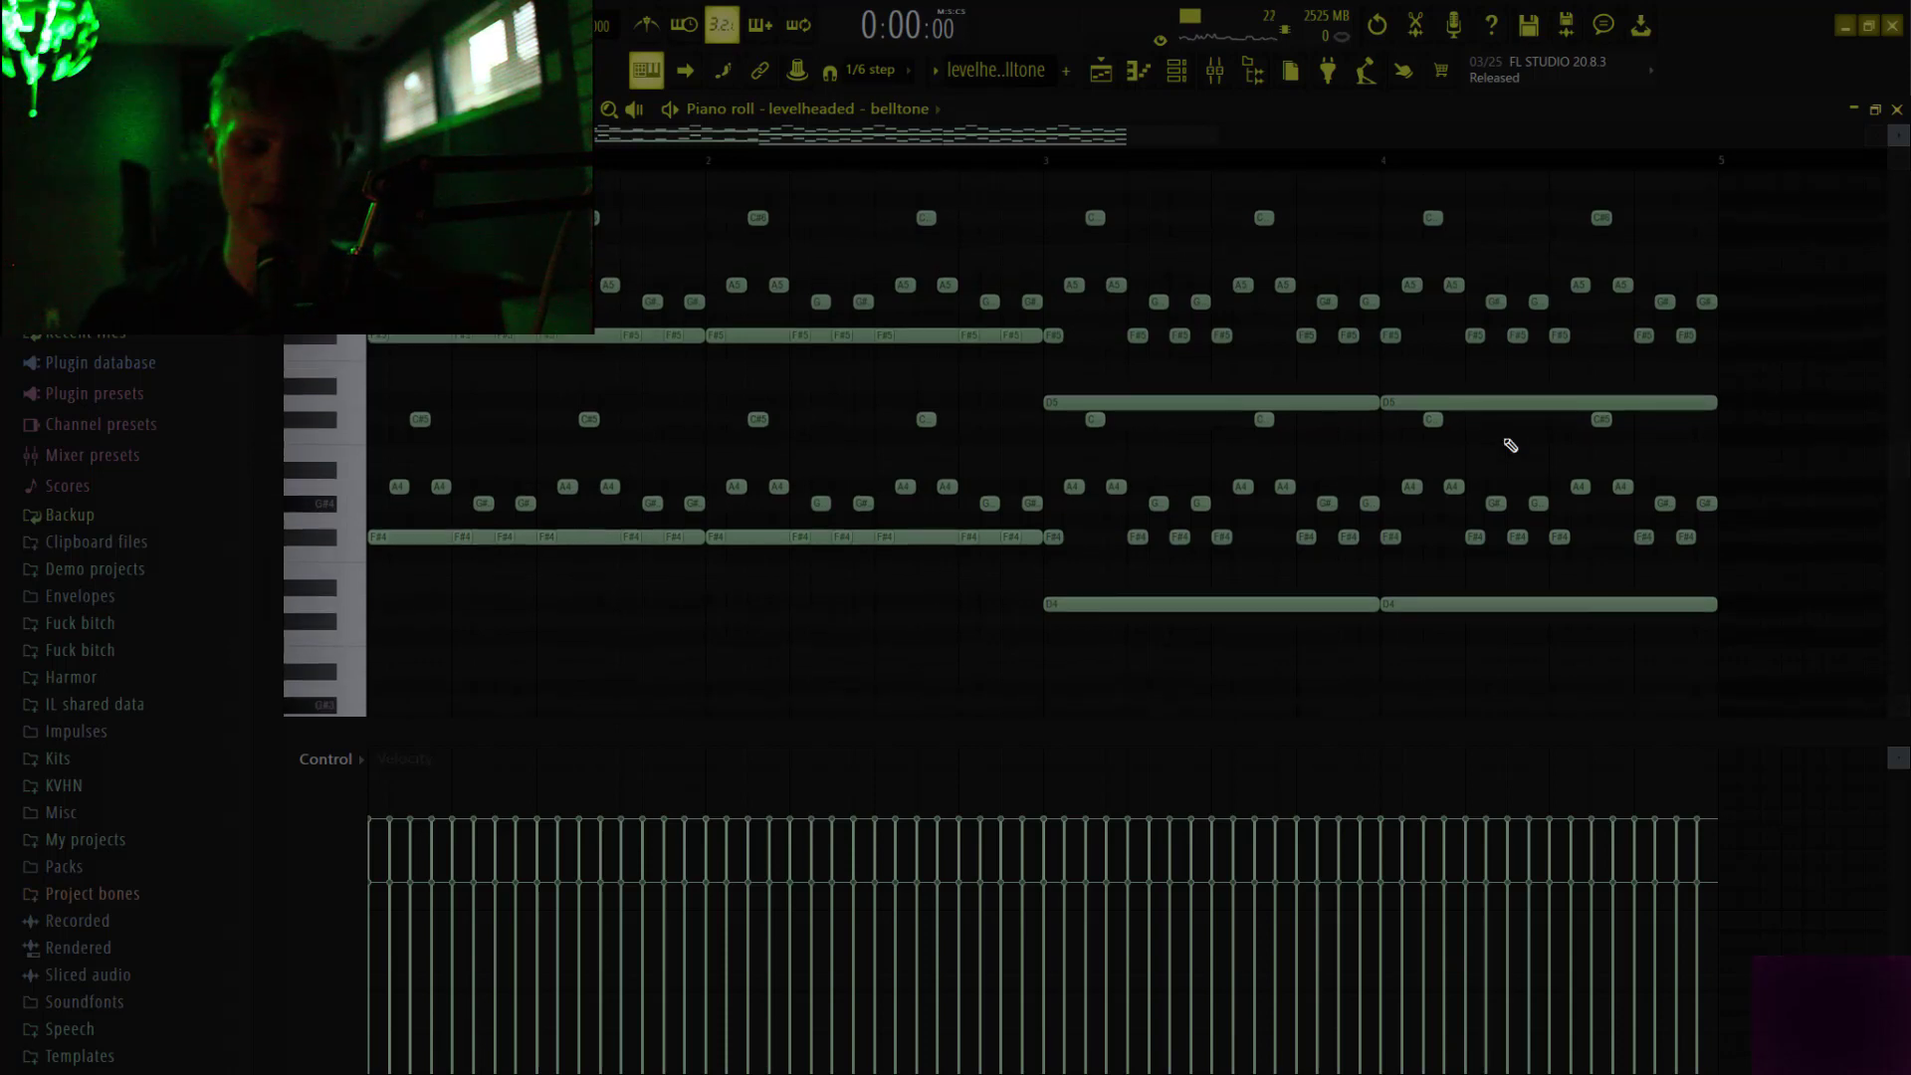
pyautogui.press('space')
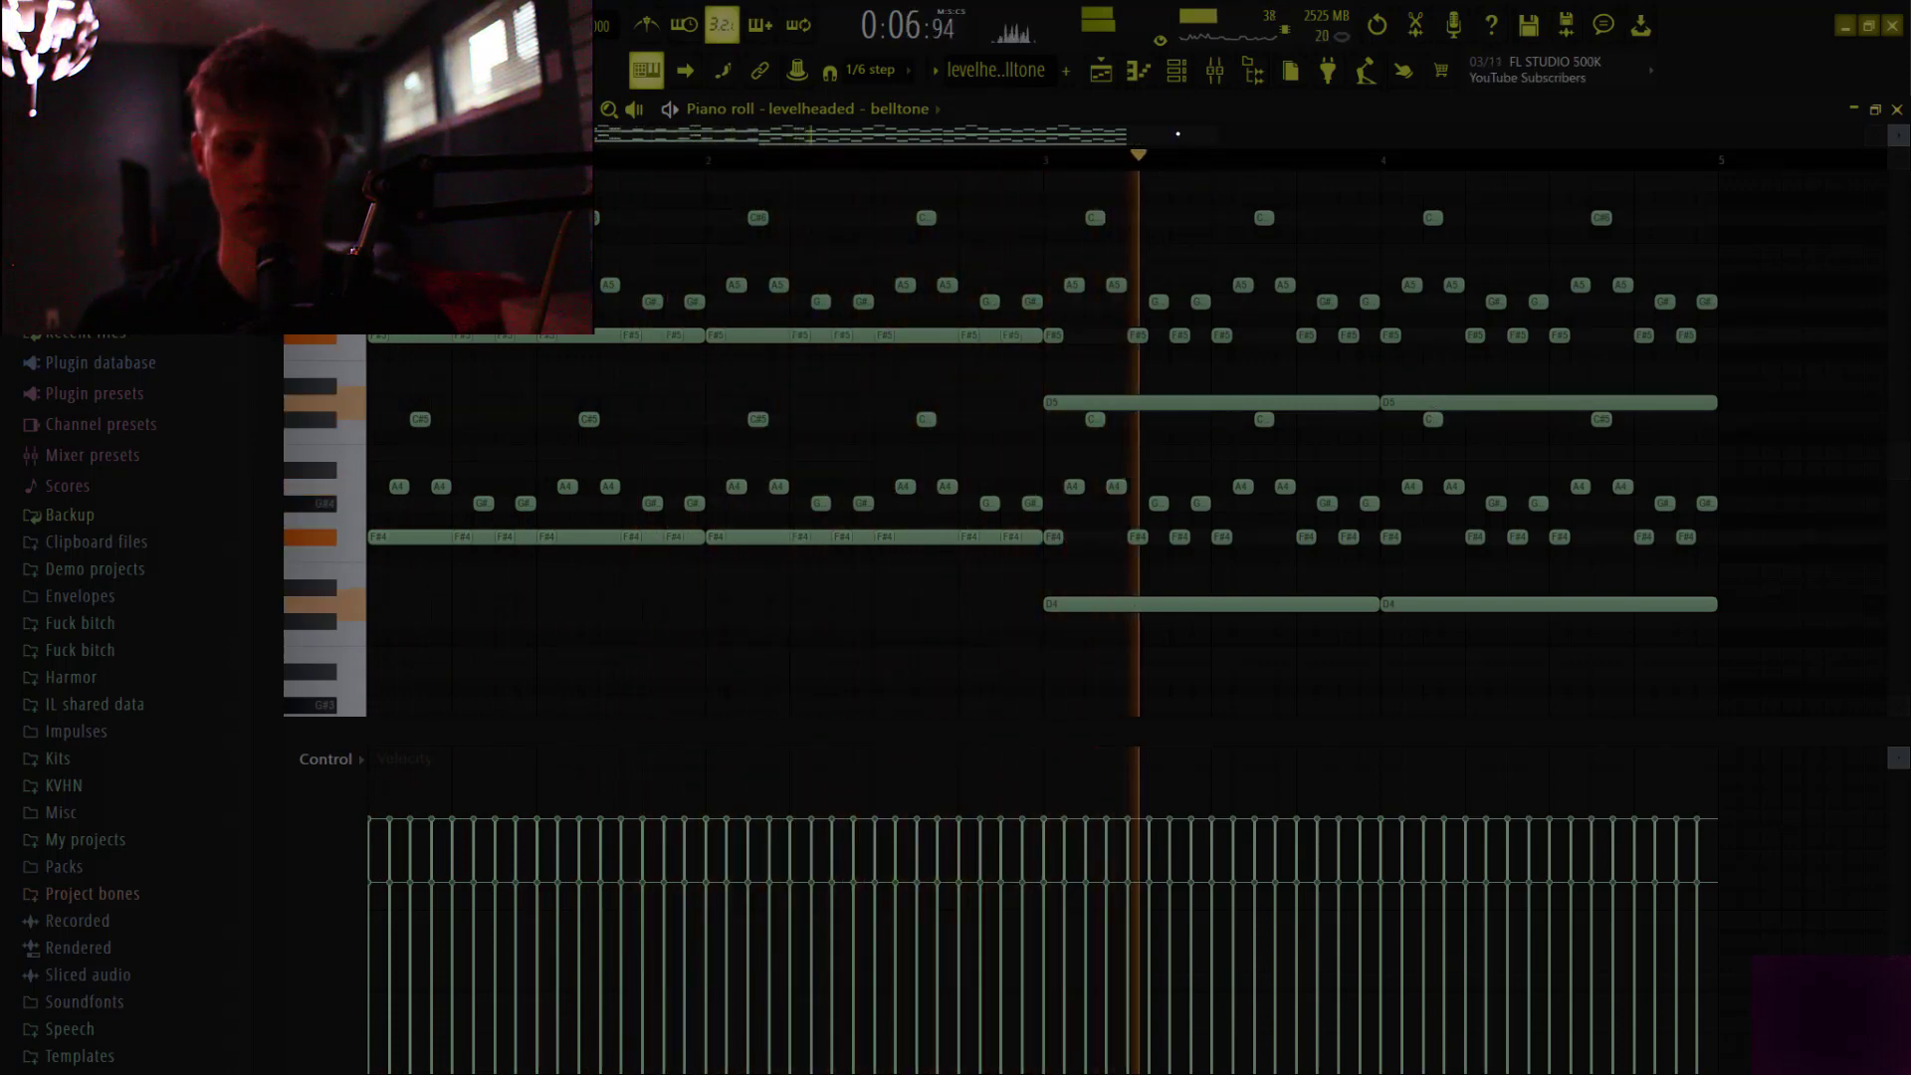
pyautogui.press('space')
pyautogui.click(1136, 78)
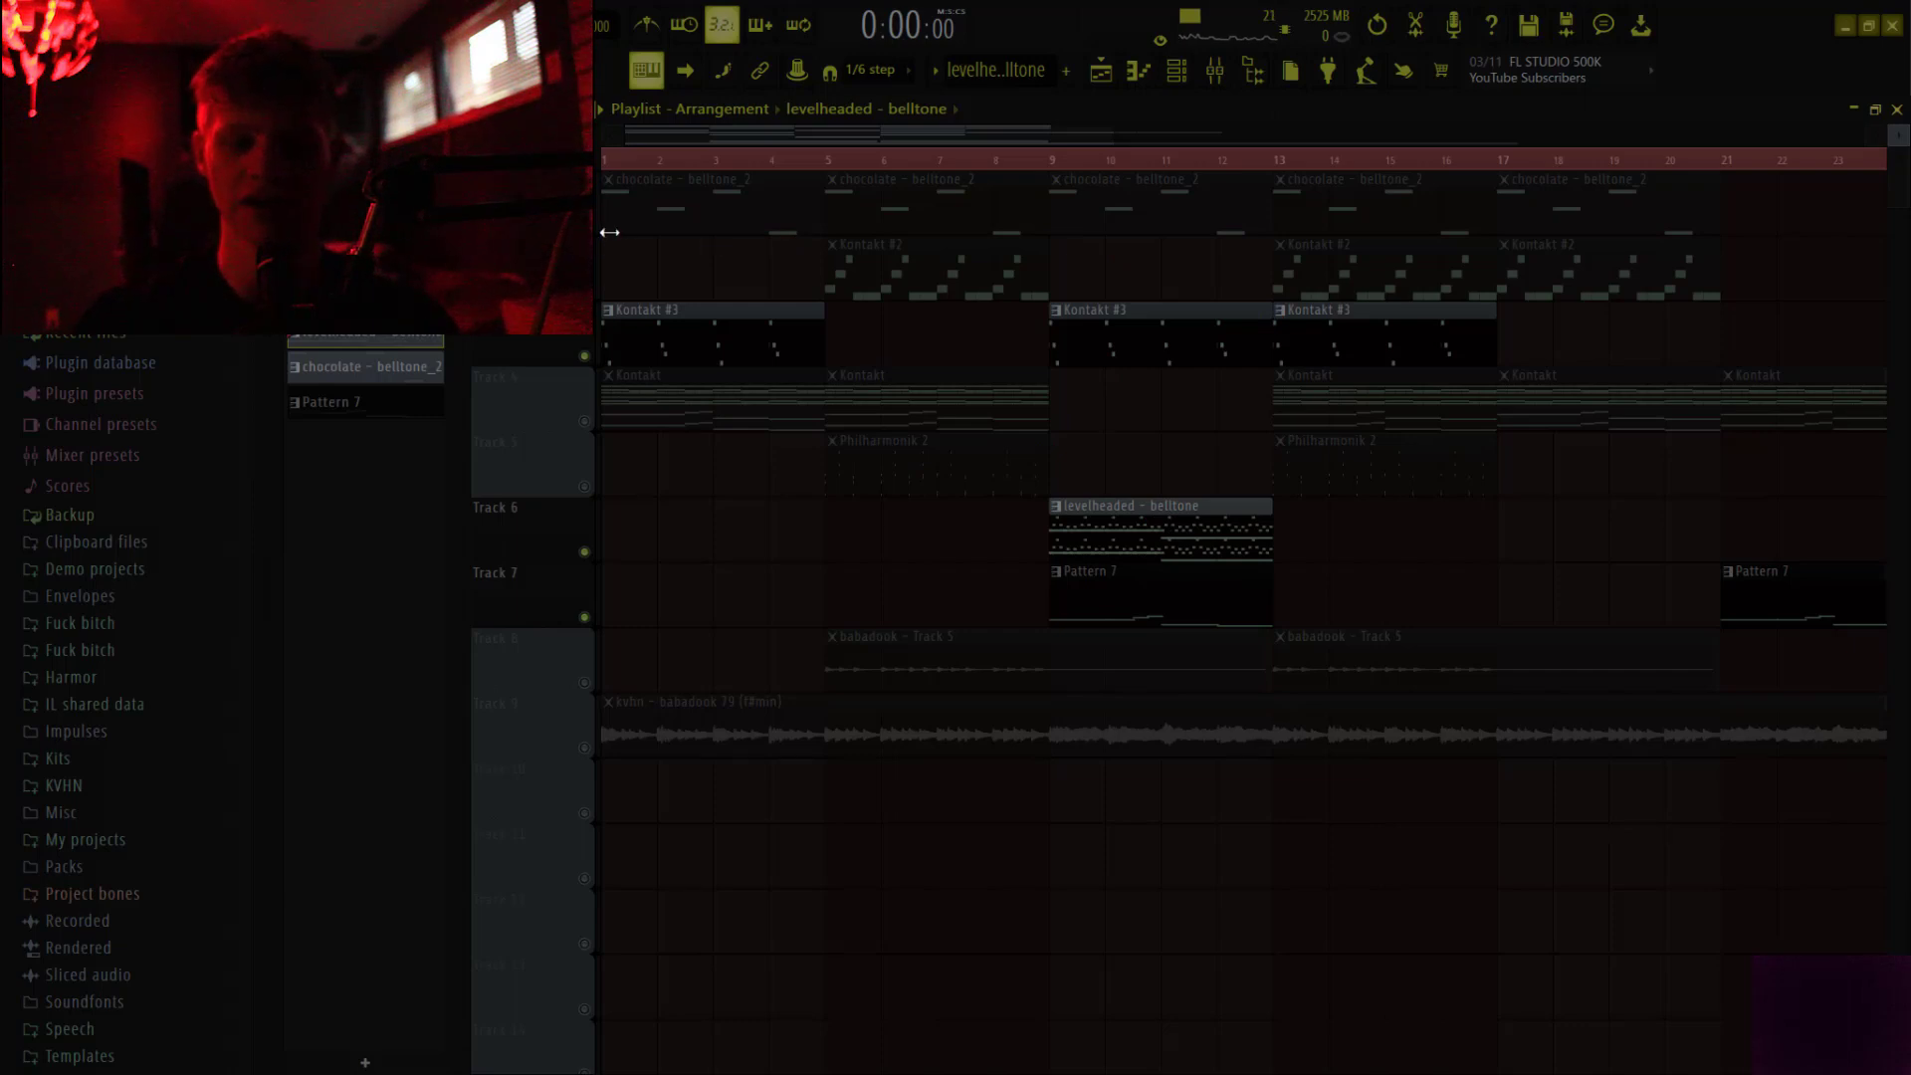
# Solo Track 9, play the rendered babadook loop from the start and from bar 9, and show the full arrangement
pyautogui.rightClick(585, 748)
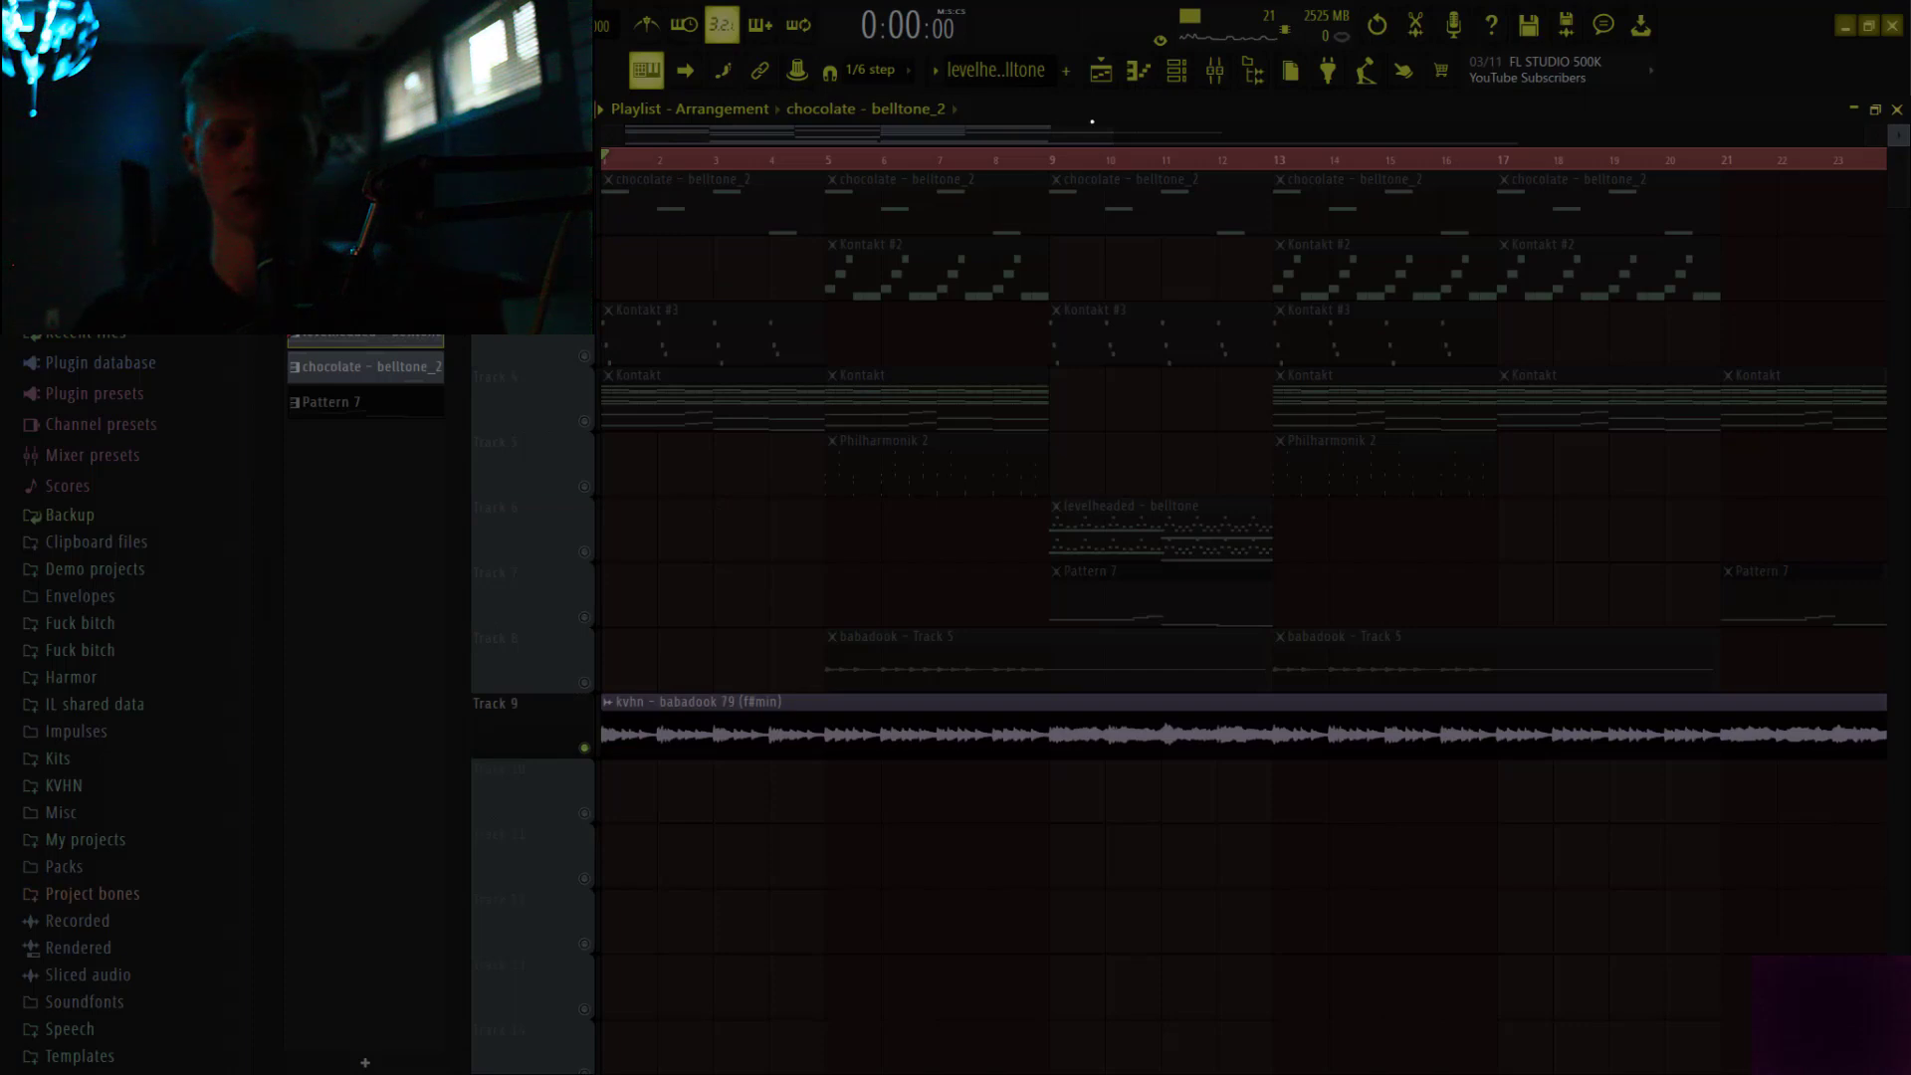
pyautogui.press('space')
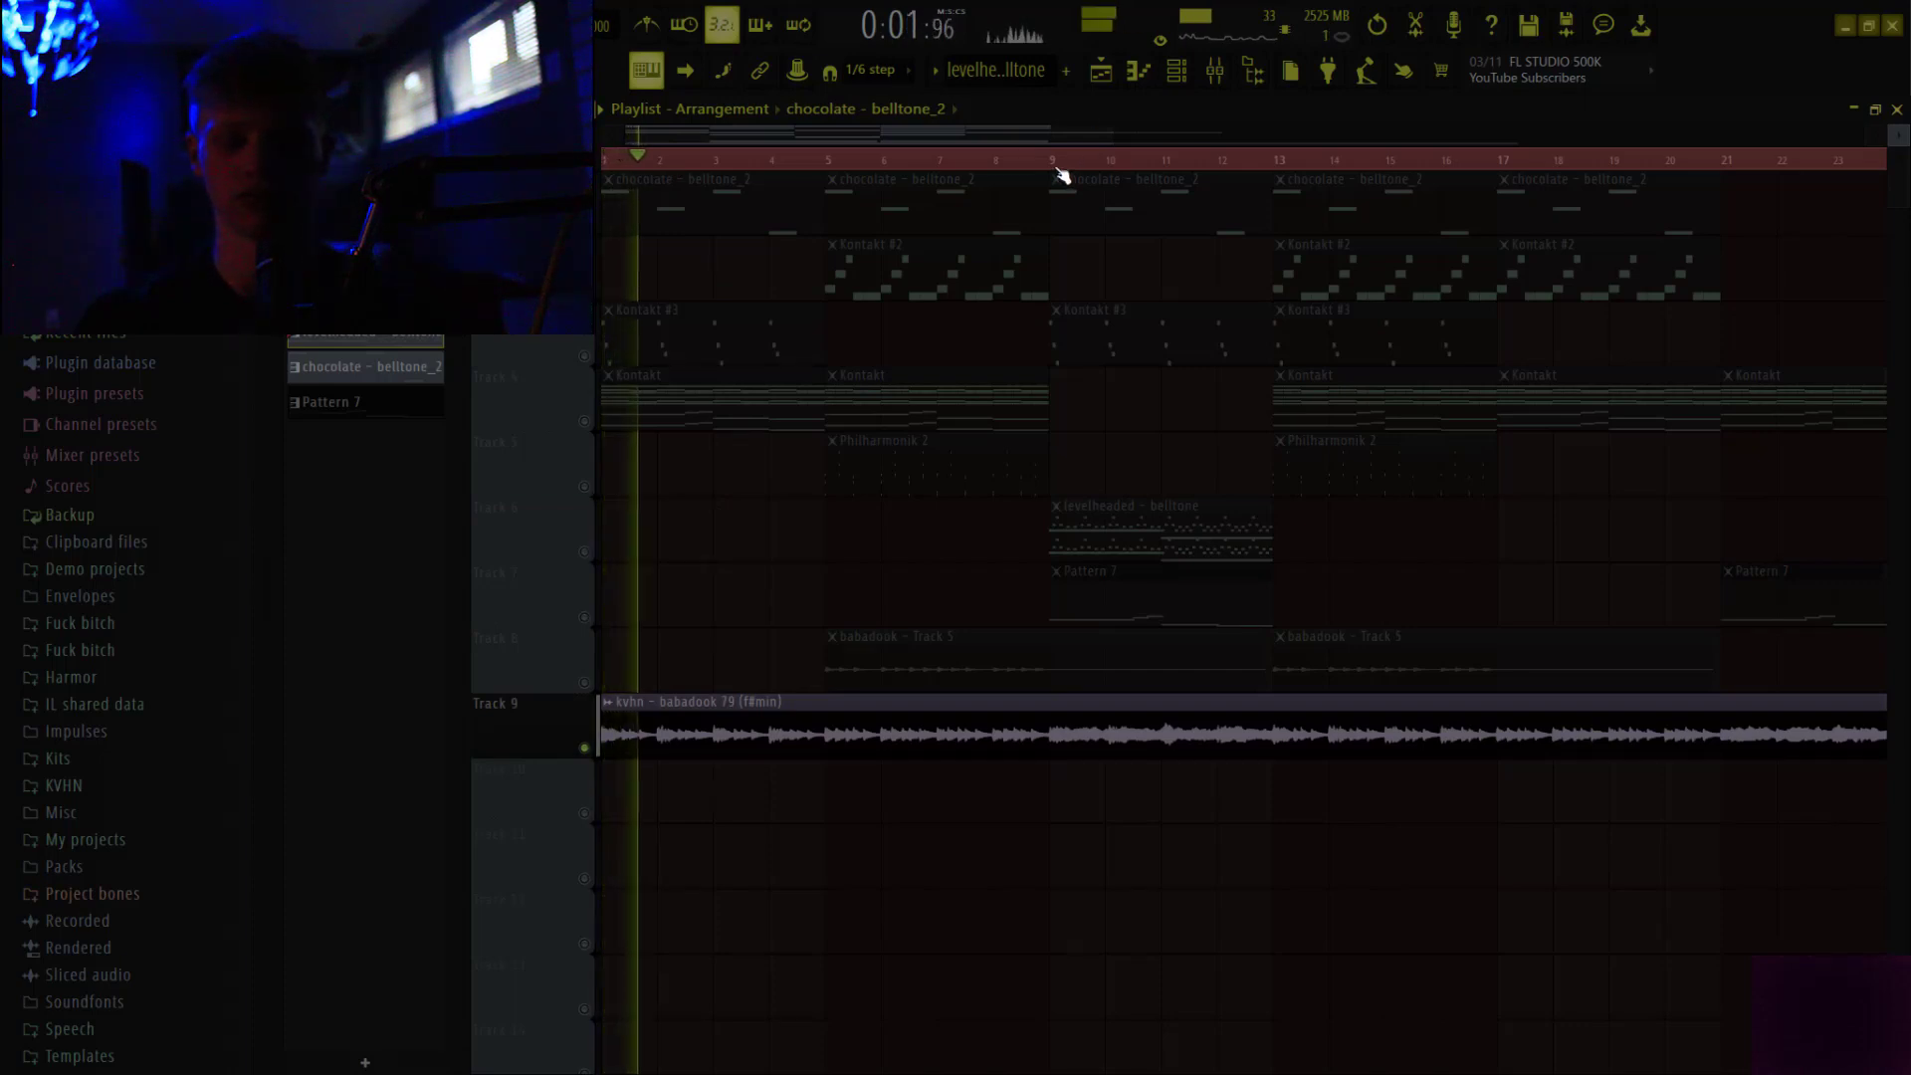
pyautogui.click(1058, 167)
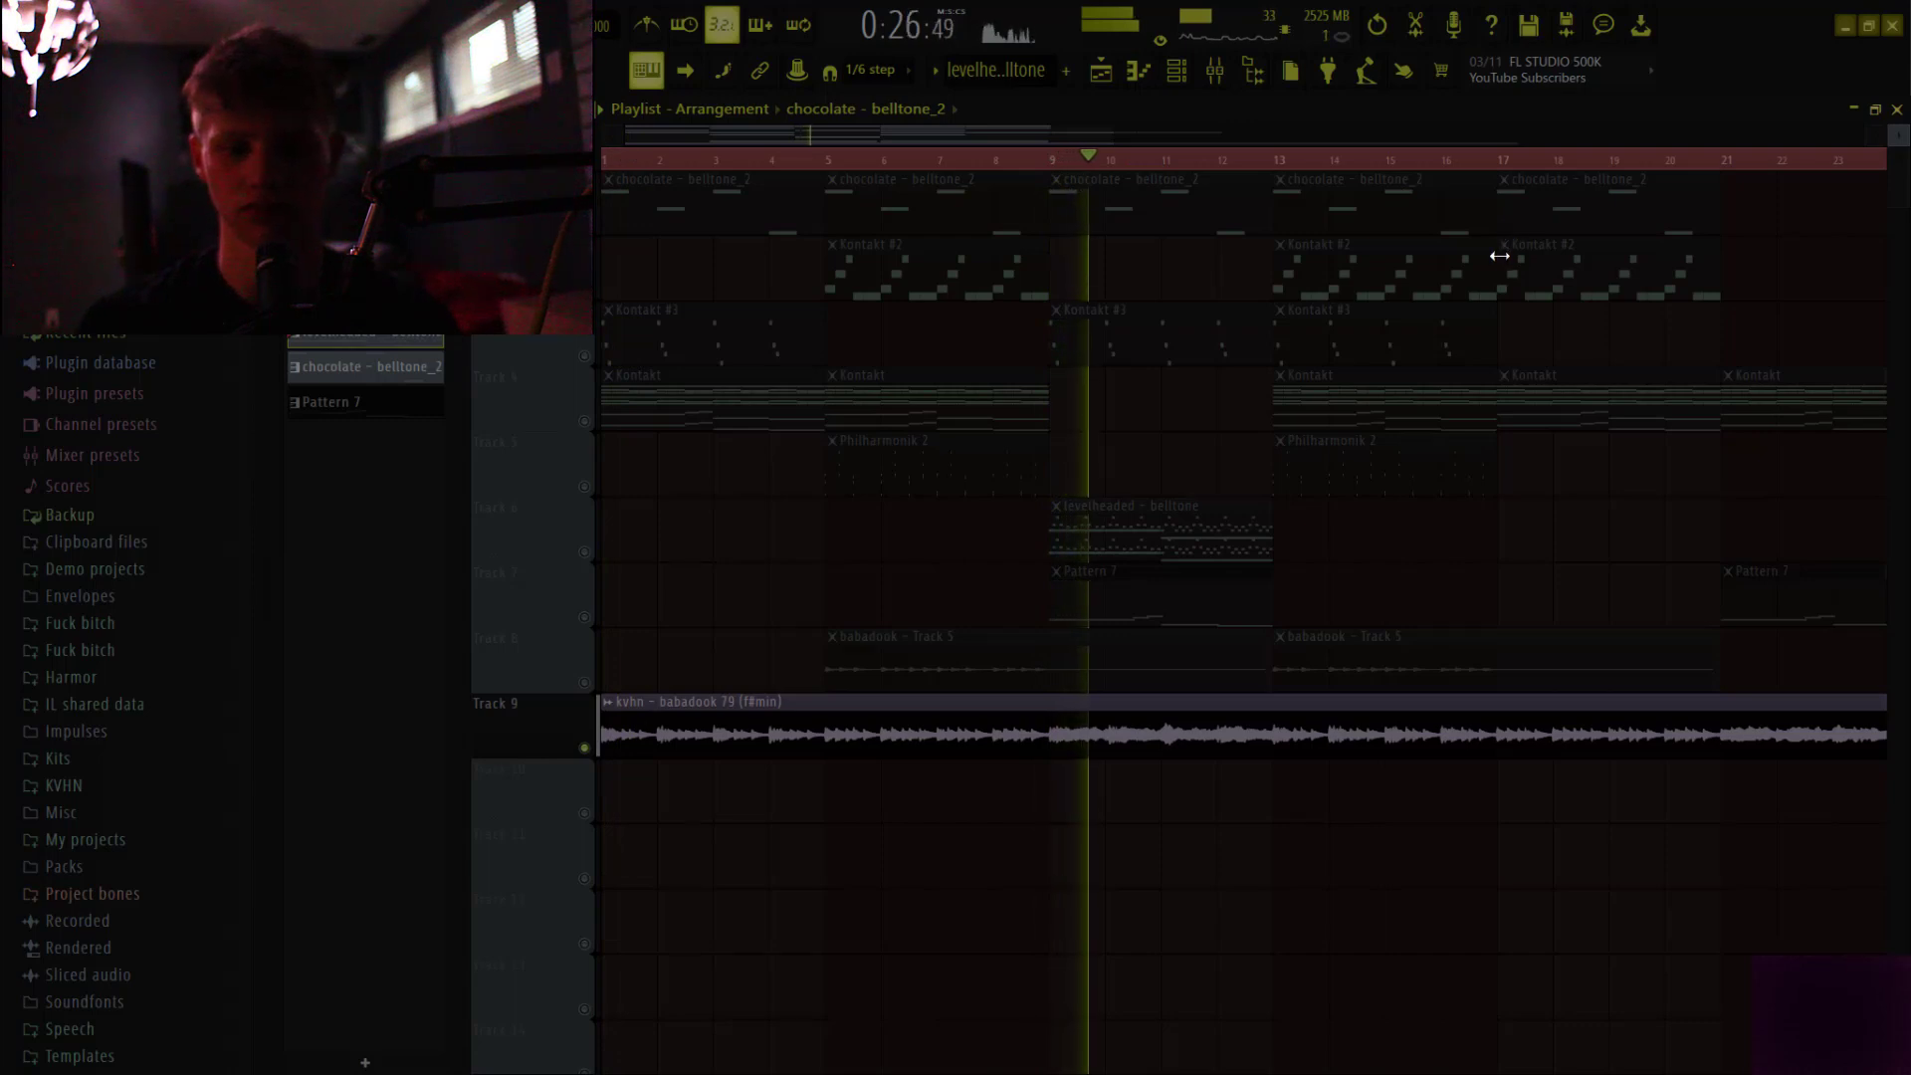
pyautogui.press('space')
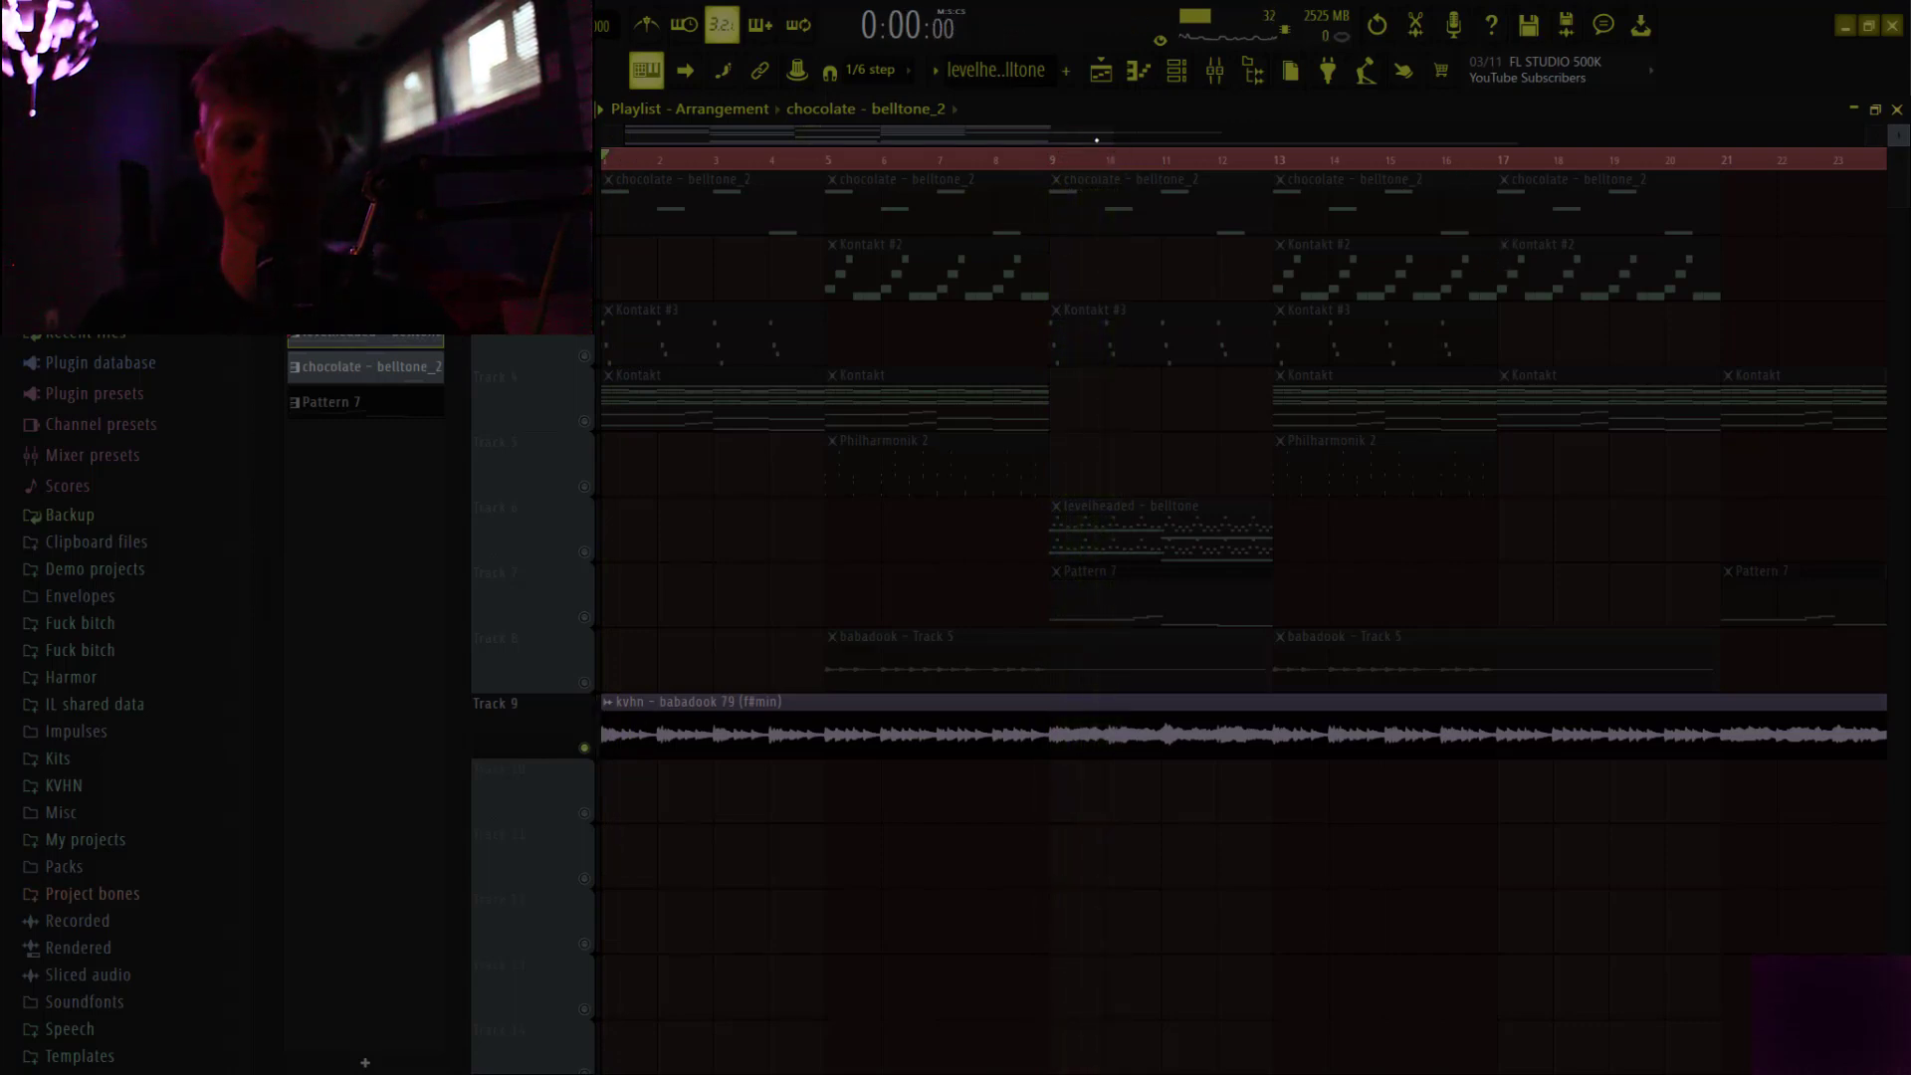
pyautogui.moveTo(1116, 136); pyautogui.dragTo(1879, 138)
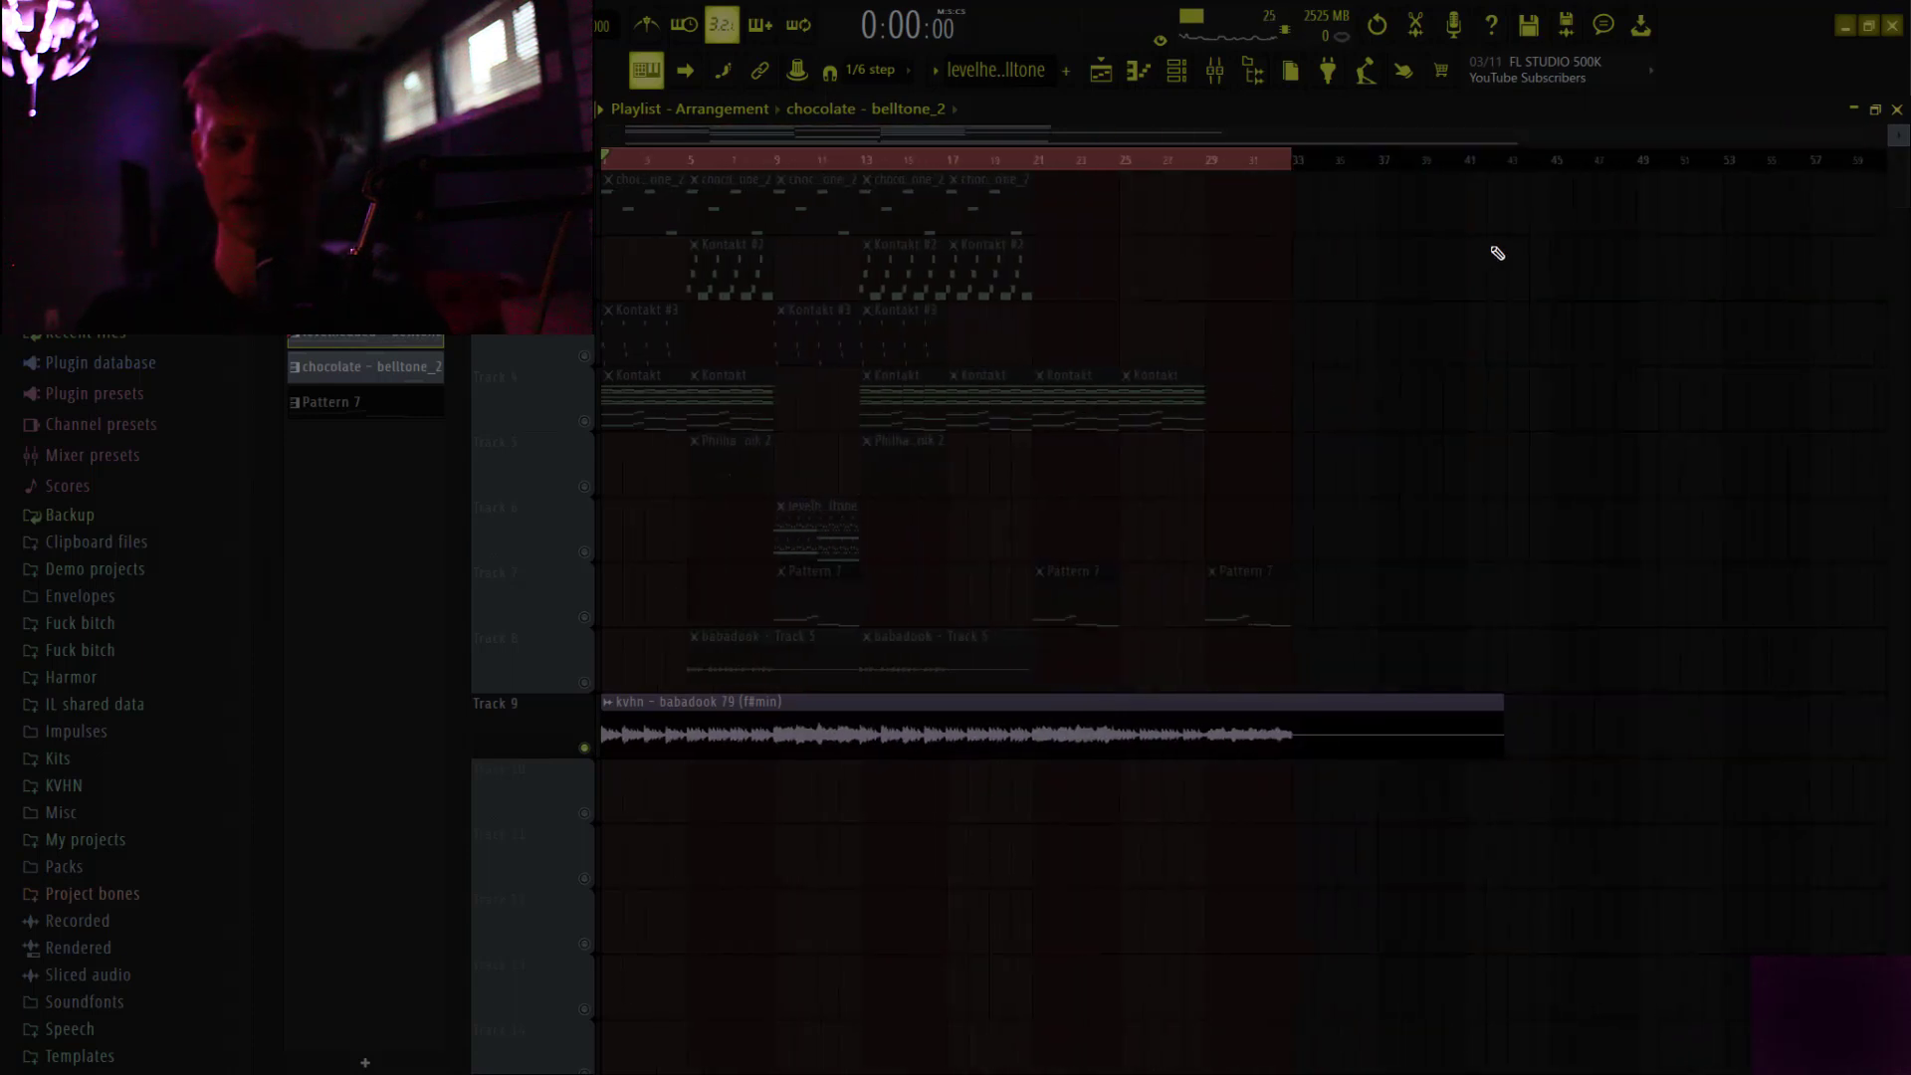
# Open the mixer, look at the ketamine - belltone effects, and view Fruity Reeverb 2 on the Kontakt insert
pyautogui.click(1224, 77)
pyautogui.moveTo(861, 319); pyautogui.dragTo(726, 319)
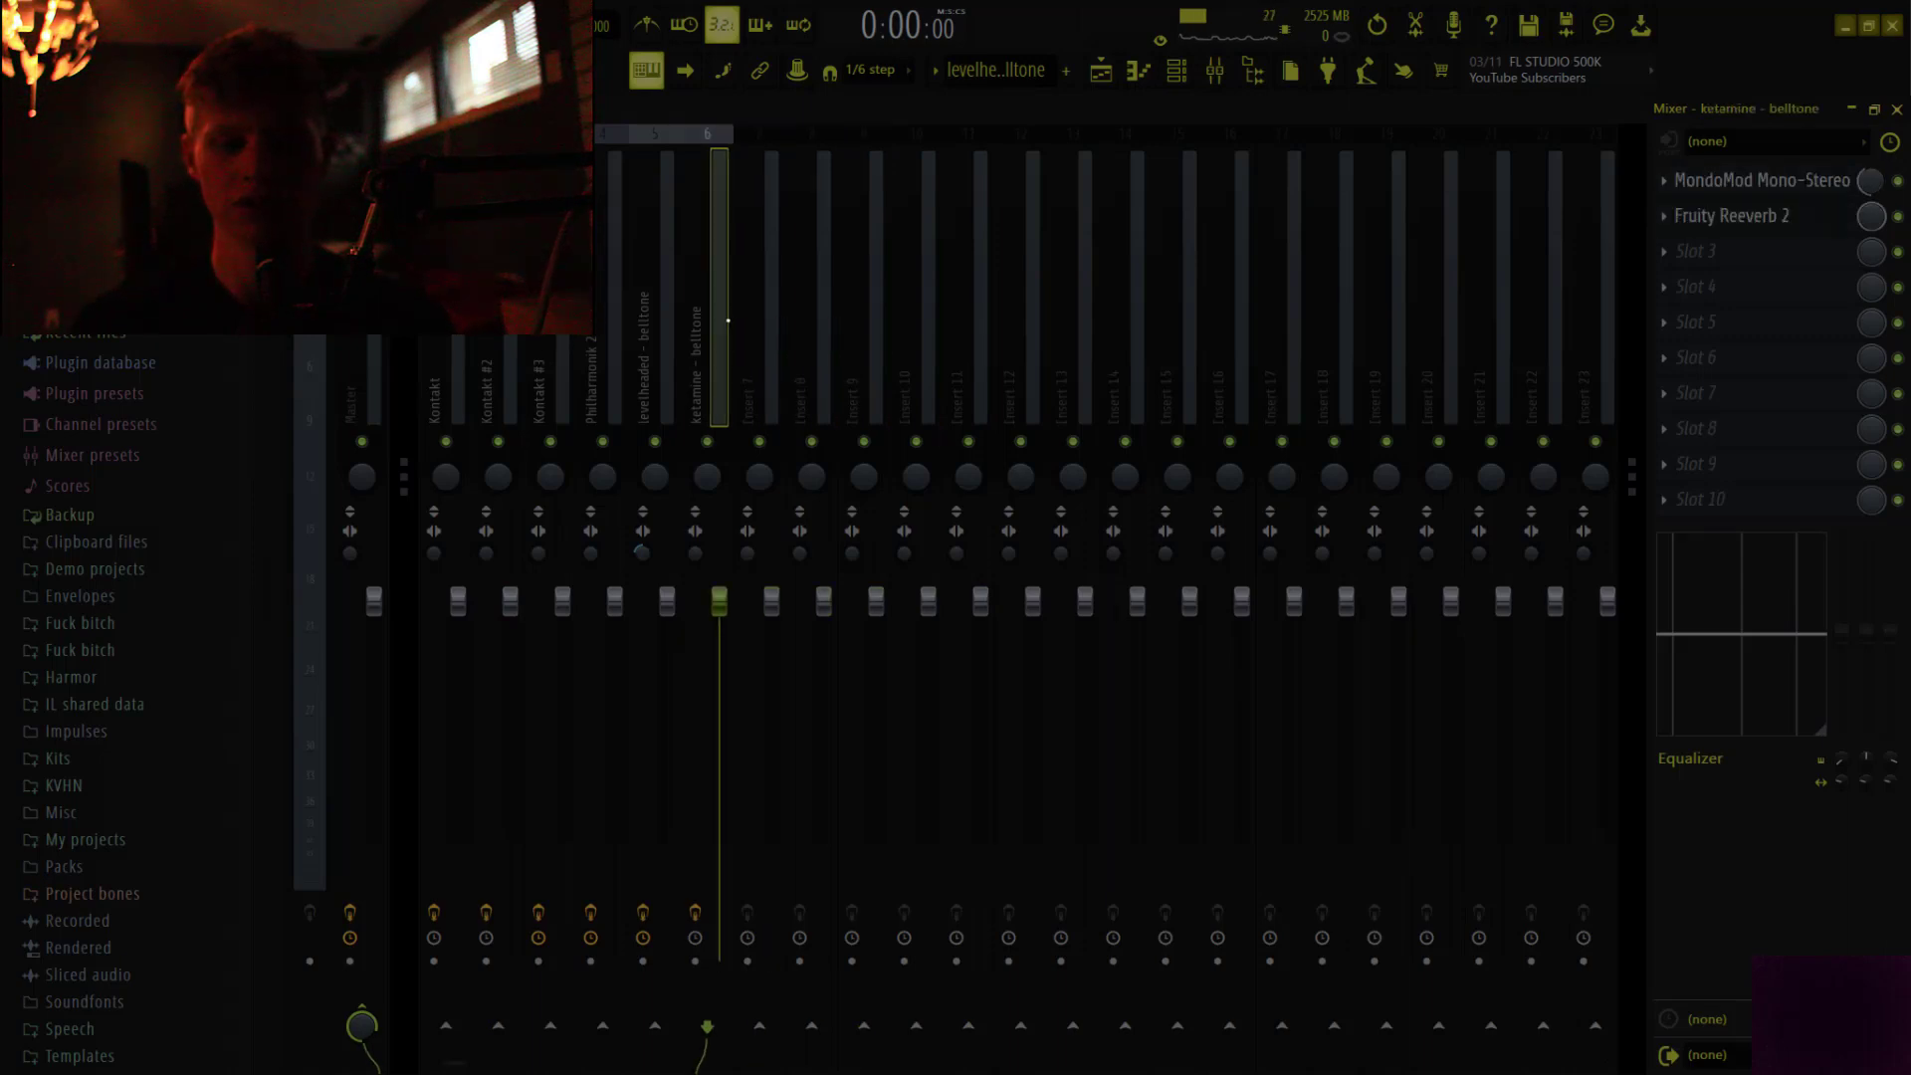
pyautogui.moveTo(728, 320); pyautogui.dragTo(393, 435)
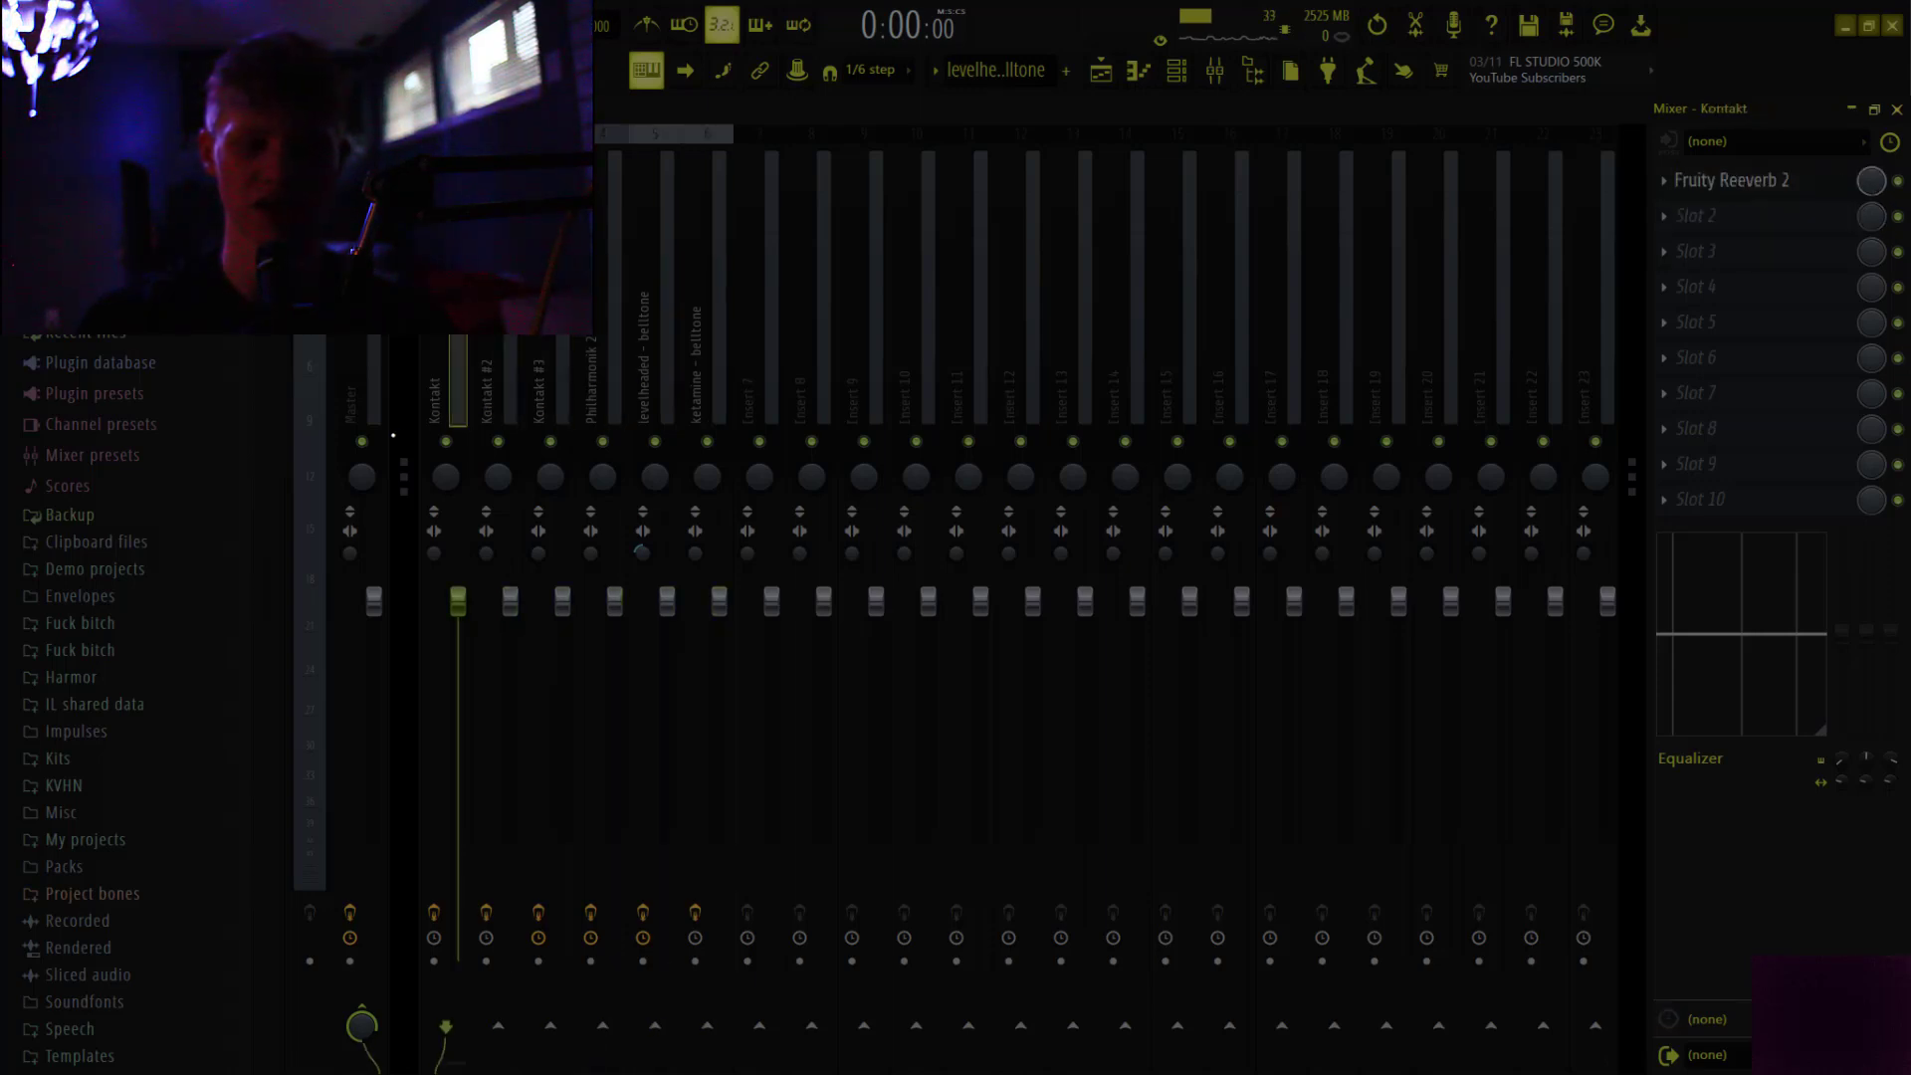
pyautogui.click(1750, 192)
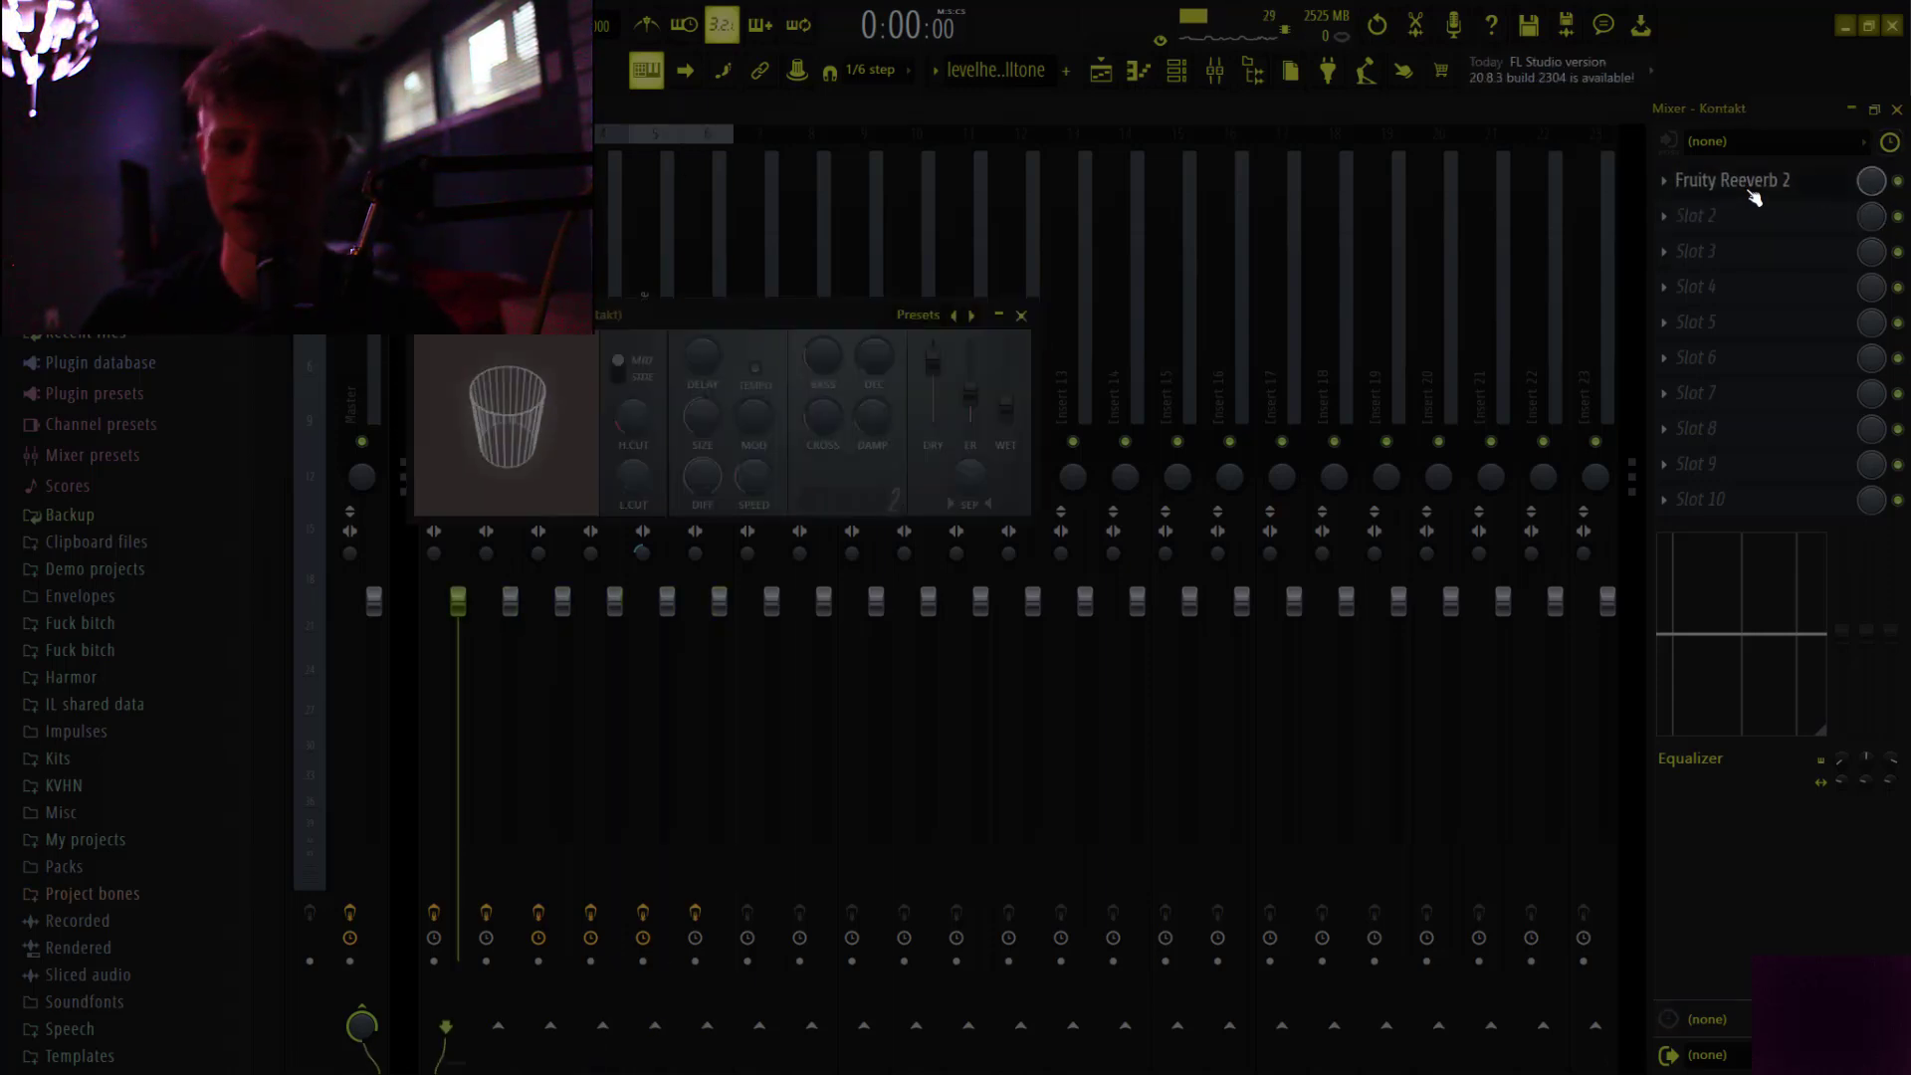
# View the Fruity Convolver, Fruity parametric EQ 2 and J37 Stereo settings on the Kontakt #3 insert
pyautogui.moveTo(597, 264); pyautogui.dragTo(505, 289)
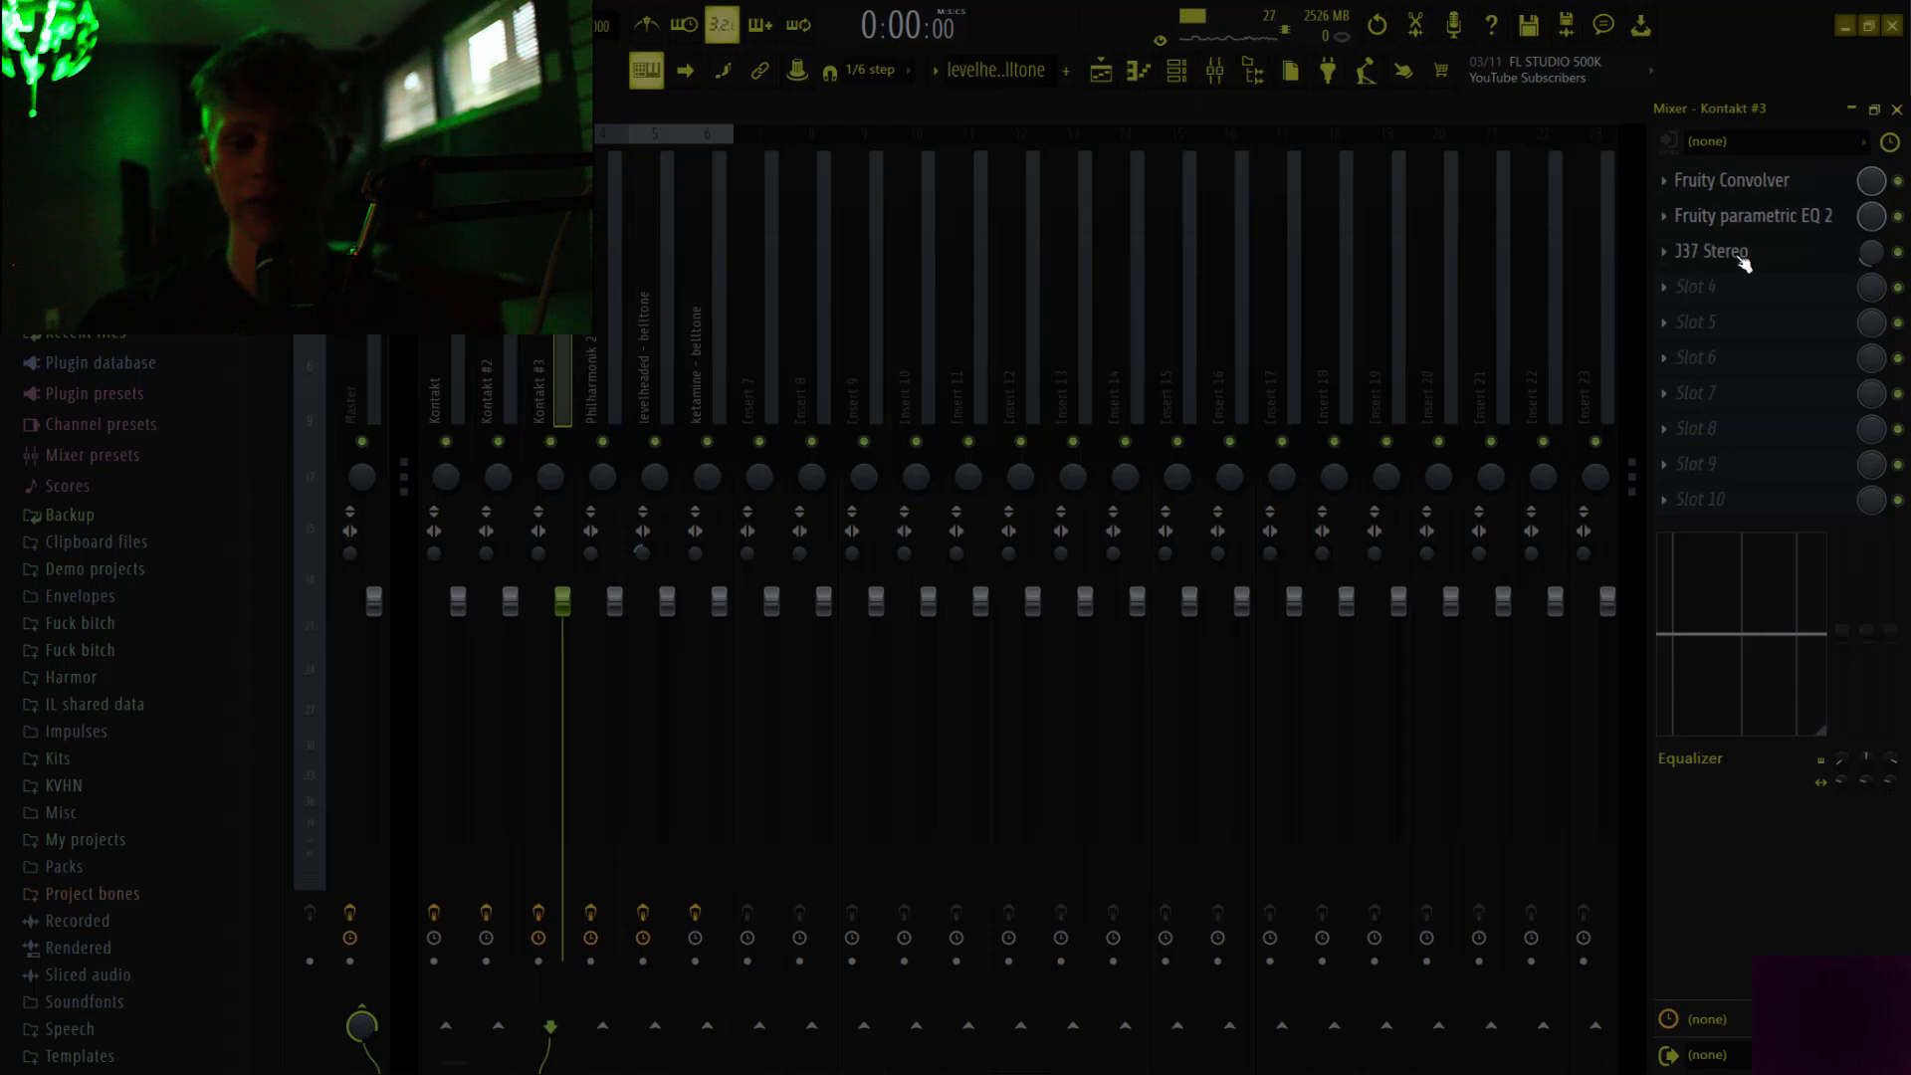
pyautogui.click(1730, 182)
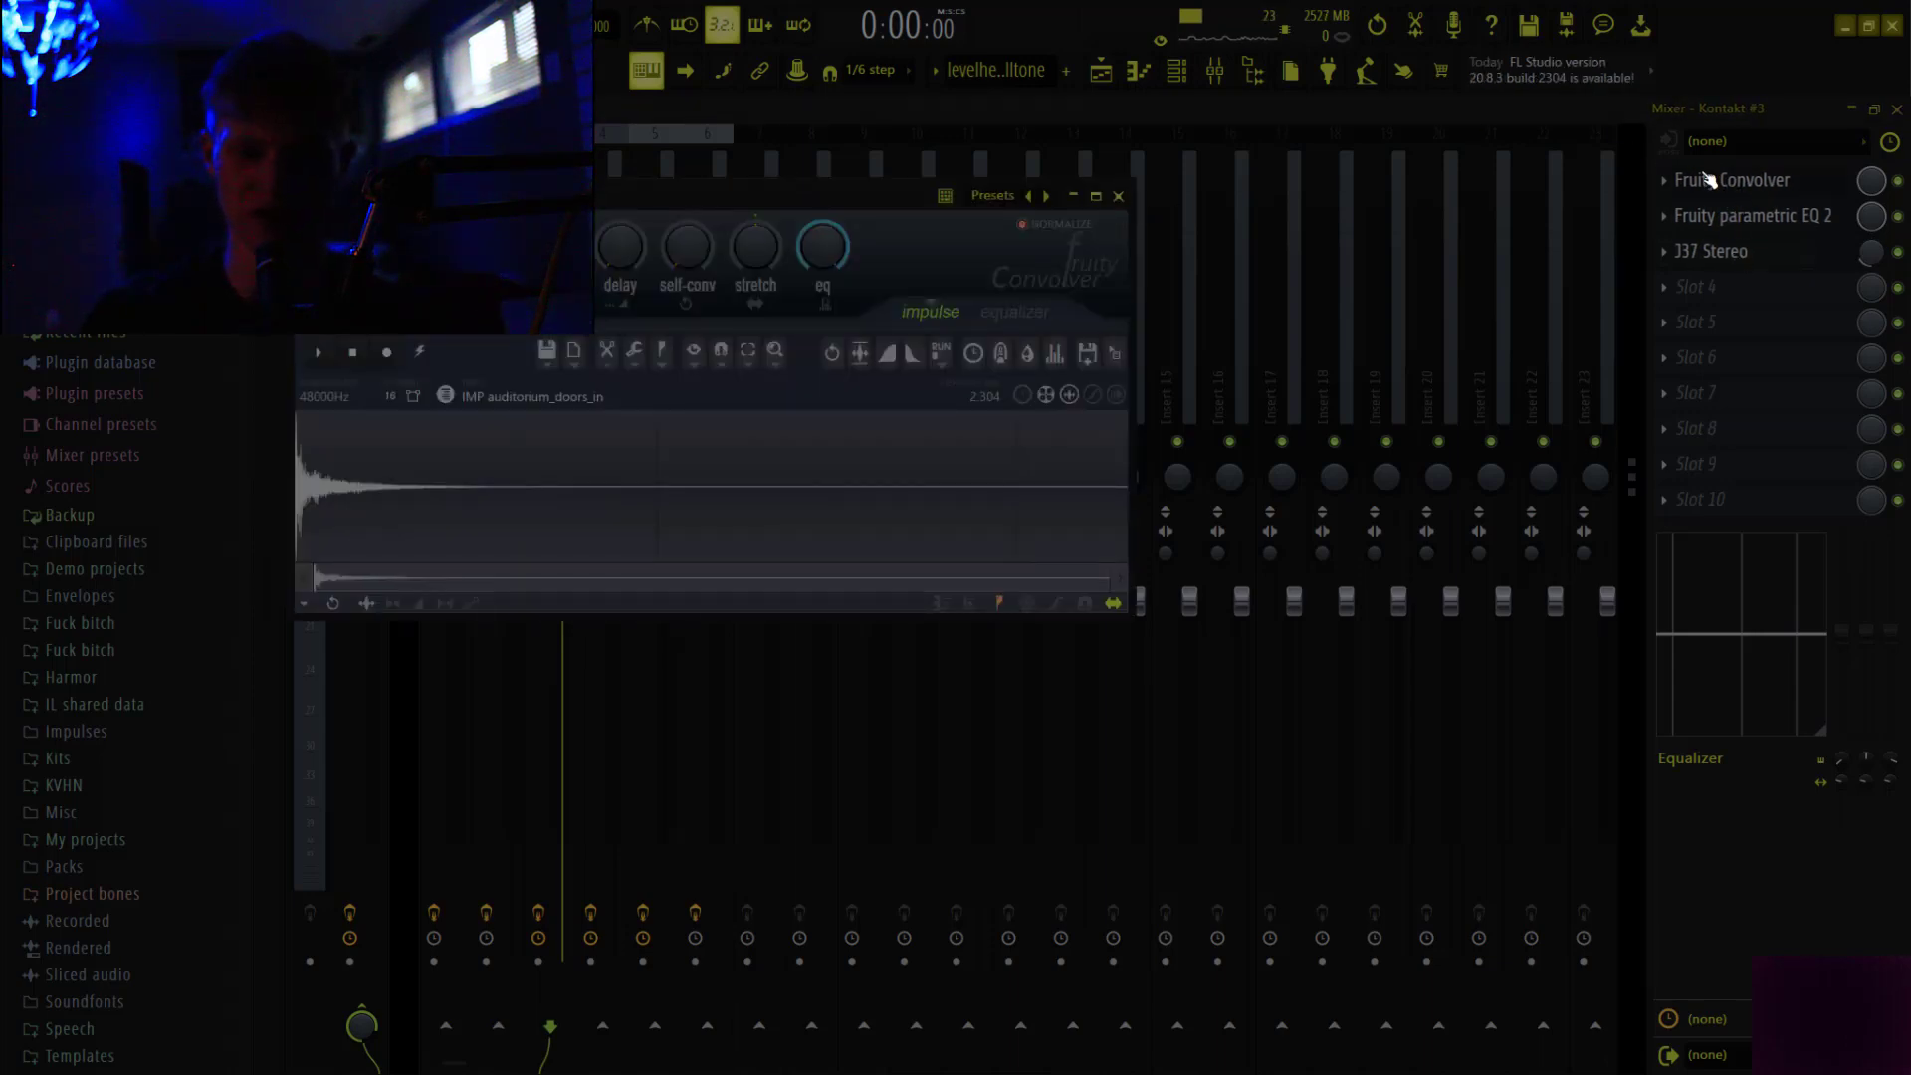
pyautogui.click(1762, 217)
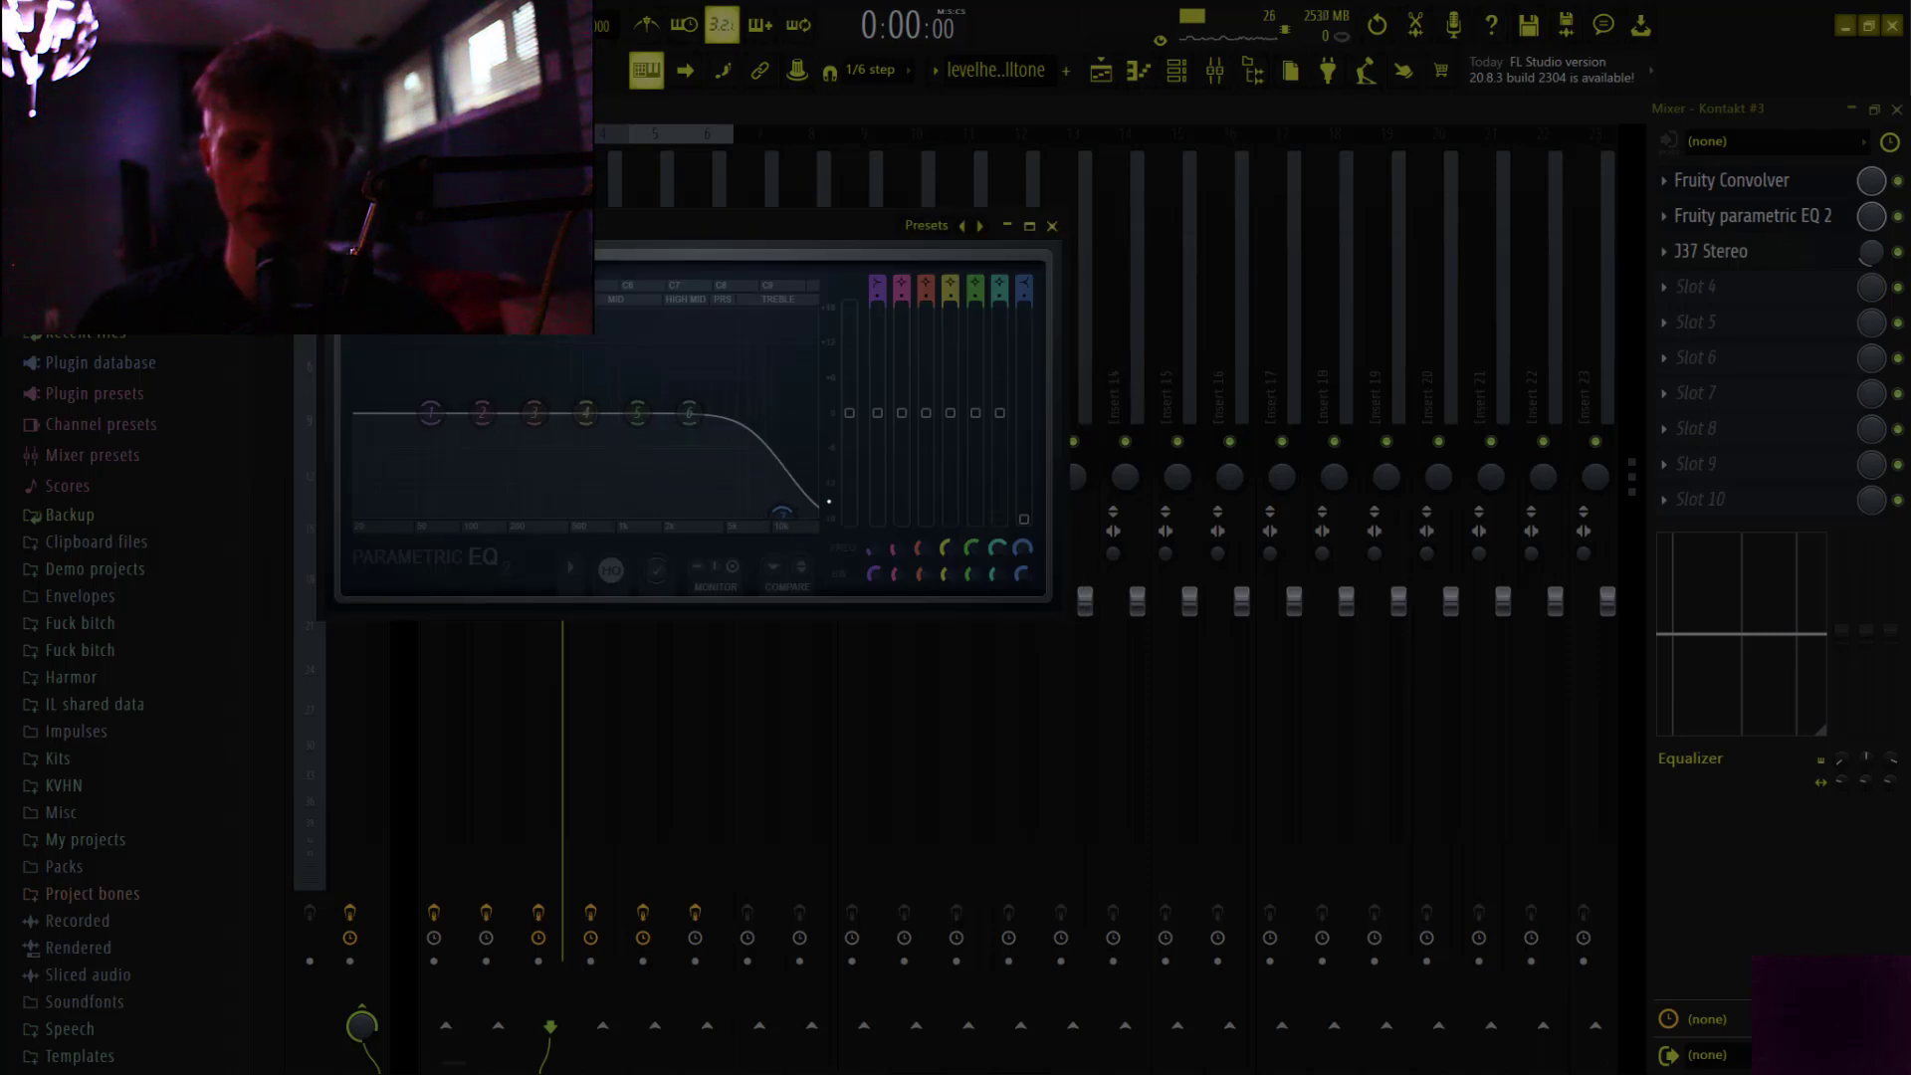
pyautogui.click(1730, 253)
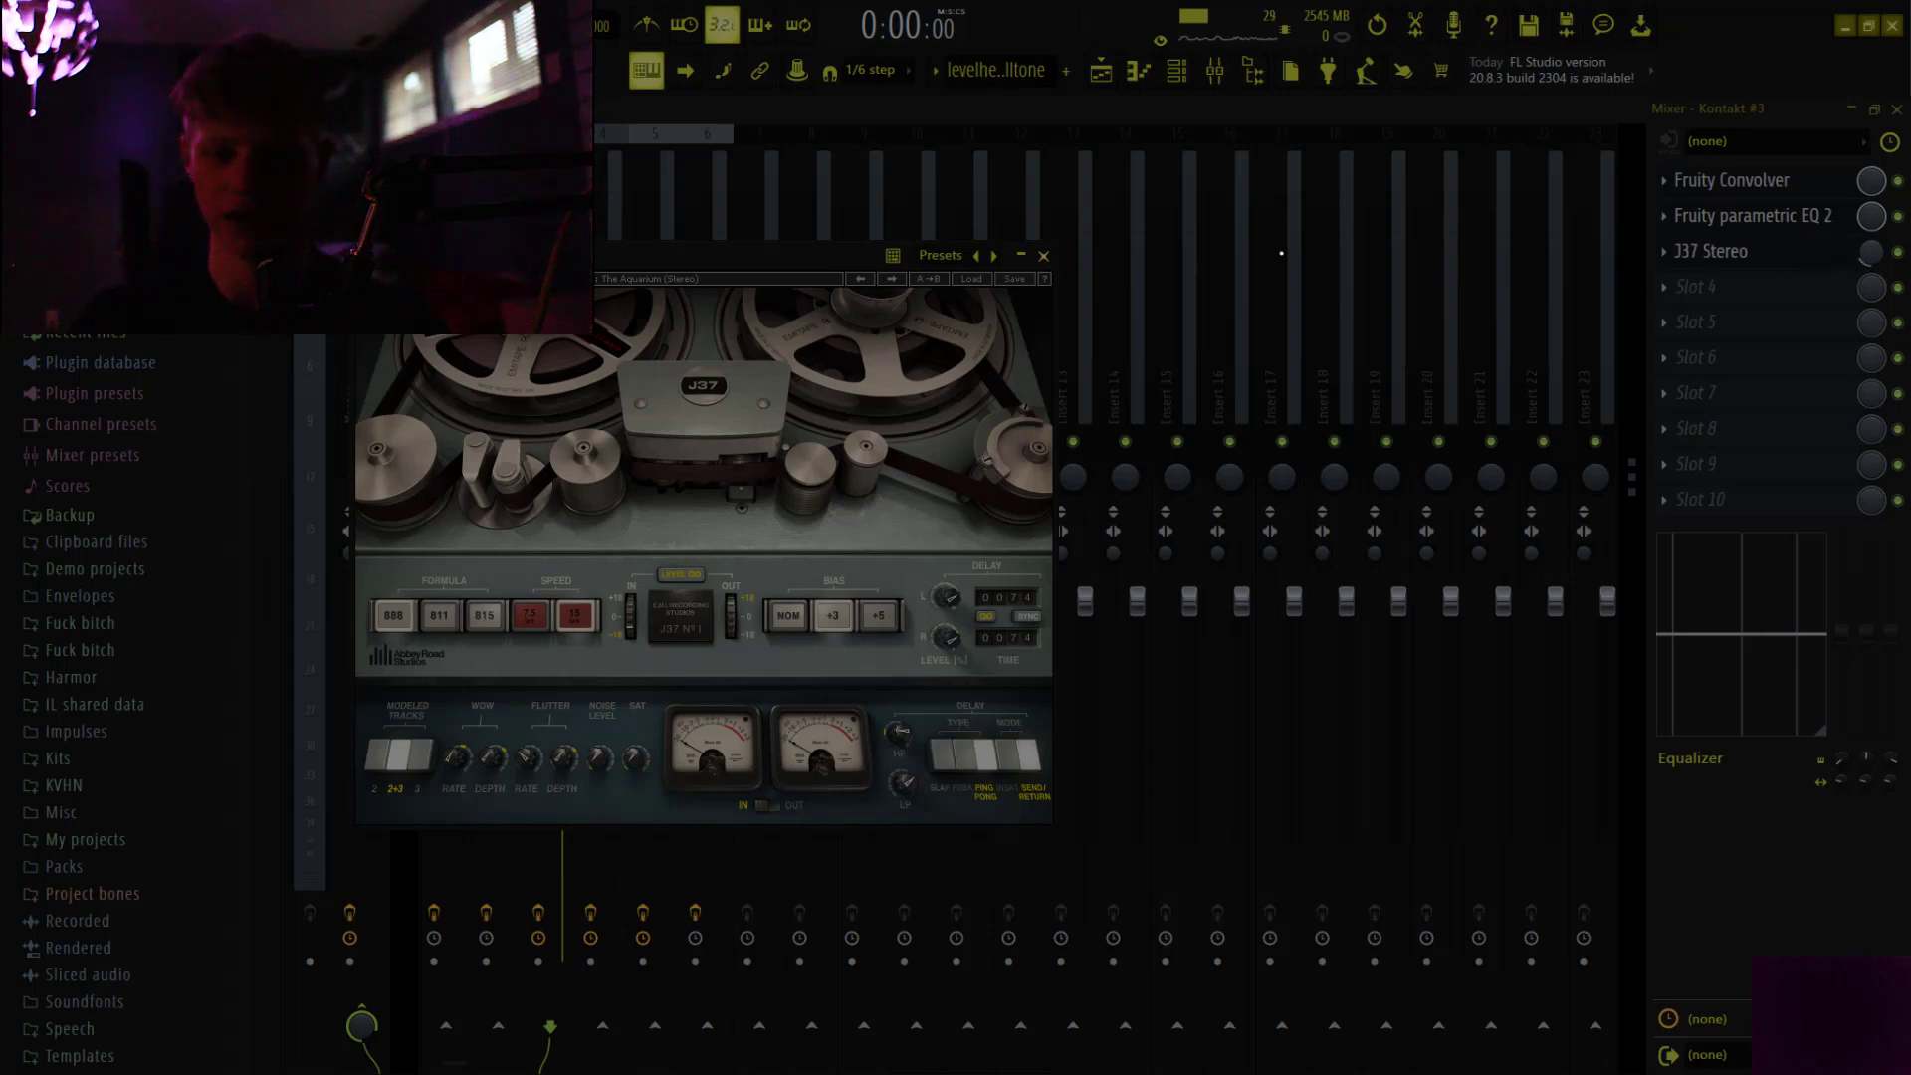
# View Soundgoodizer and Fruity Reeverb 2 on the Philharmonik 2 insert, and J37 Stereo on levelheaded - belltone
pyautogui.click(606, 215)
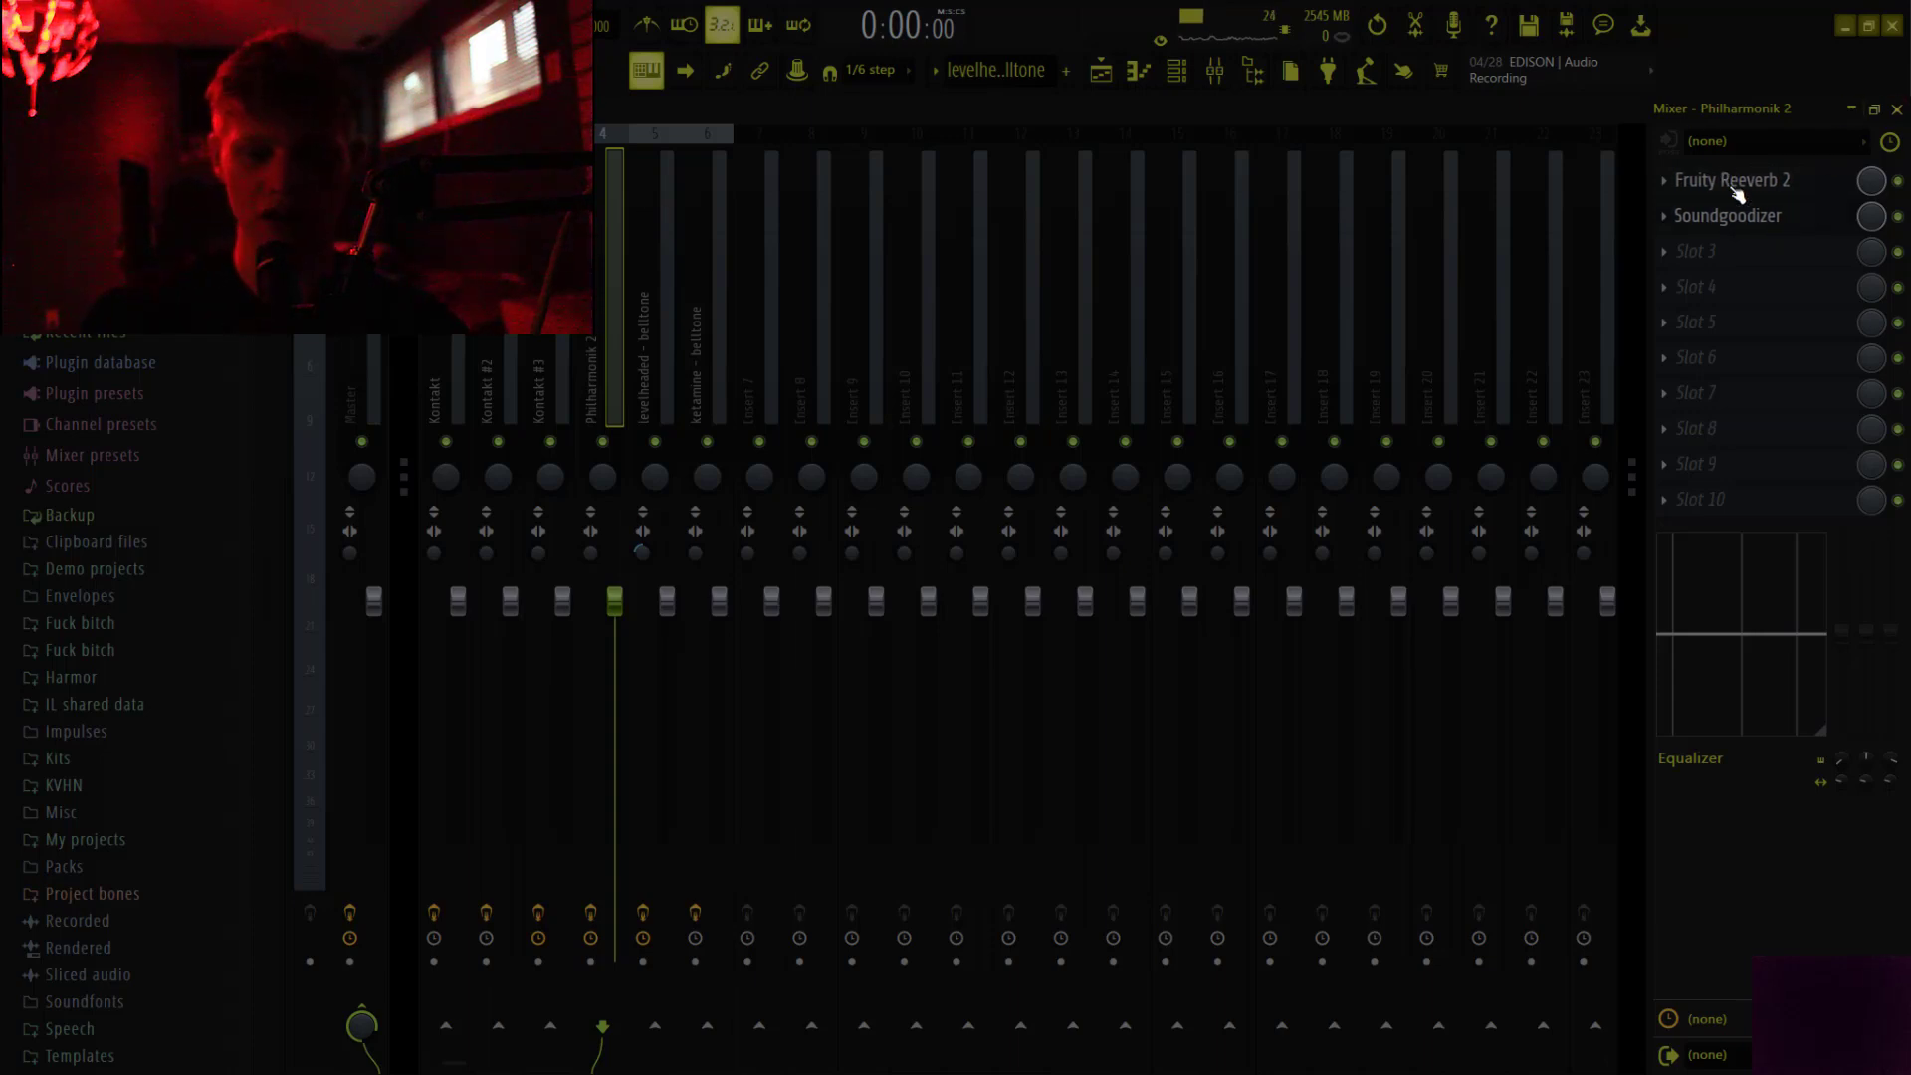
pyautogui.click(1752, 221)
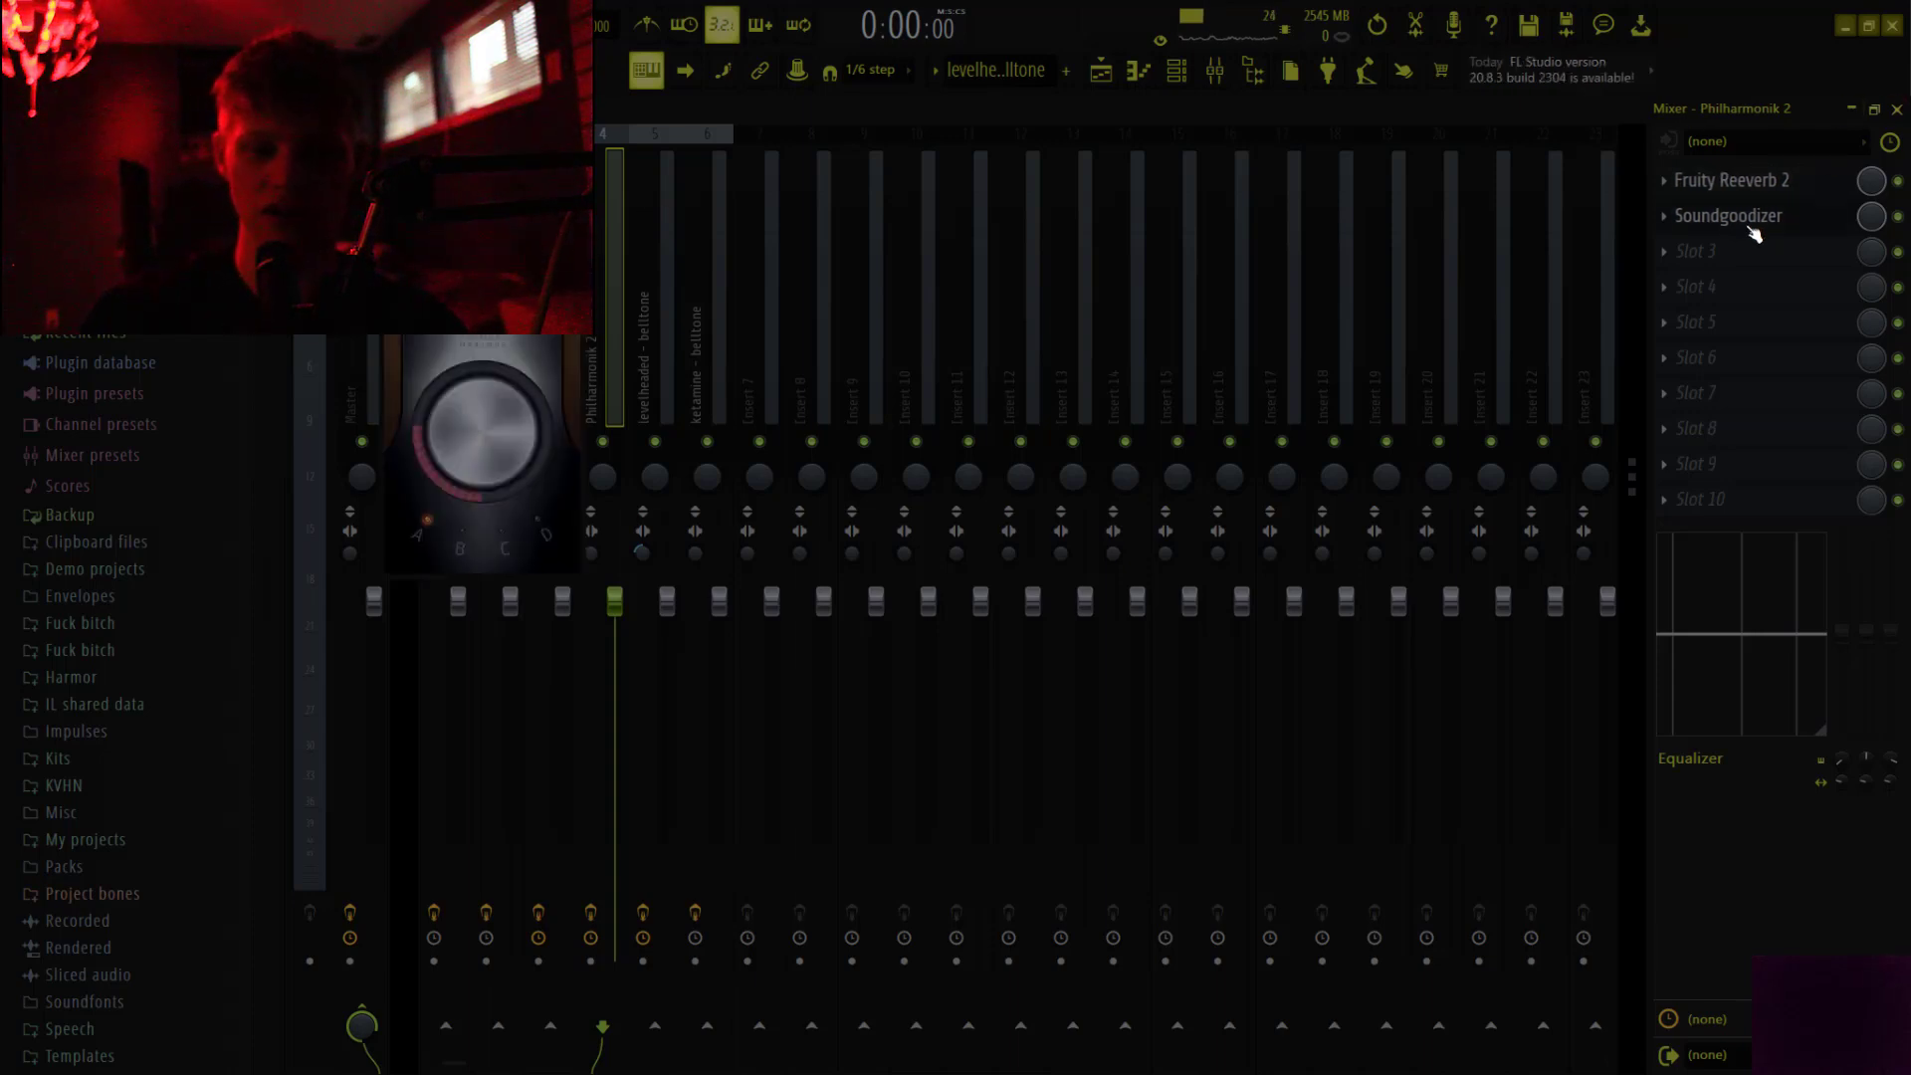
pyautogui.click(1745, 183)
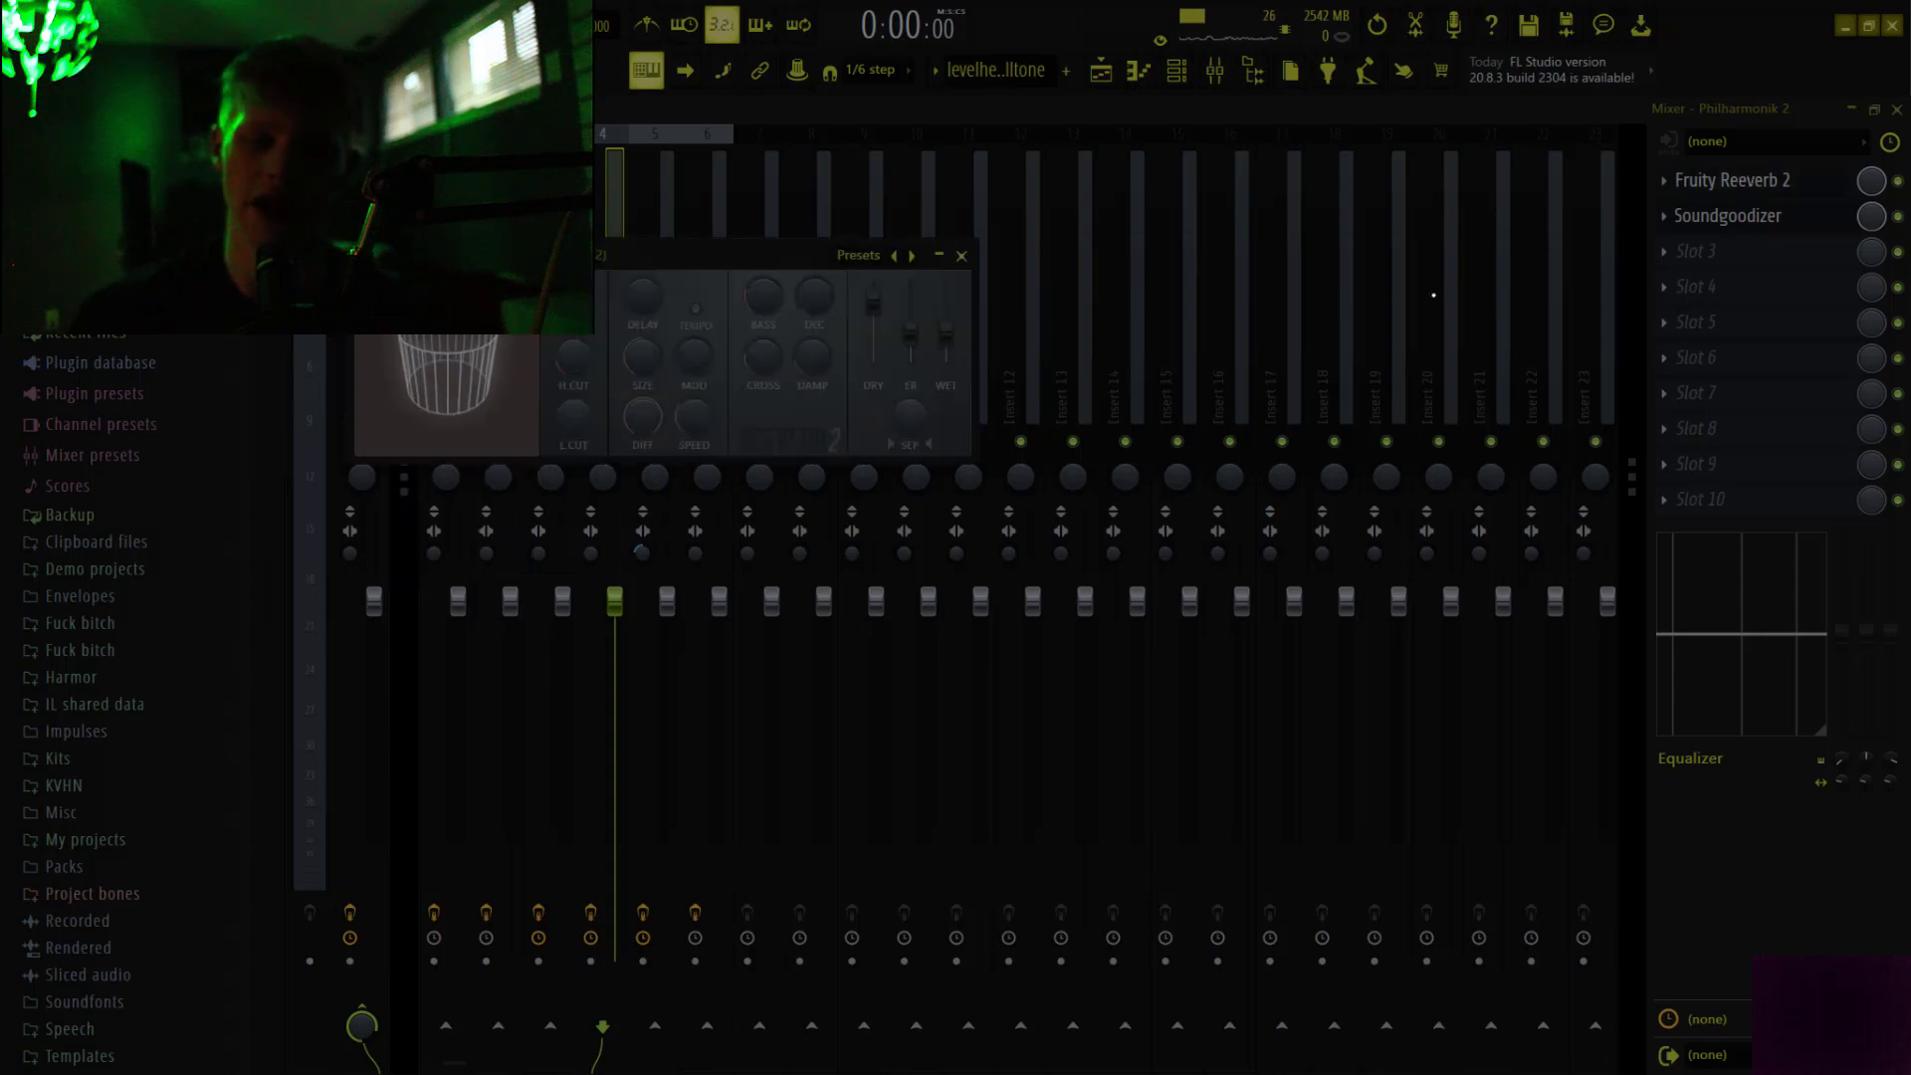
pyautogui.click(661, 184)
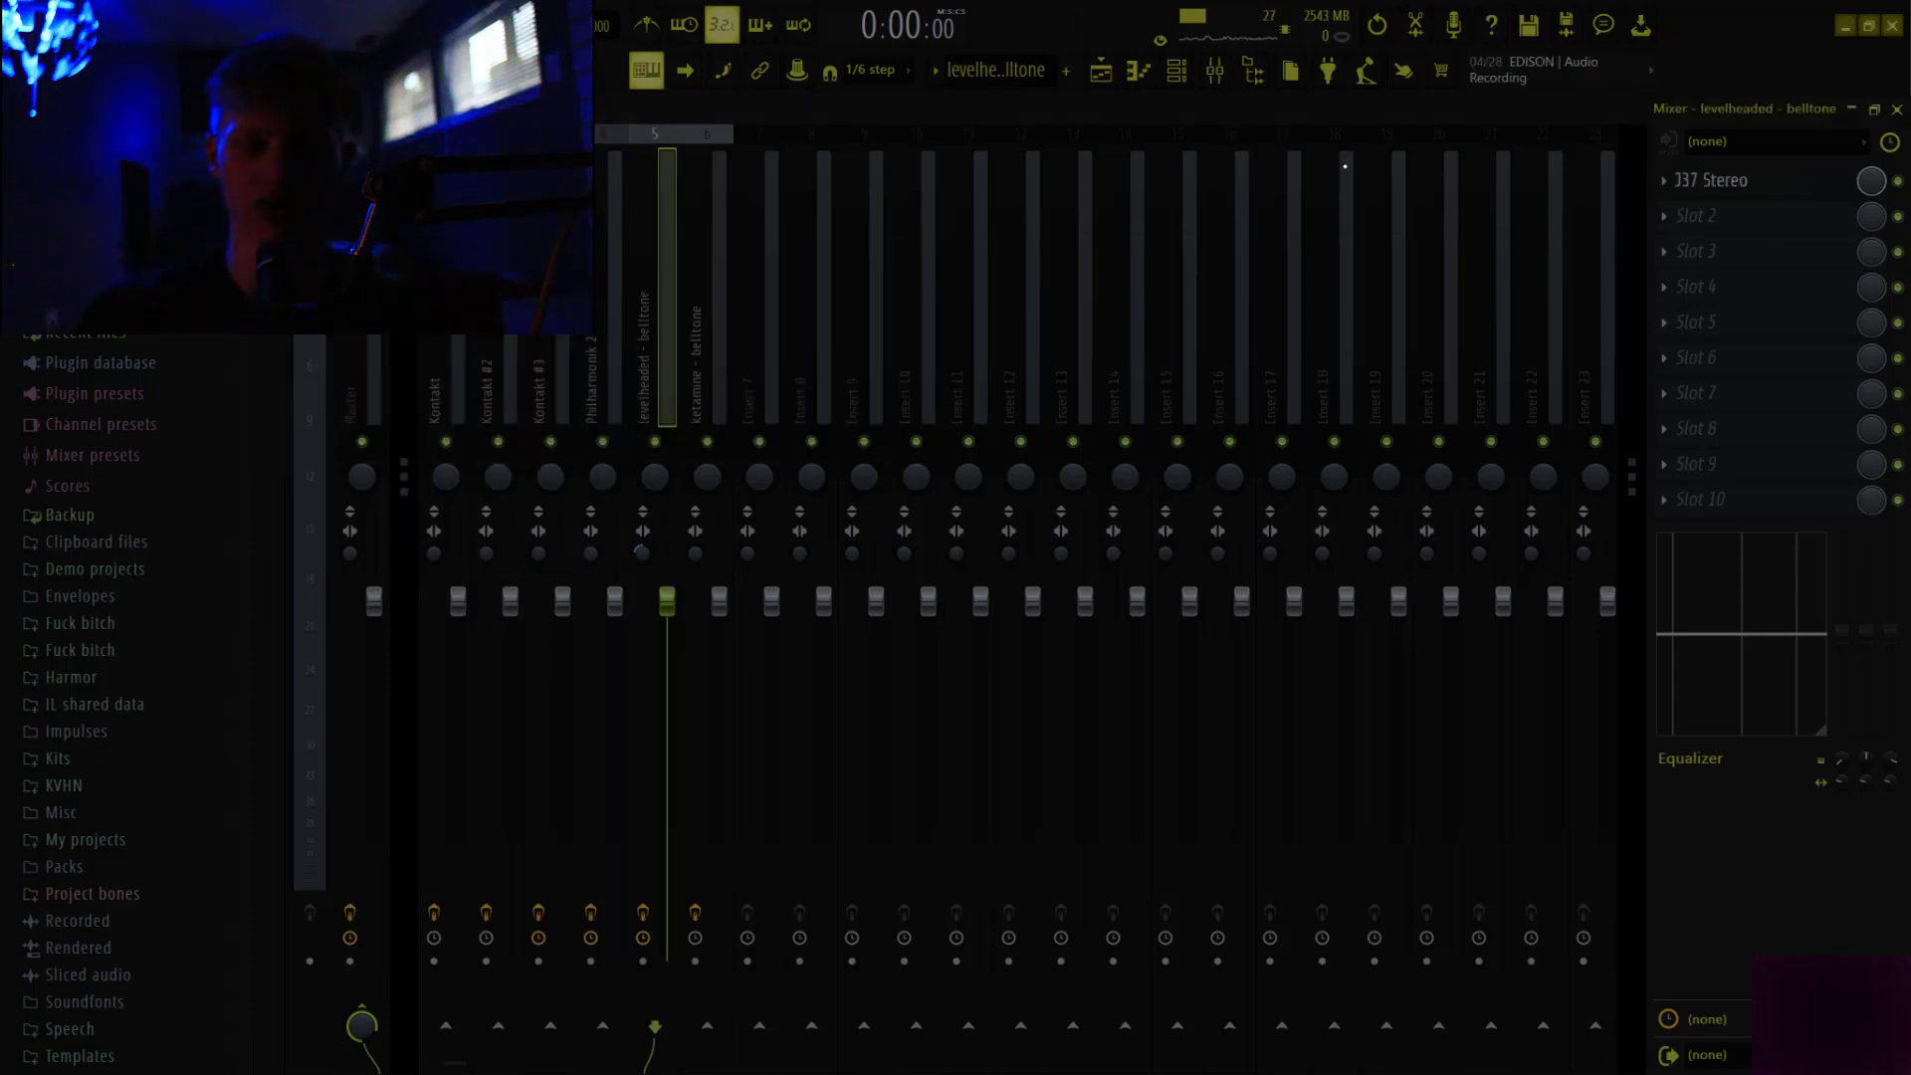
pyautogui.click(1712, 182)
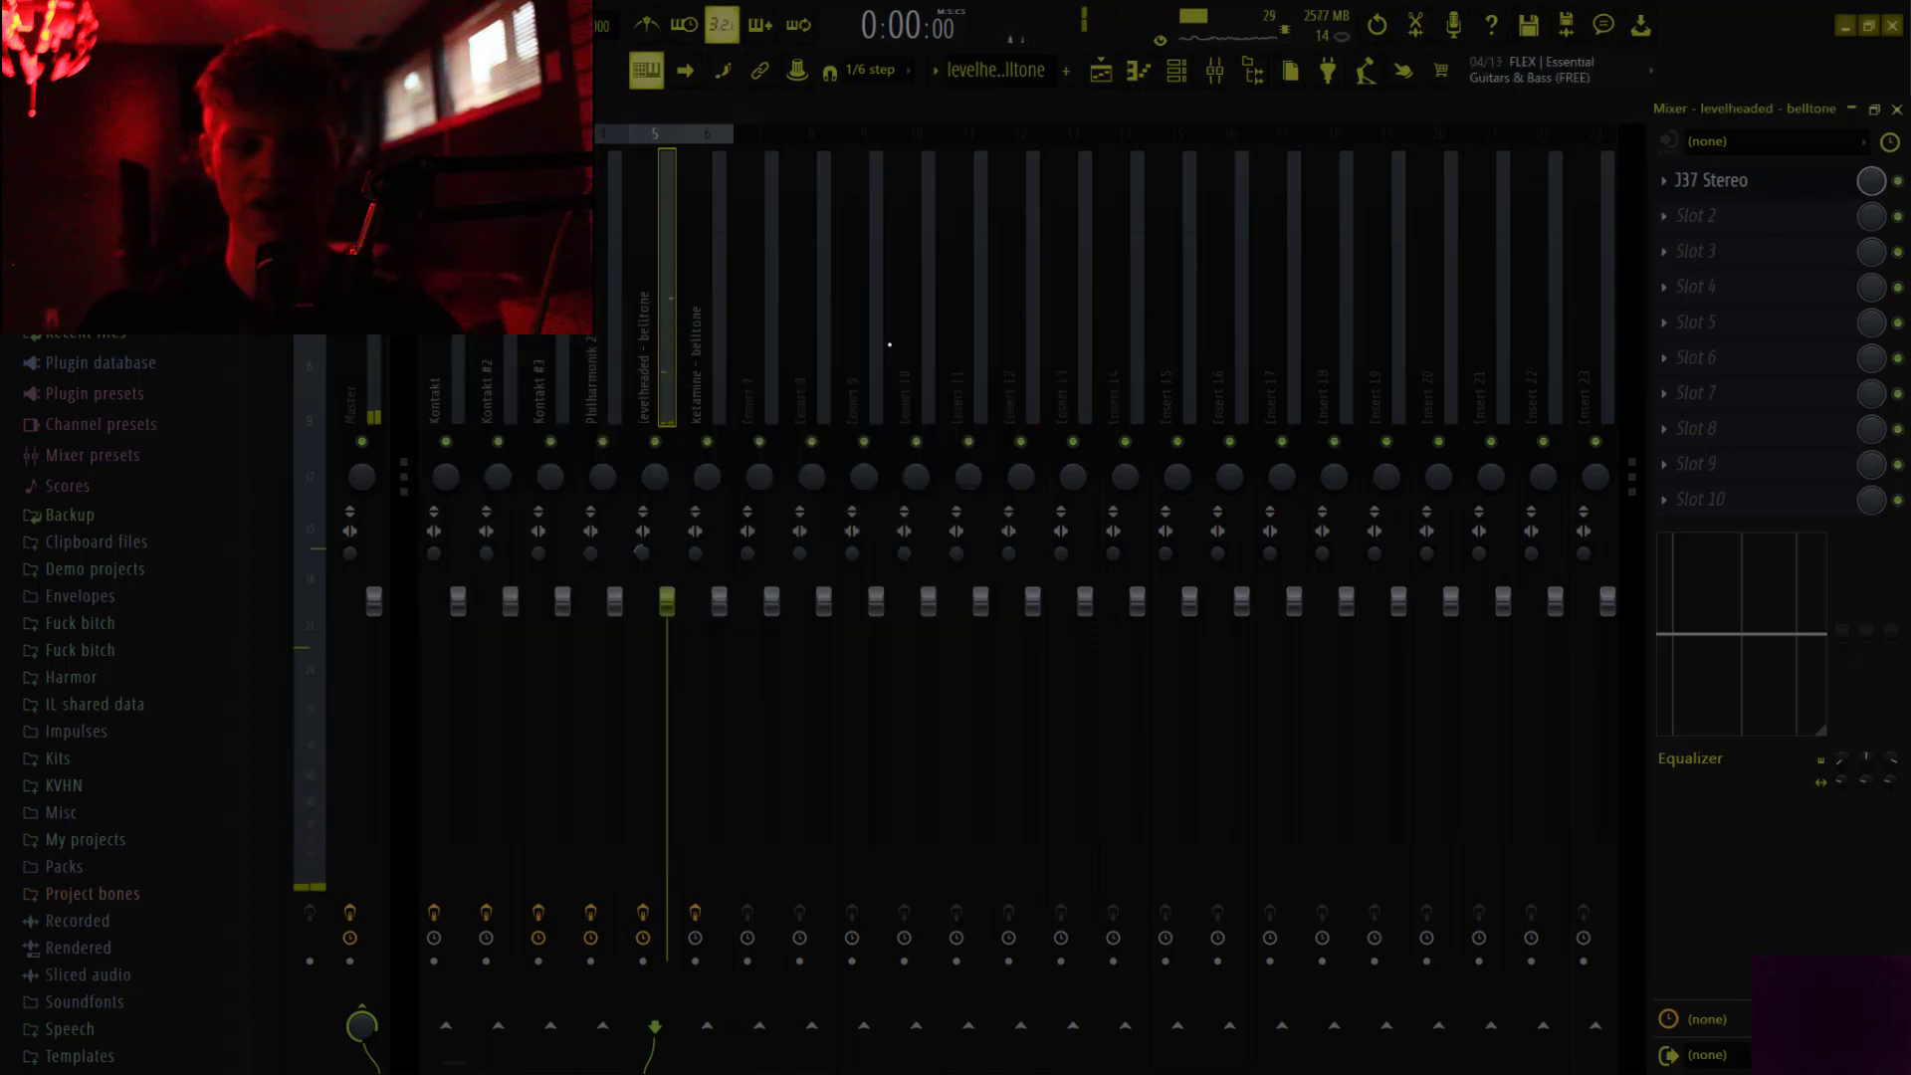
# View the MondoMod Mono-Stereo and Fruity Reeverb 2 settings on the ketamine - belltone insert
pyautogui.click(720, 353)
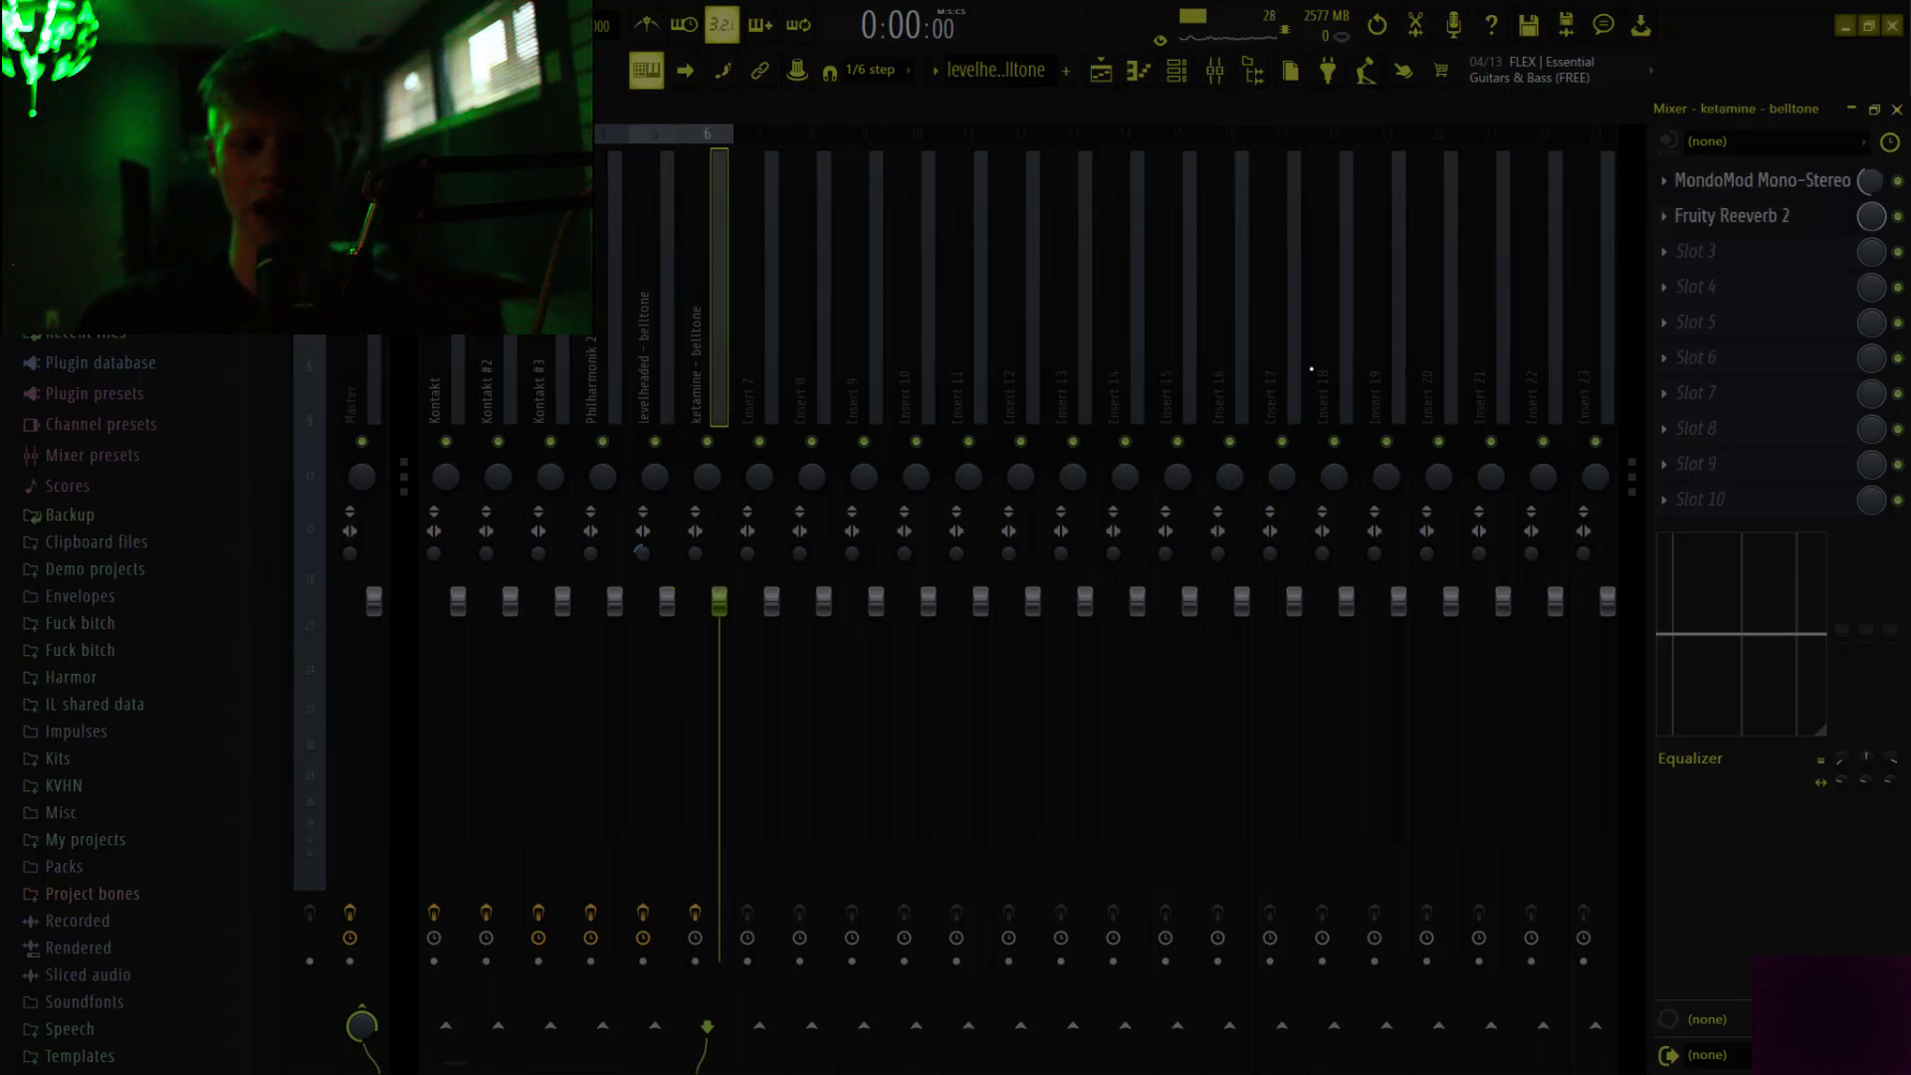
pyautogui.click(1732, 180)
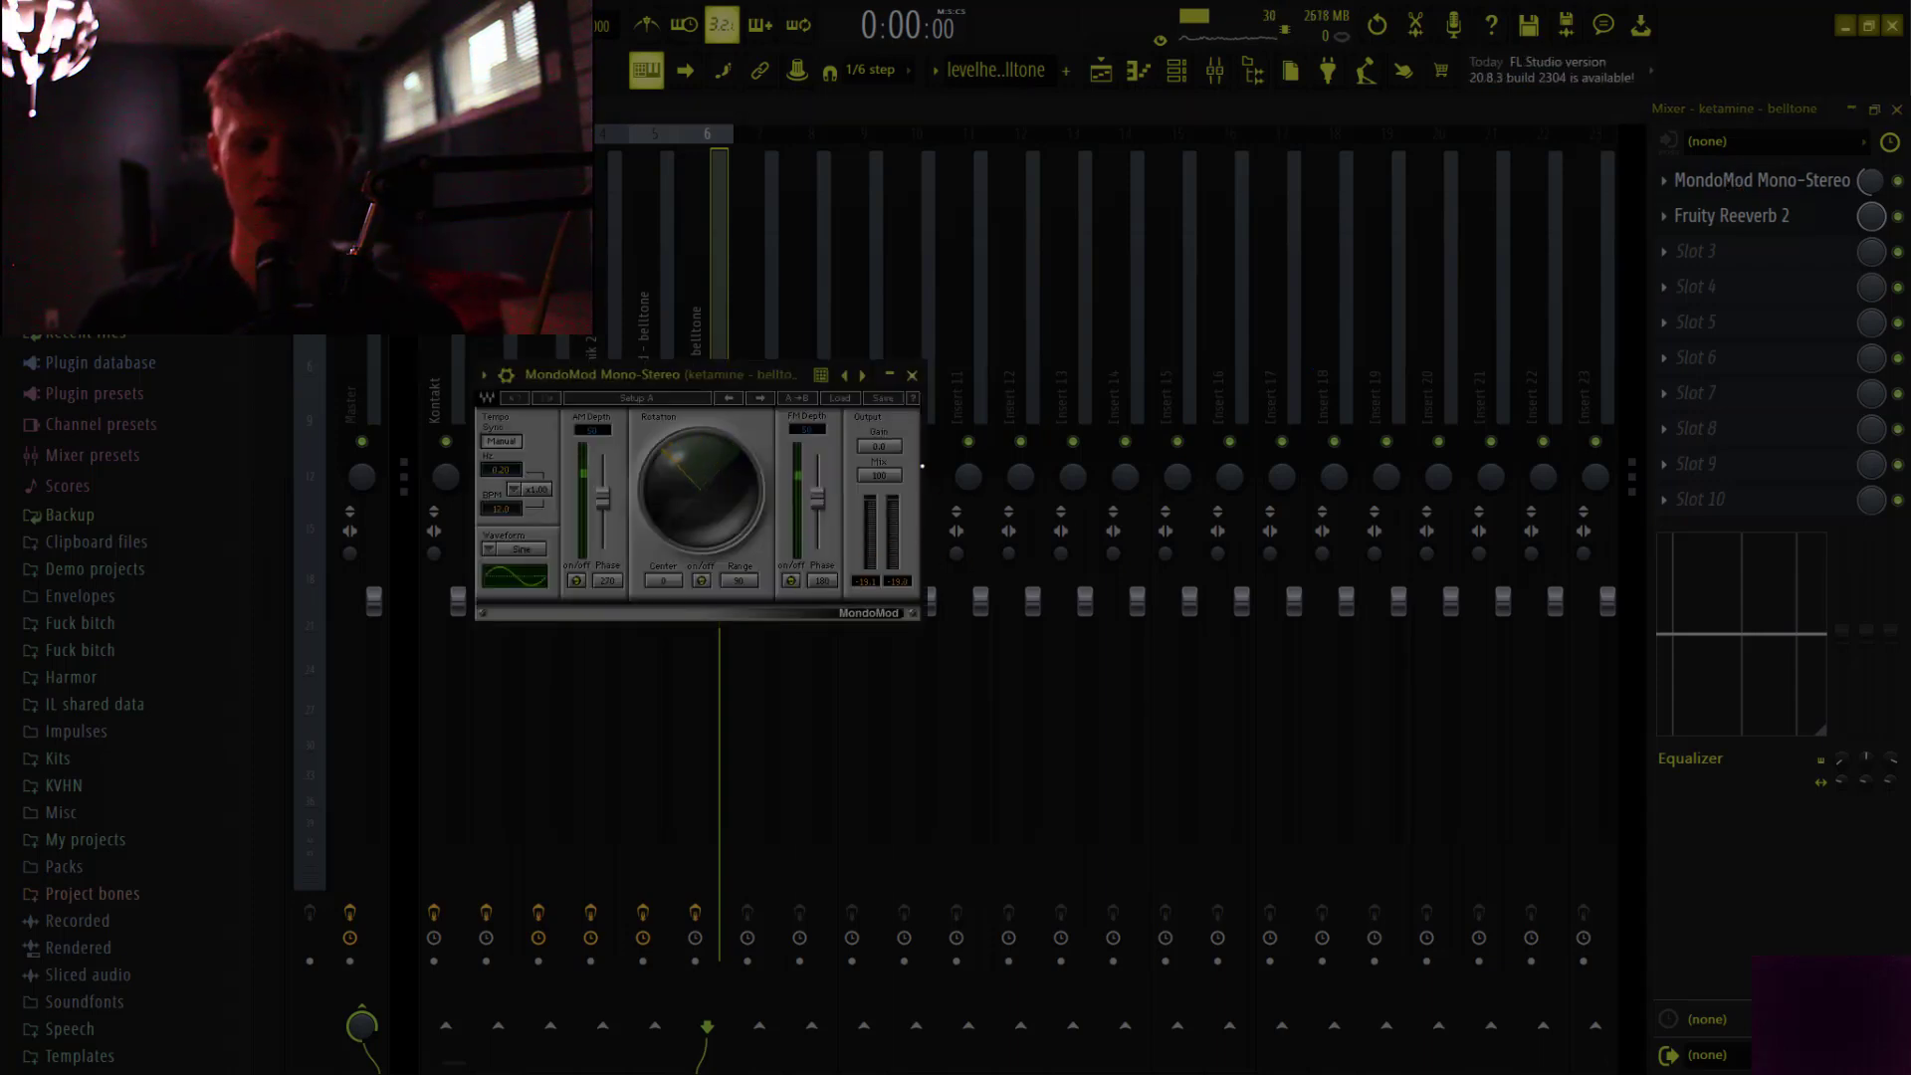
pyautogui.click(1739, 215)
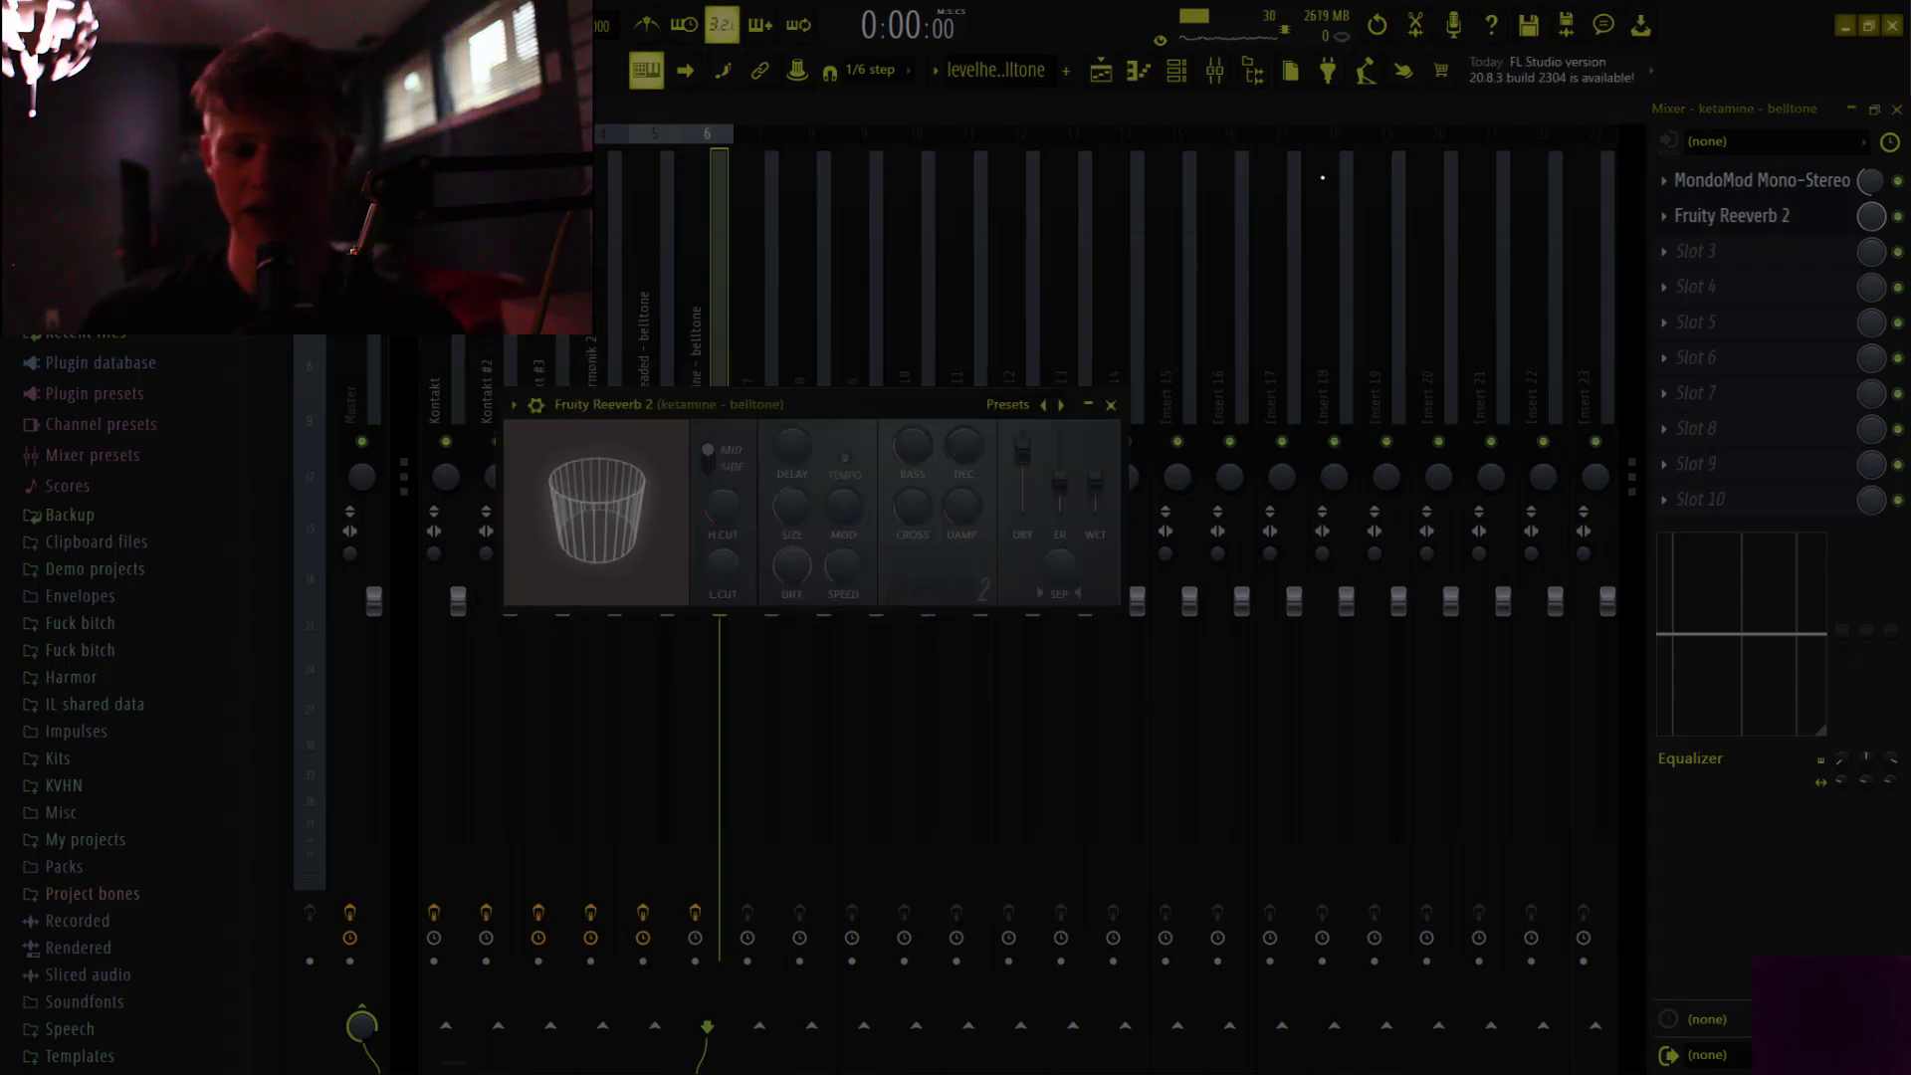
# Return to the playlist arrangement, play the rendered babadook loop from about bar 9, and stop playback
pyautogui.click(1099, 72)
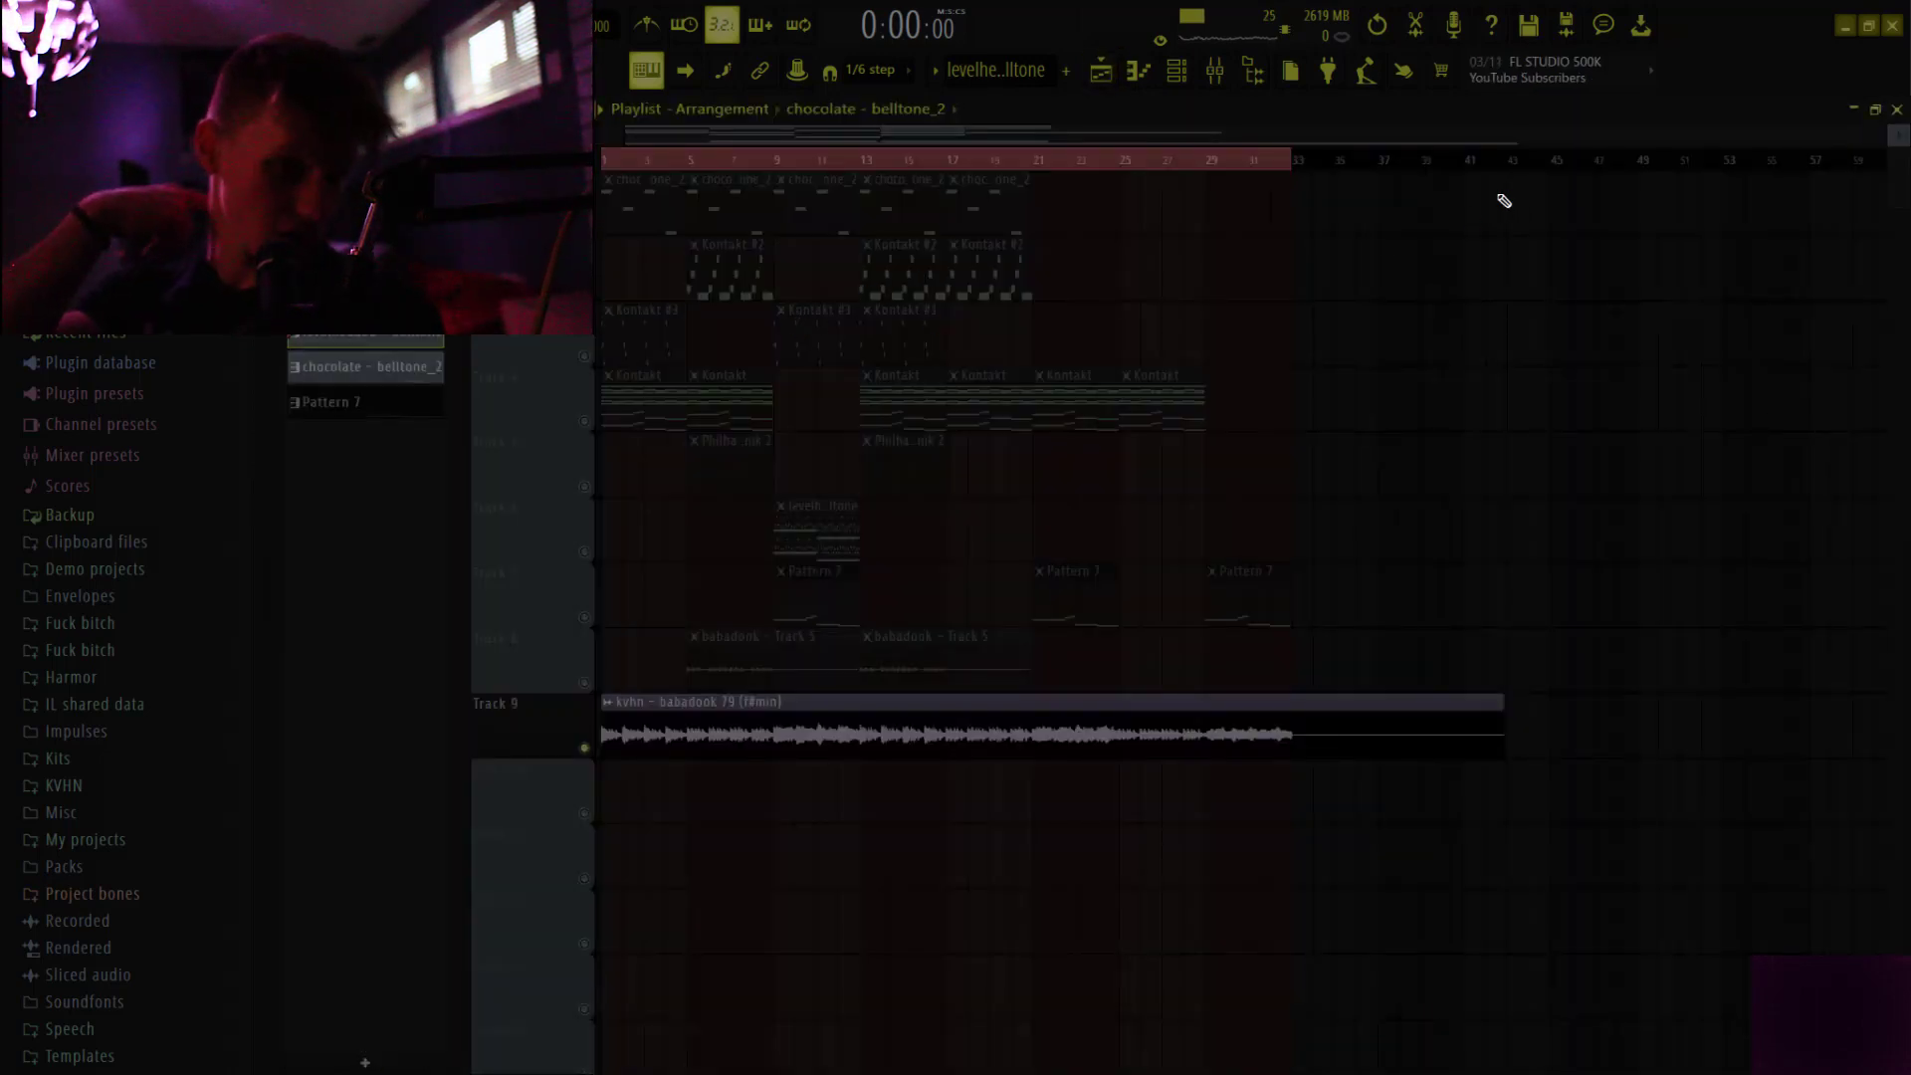
pyautogui.moveTo(1084, 159)
pyautogui.mouseDown()
pyautogui.moveTo(995, 186)
pyautogui.moveTo(841, 180)
pyautogui.mouseUp()
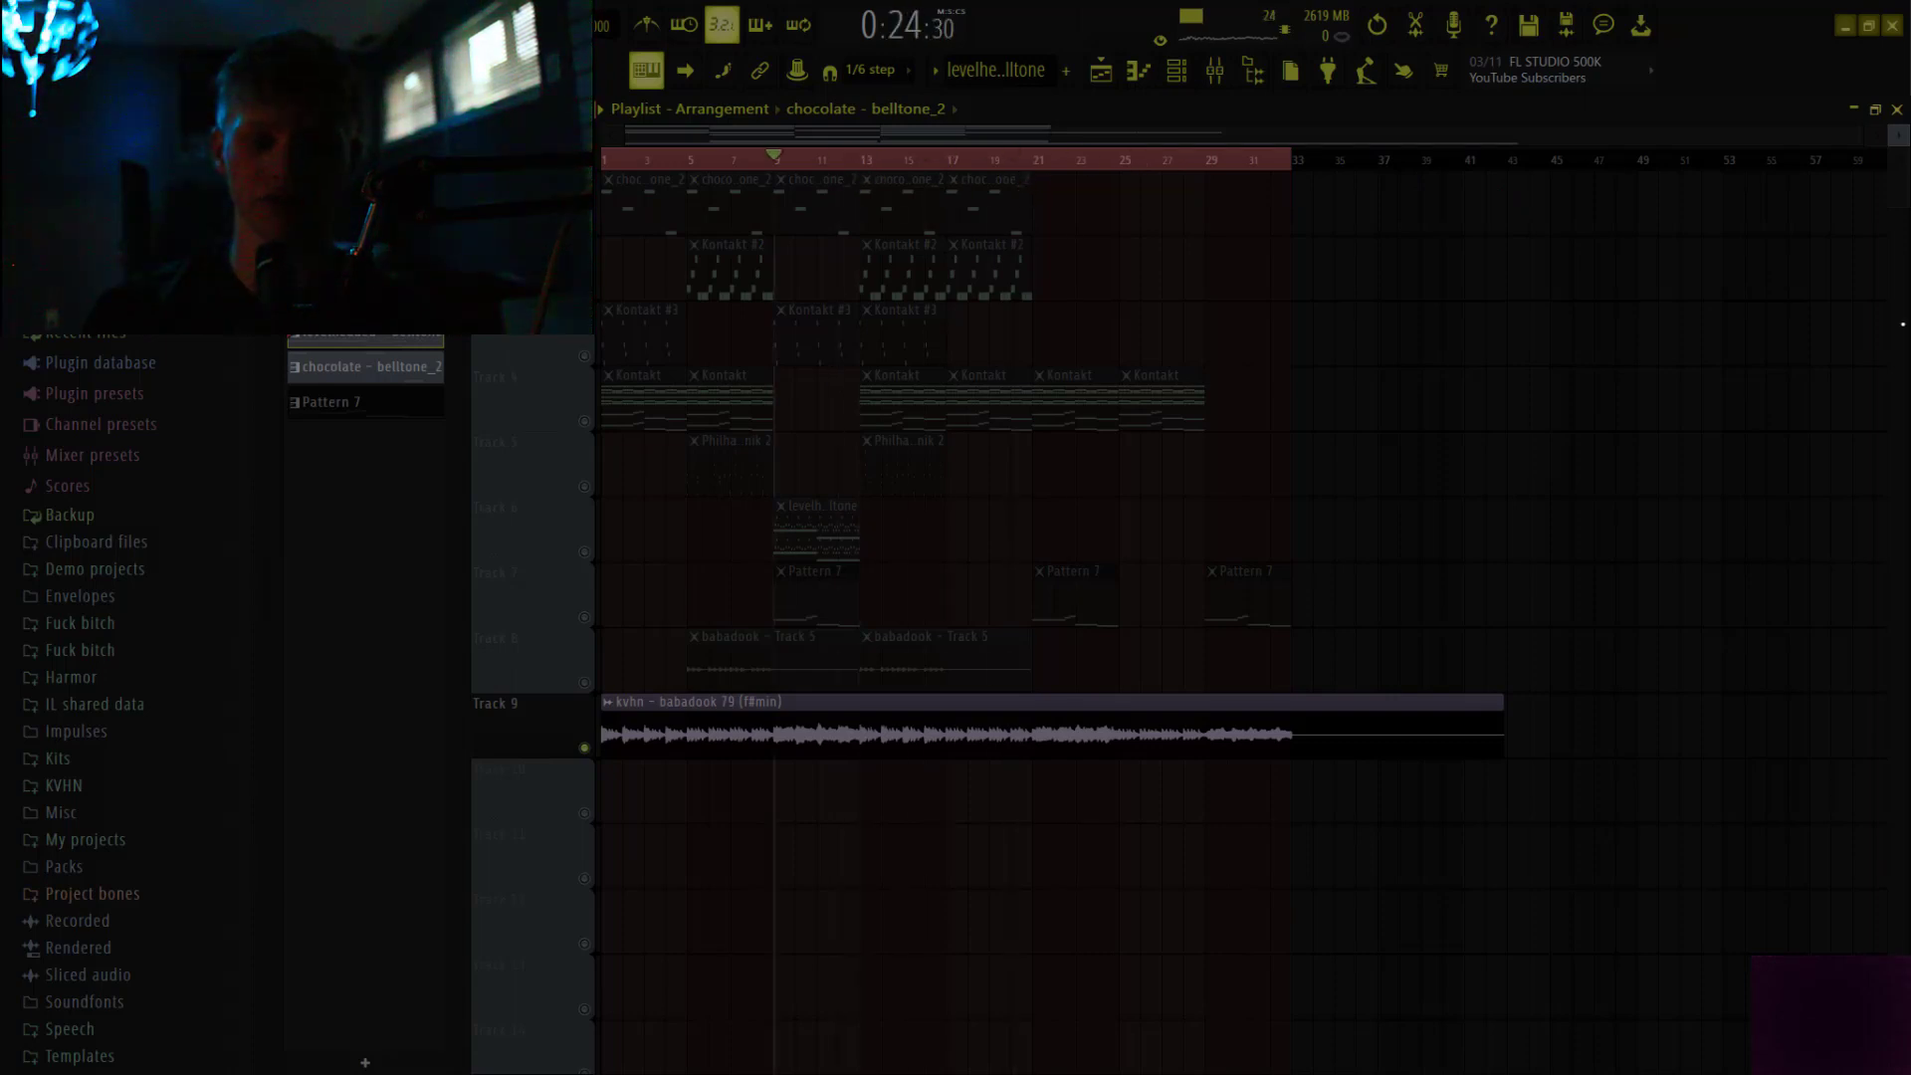
pyautogui.press('space')
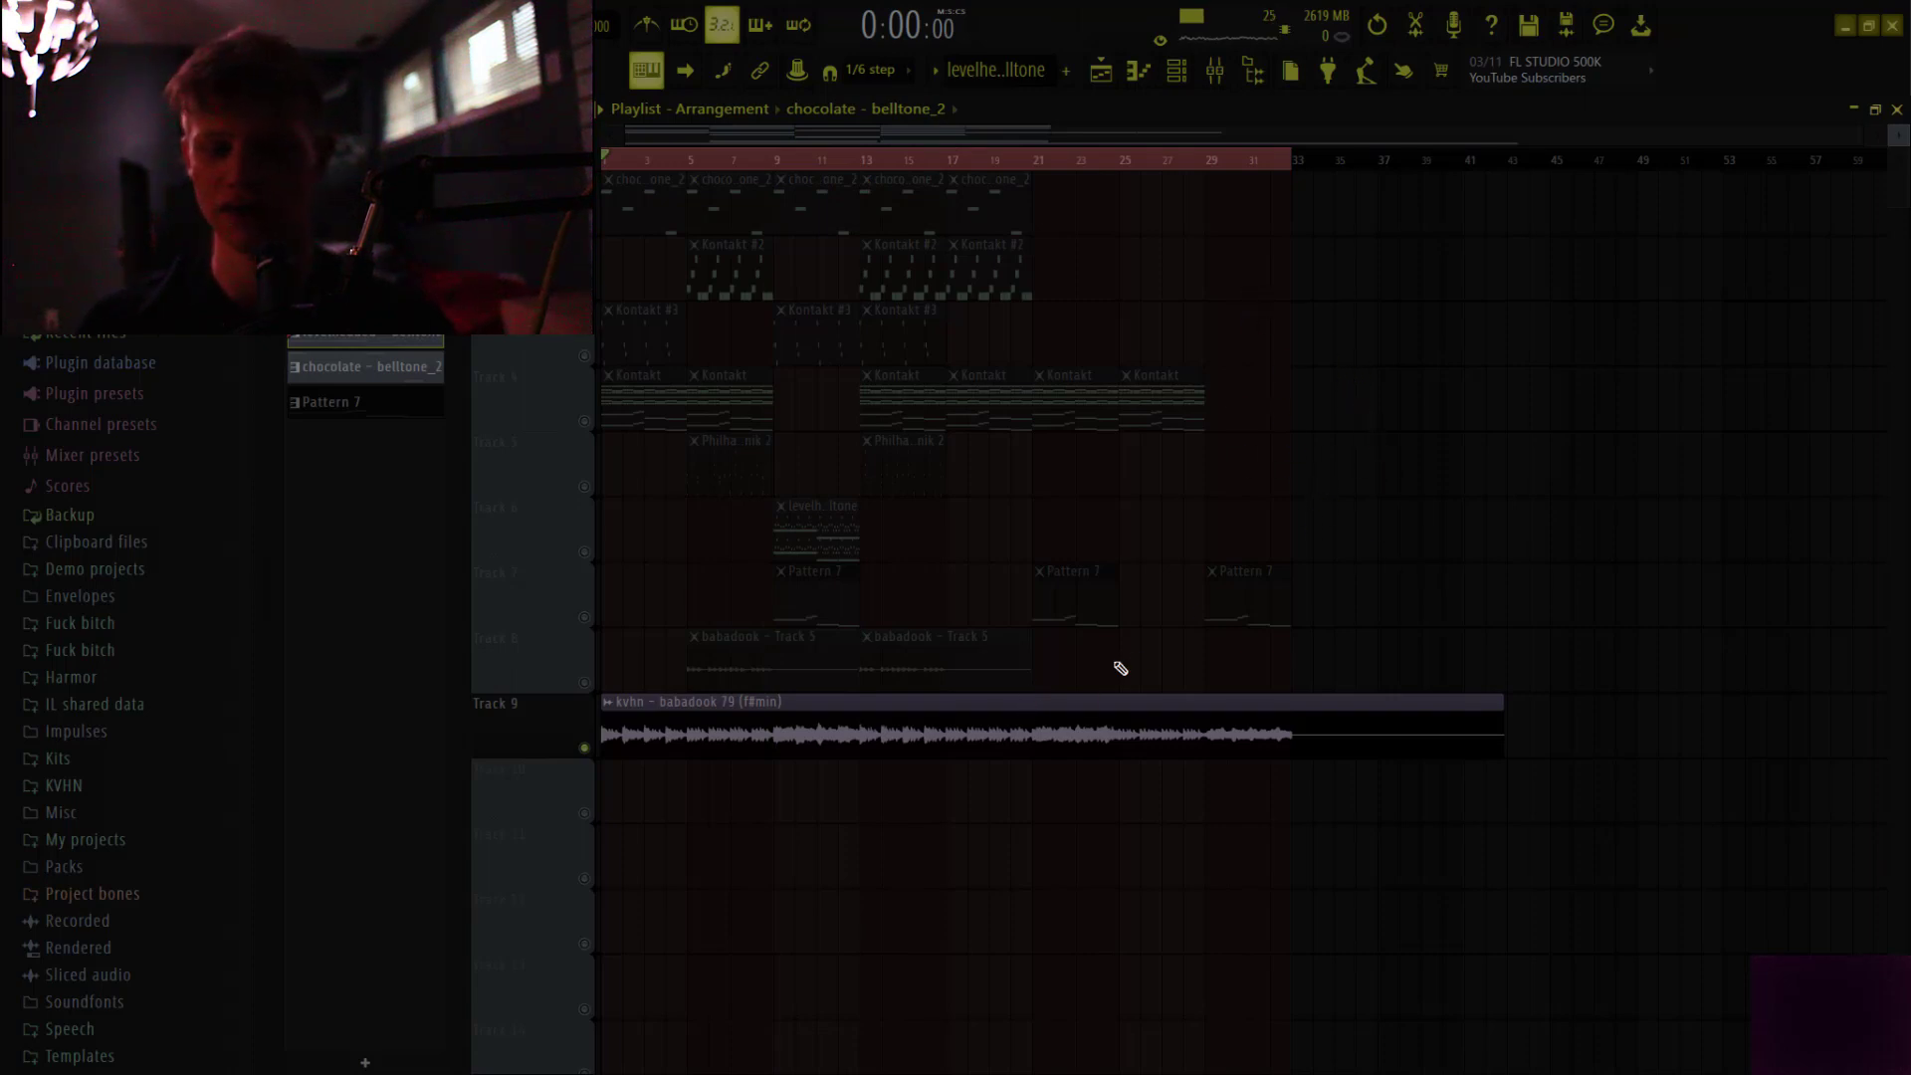
pyautogui.scroll(-1, 1215, 564)
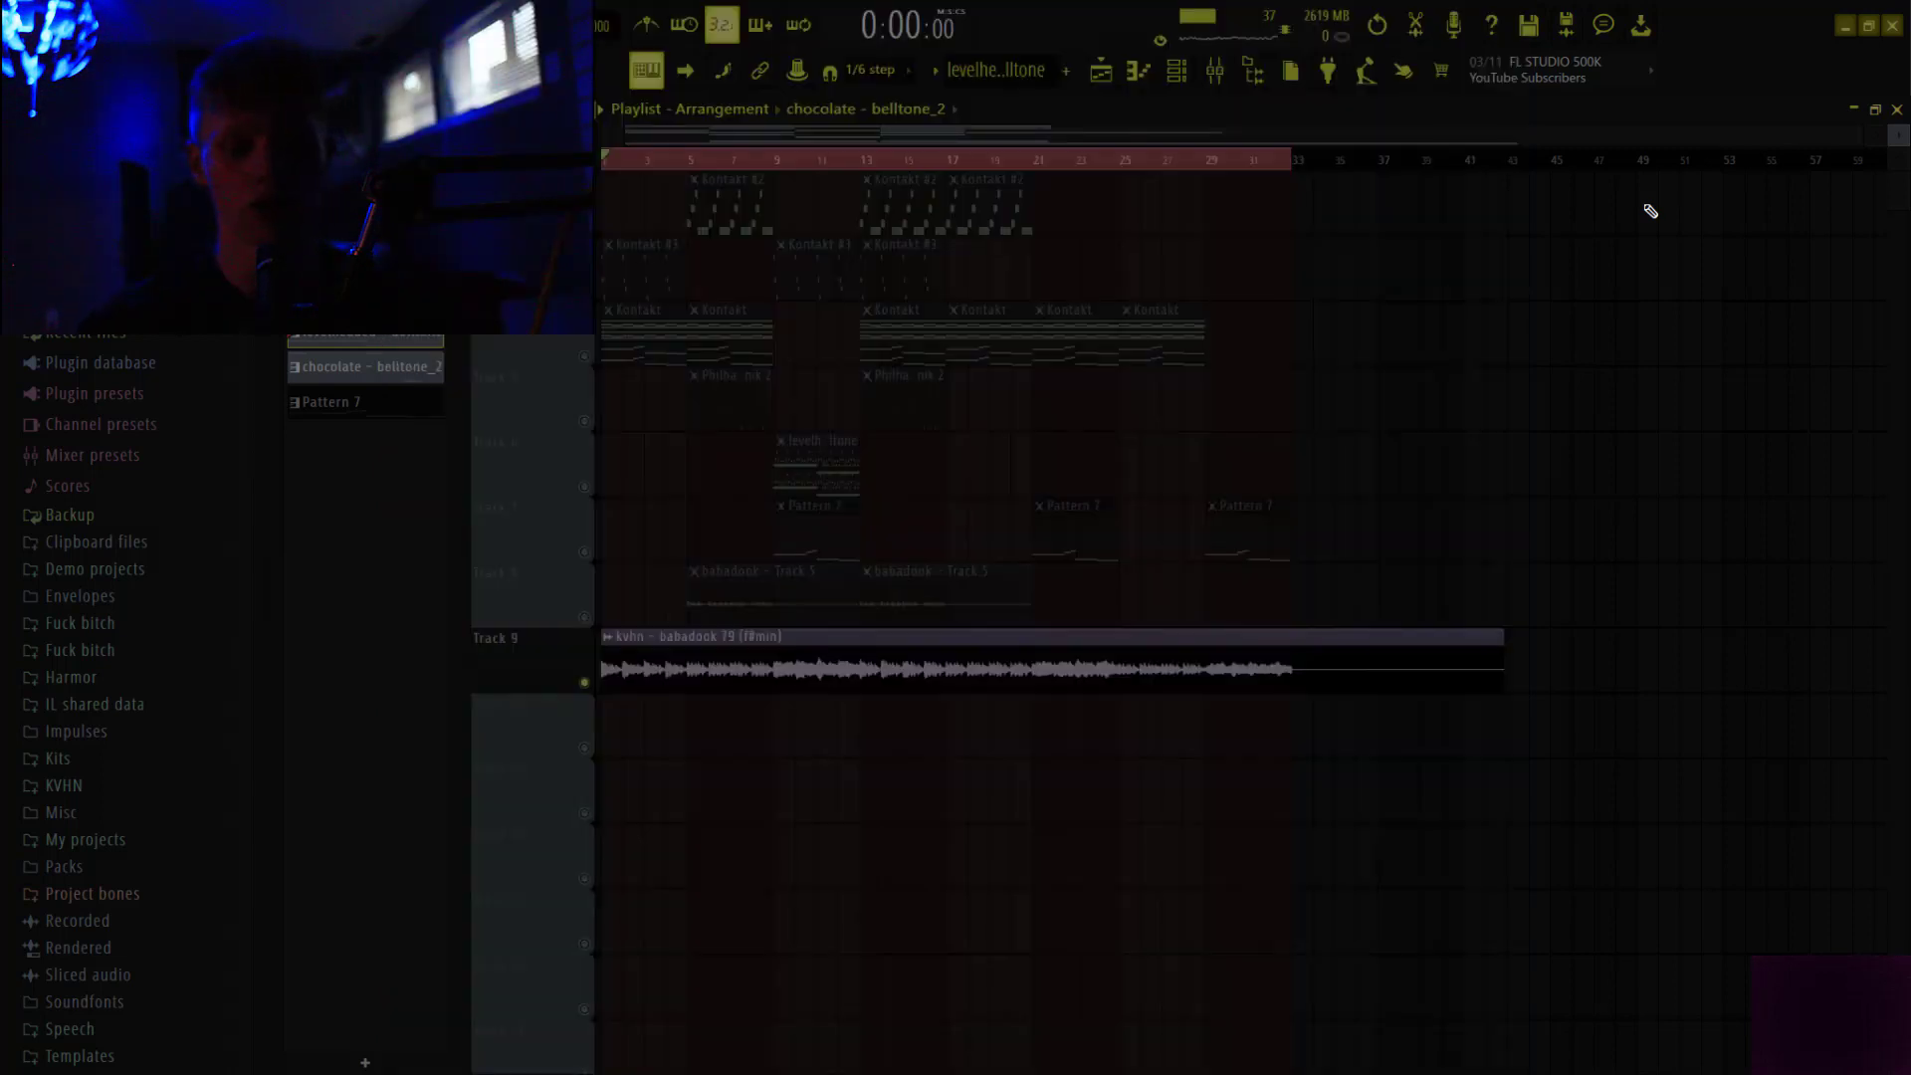
pyautogui.hotkey('alt', 'Tab')
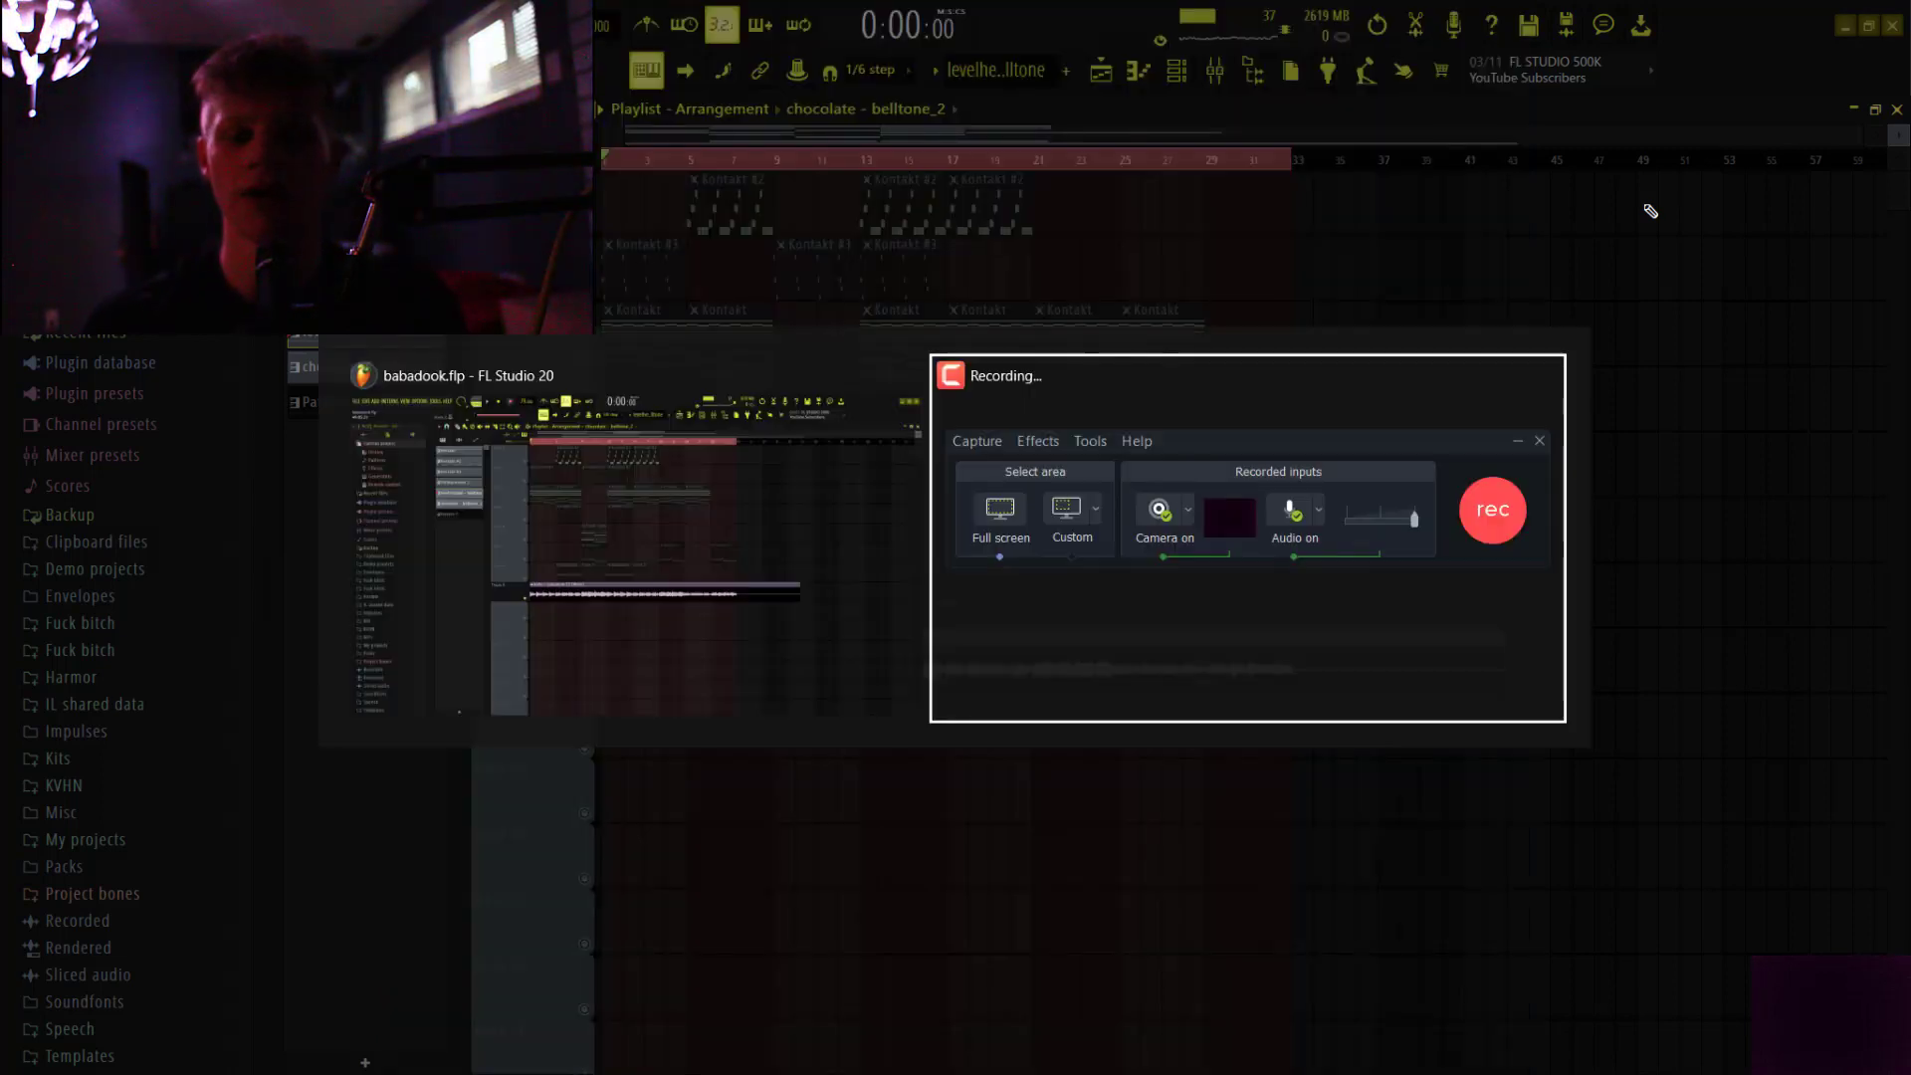